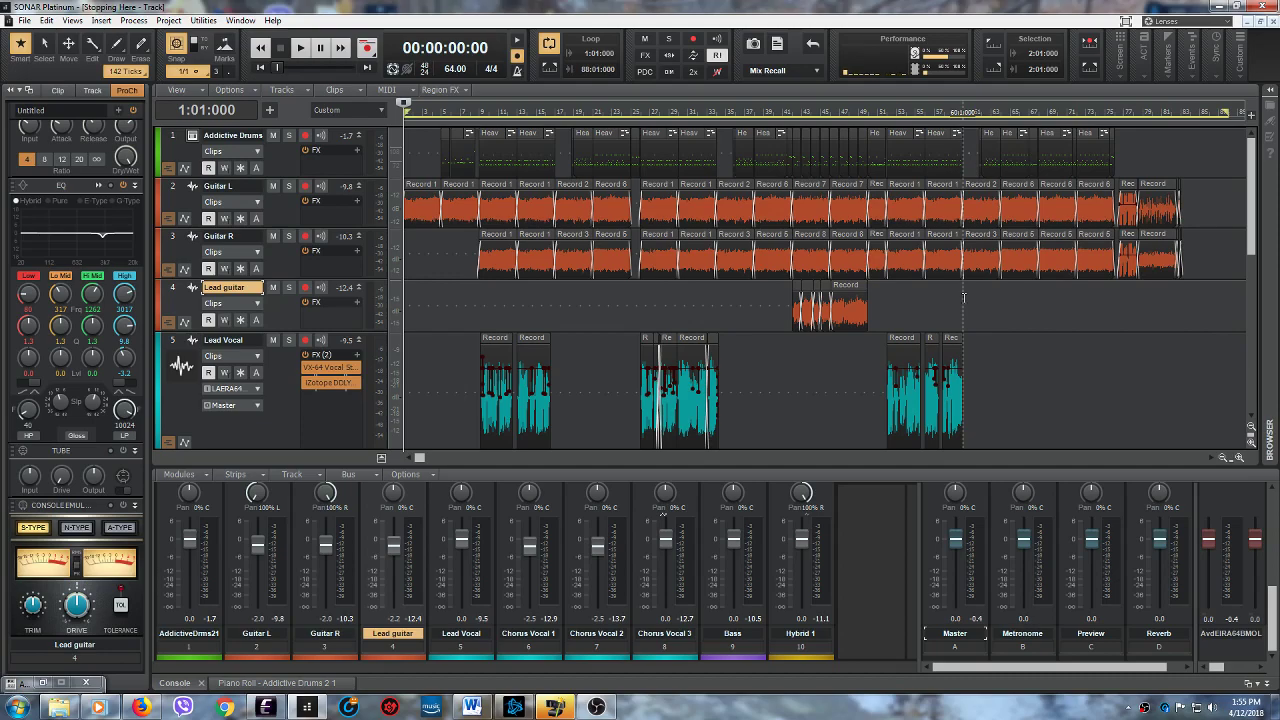
- Set the playhead to 42:01:000 at the start of the lead guitar solo and enlarge the timeline around it
mouse_move(1255, 256)
mouse_down()
mouse_move(1262, 379)
mouse_move(1252, 272)
mouse_up()
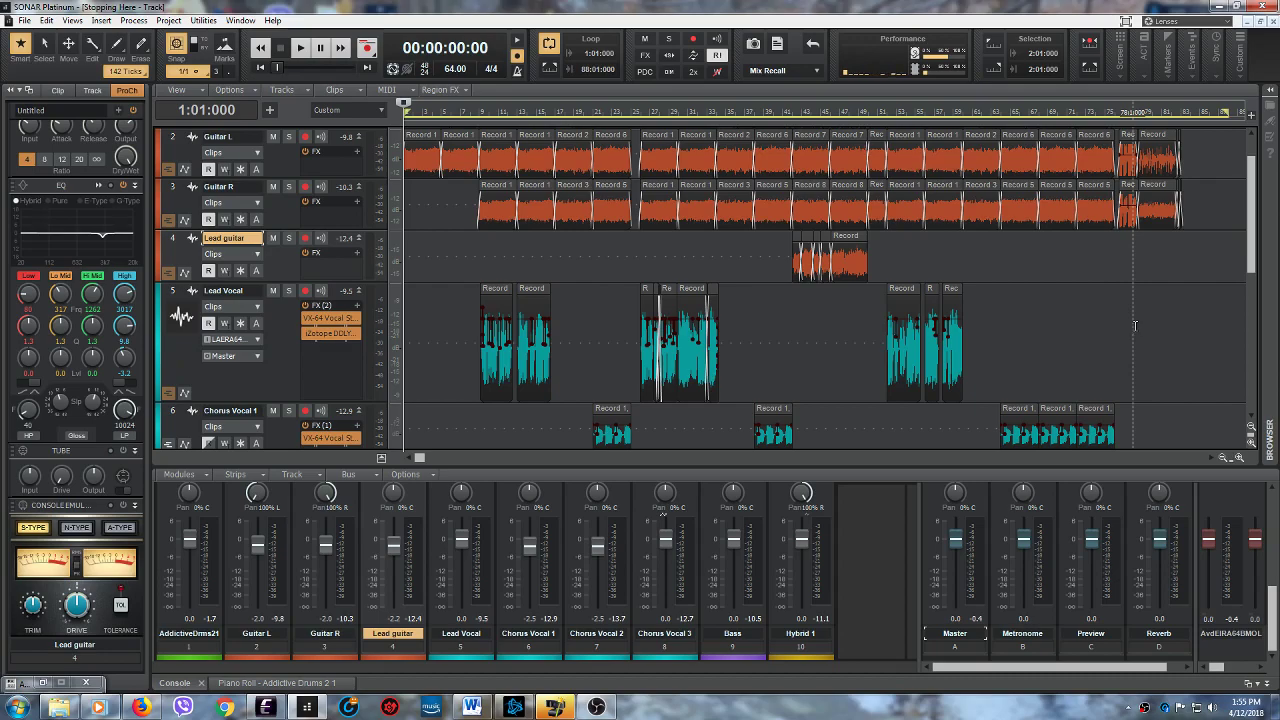
click(792, 320)
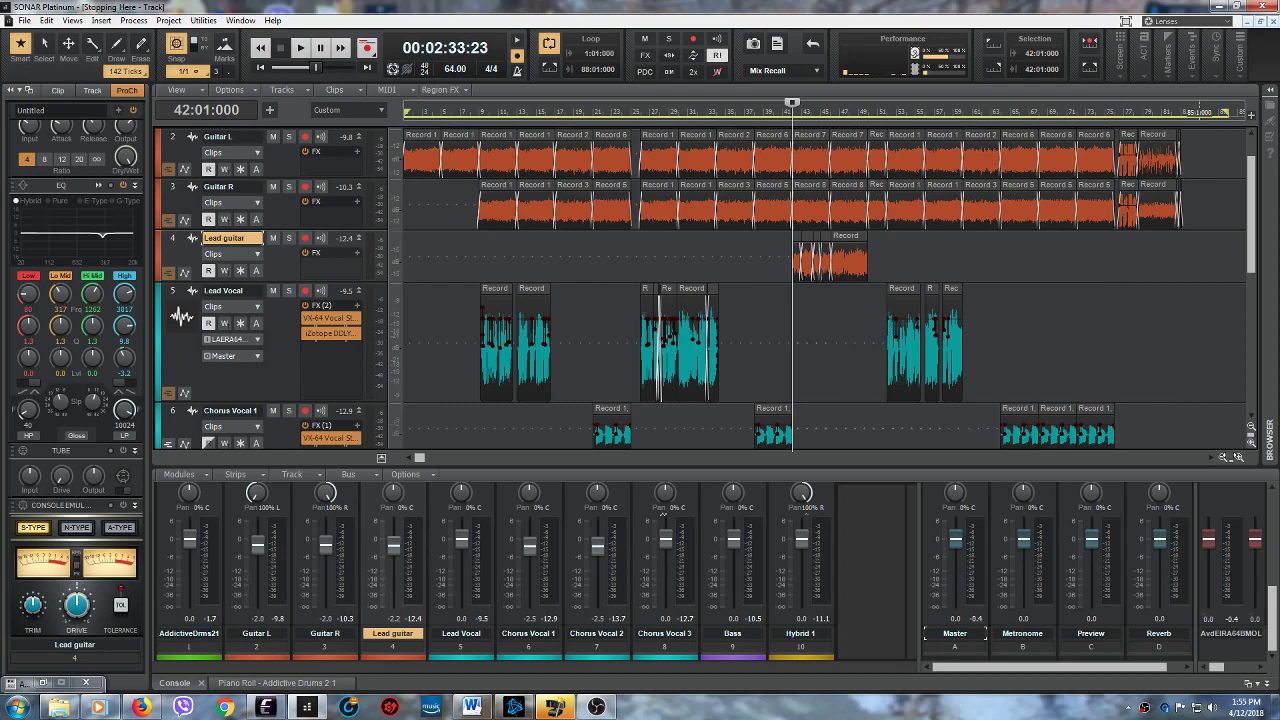
click(1238, 457)
click(1238, 457)
click(1238, 457)
click(1238, 457)
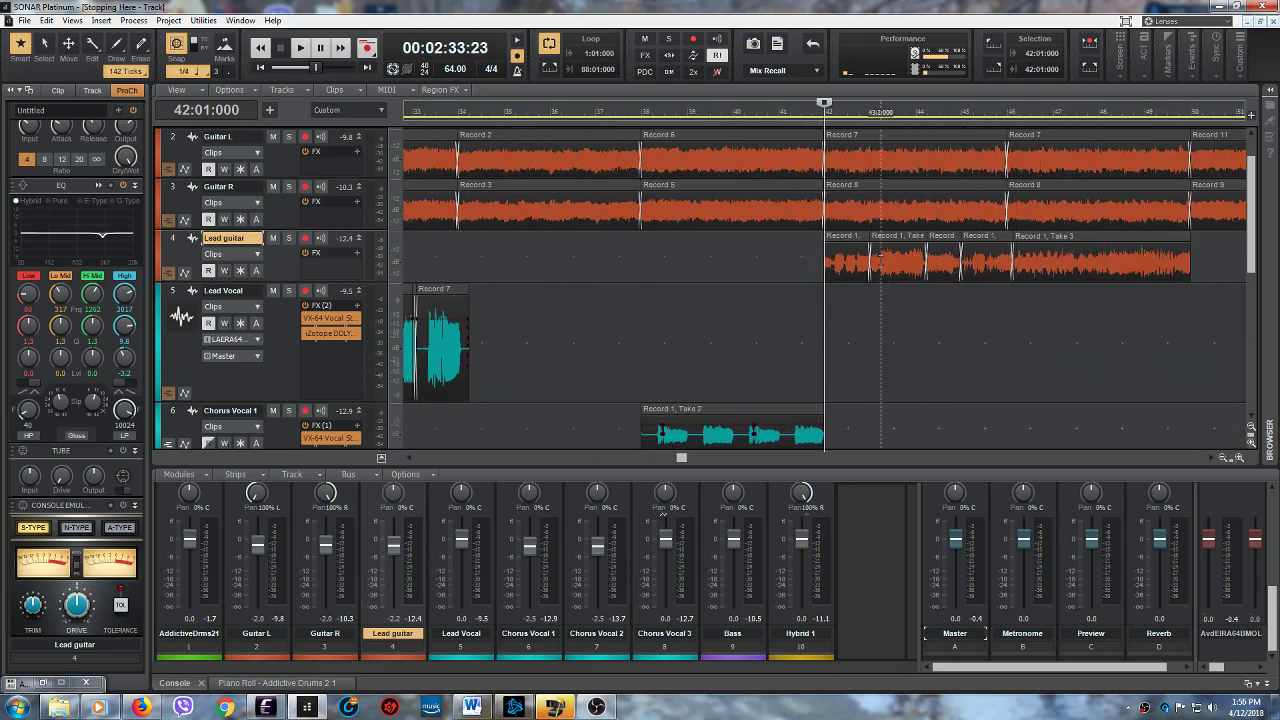
- Show the Lead guitar track's take lanes, examine which parts of takes T1 to T3 are used, and hide the lanes again
click(169, 272)
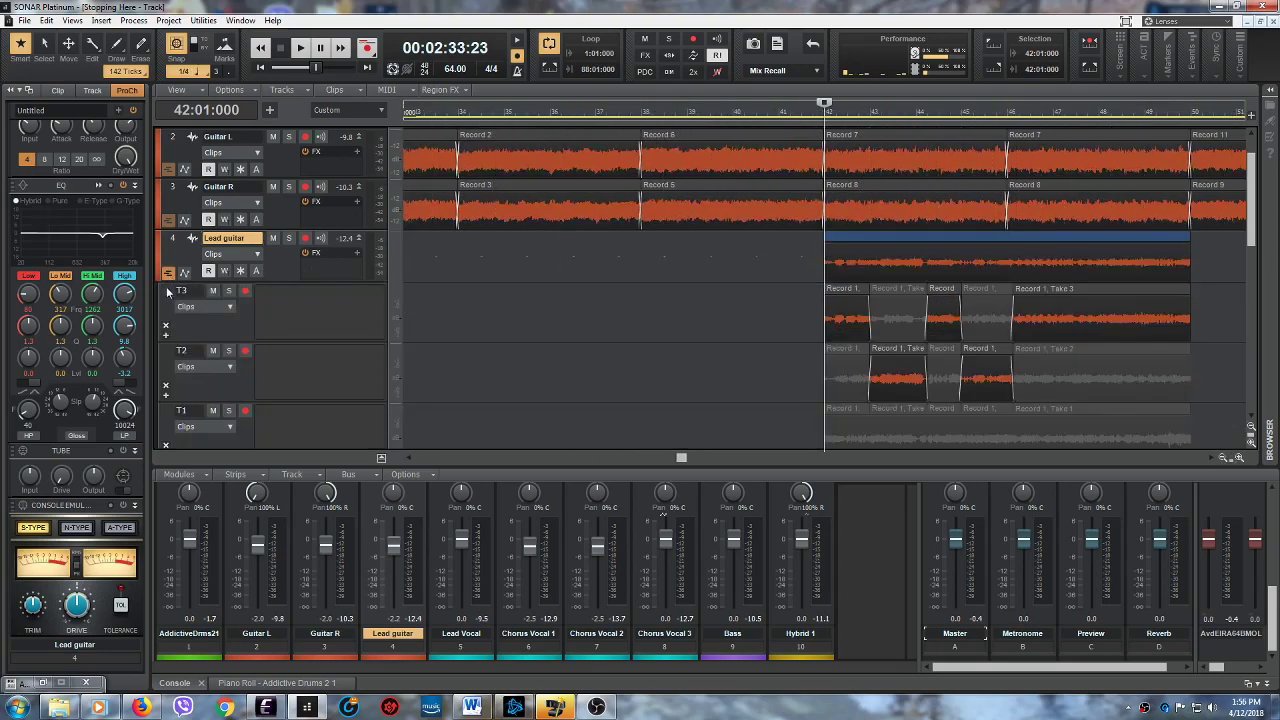
mouse_move(1254, 233)
mouse_down()
mouse_move(1258, 267)
mouse_move(1259, 252)
mouse_up()
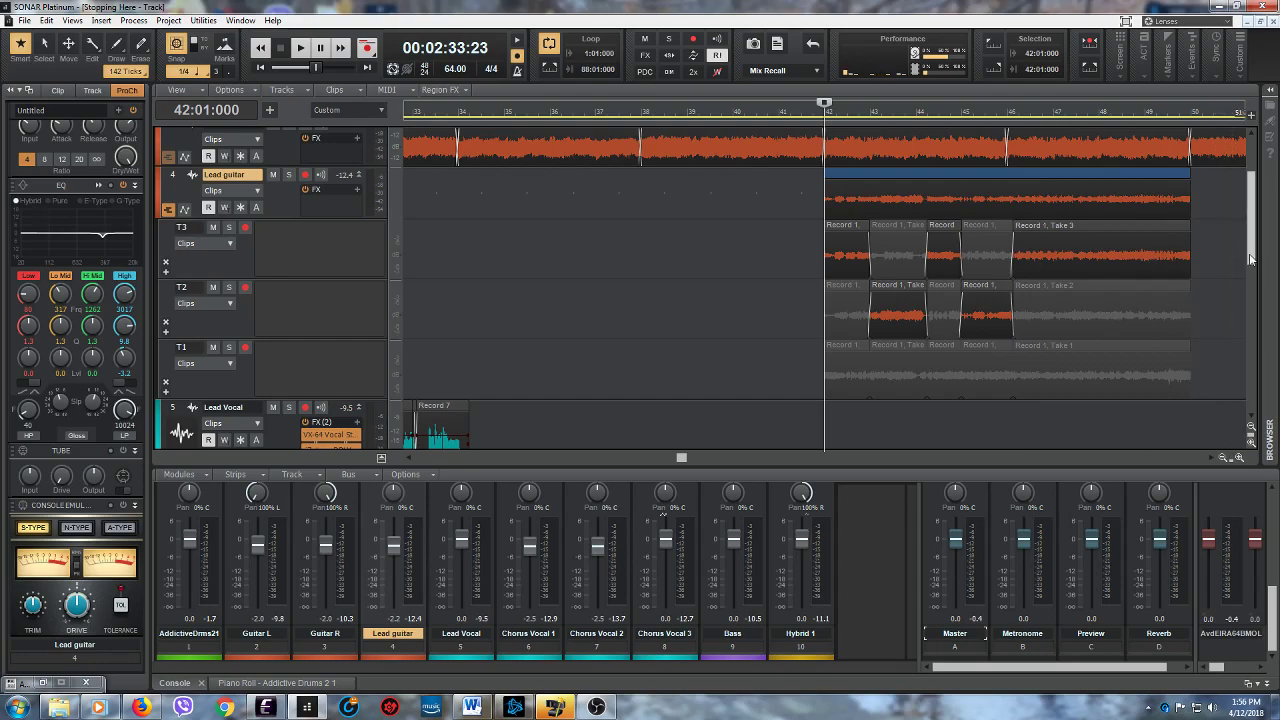
drag(1251, 259, 1253, 222)
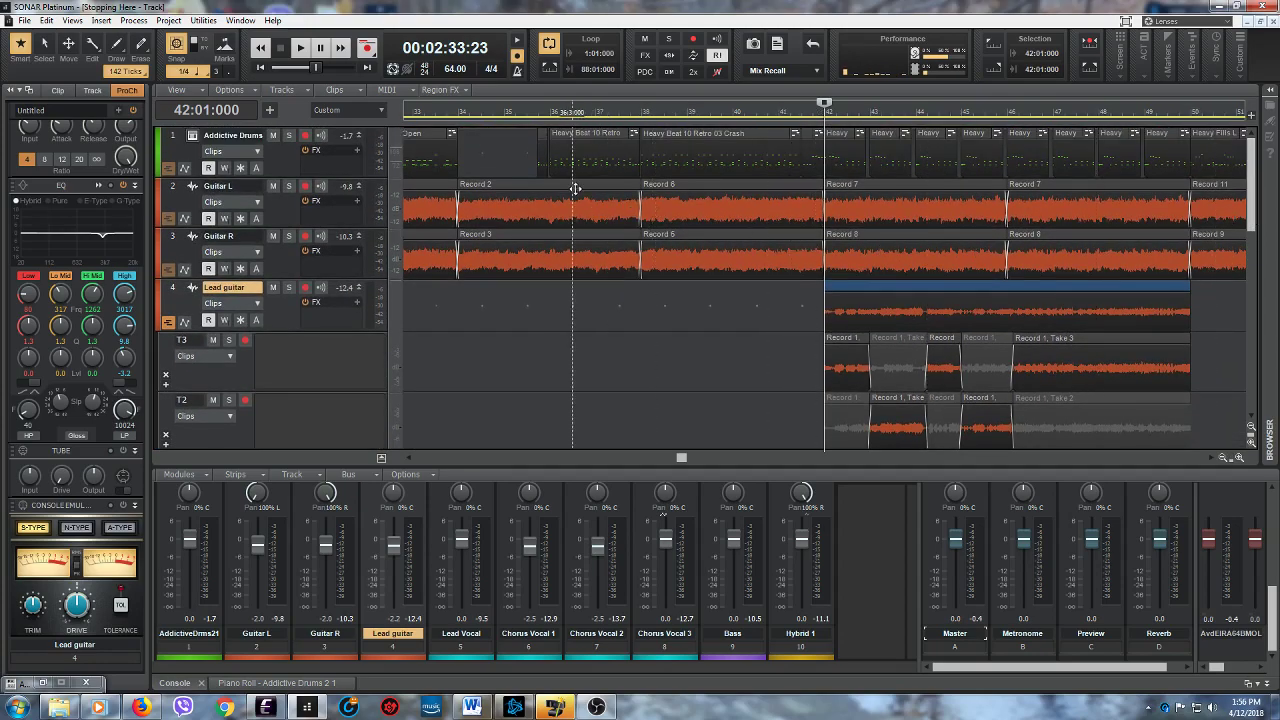
click(169, 323)
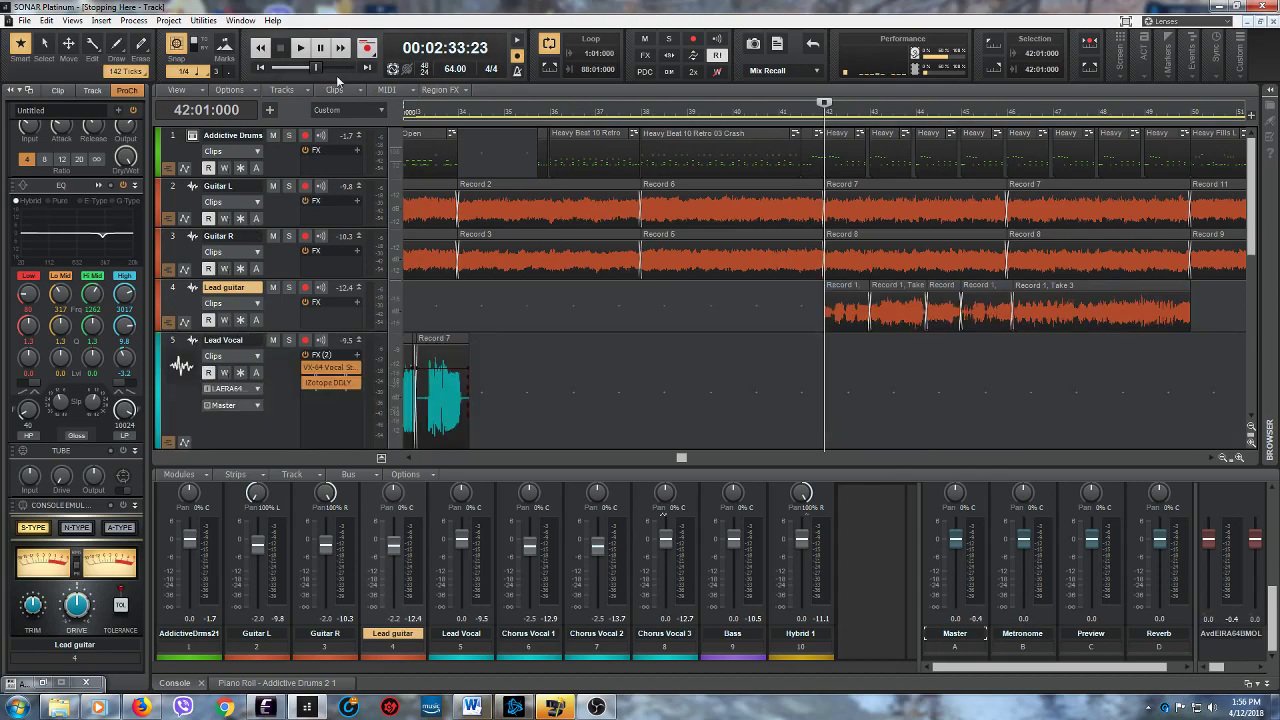
- Briefly play the solo from measure 42, then check the main volume mute in the Eleven Rack Editor and minimize its window
click(303, 52)
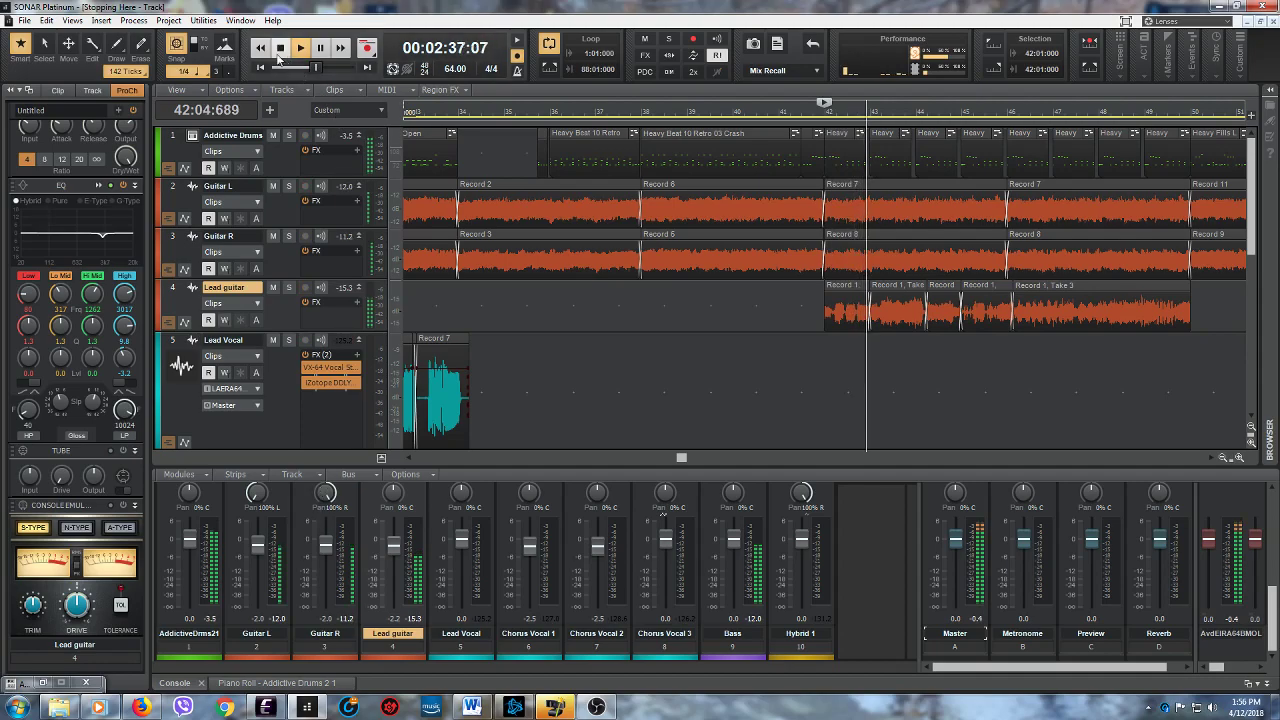
key(space)
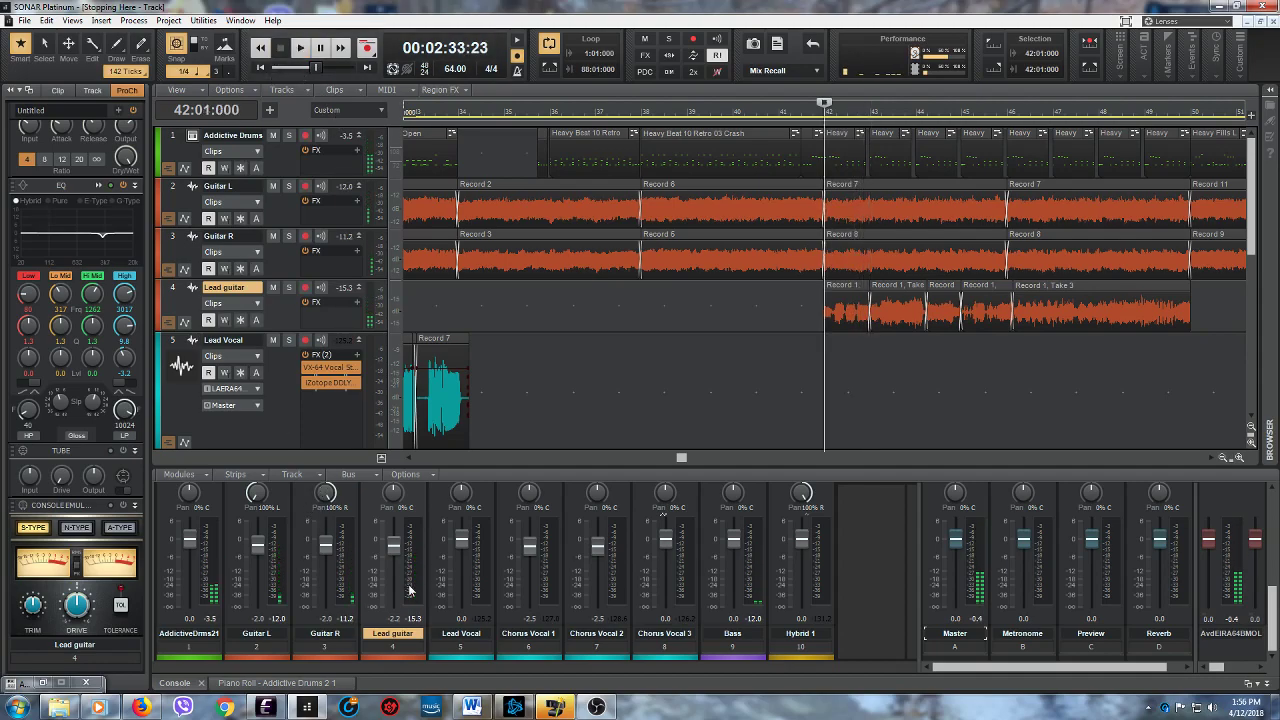
click(265, 708)
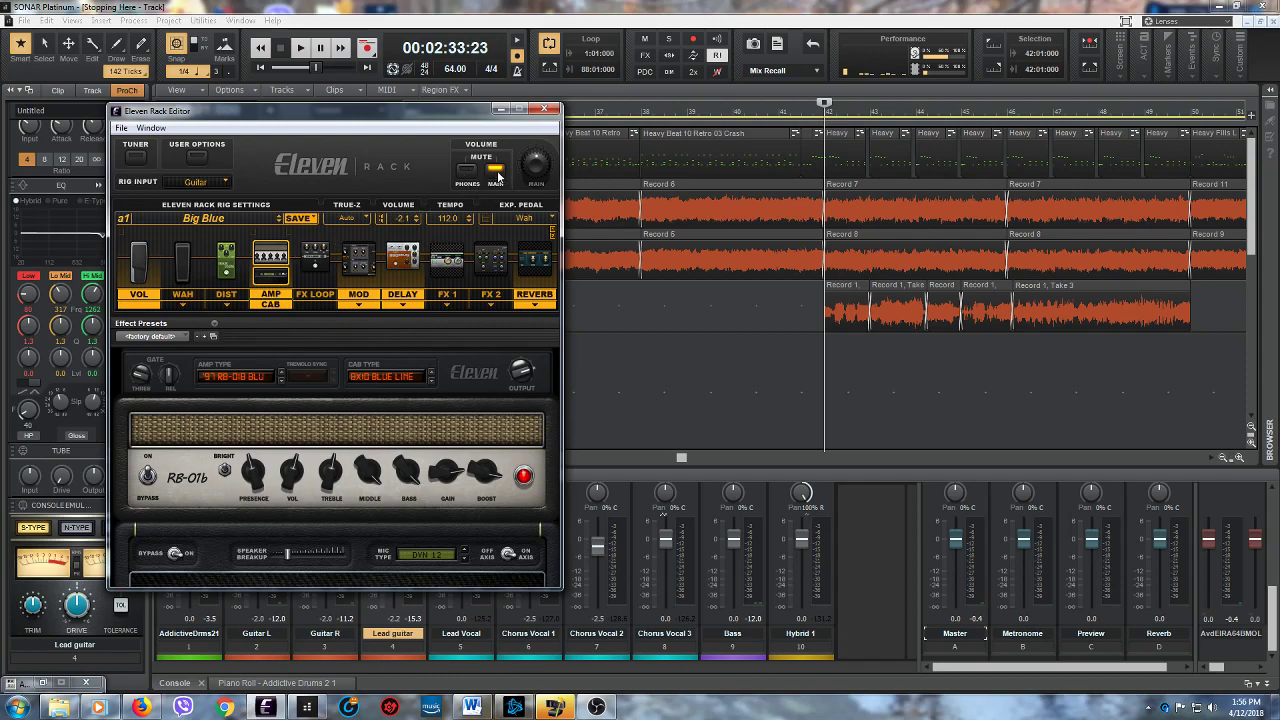
click(500, 110)
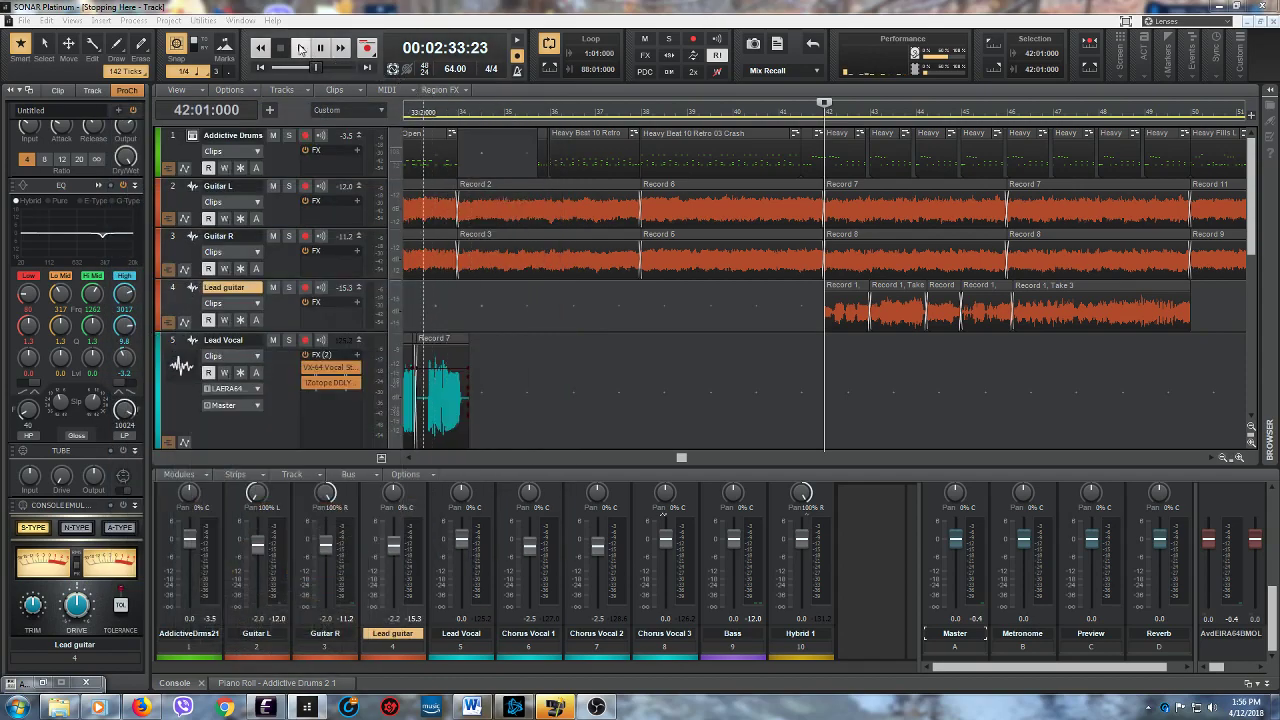
- Play the song from measure 42 through the whole lead guitar solo into the following vocal section, then stop playback
click(300, 48)
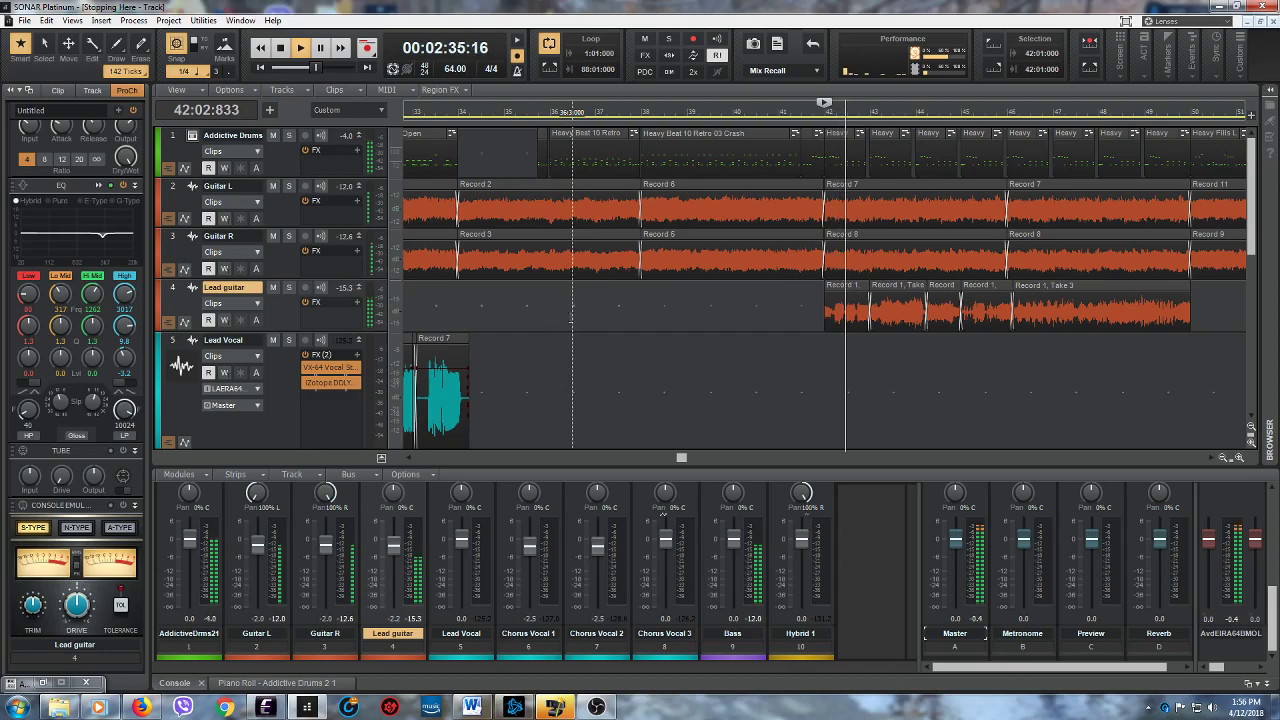
drag(682, 458, 726, 460)
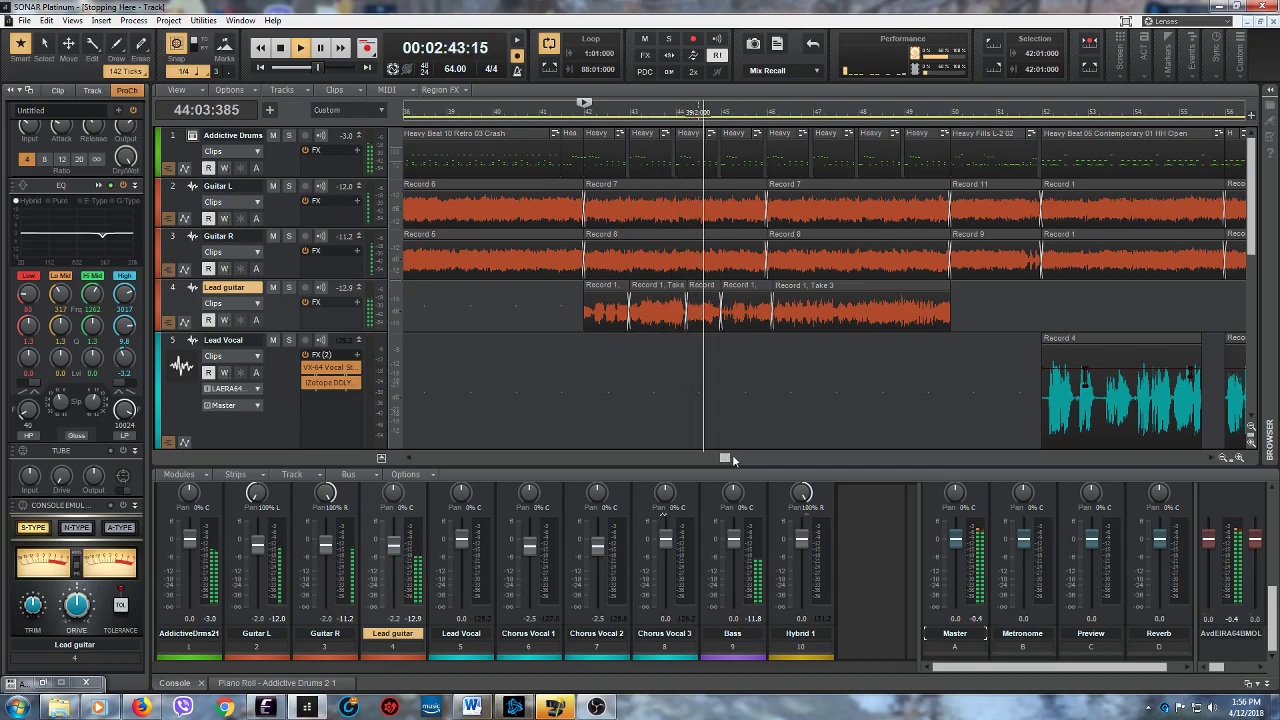
drag(727, 459, 743, 460)
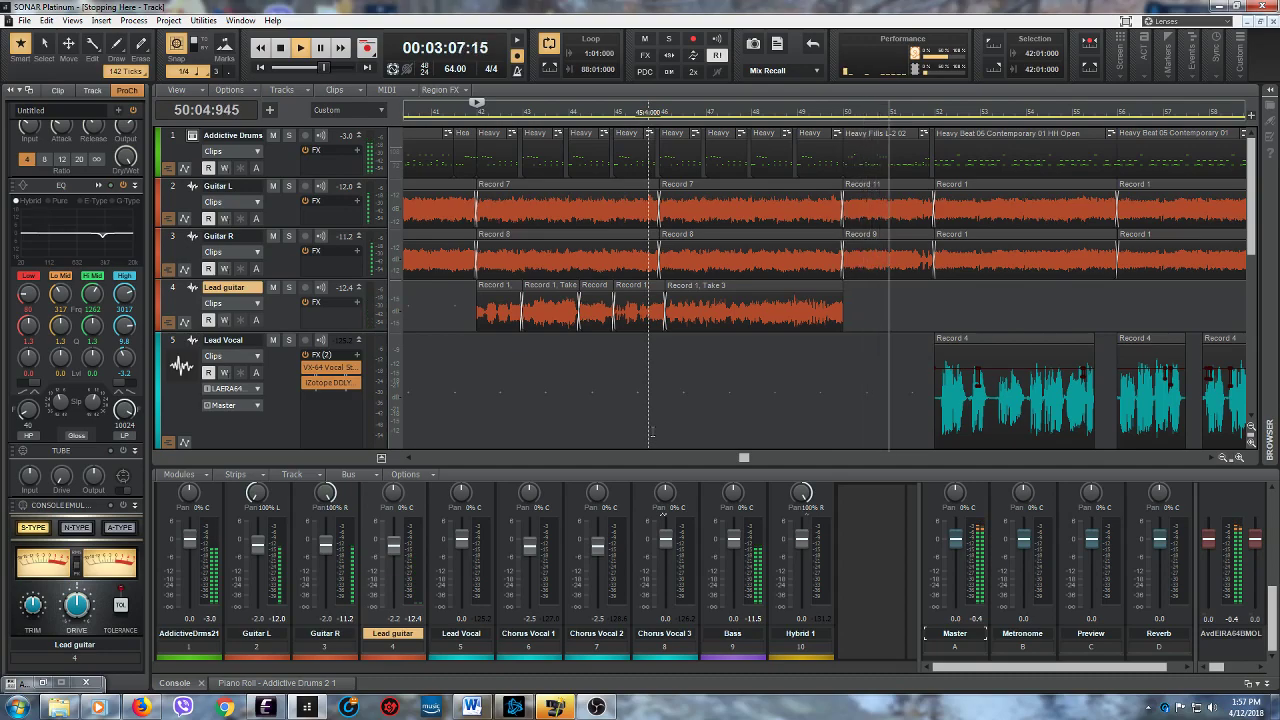
click(283, 50)
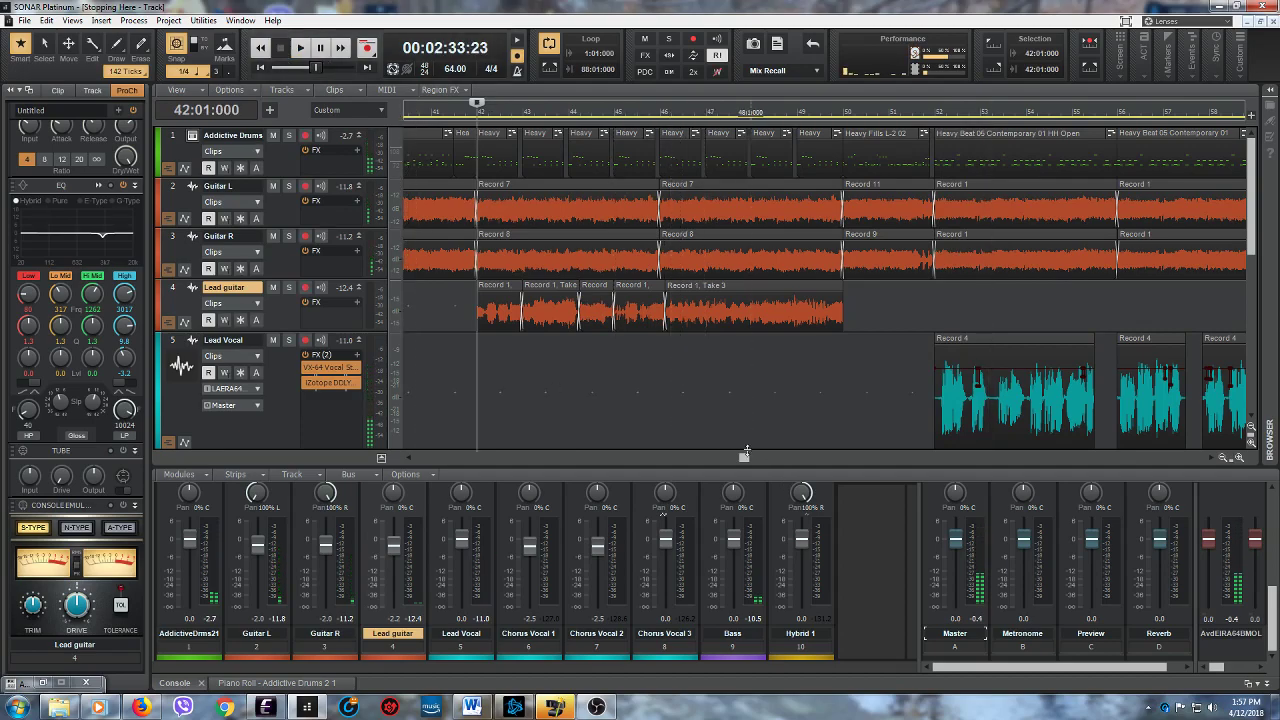
- Examine the song's ending across the guitar, chorus vocal, bass and Hybrid 1 tracks
drag(747, 452, 954, 451)
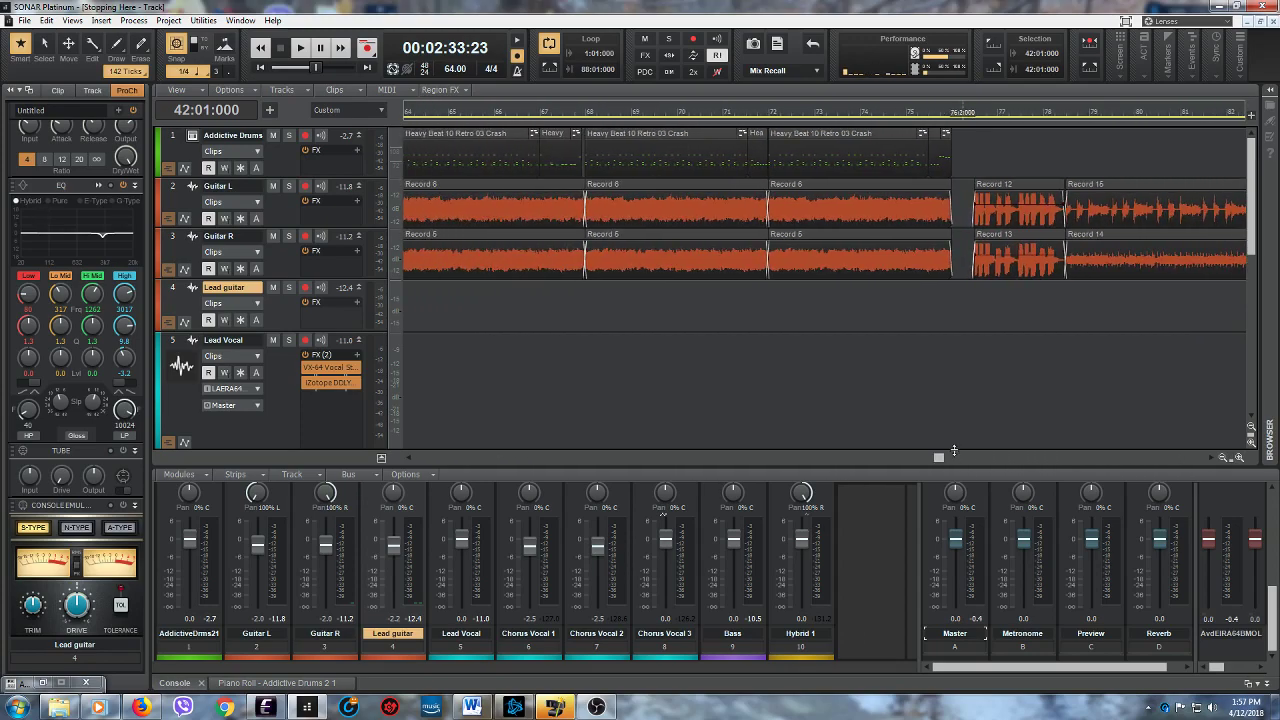
drag(1252, 254, 1255, 418)
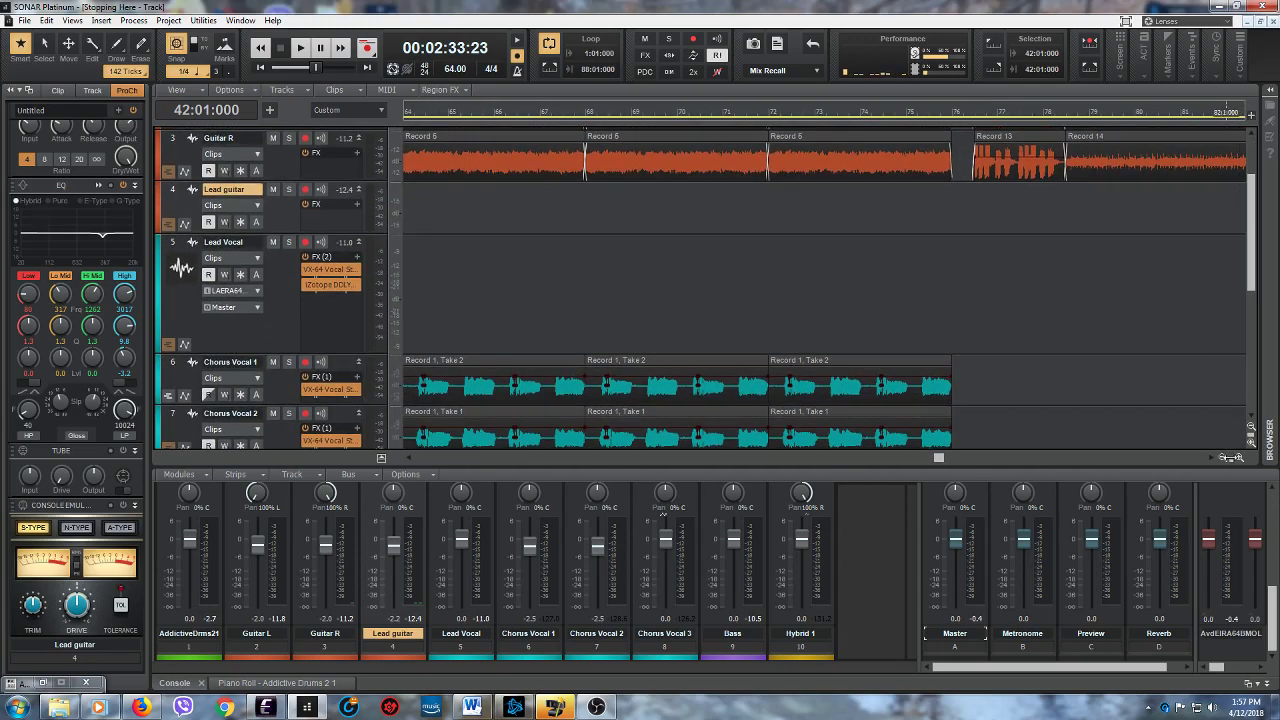
click(1224, 457)
click(1224, 457)
drag(845, 457, 787, 462)
scroll(545, 282, down, 2)
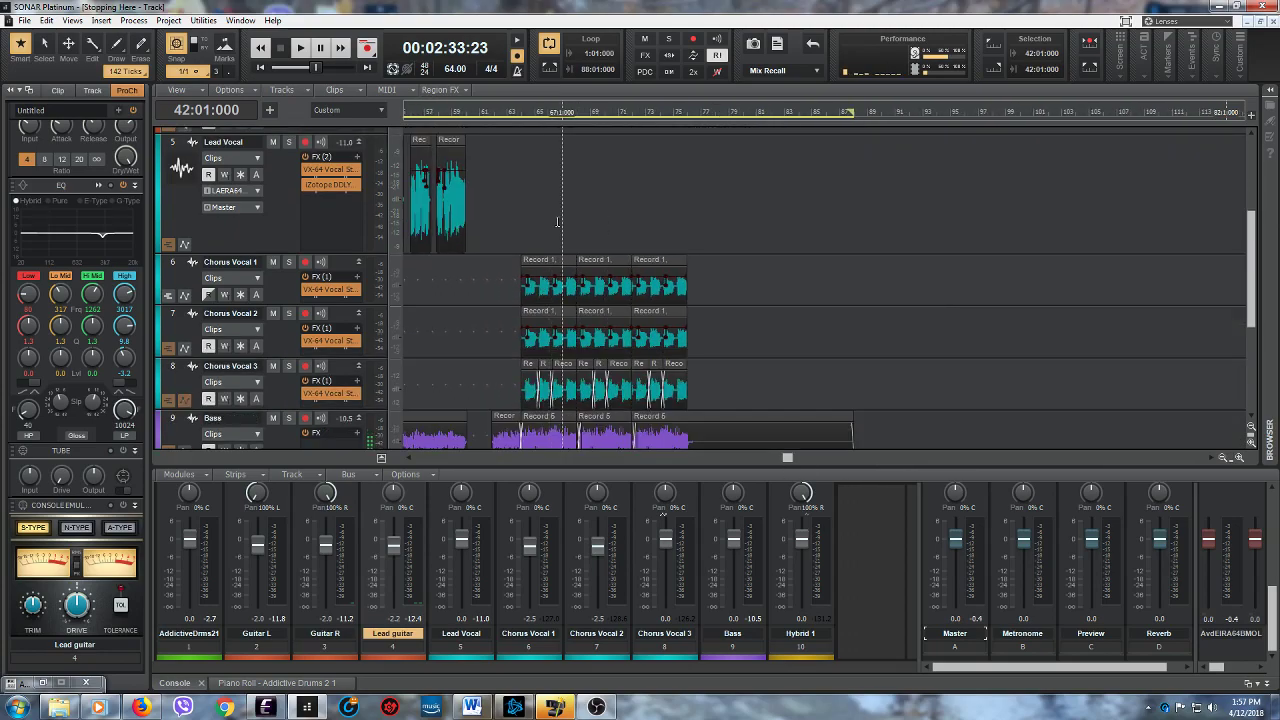
scroll(575, 213, down, 1)
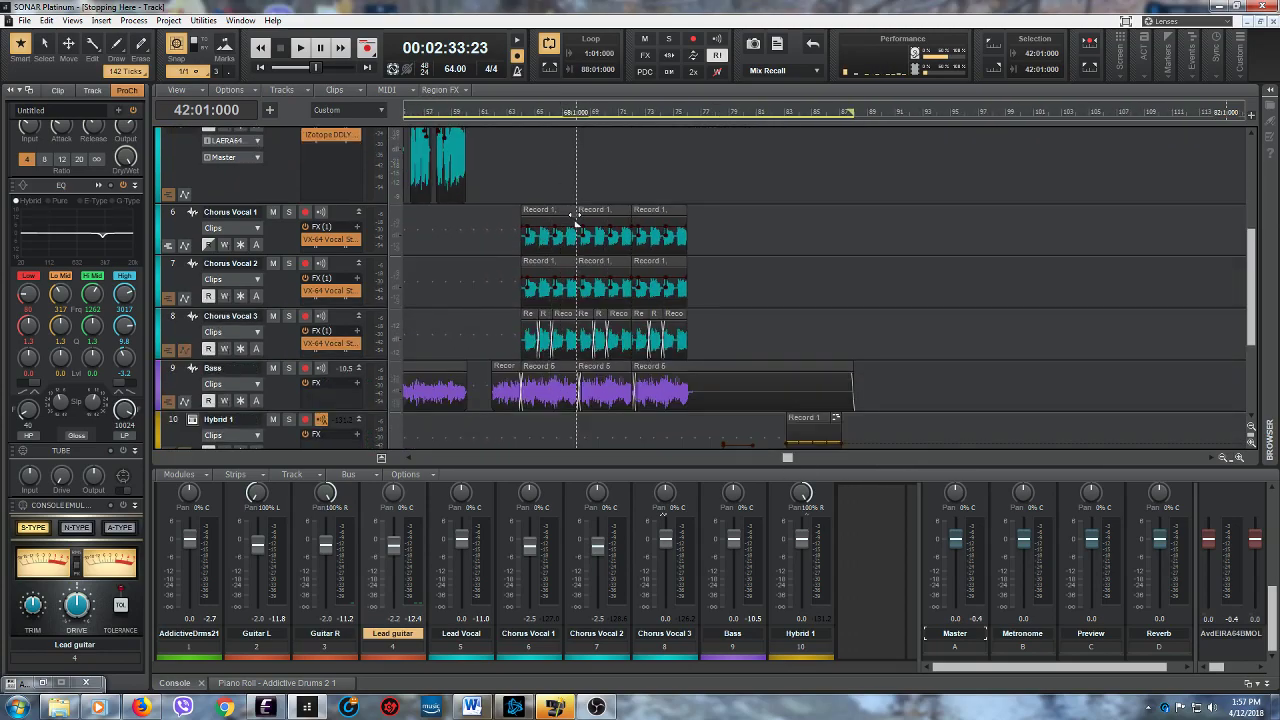
scroll(729, 235, up, 4)
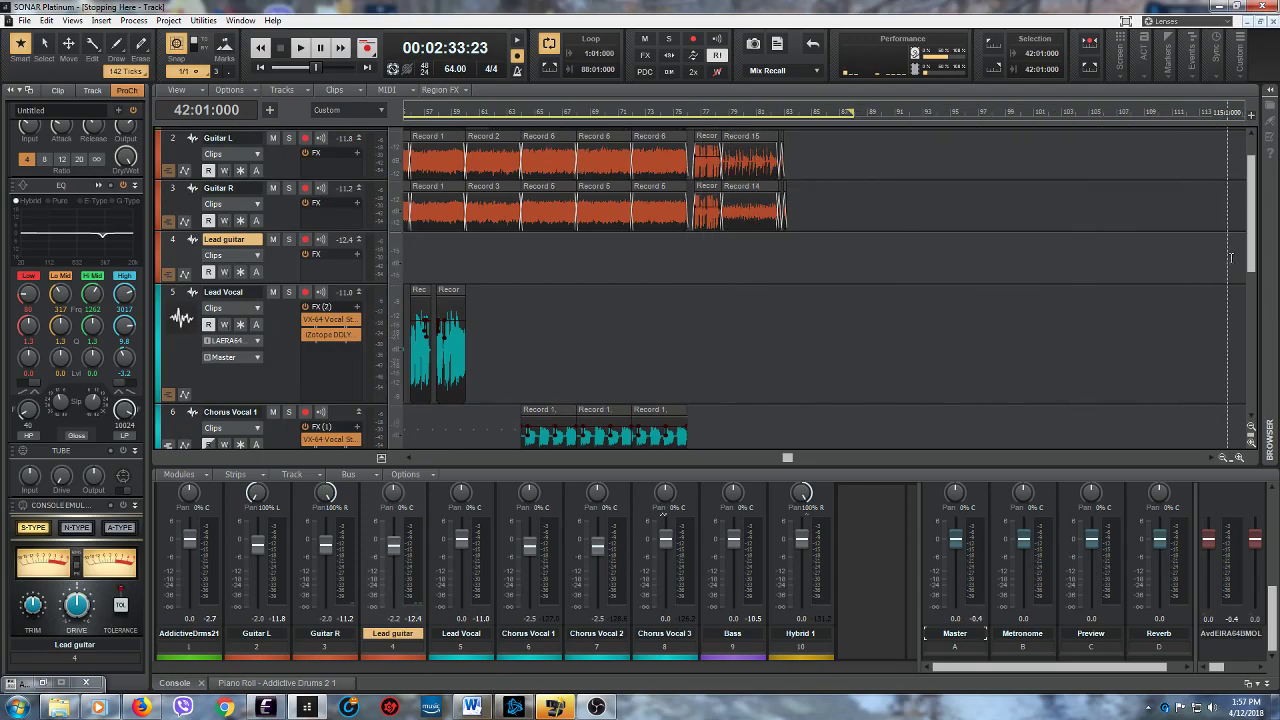
mouse_move(1251, 268)
mouse_down()
mouse_move(1263, 353)
mouse_move(1248, 251)
mouse_up()
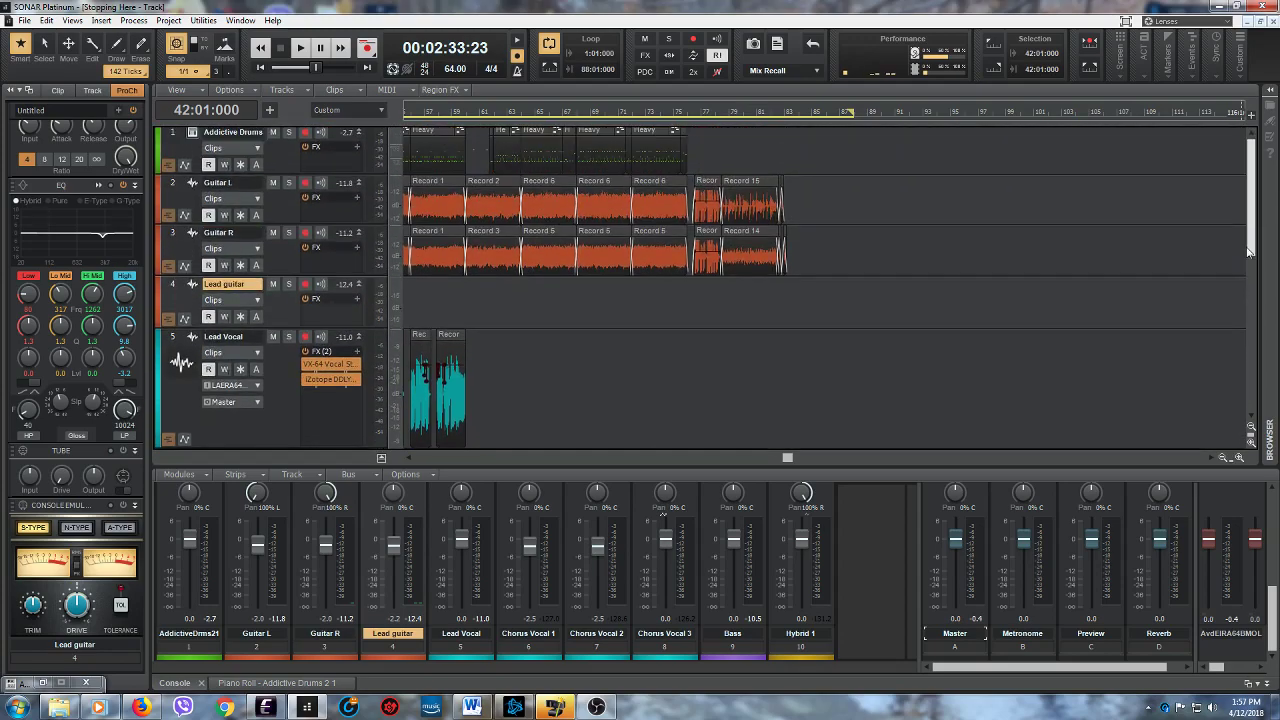
- Return the arrangement view and the playhead to the beginning of the song at 1:01:000
drag(790, 460, 355, 470)
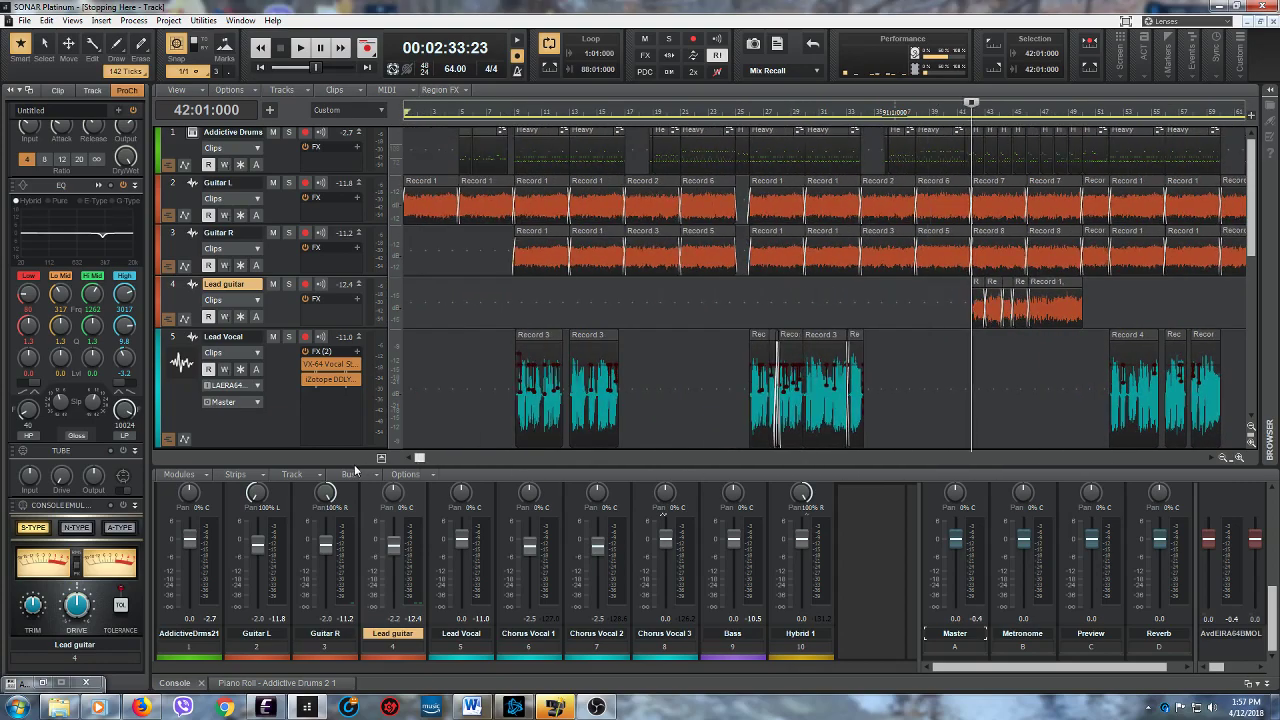
drag(1249, 243, 1238, 203)
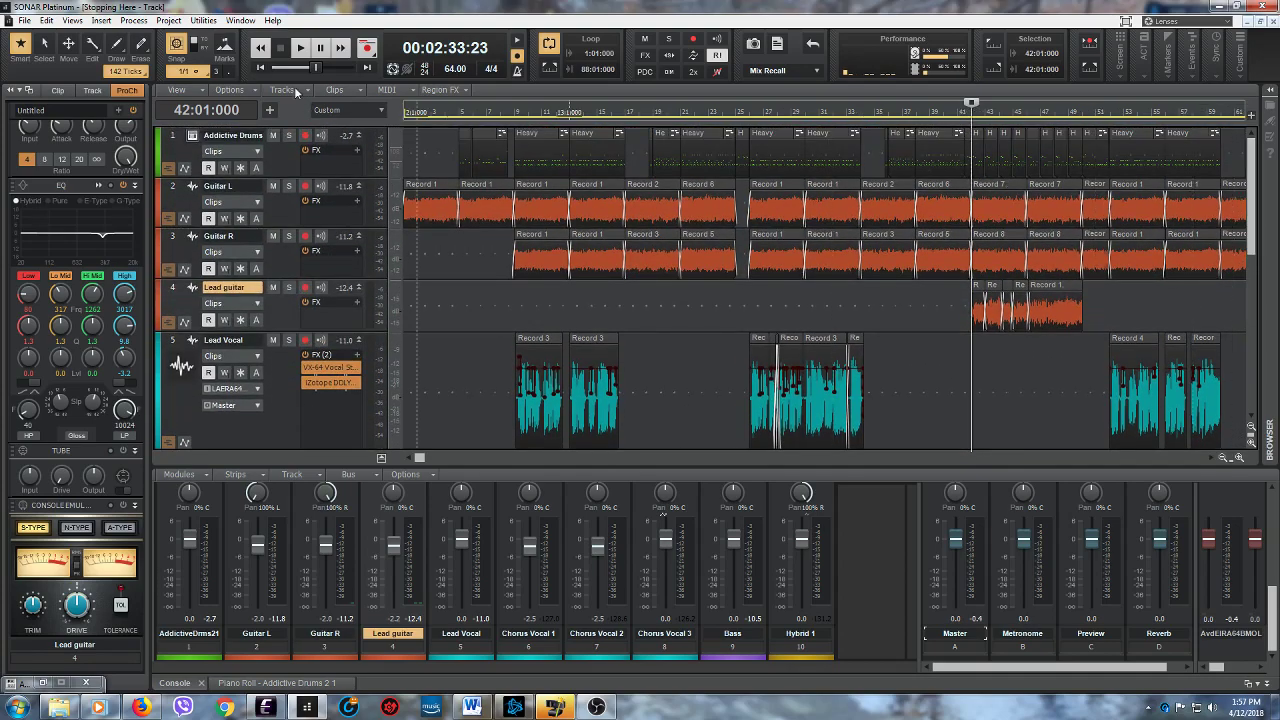
click(263, 70)
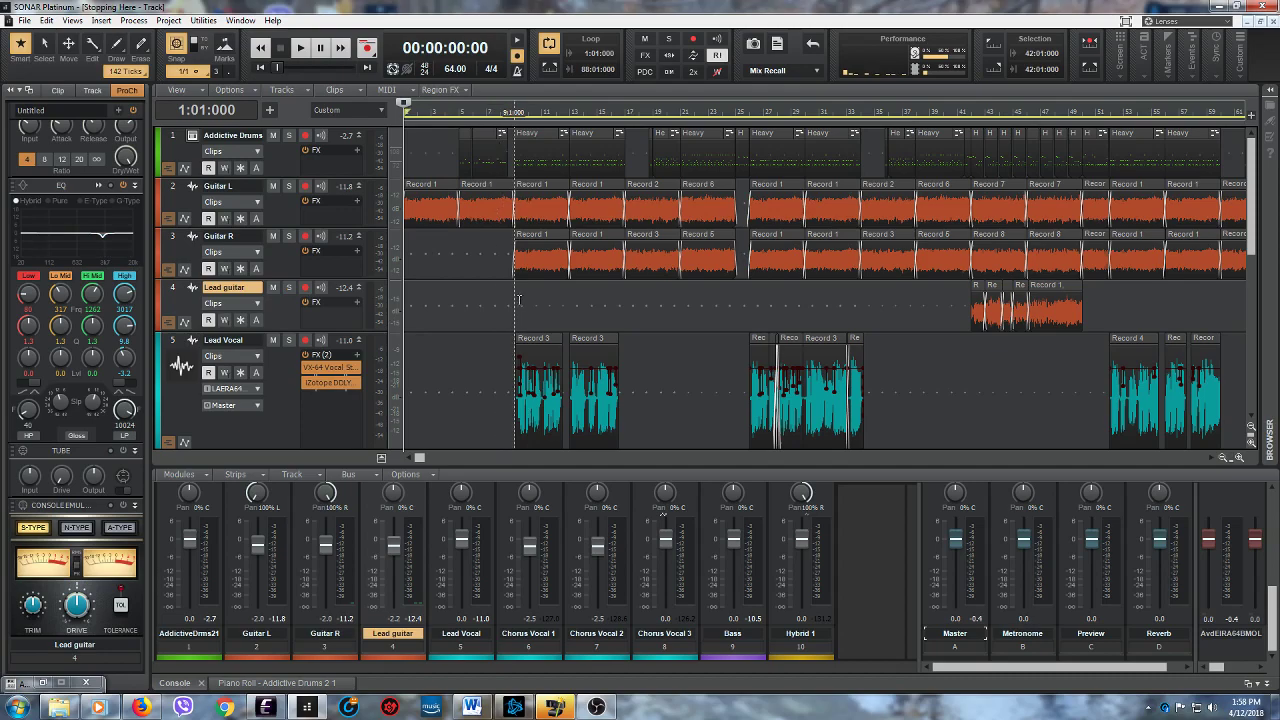
- Select the Master bus and examine its EQ curve in the enlarged QuadCurve Equalizer, then close the equalizer
click(955, 633)
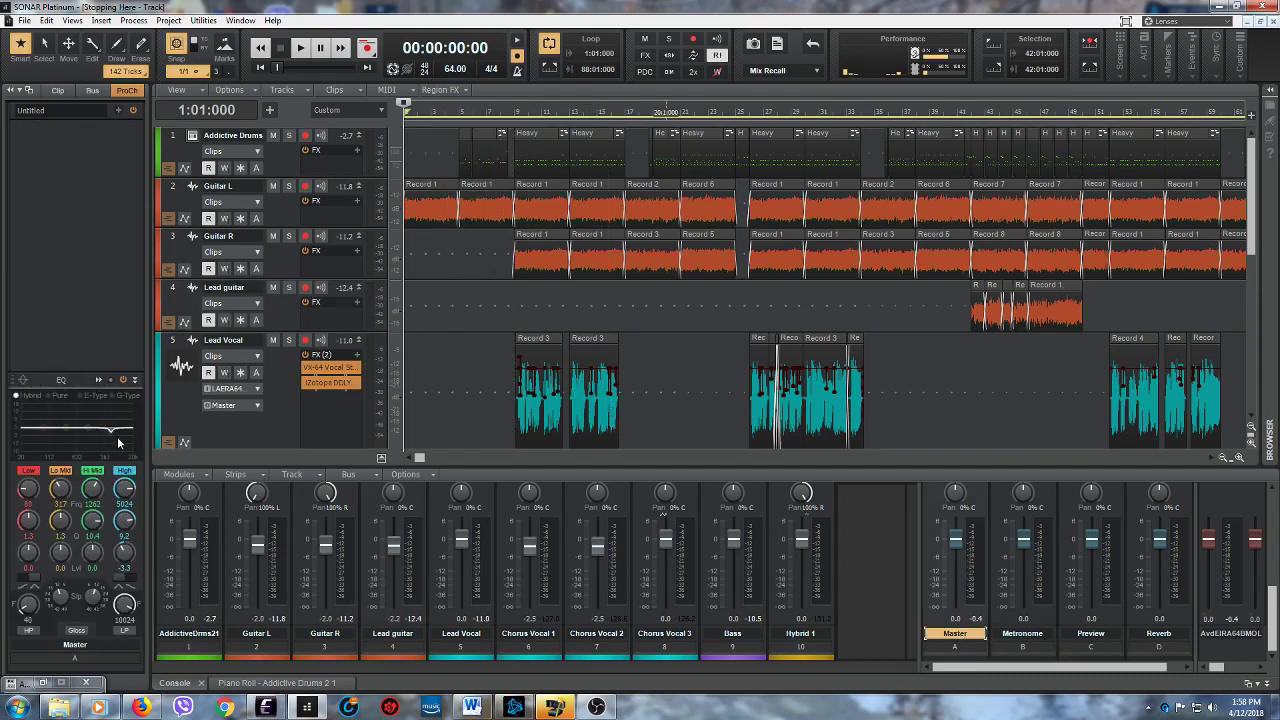
click(98, 381)
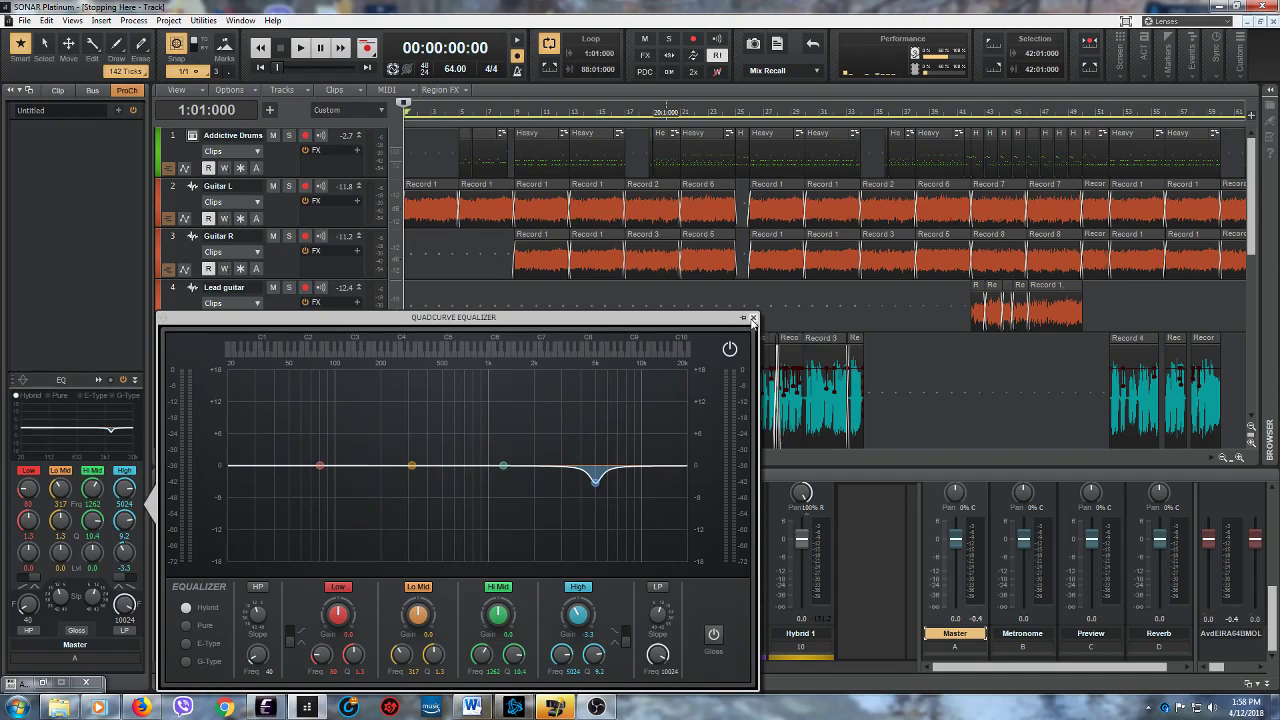
click(753, 318)
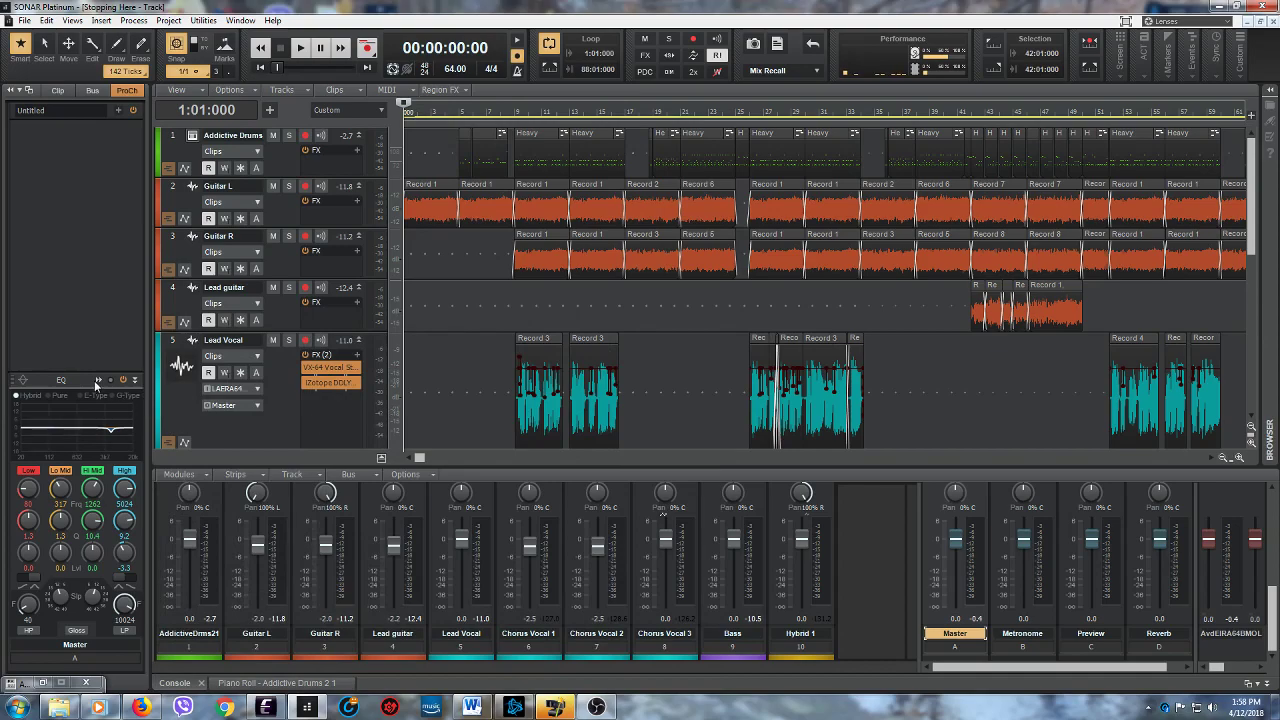
click(98, 381)
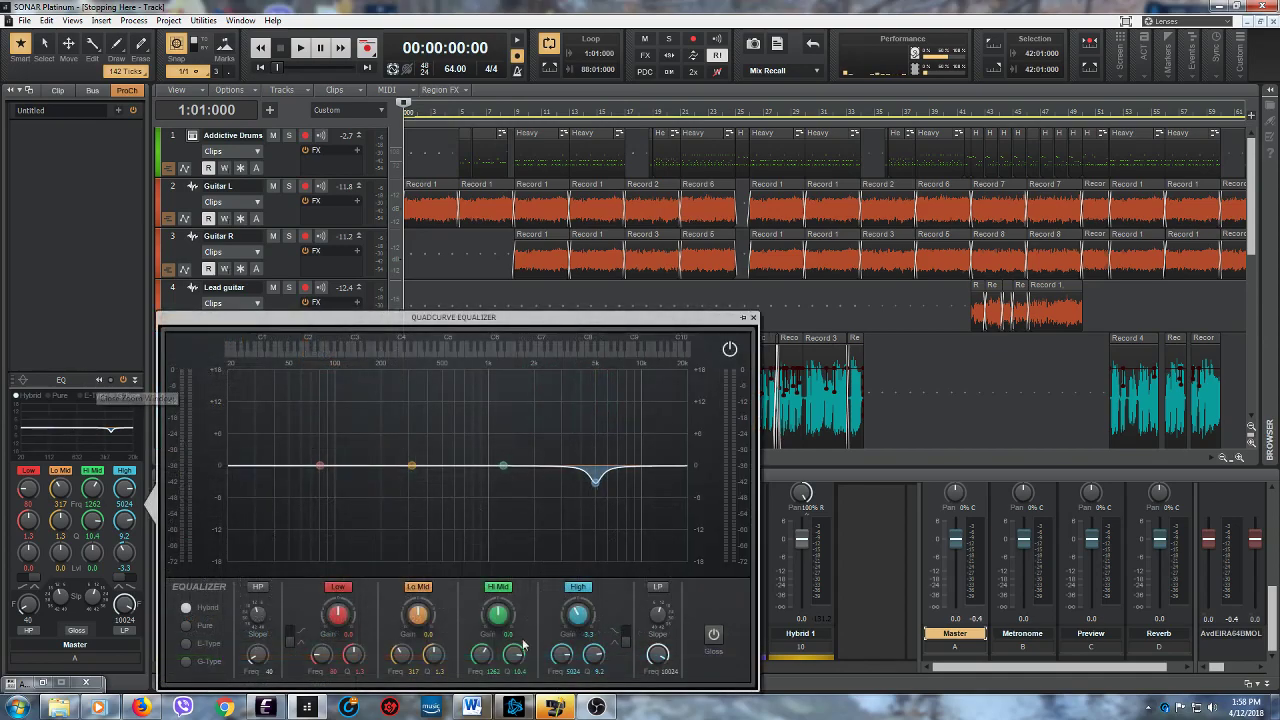
click(754, 318)
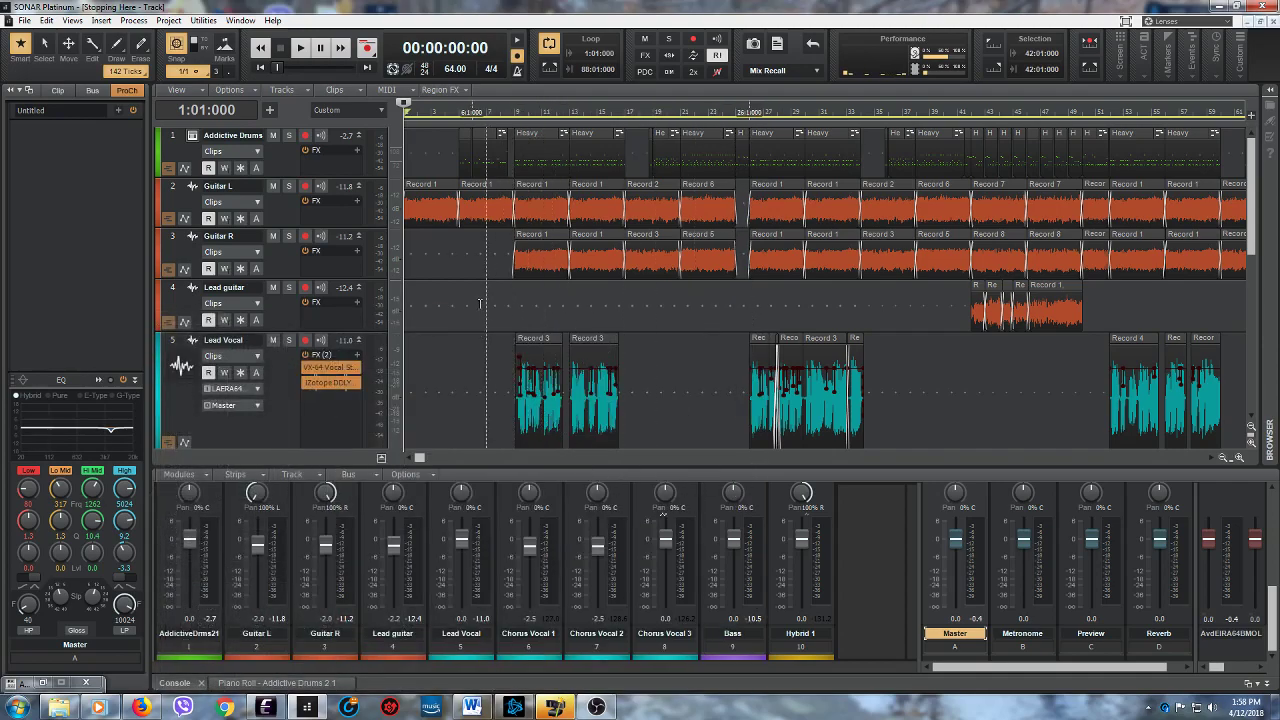
- Compare the ProChannel EQ settings of the Lead Vocal, Addictive Drums, Chorus Vocal 2 and Chorus Vocal 3 tracks
click(285, 418)
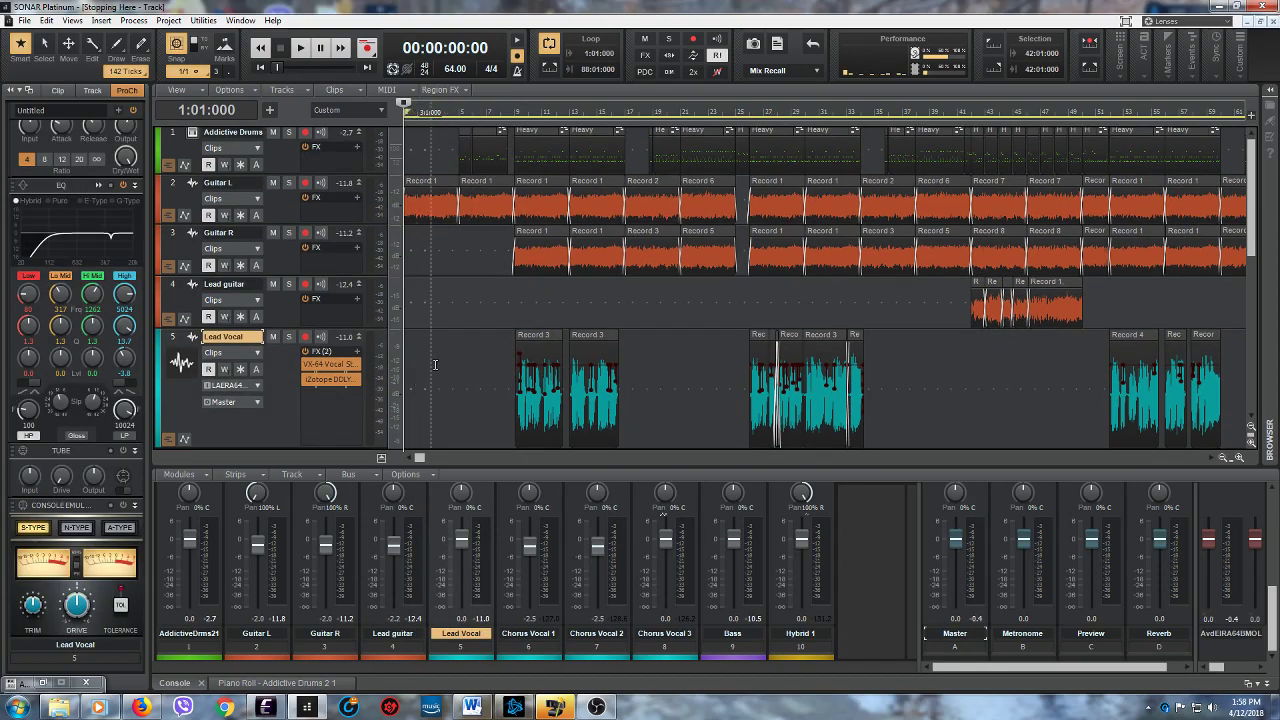
scroll(435, 364, up, 1)
click(285, 165)
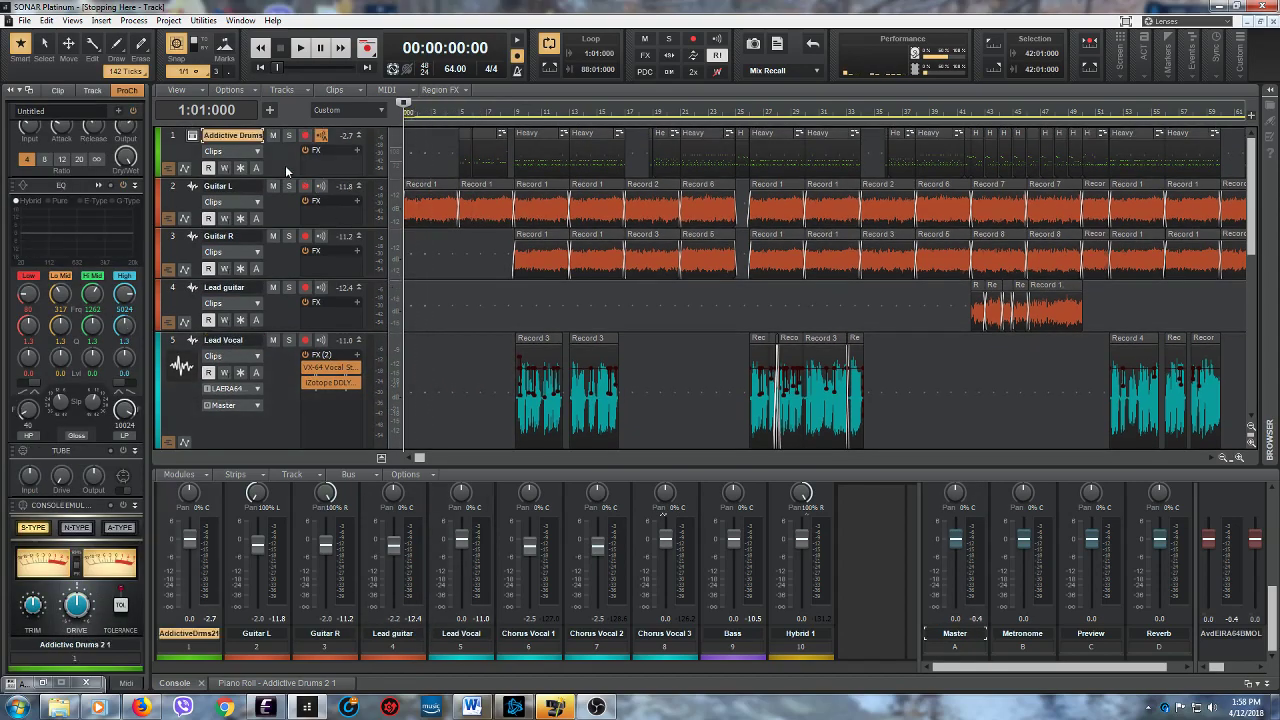
scroll(433, 325, down, 4)
scroll(433, 325, down, 2)
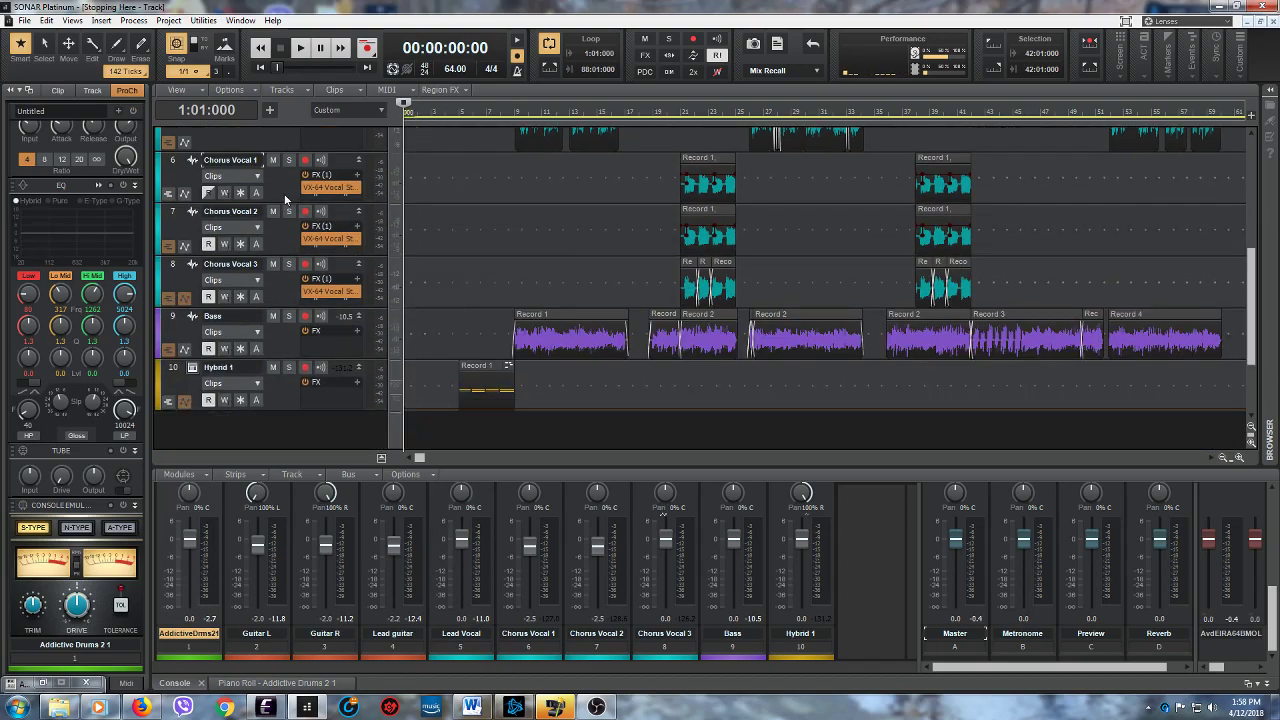
click(286, 243)
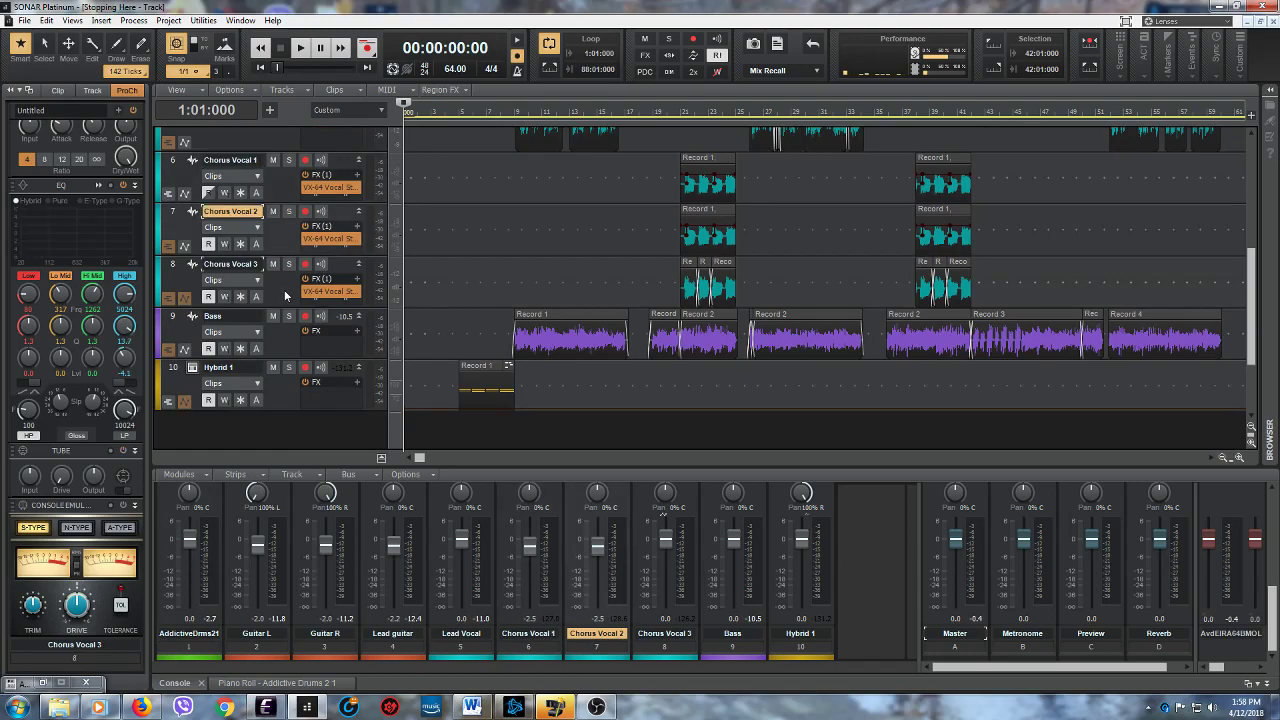
click(285, 295)
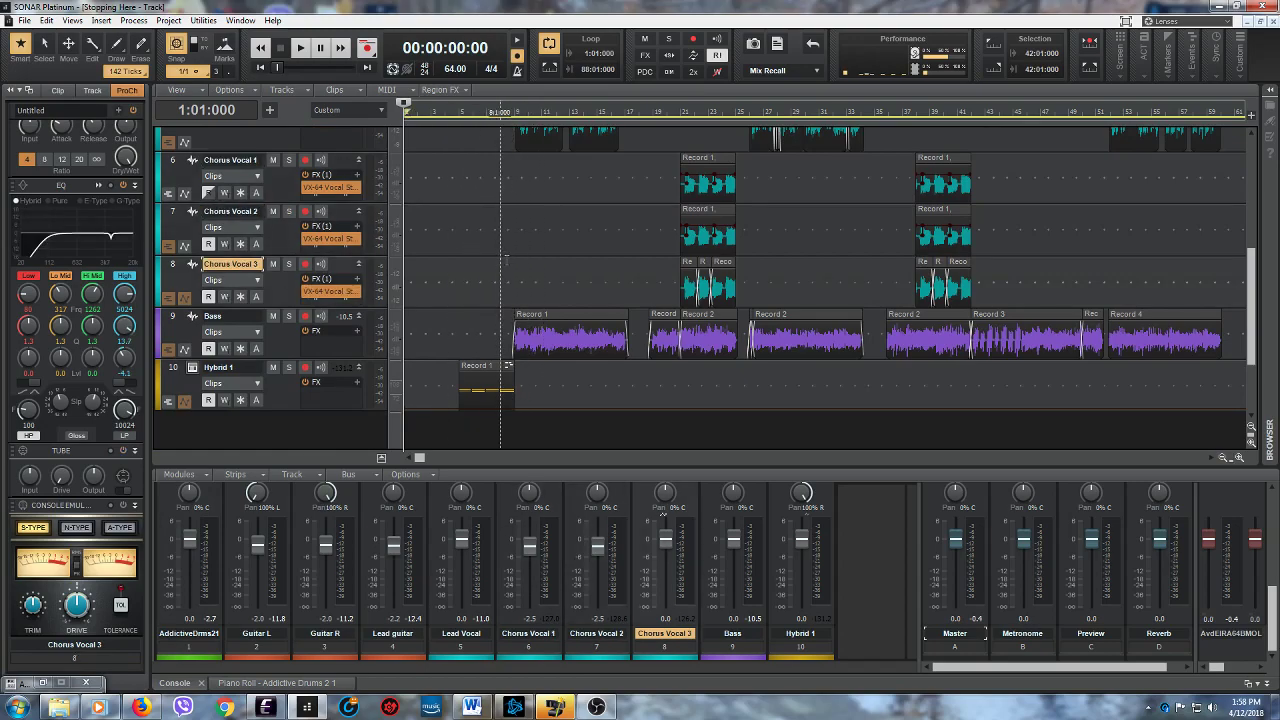
scroll(506, 258, up, 4)
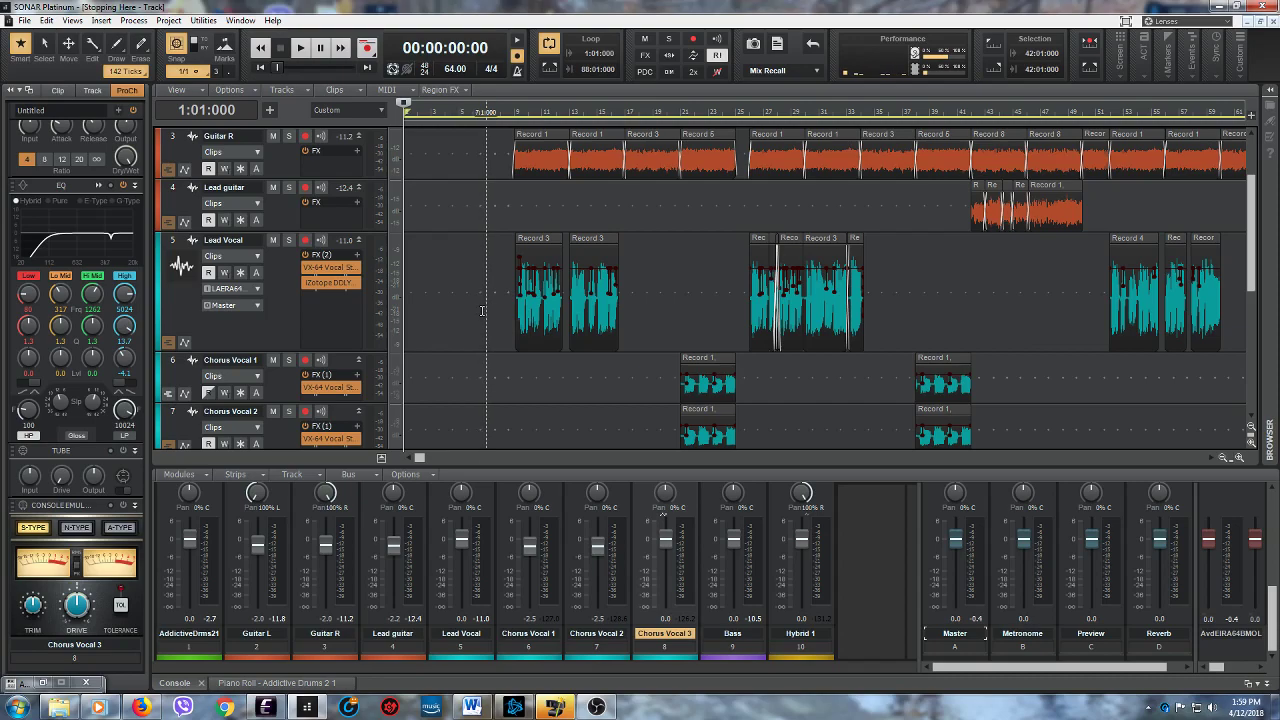
scroll(483, 311, up, 2)
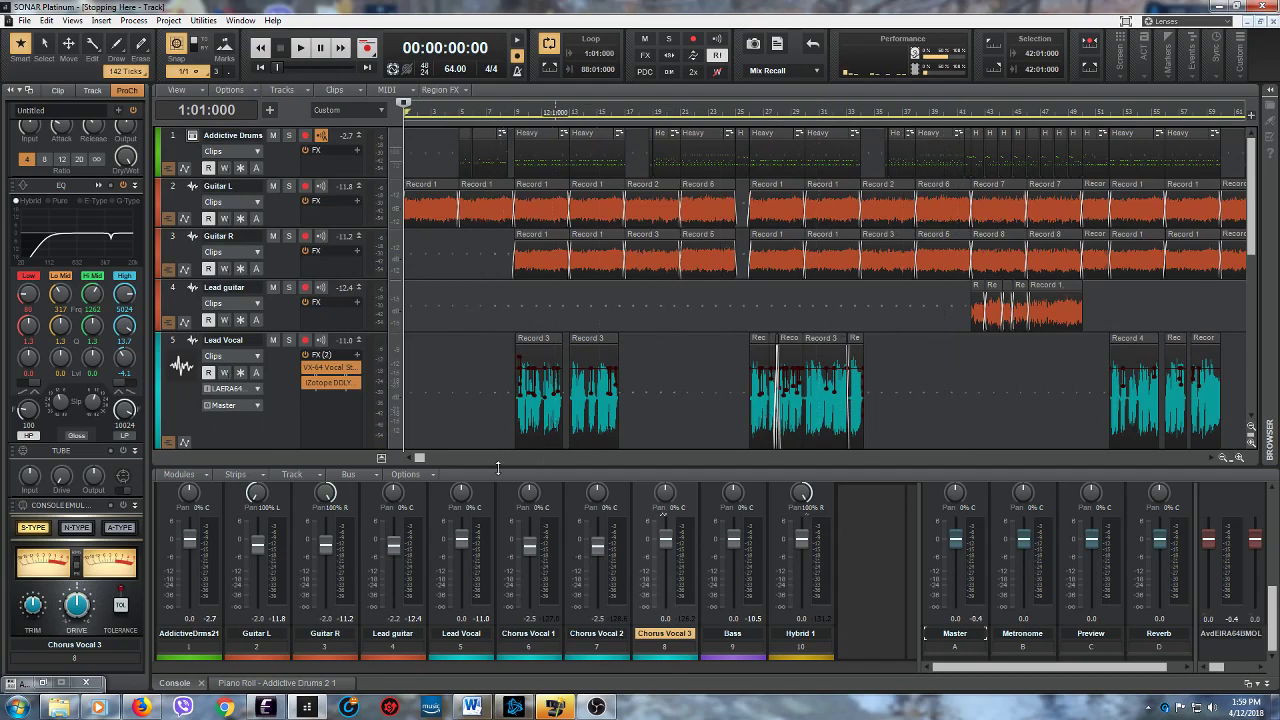
mouse_move(422, 458)
mouse_down()
mouse_move(586, 474)
mouse_move(415, 476)
mouse_up()
mouse_move(1255, 256)
mouse_down()
mouse_move(1257, 340)
mouse_move(1256, 256)
mouse_up()
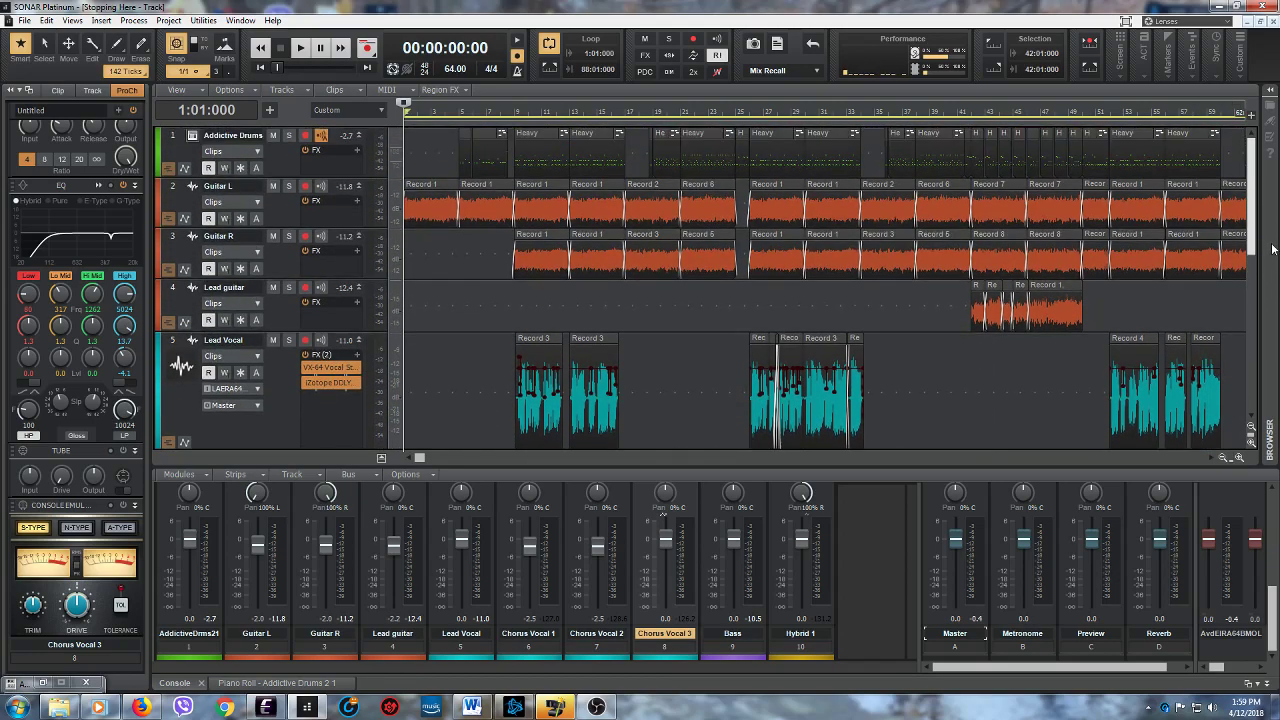
mouse_move(426, 456)
mouse_down()
mouse_move(648, 476)
mouse_move(424, 468)
mouse_up()
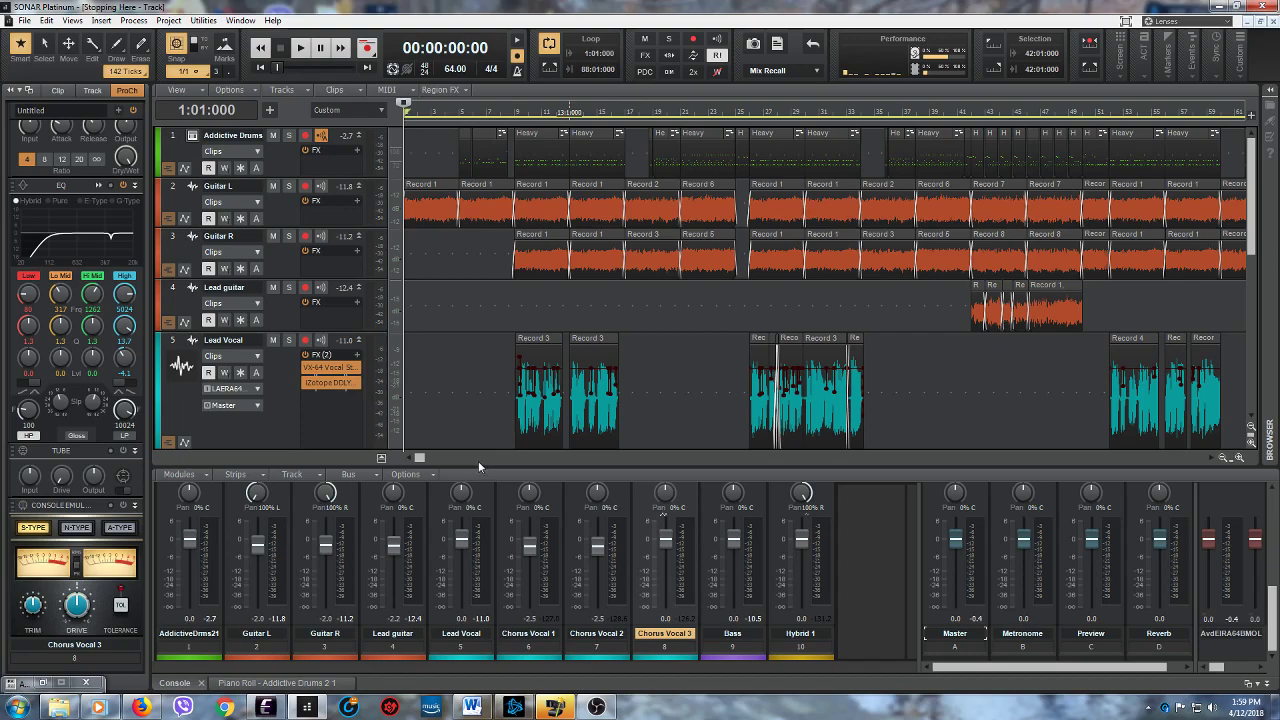
- Switch to the Word document, read through the song's lyrics, and minimize Word to return to the project
click(475, 707)
drag(971, 300, 948, 380)
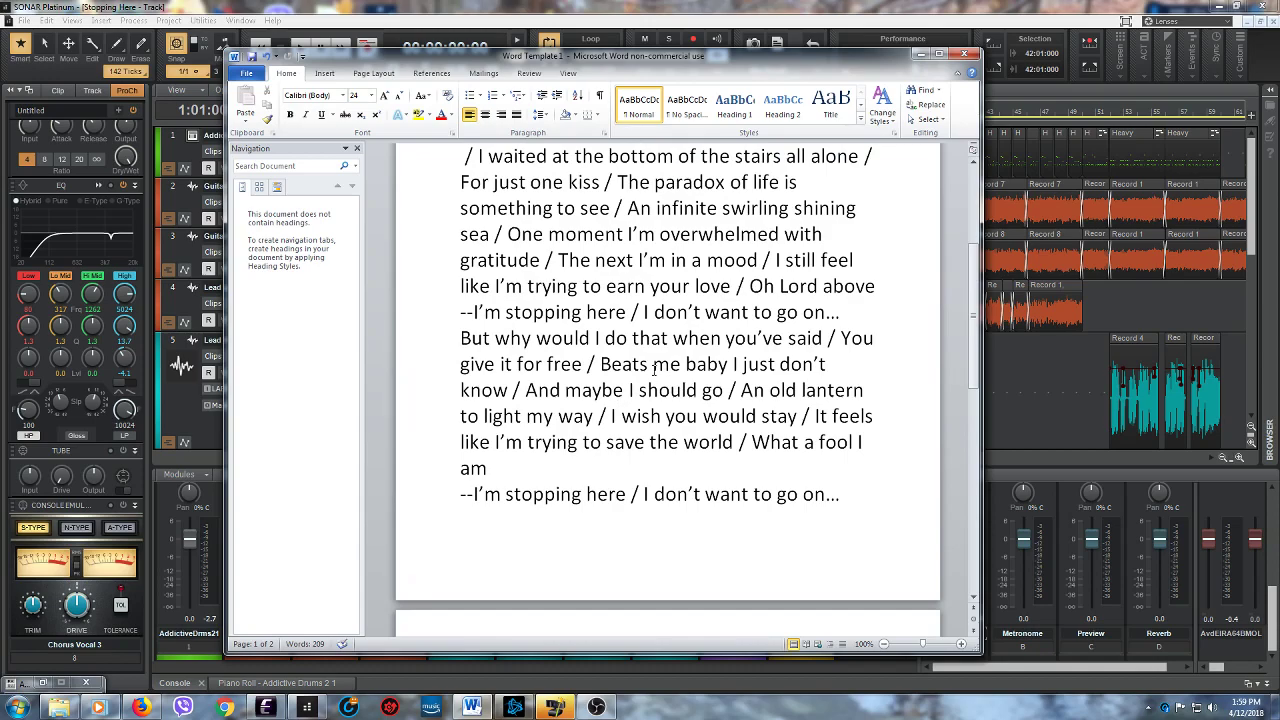
drag(974, 378, 954, 321)
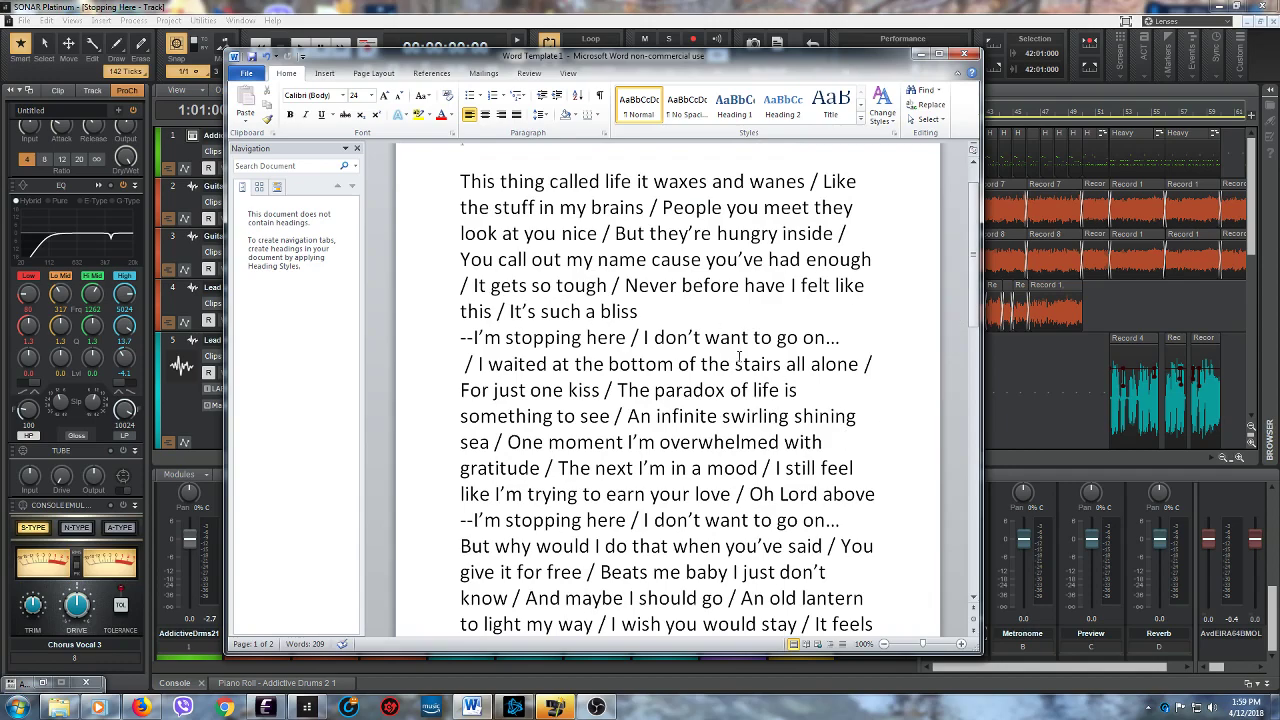
click(921, 54)
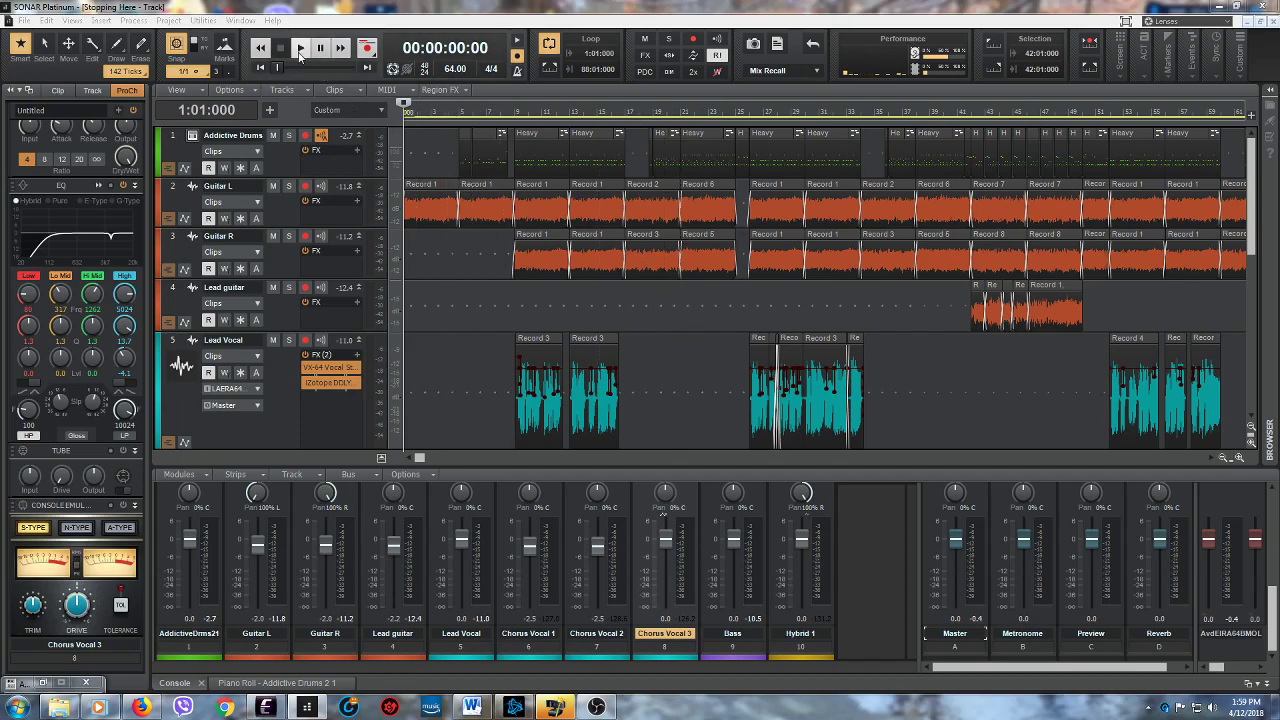
mouse_move(420, 457)
mouse_down()
mouse_move(580, 460)
mouse_move(425, 458)
mouse_up()
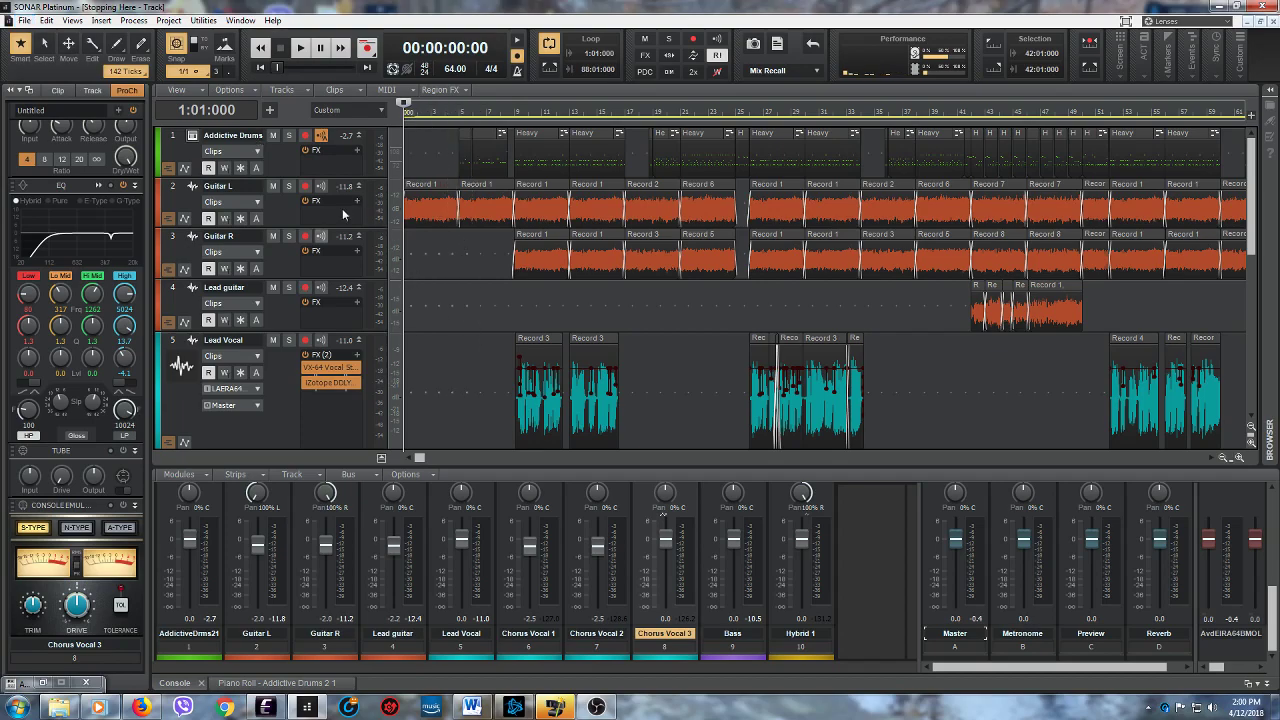
- Start an audio export into the Music folder on drive G with the file name "Stopping Here"
click(25, 21)
mouse_move(84, 172)
click(182, 170)
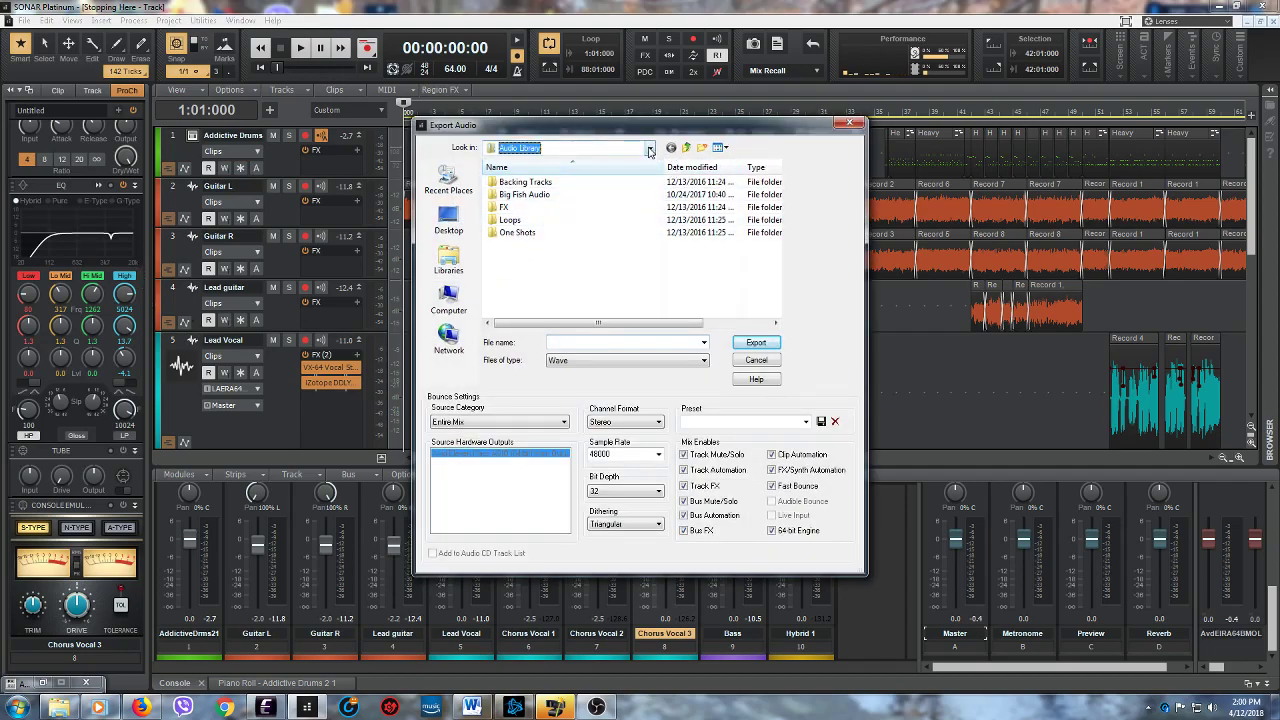
click(651, 148)
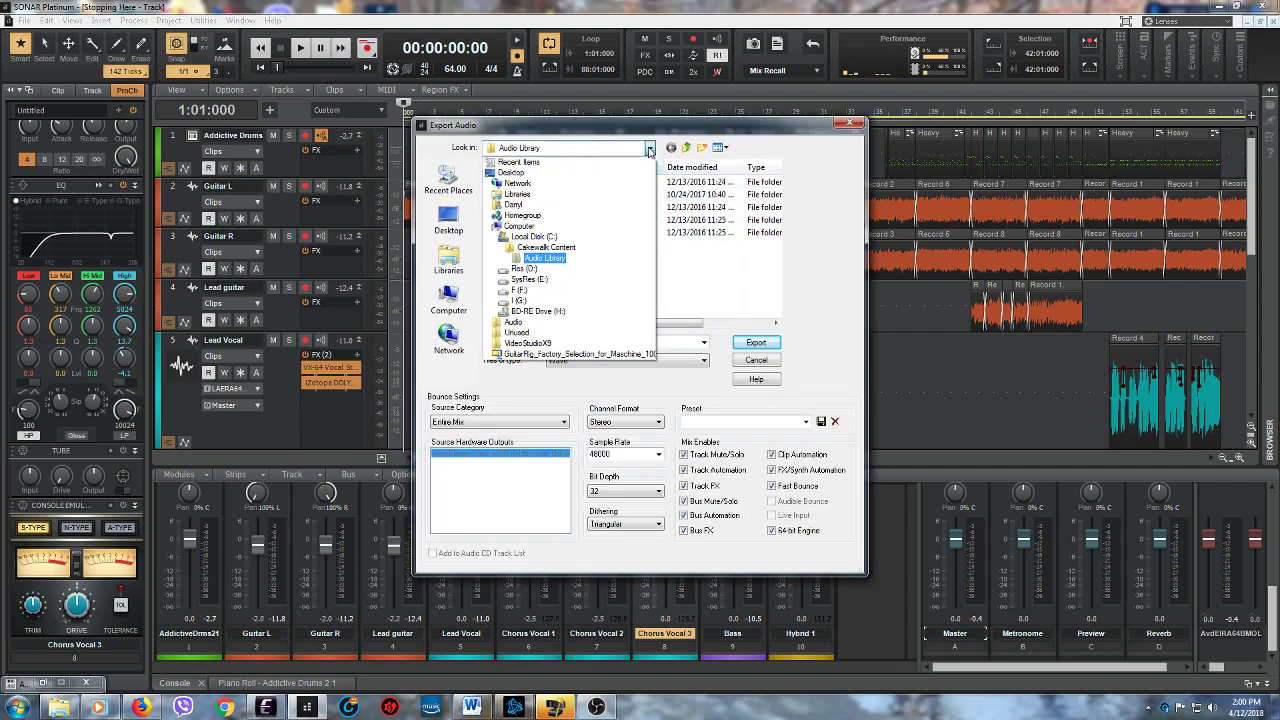
click(566, 301)
drag(776, 178, 776, 232)
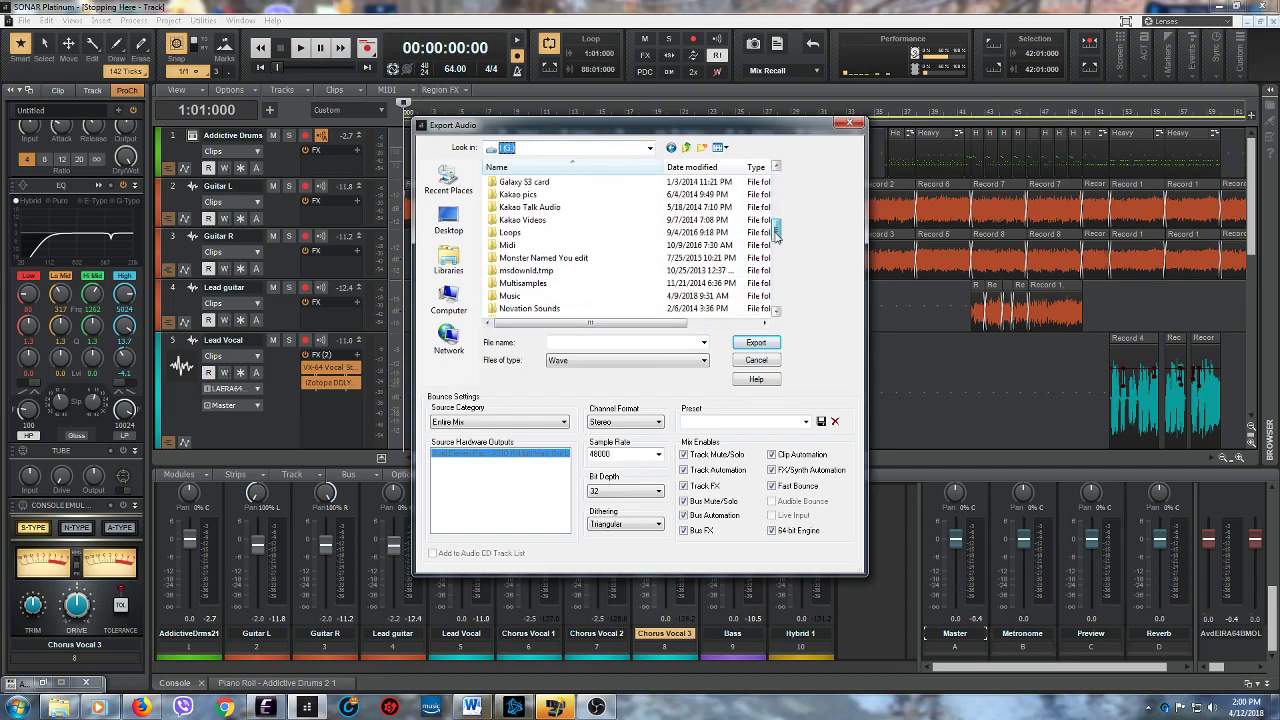
double_click(589, 298)
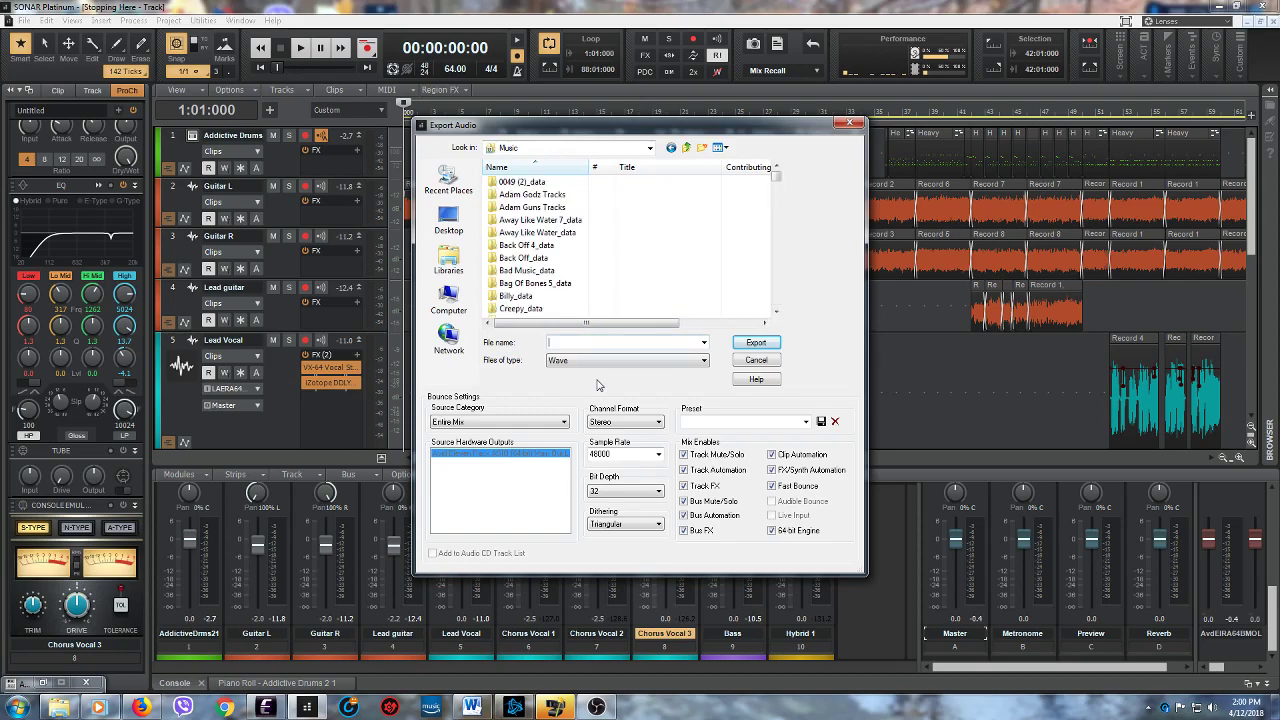
text(St)
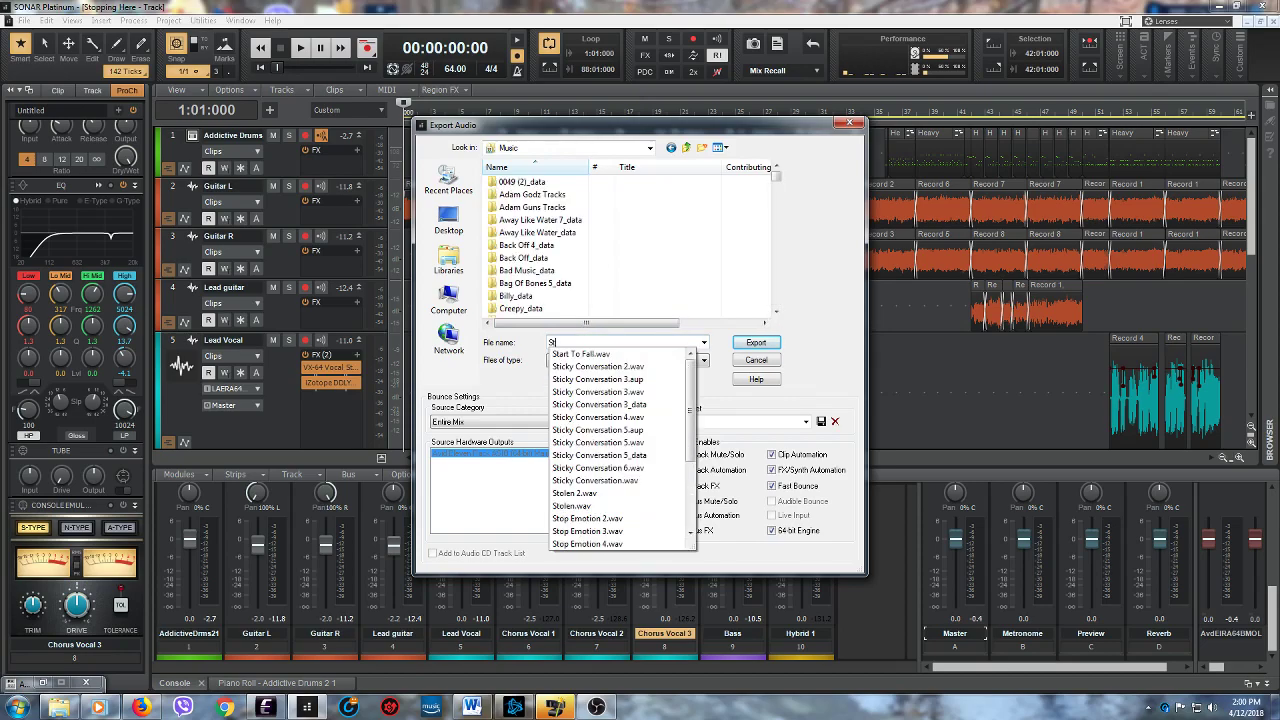
text(opping Here)
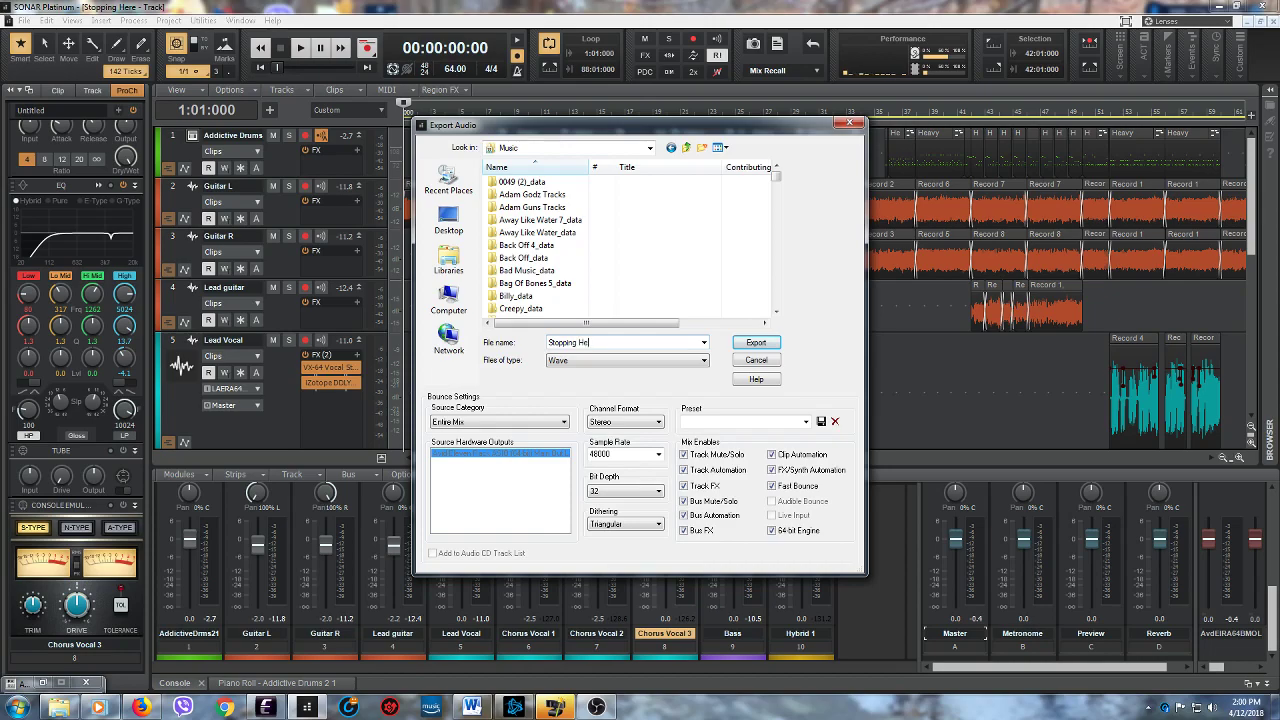
- Set the export's sample rate to 44100 and bit depth to 16, and export the entire mix as a Wave file
click(658, 455)
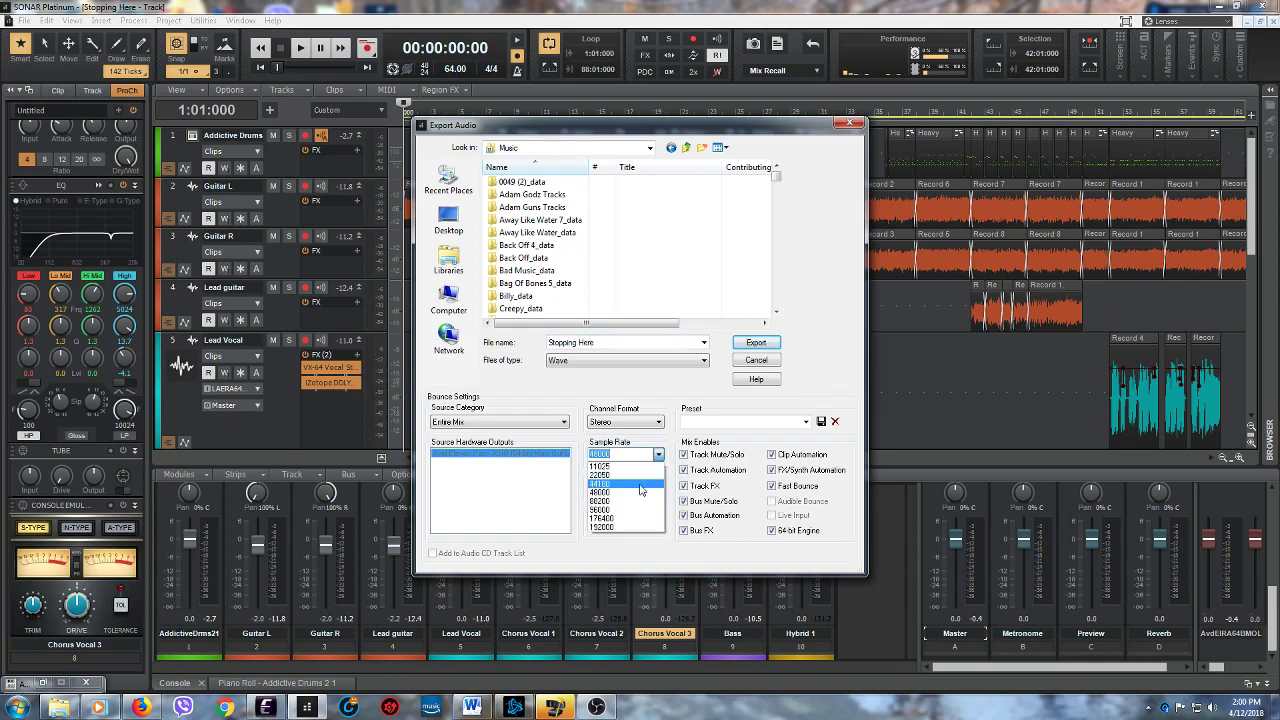
click(612, 476)
click(656, 492)
click(627, 503)
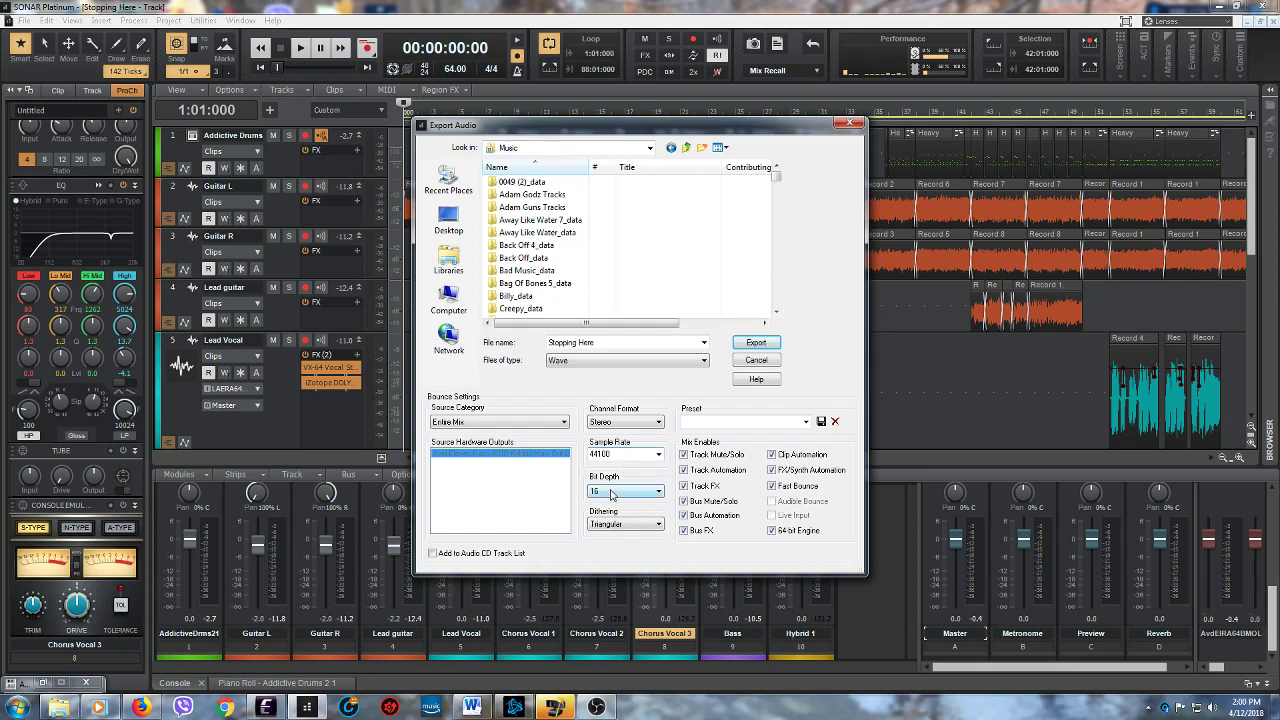
click(756, 343)
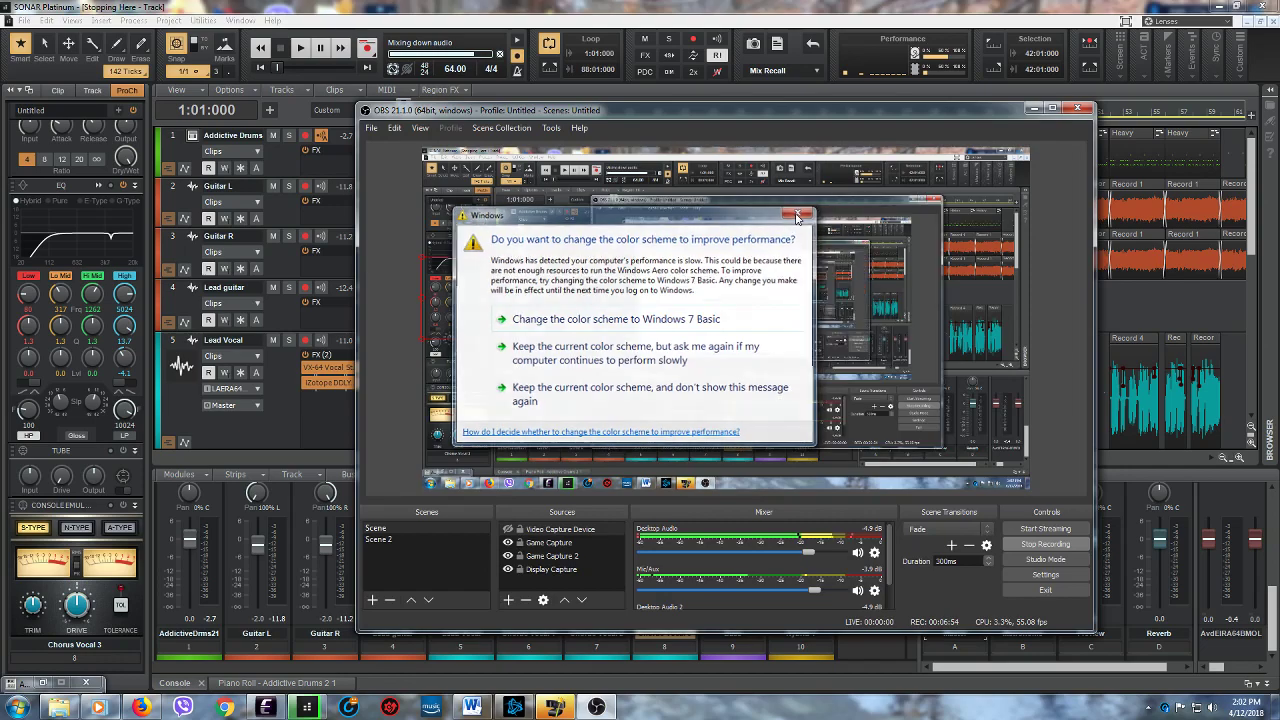
- Dismiss the Windows color scheme prompt, minimize OBS, and leave the playhead at the song's beginning
click(800, 211)
click(1033, 107)
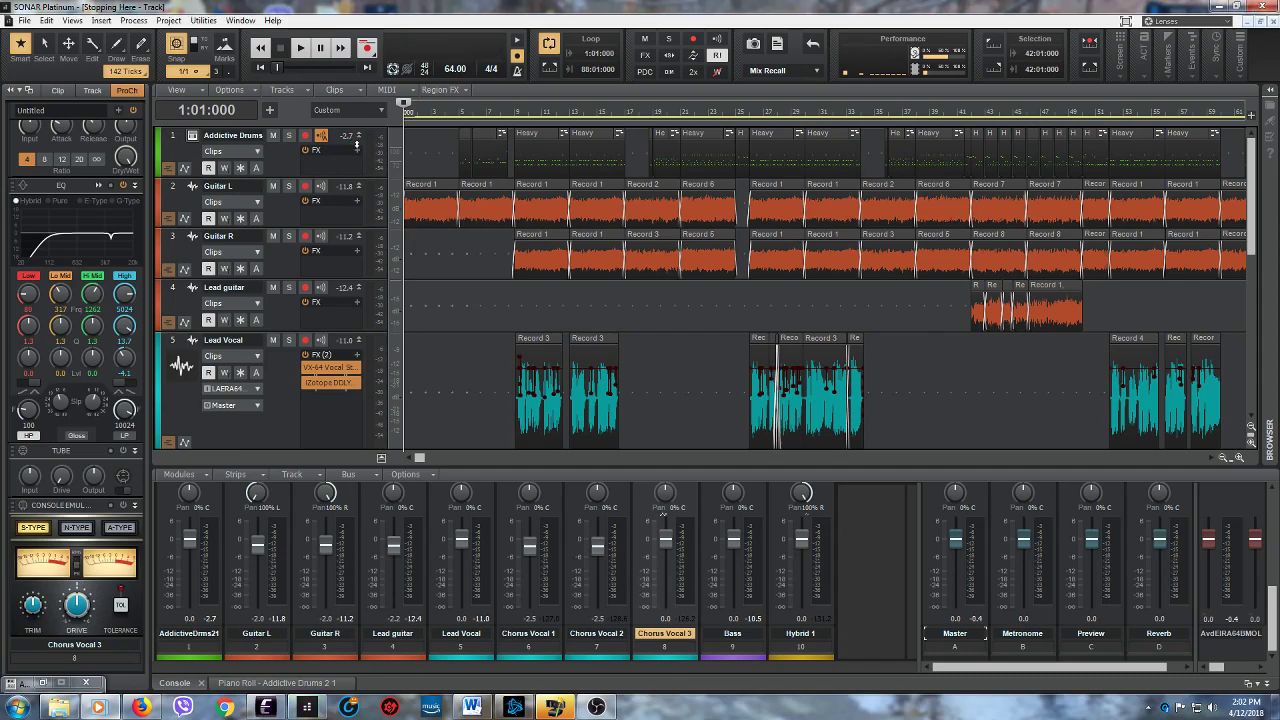
click(490, 346)
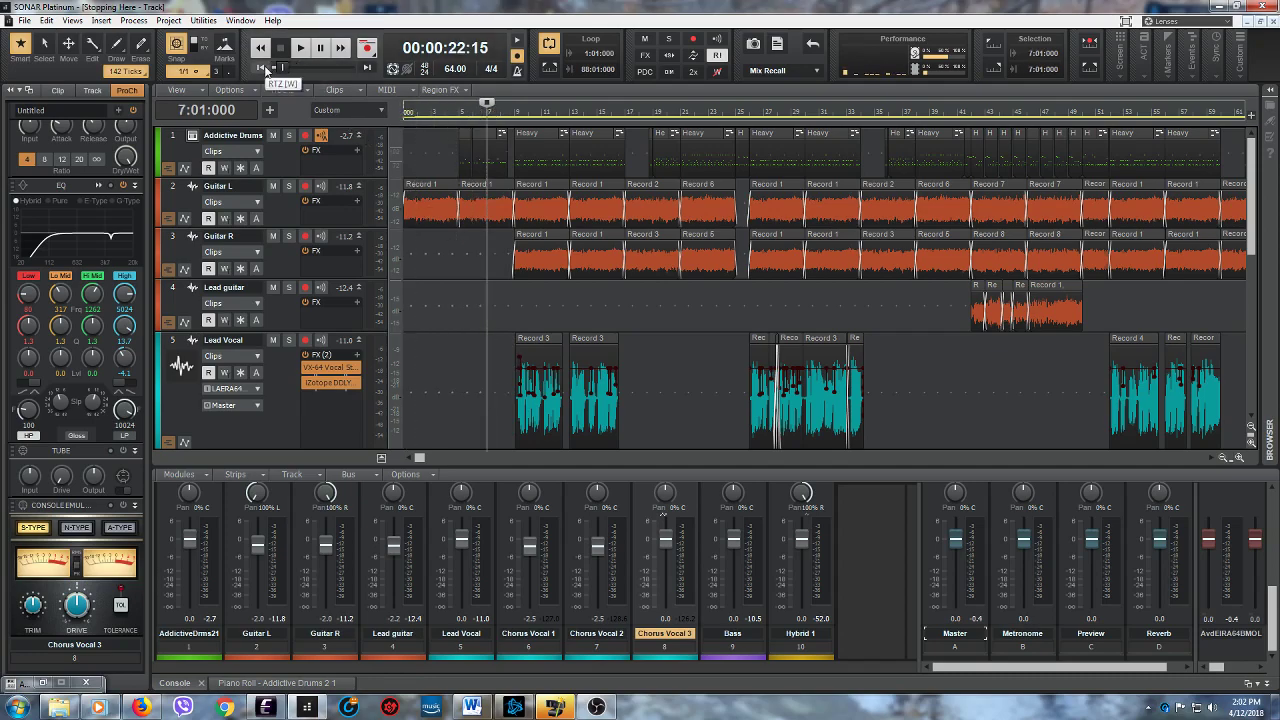
click(262, 67)
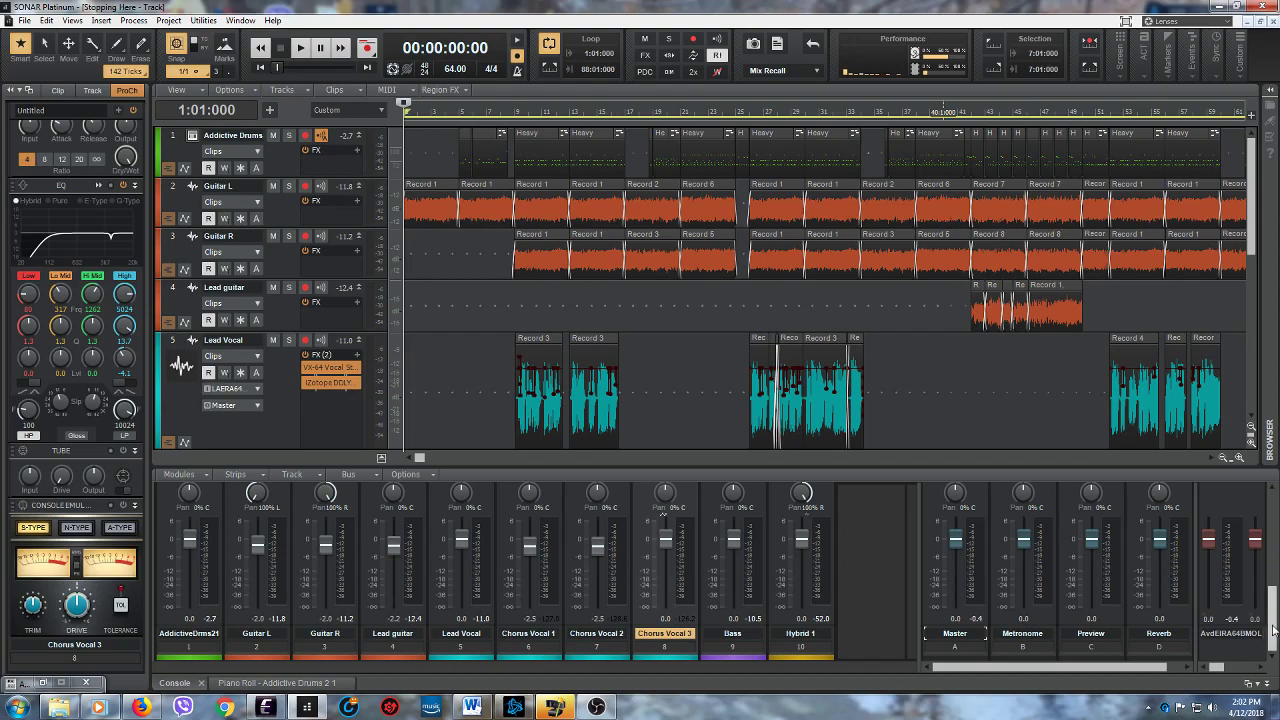
- View the Voxengo Recorder plug-in on the Master bus, minimize its window, and return to the mixer faders
scroll(1265, 600, up, 3)
double_click(955, 515)
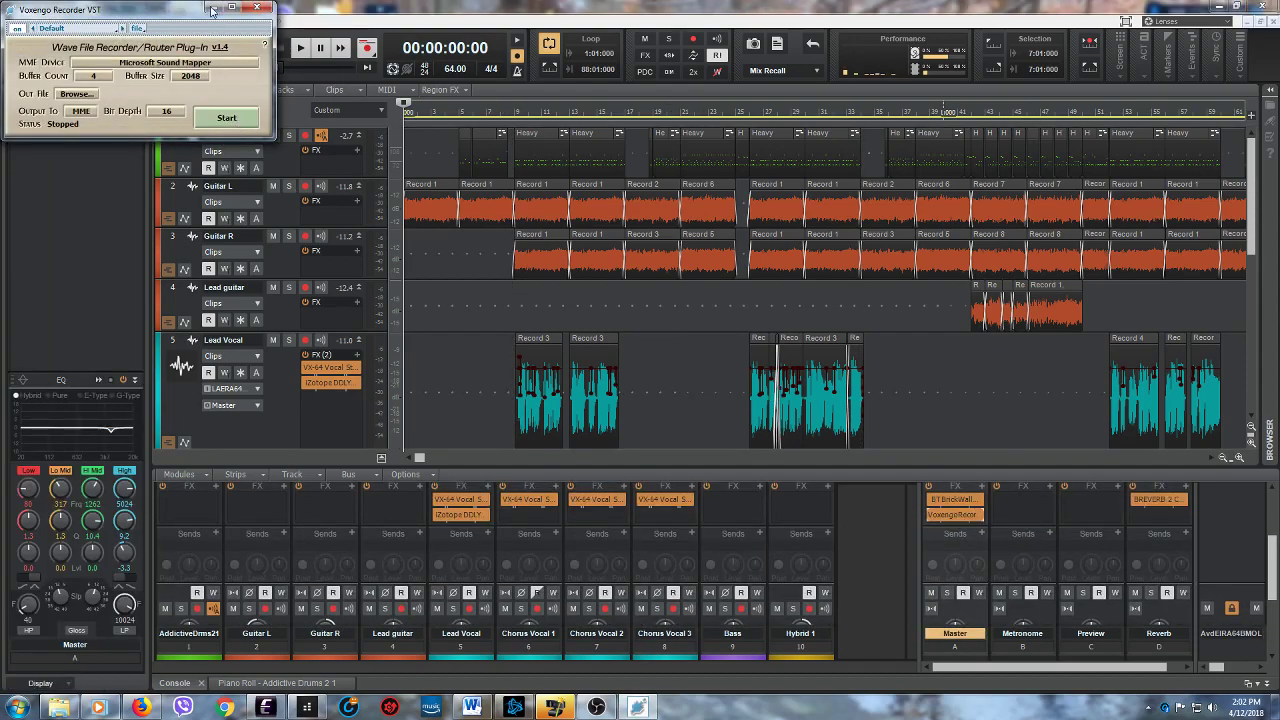
click(211, 7)
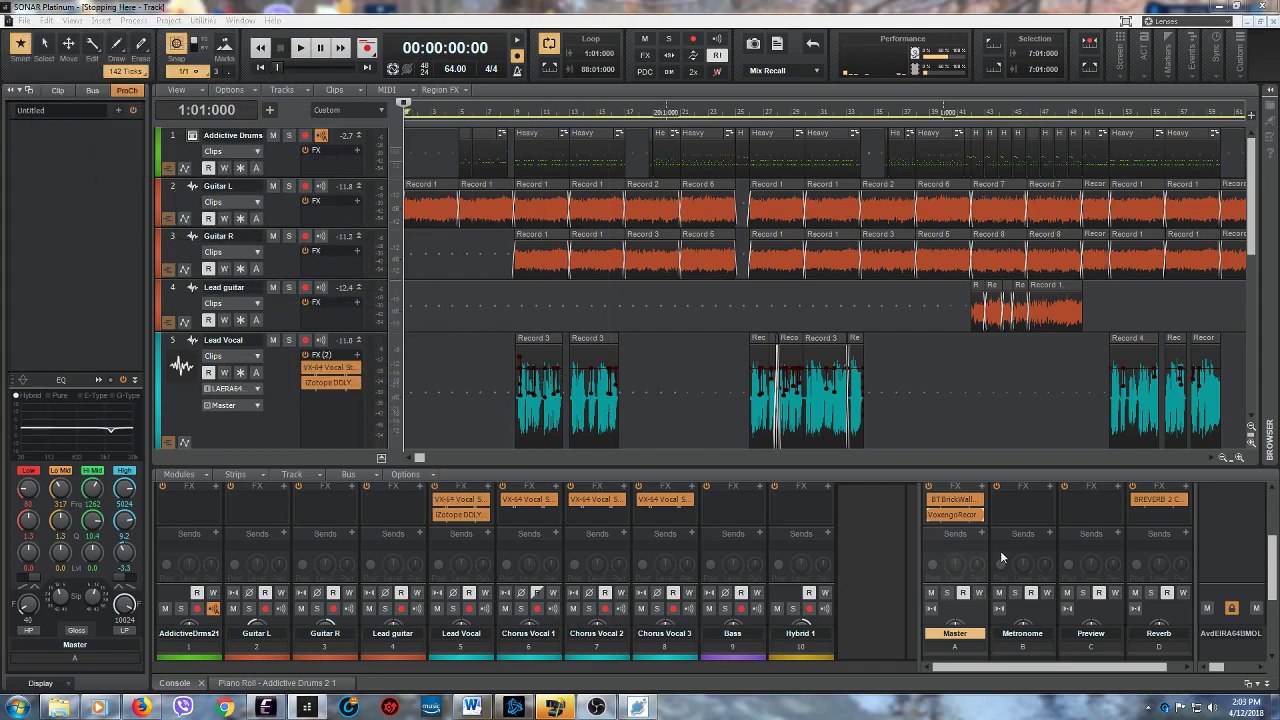
drag(1273, 578, 1275, 643)
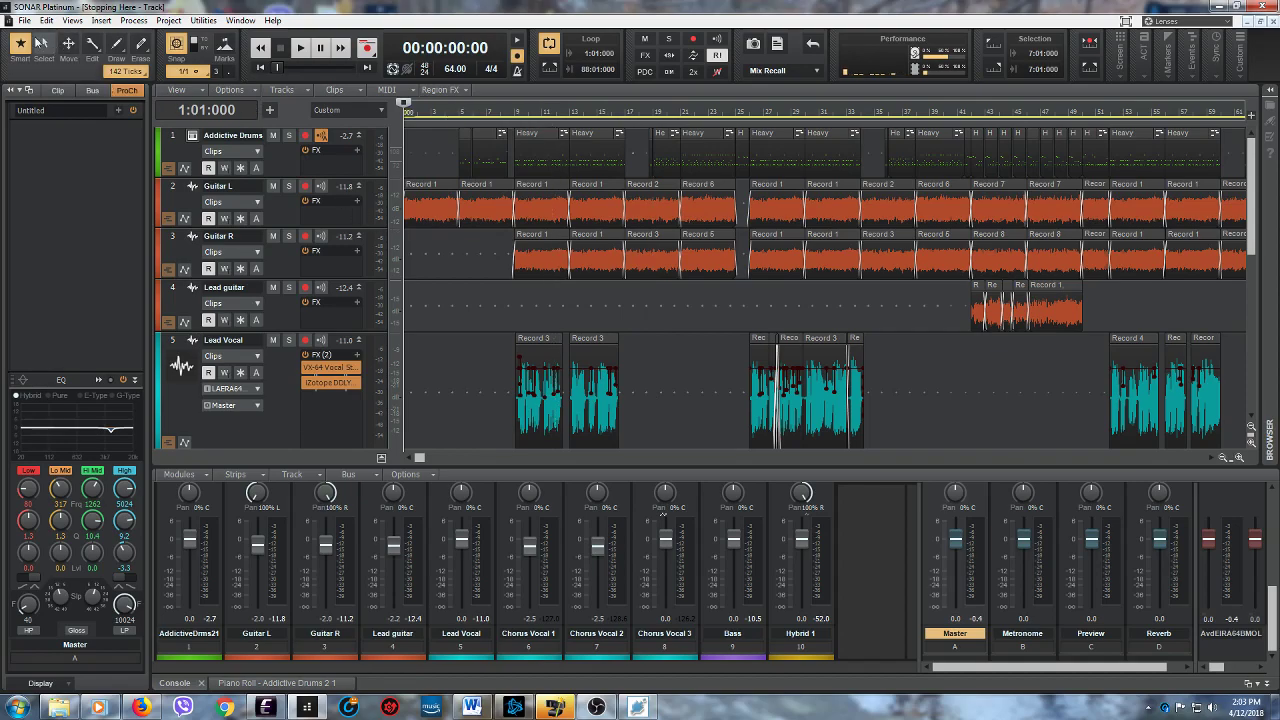
- Open the recent project "Mastering"
click(23, 20)
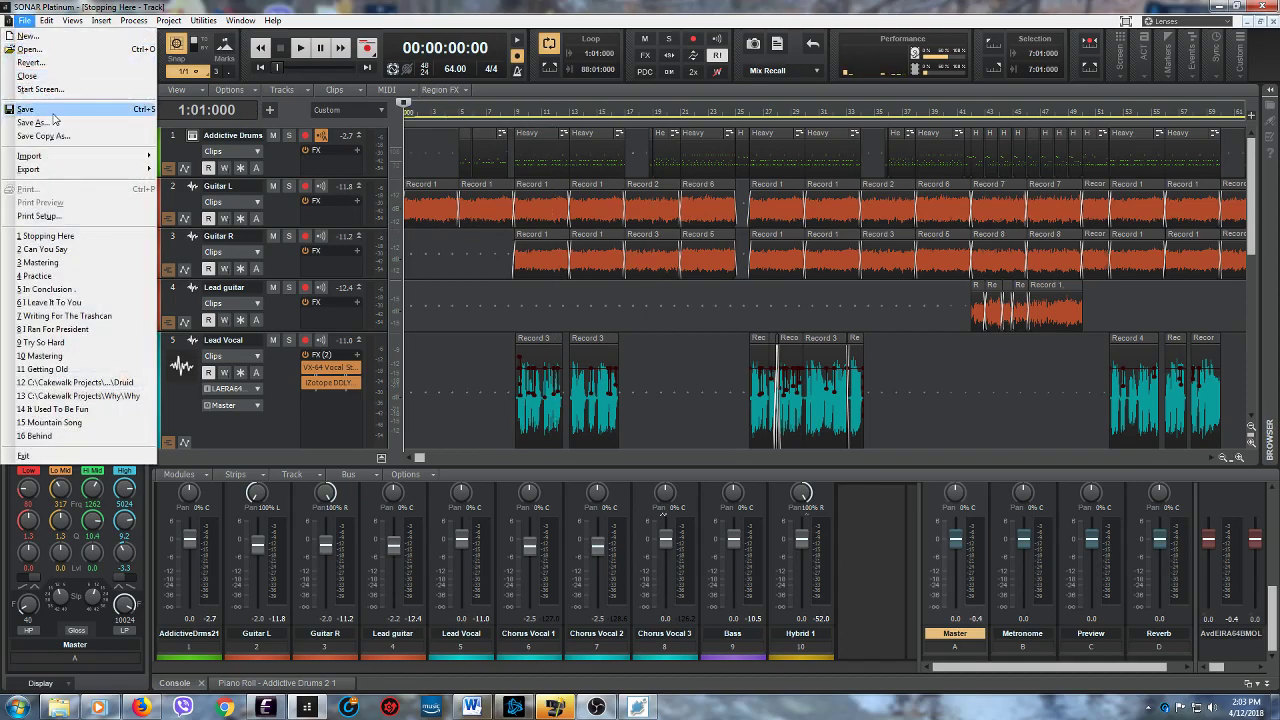
click(24, 20)
click(29, 20)
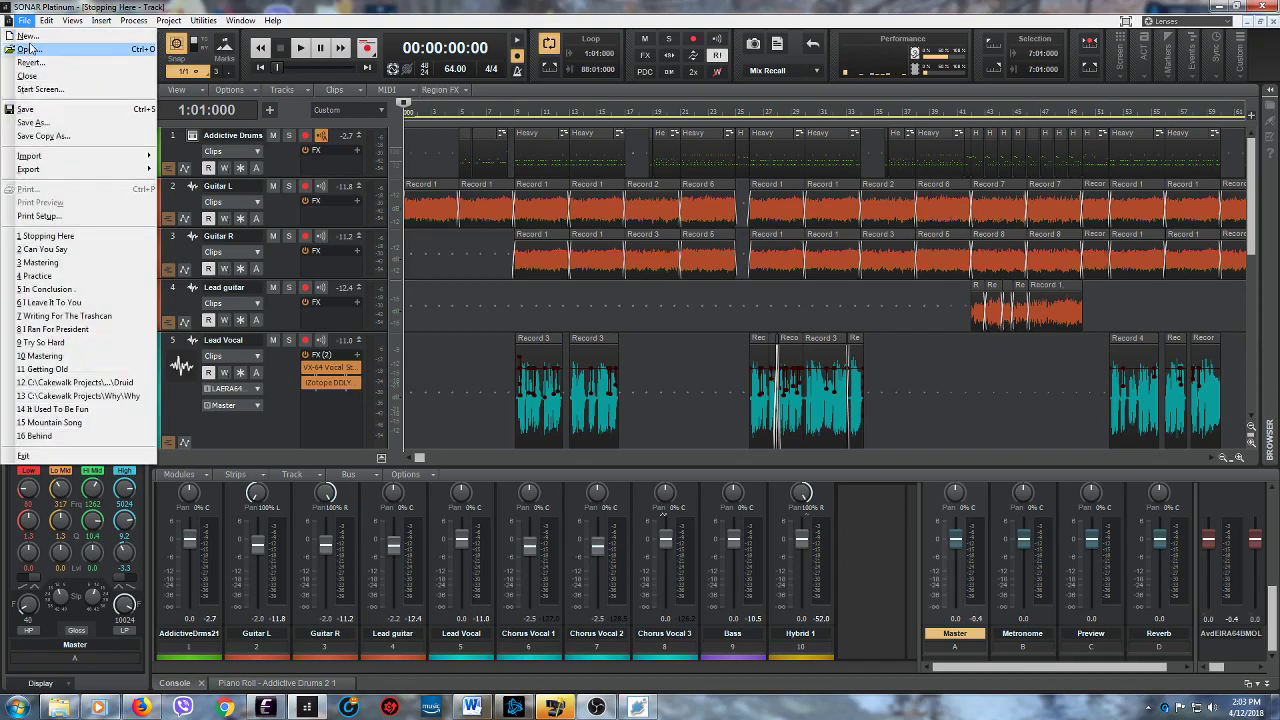
click(76, 264)
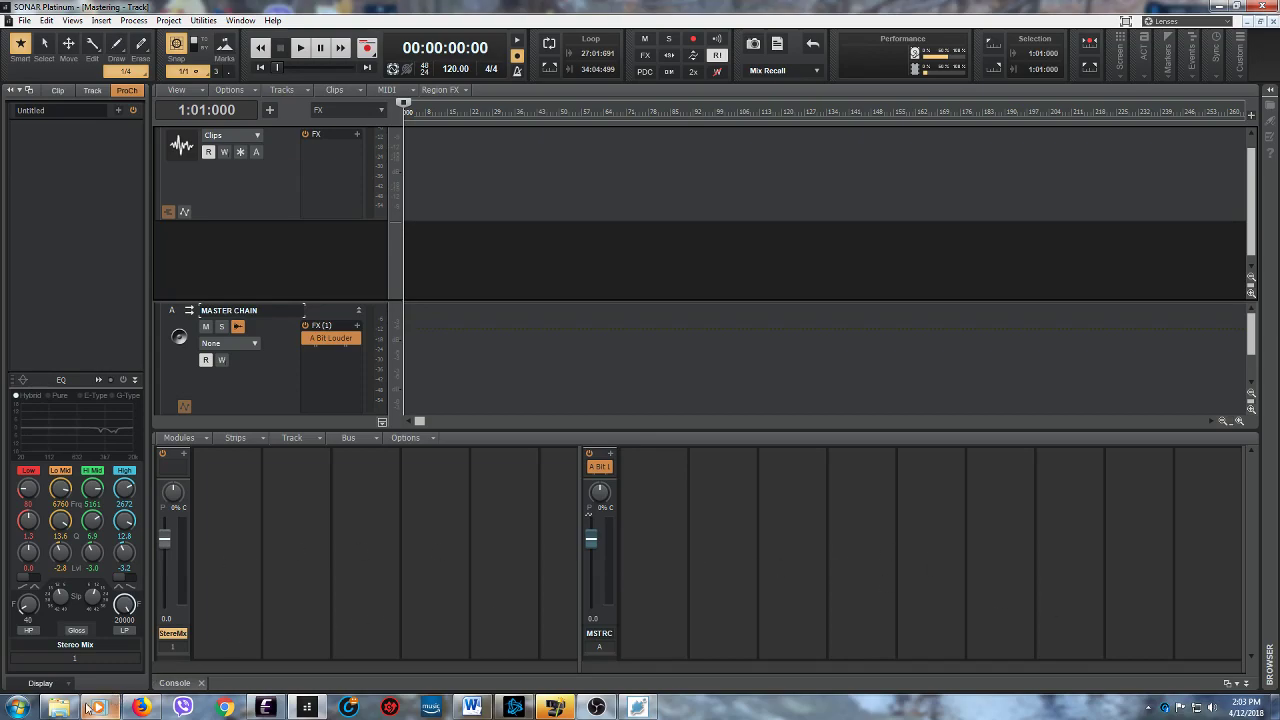
- In Windows Explorer, go to the Music folder on drive G and select the "Stopping Here" wave file
mouse_move(61, 711)
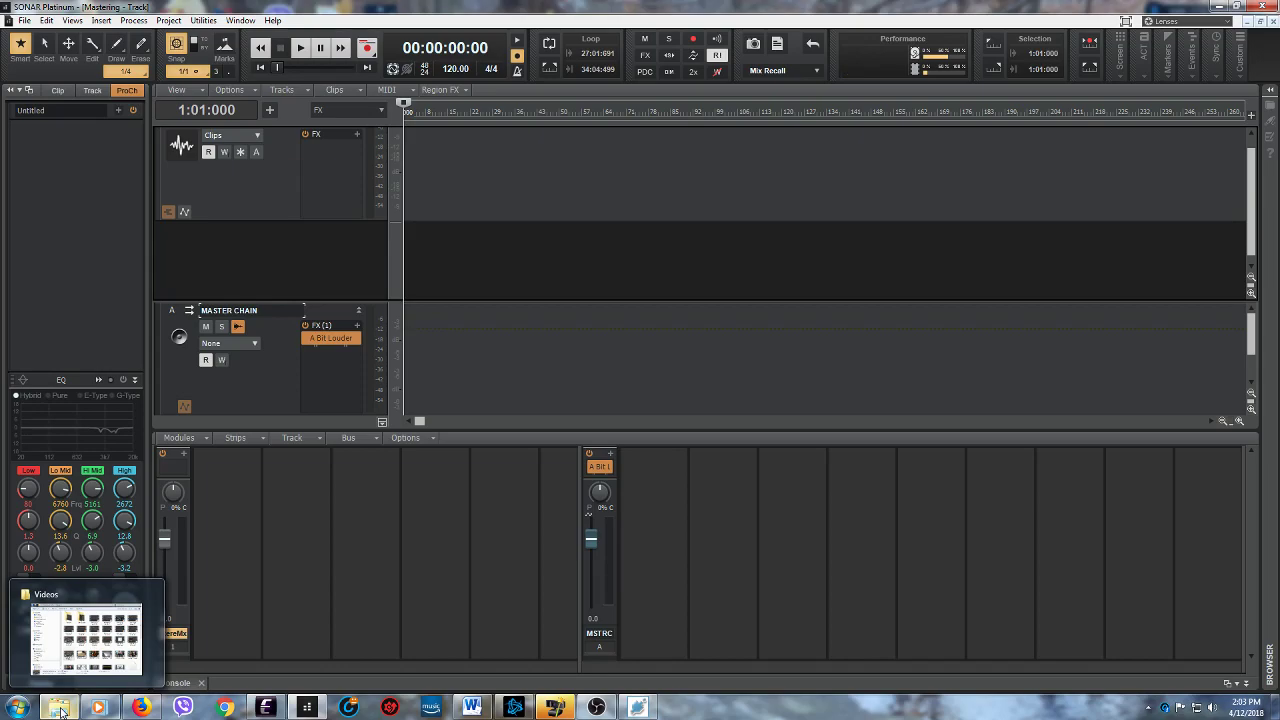
click(86, 632)
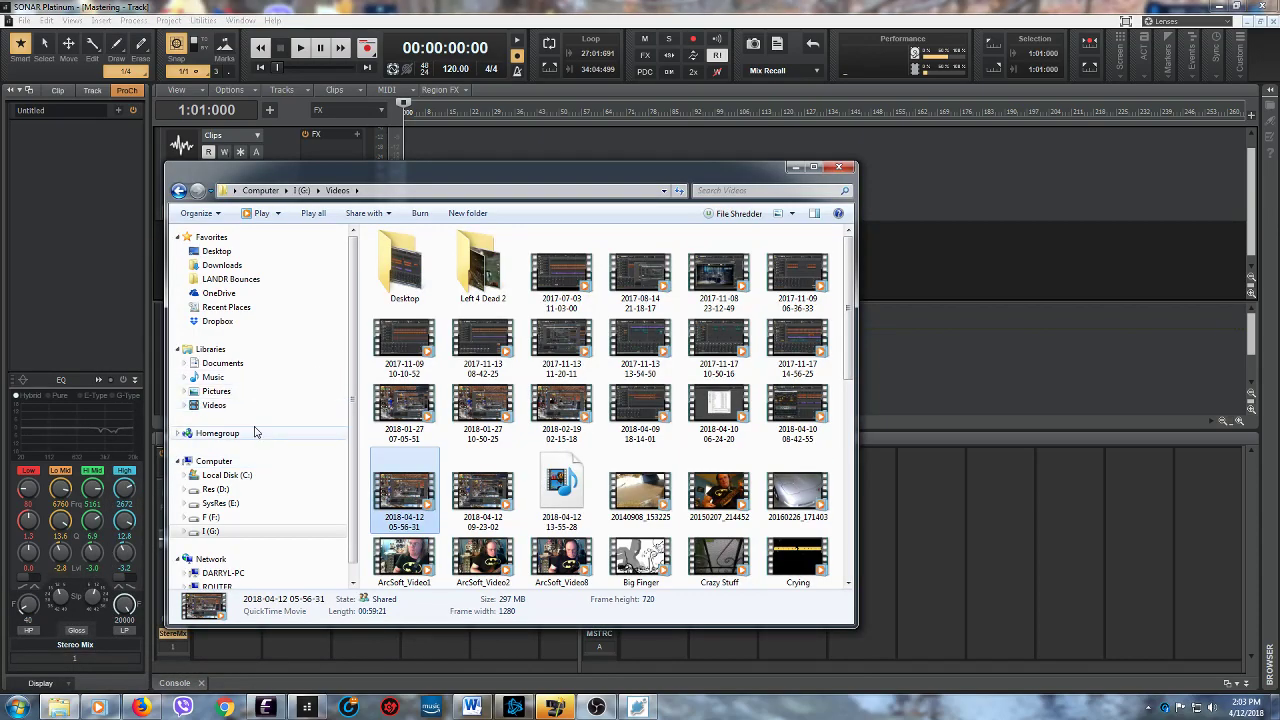
click(252, 537)
click(471, 363)
scroll(476, 362, up, 4)
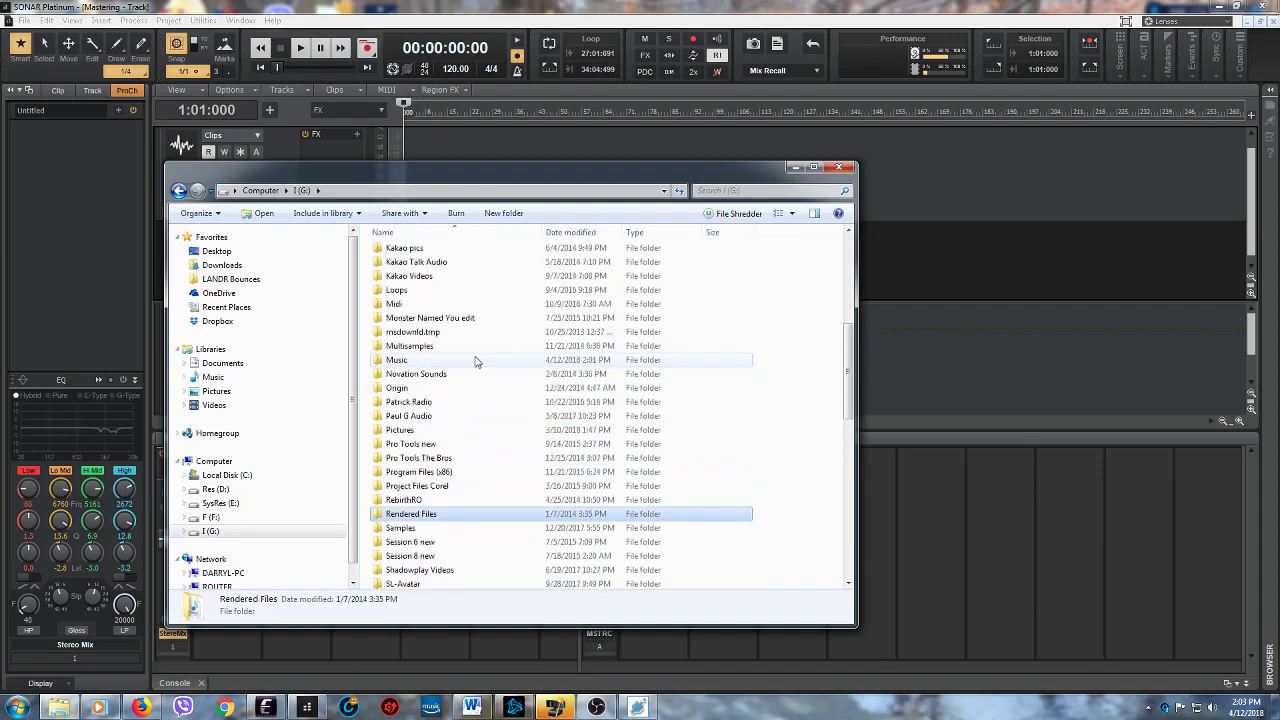
scroll(476, 362, up, 1)
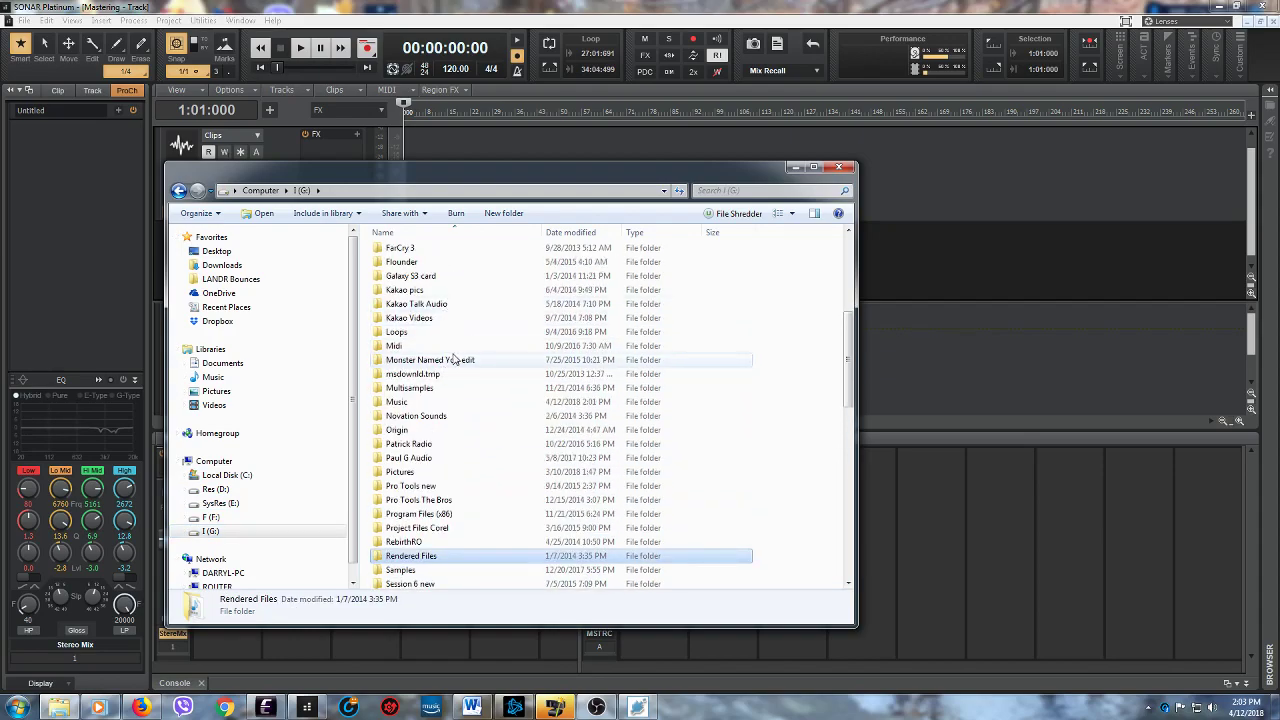
double_click(449, 401)
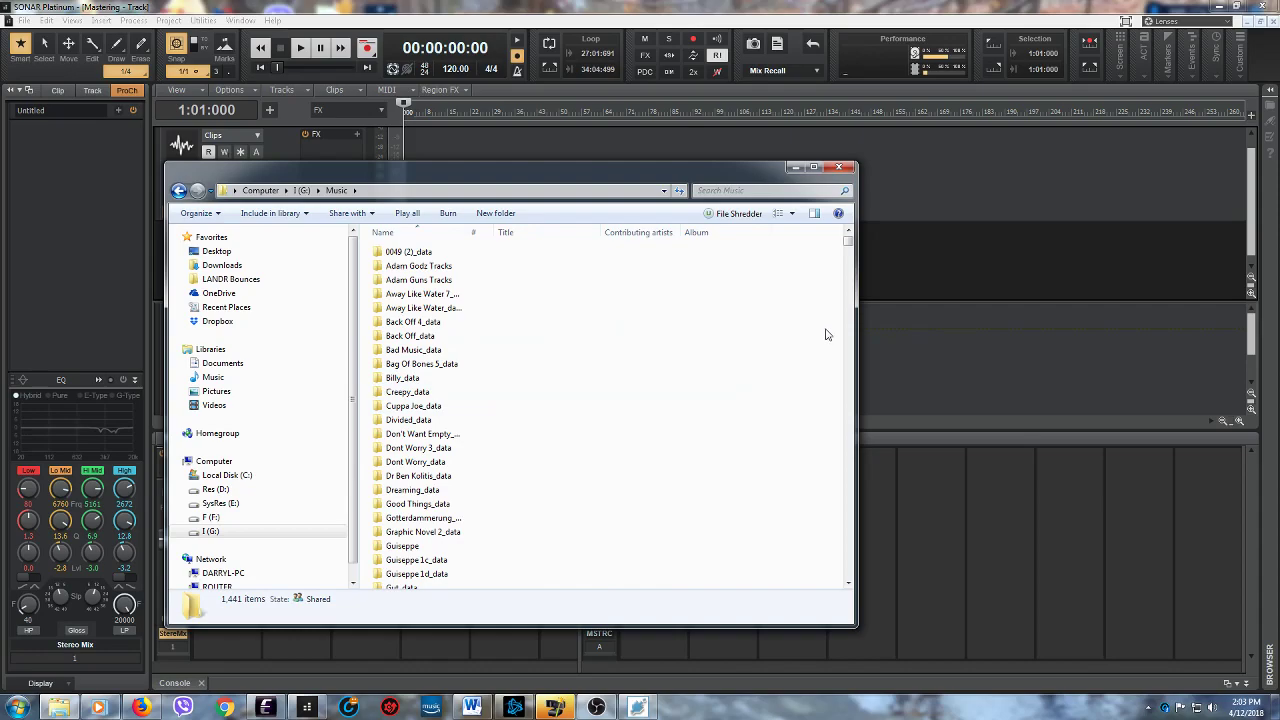
drag(847, 241, 846, 497)
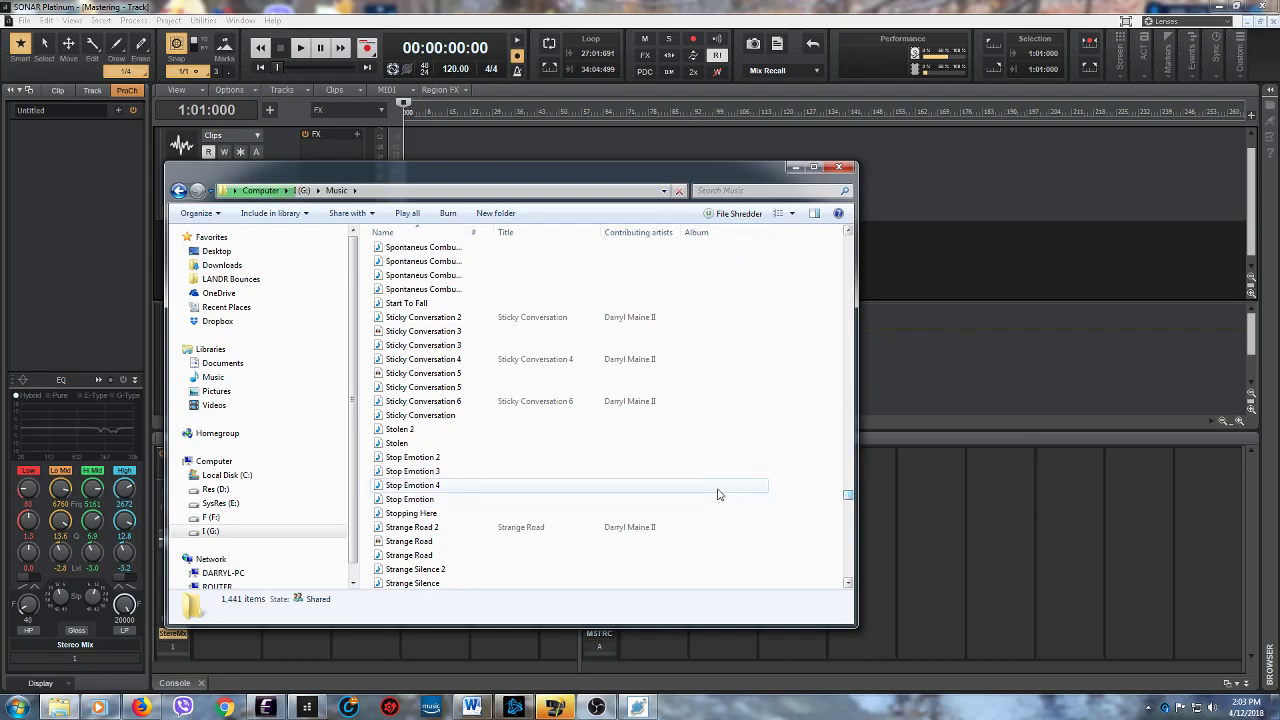
click(406, 515)
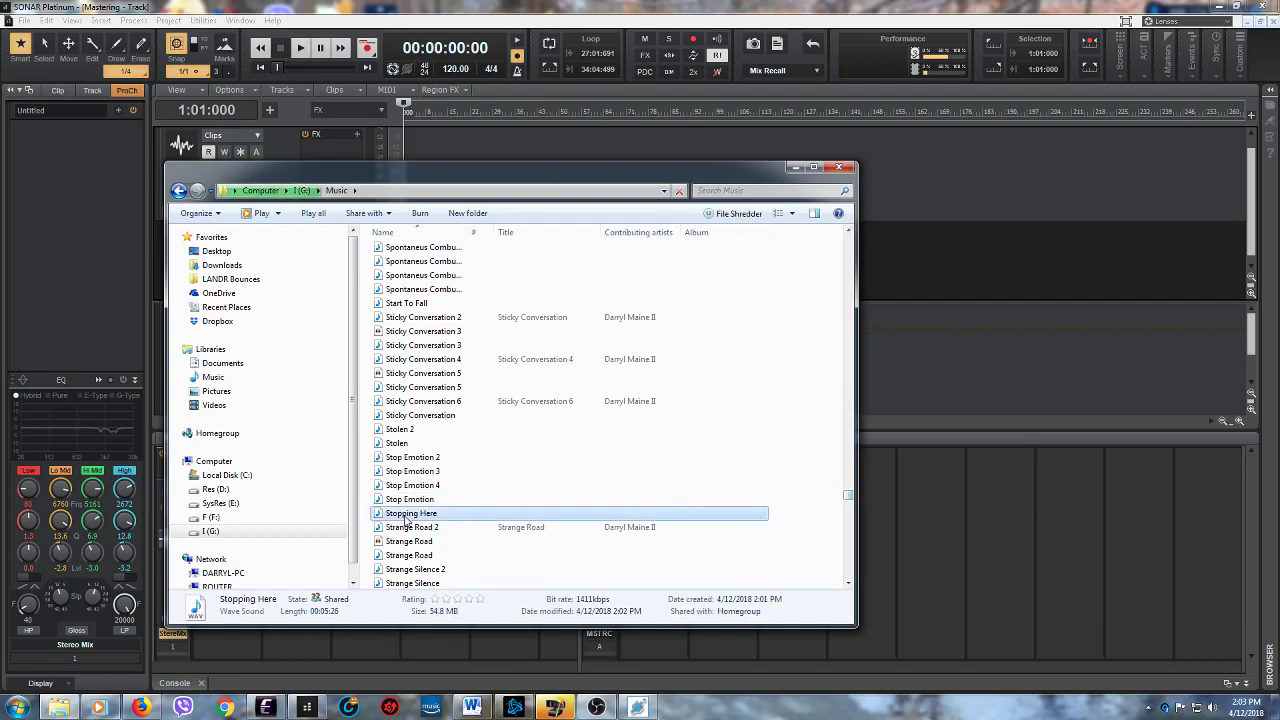
scroll(509, 477, down, 6)
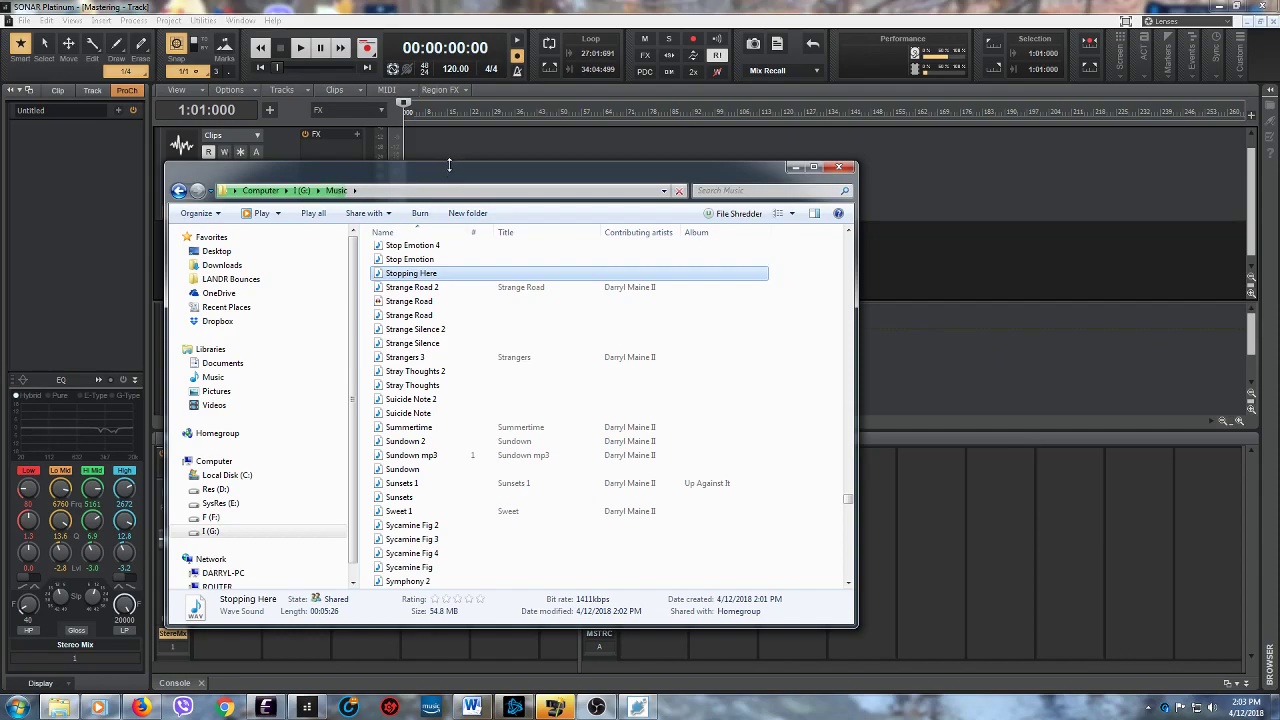
- Move the Explorer window clear of the tracks, import "Stopping Here" near the start of the Stereo Mix track, and minimize Explorer
drag(447, 167, 519, 367)
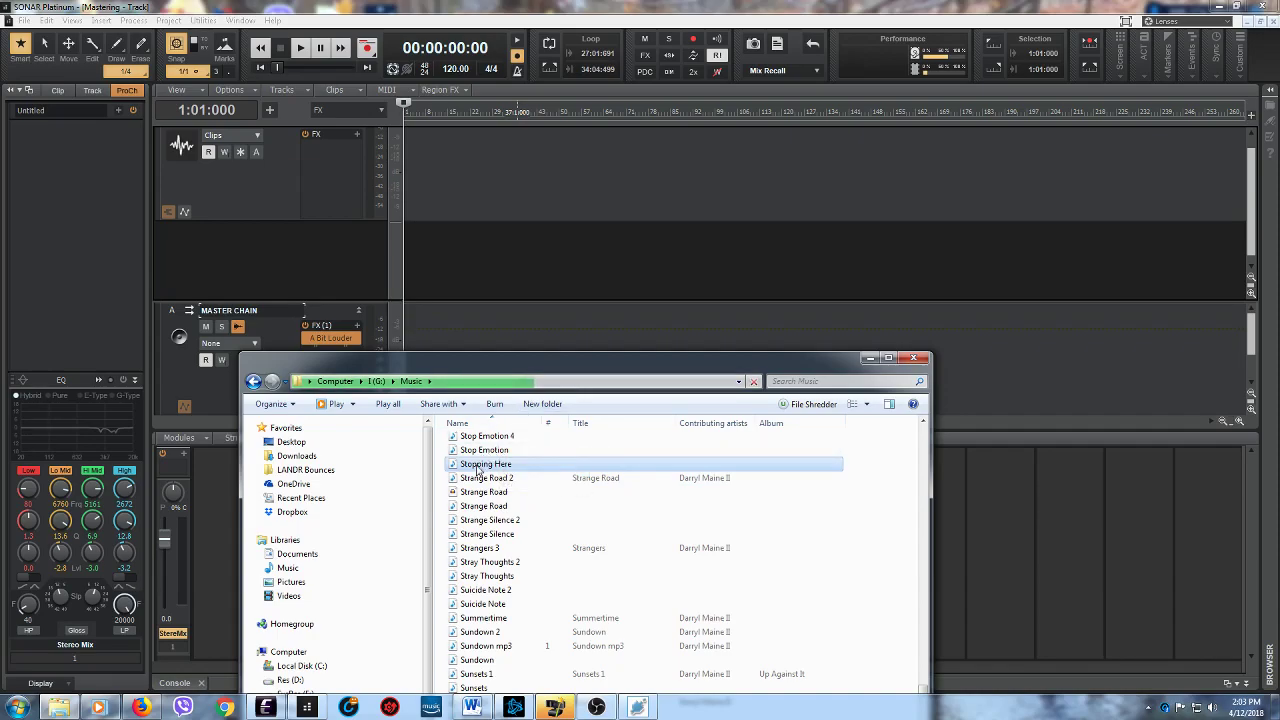
drag(478, 468, 419, 177)
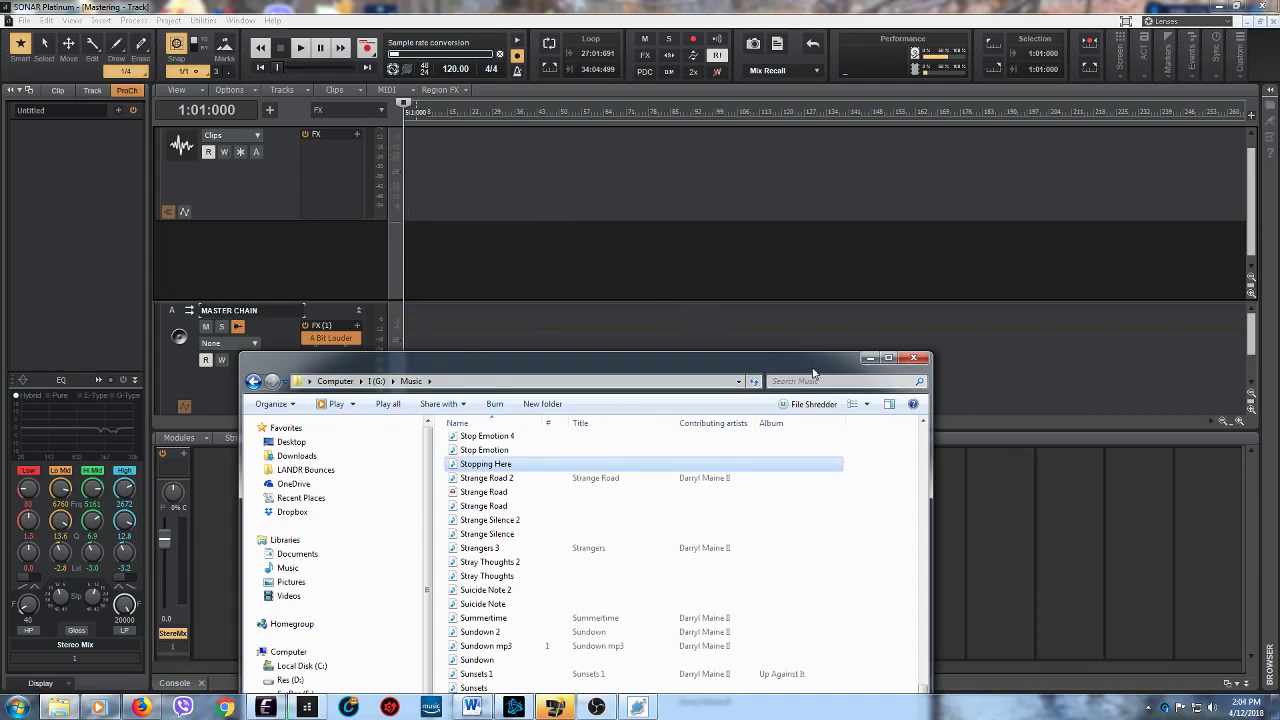
click(869, 358)
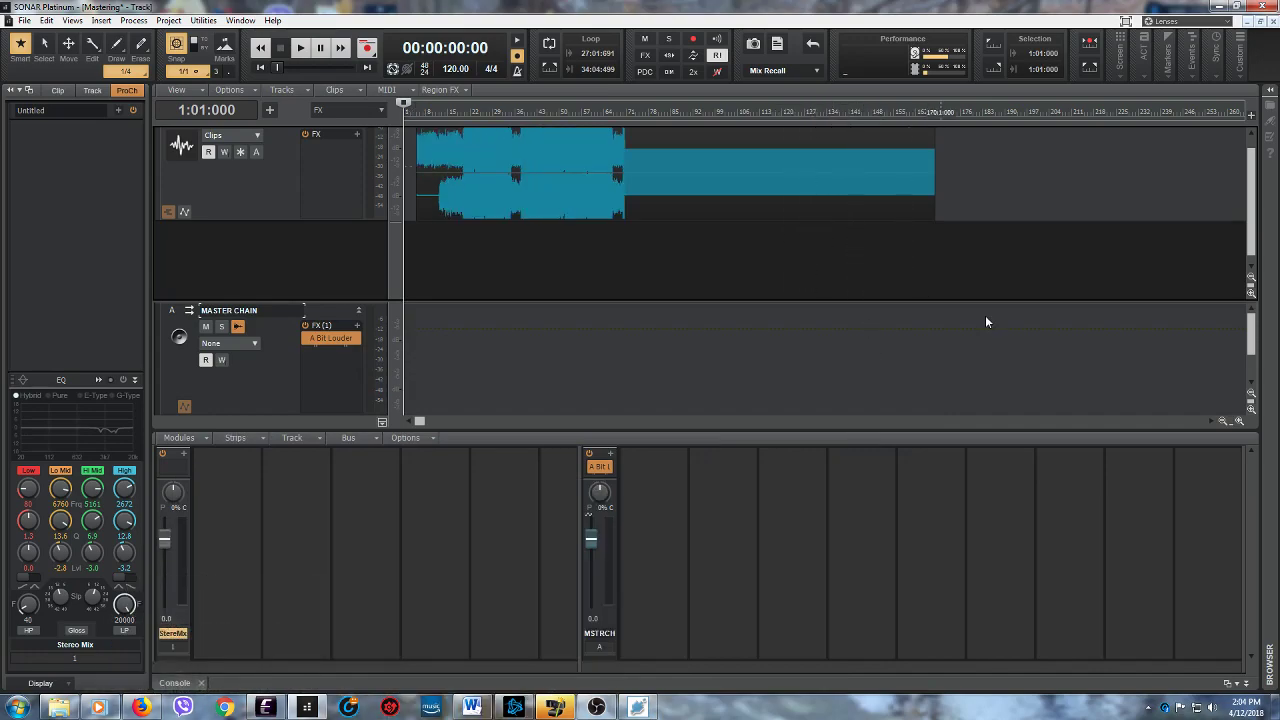
- Move the "Stopping Here" clip to the very start of the Stereo Mix track and return the playhead to the beginning
click(676, 172)
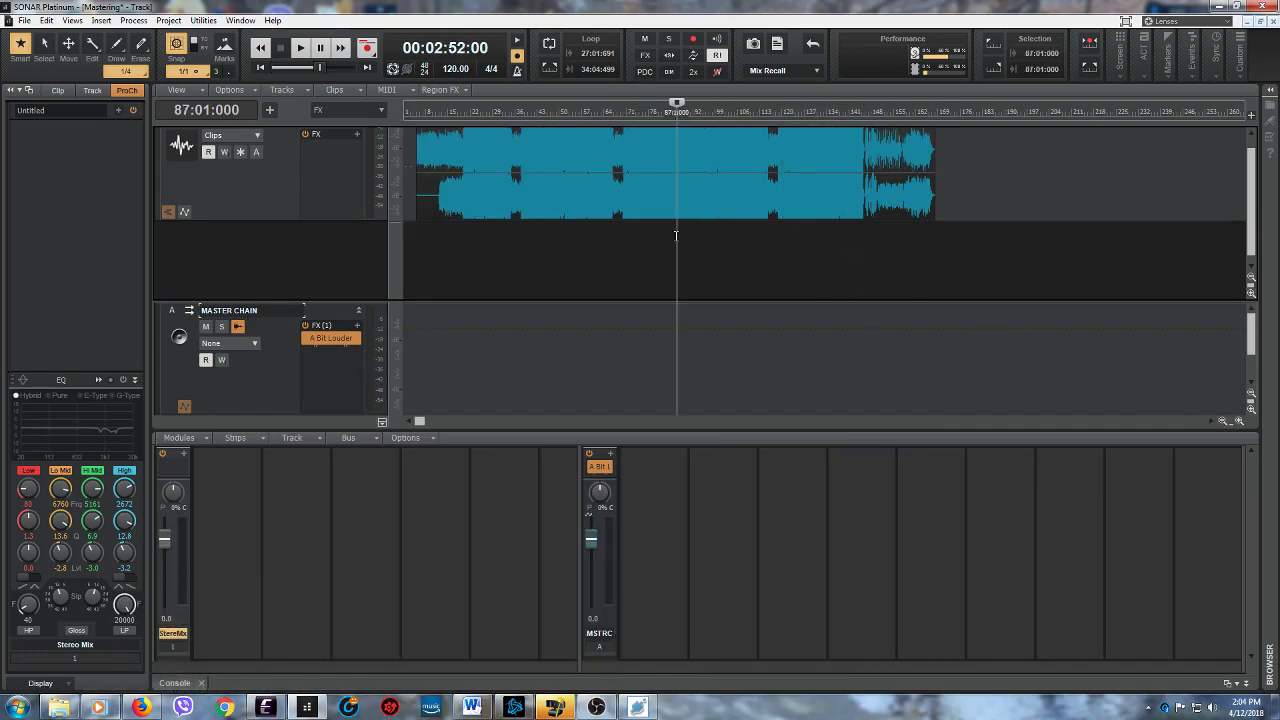
drag(638, 134, 502, 136)
click(263, 69)
- Add a very short fade-in at the start of the "Stopping Here" clip and fit the whole clip in view
drag(1231, 421, 1182, 411)
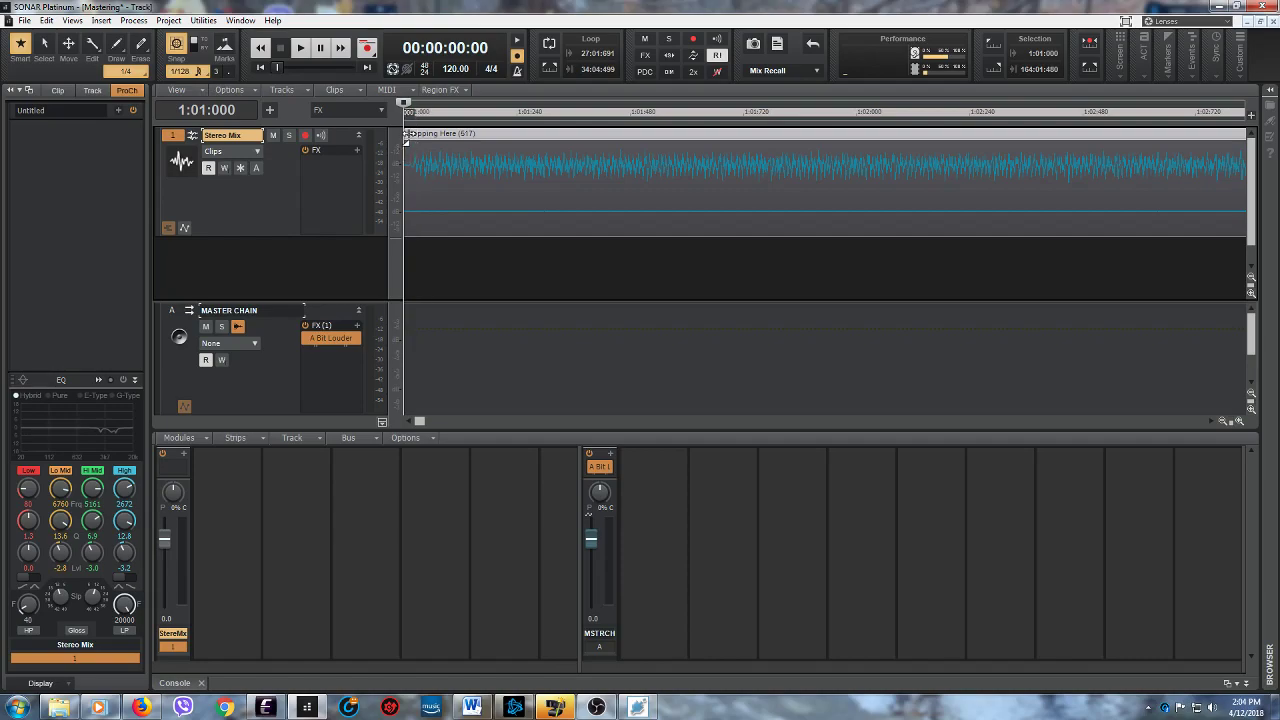
drag(407, 133, 412, 135)
drag(423, 270, 430, 270)
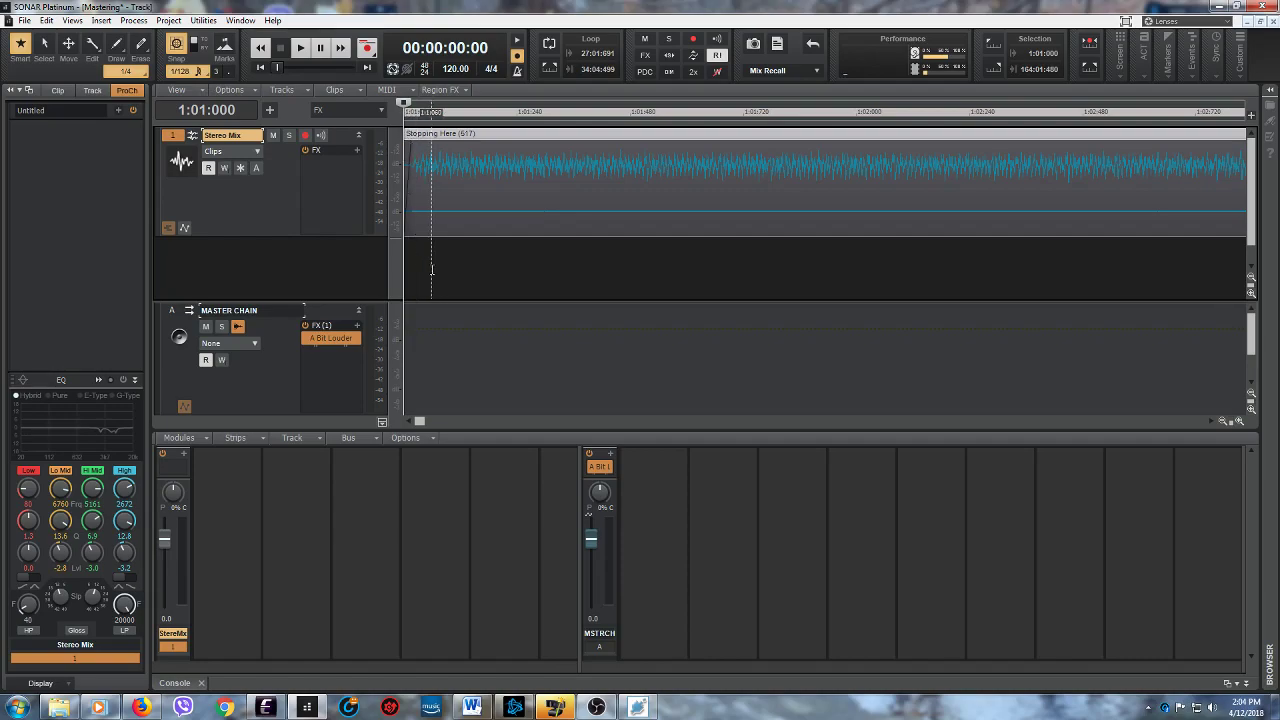
drag(1228, 420, 1135, 412)
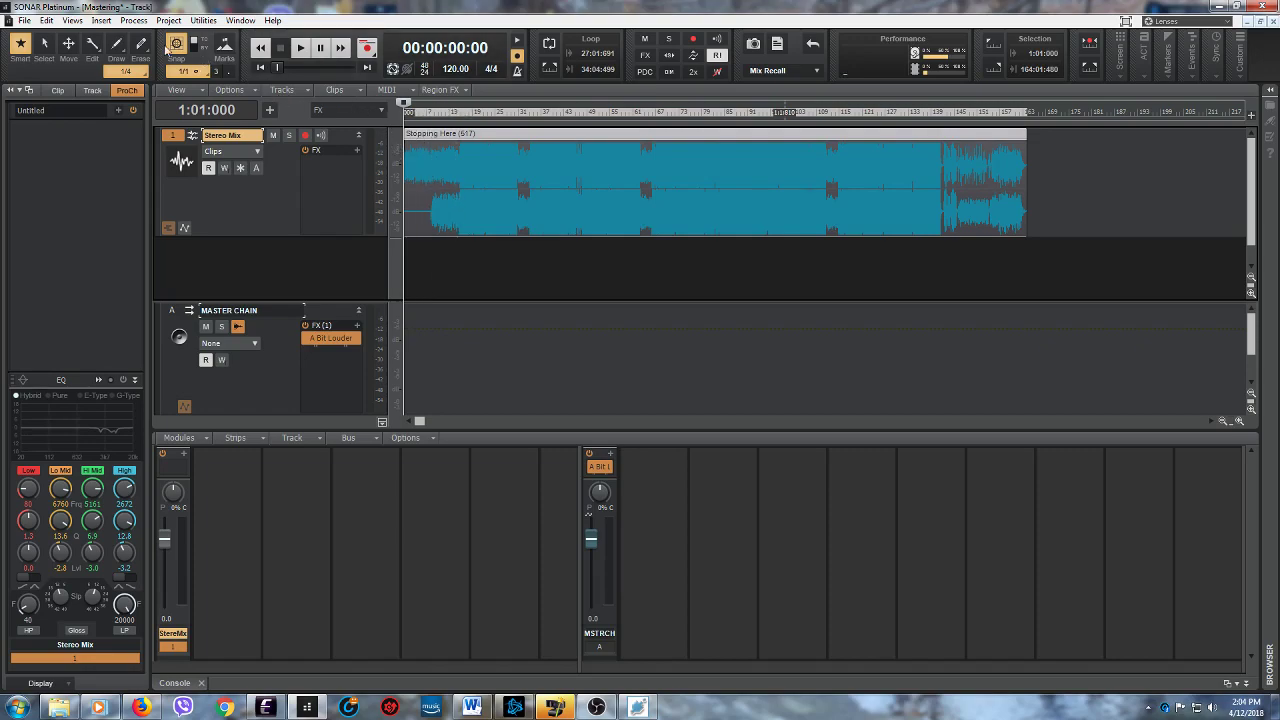
- View the A Bit Louder effect on the MASTER CHAIN bus and close its window
double_click(327, 339)
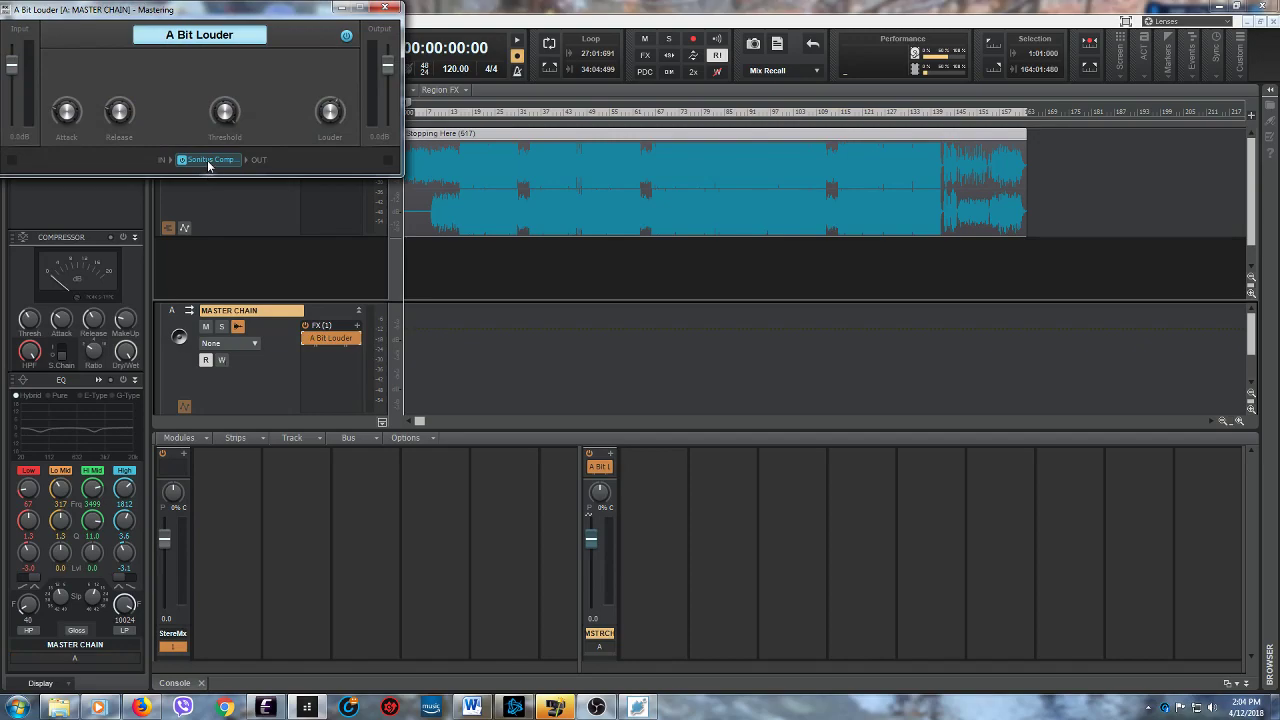
click(380, 8)
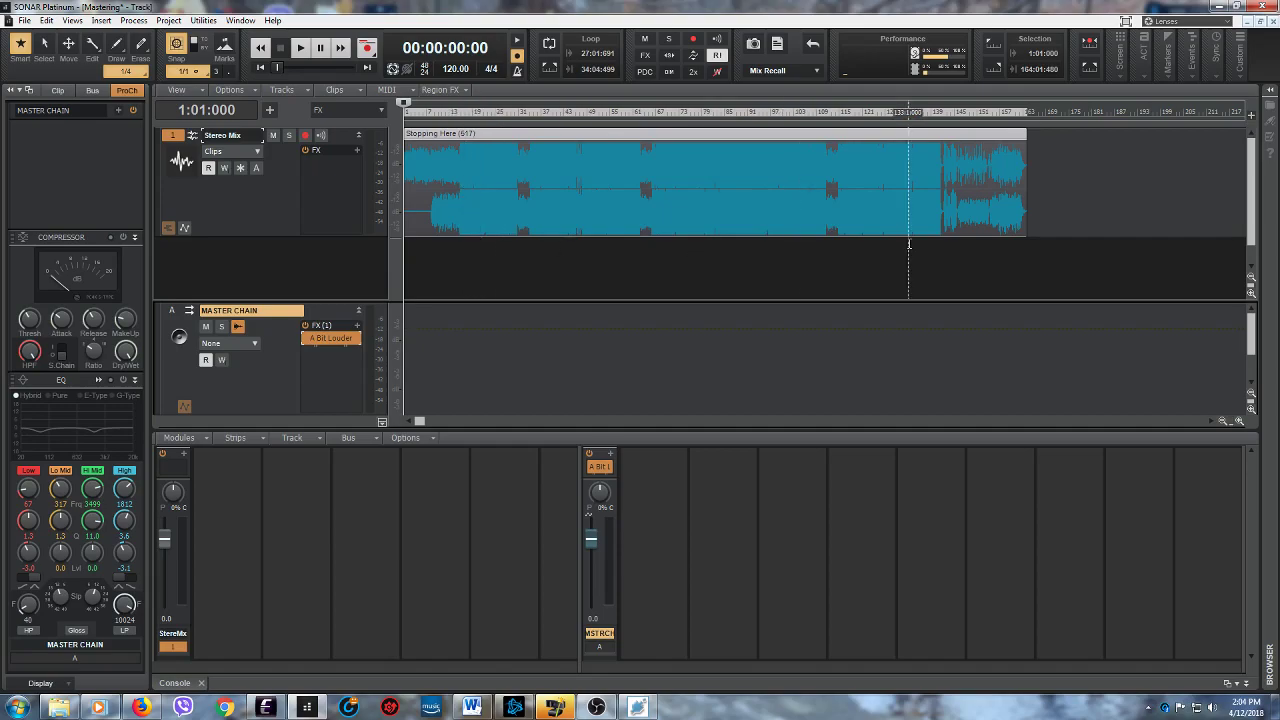
- Export the entire mix to the Music folder as a stereo 44100 Hz, 16-bit wave file named "Stopping Here 2"
click(23, 20)
mouse_move(78, 169)
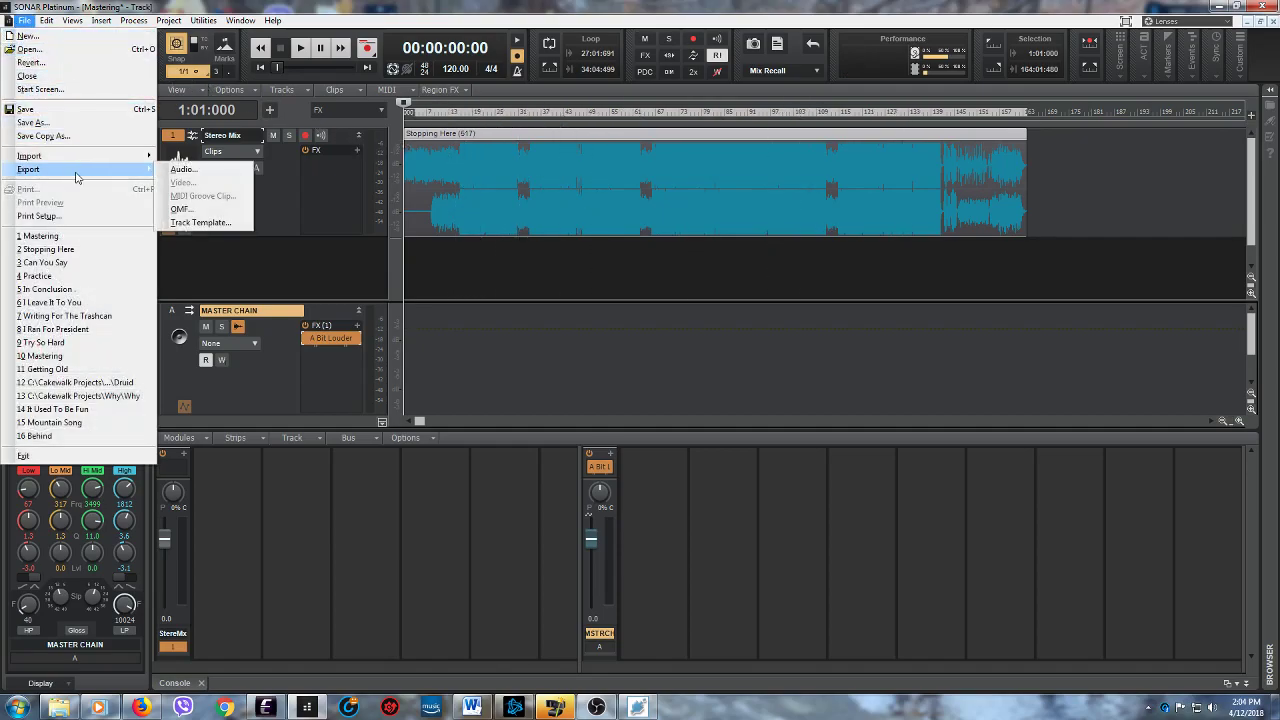
click(176, 172)
drag(776, 178, 779, 275)
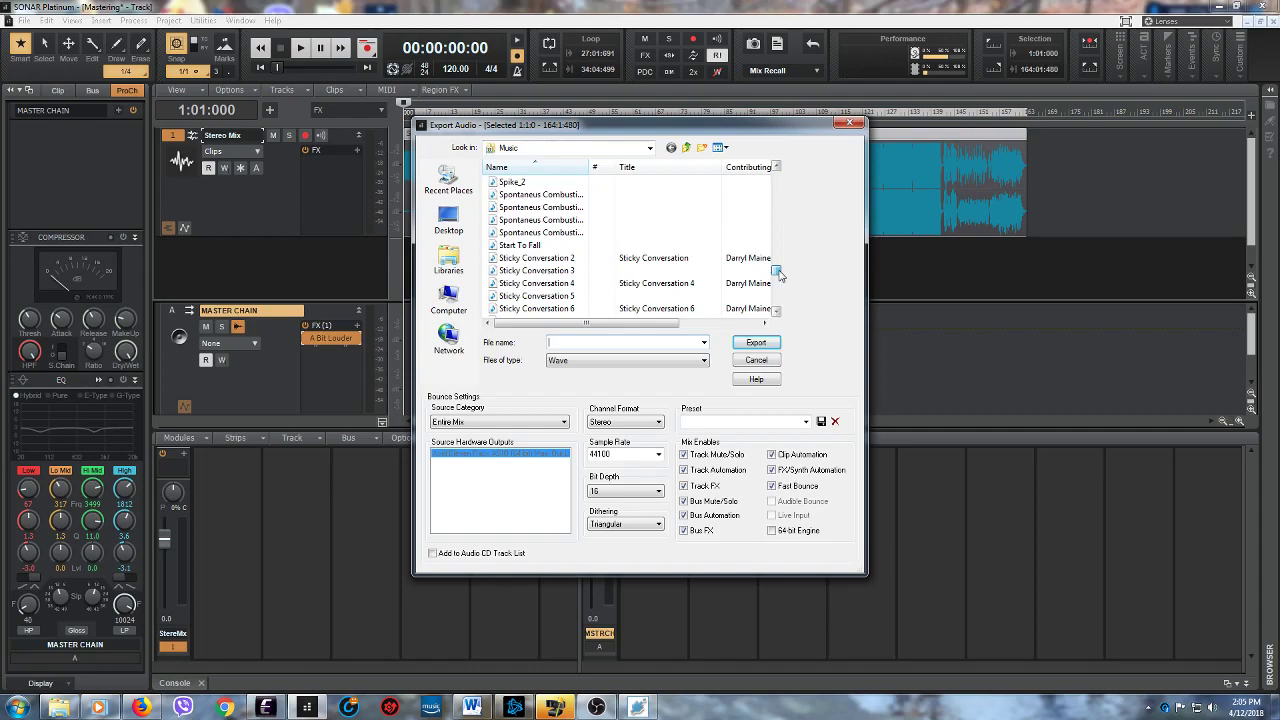
scroll(779, 275, down, 4)
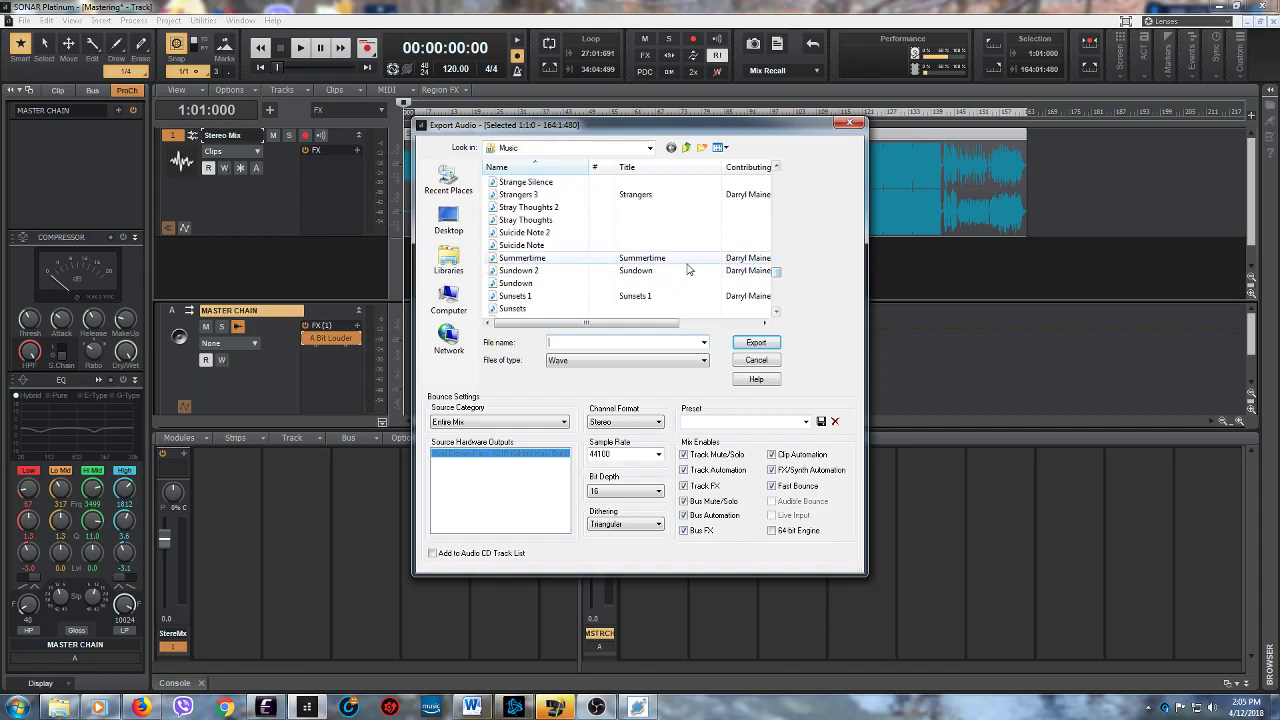
click(587, 245)
scroll(587, 257, up, 3)
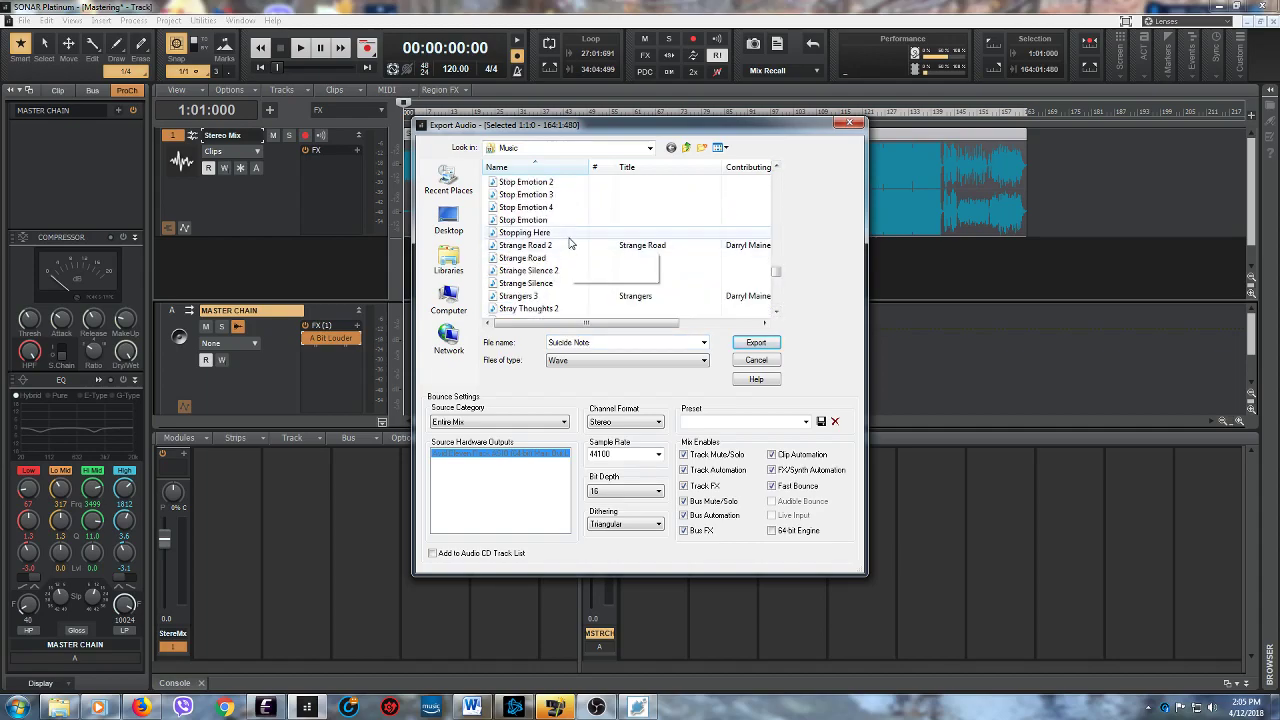
click(540, 232)
click(618, 342)
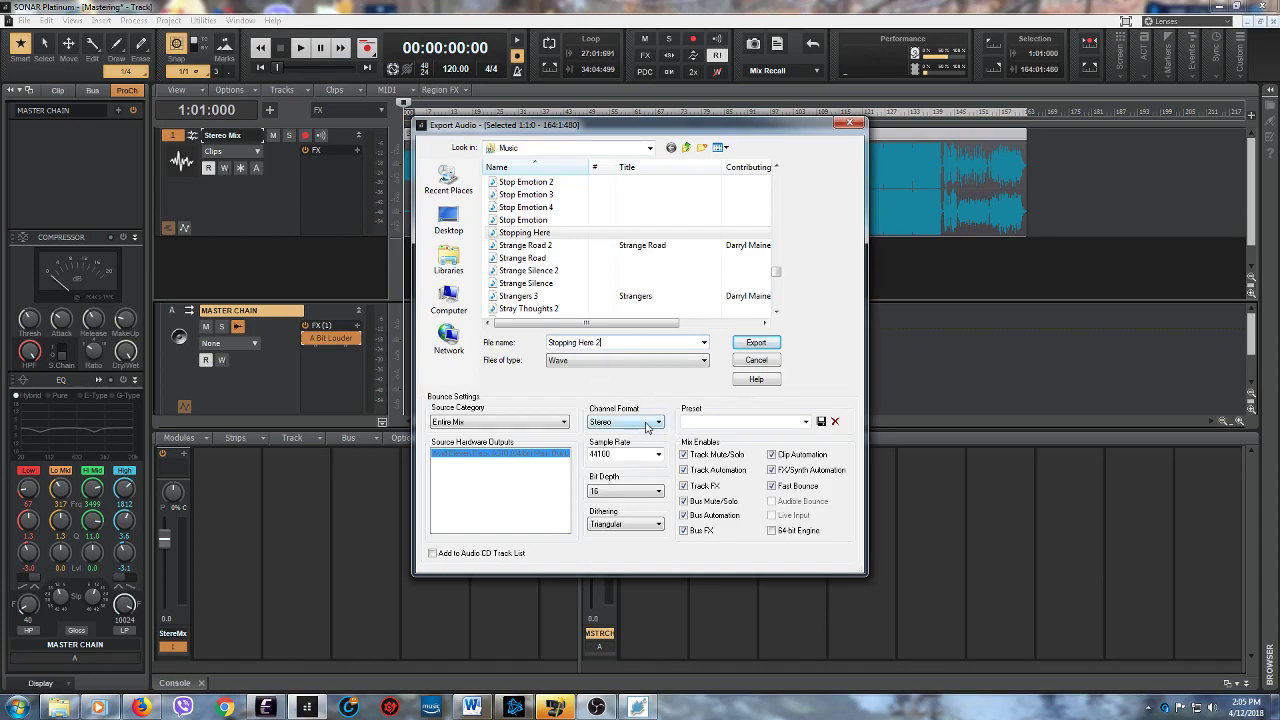
click(741, 346)
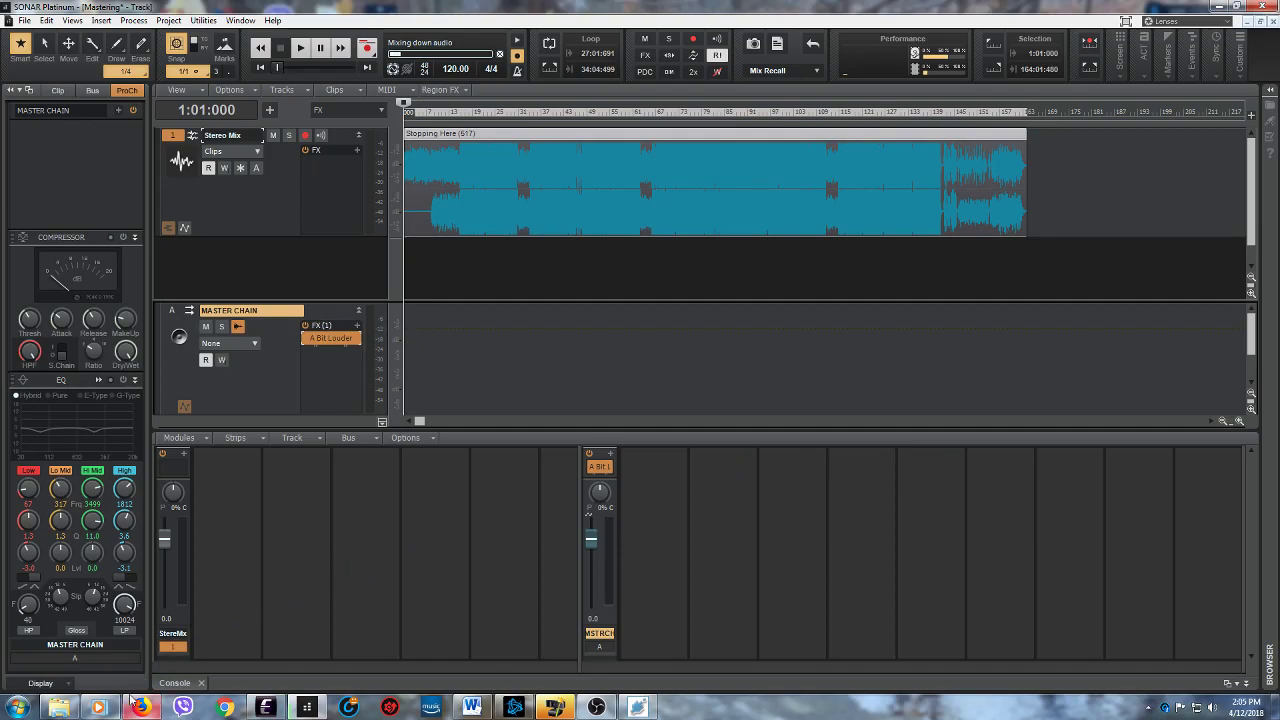
- Switch to Windows Media Player, go to its library, and move the window down clear of the Stereo Mix track
mouse_move(131, 698)
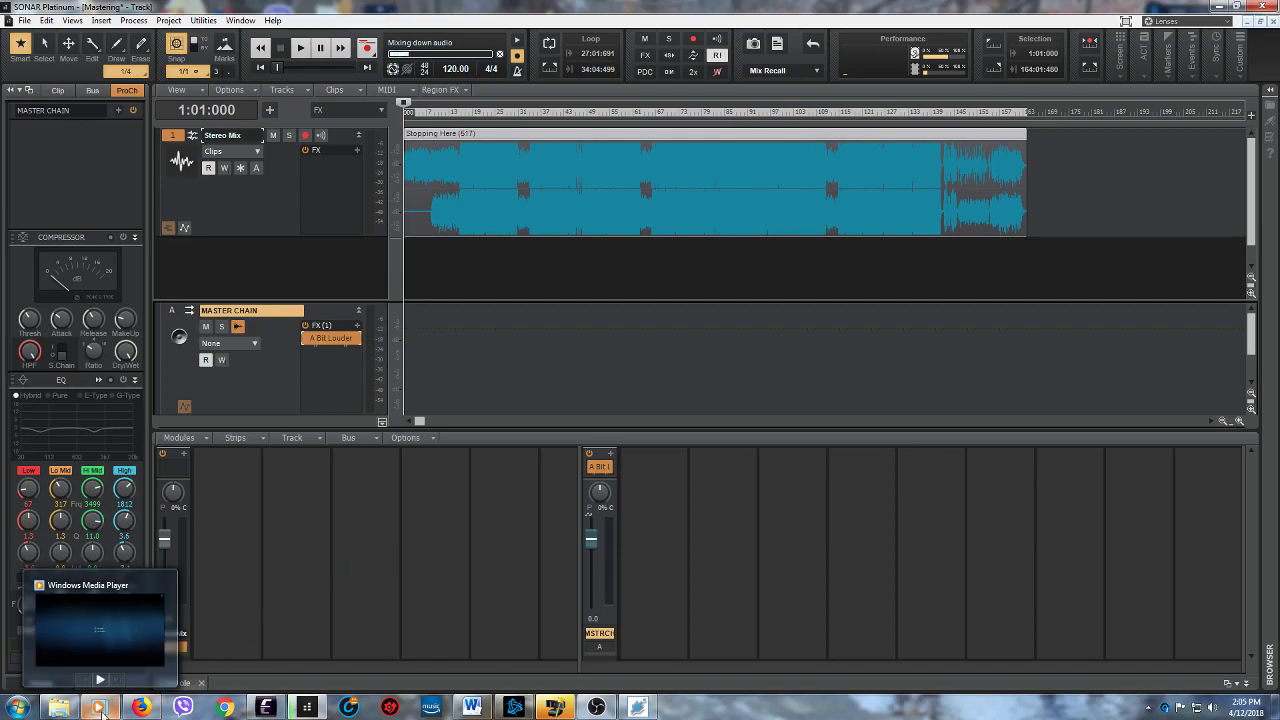
click(99, 706)
mouse_move(543, 250)
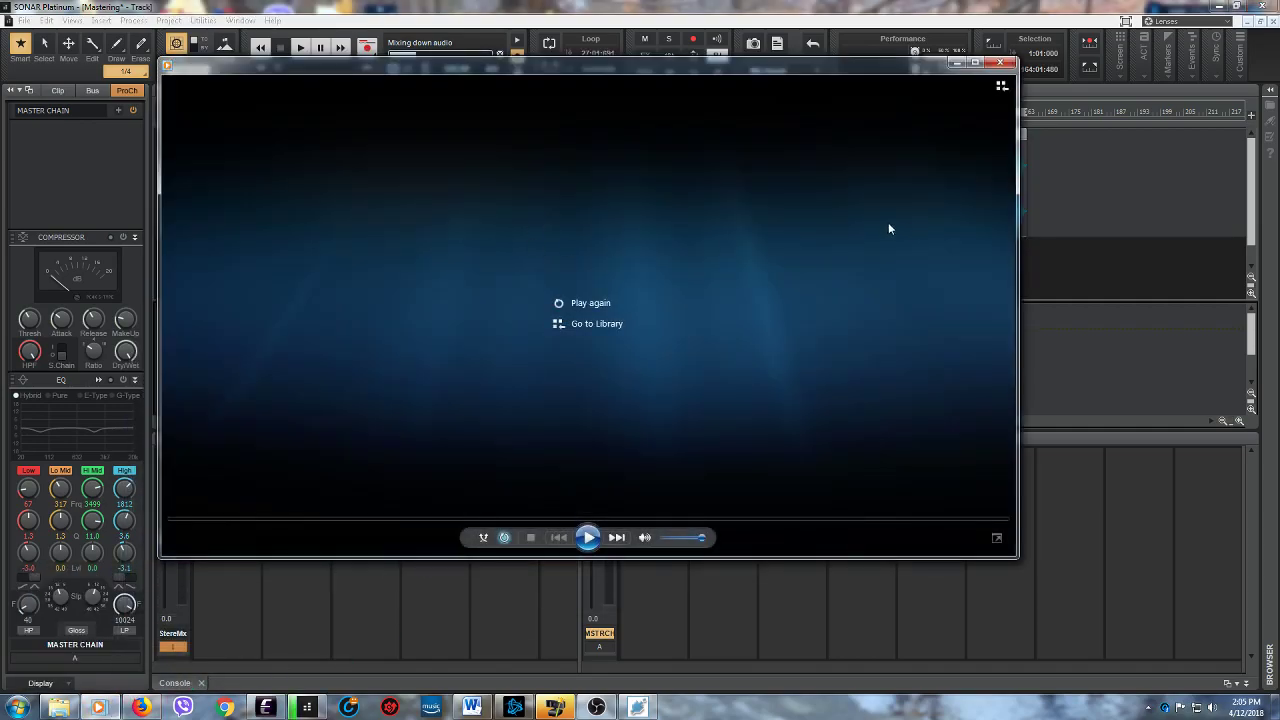
click(596, 324)
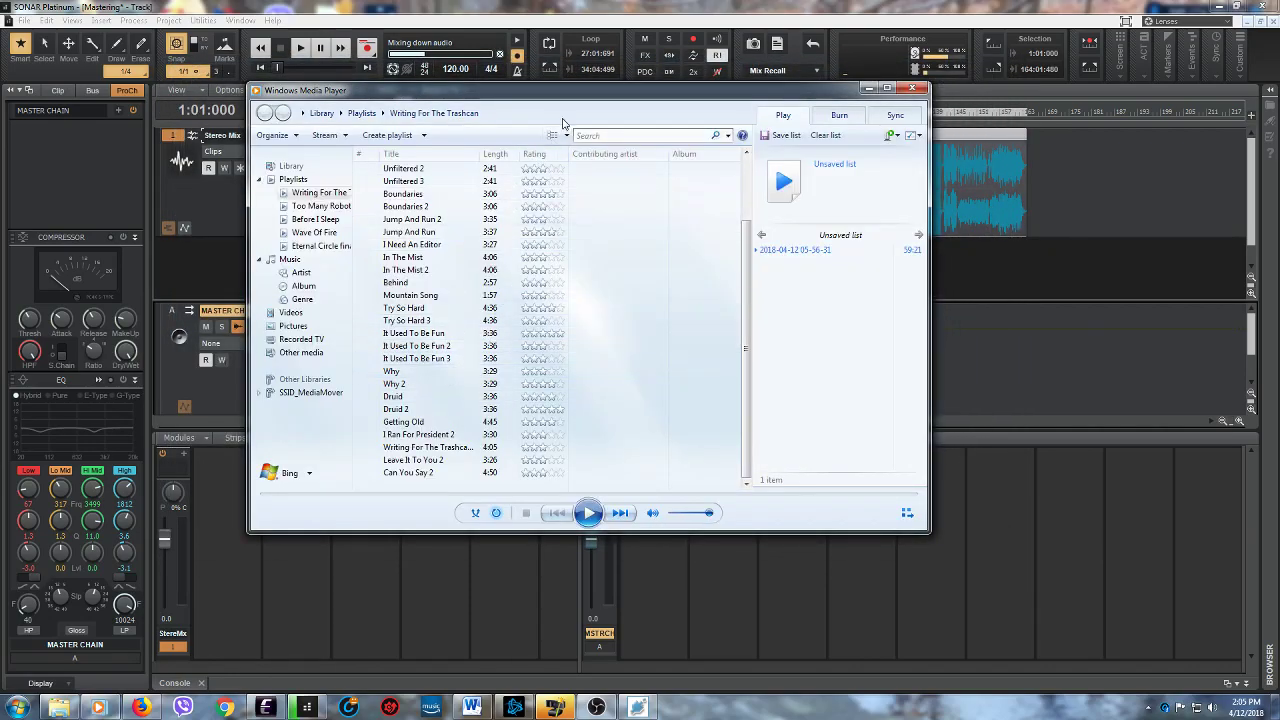
drag(589, 100, 631, 248)
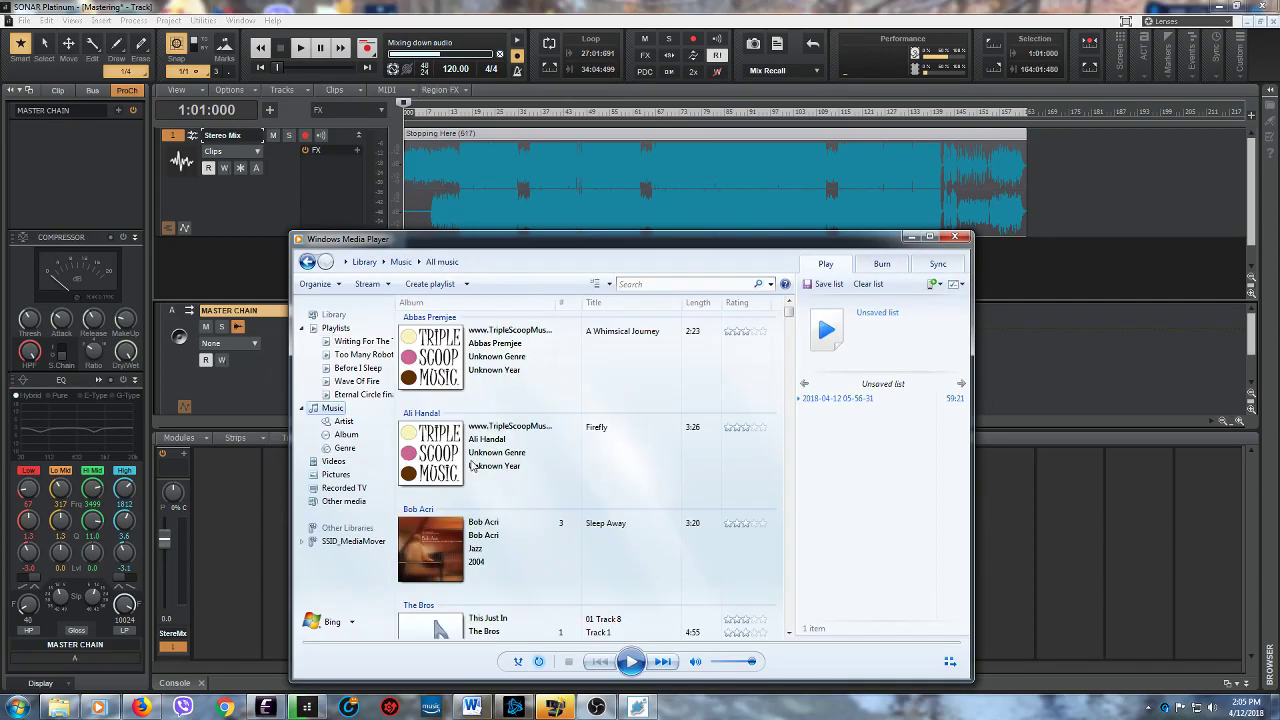
- Find "Stopping Here 2" in the full music library and add it to the "Writing For The Trashcan" playlist
drag(789, 326, 811, 560)
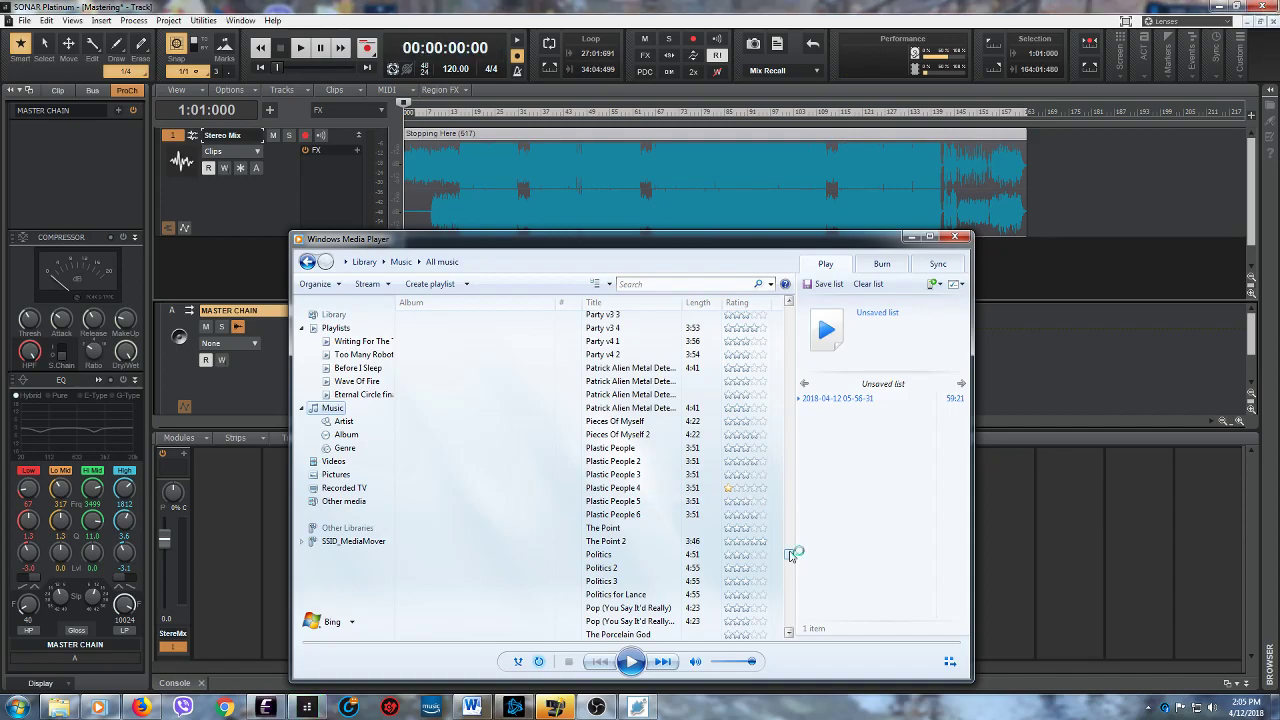
drag(790, 555, 789, 580)
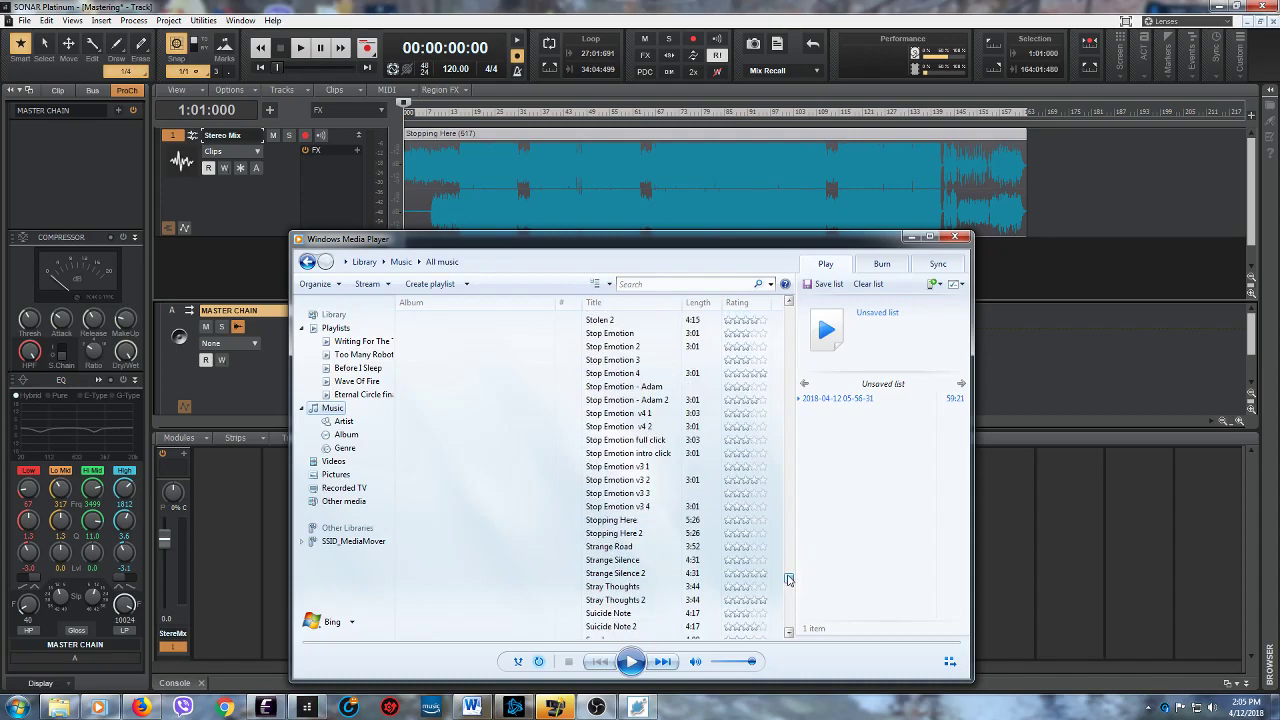
click(641, 536)
right_click(641, 537)
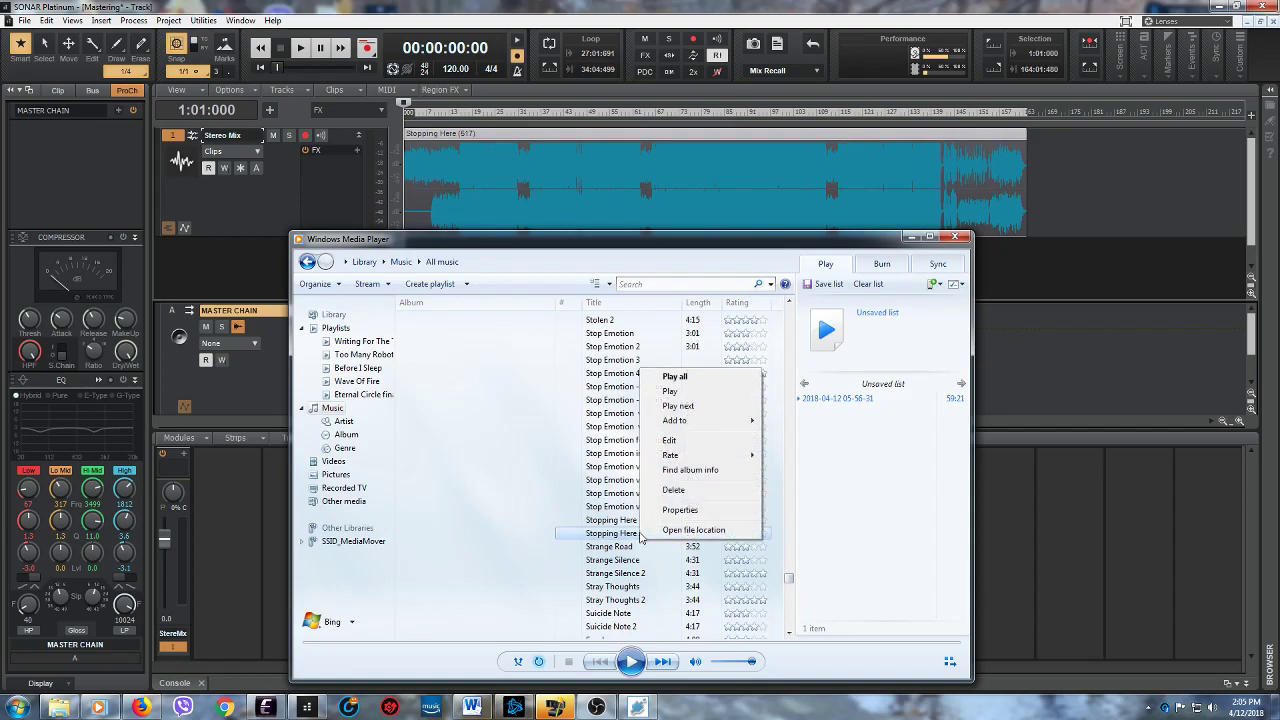
mouse_move(680, 421)
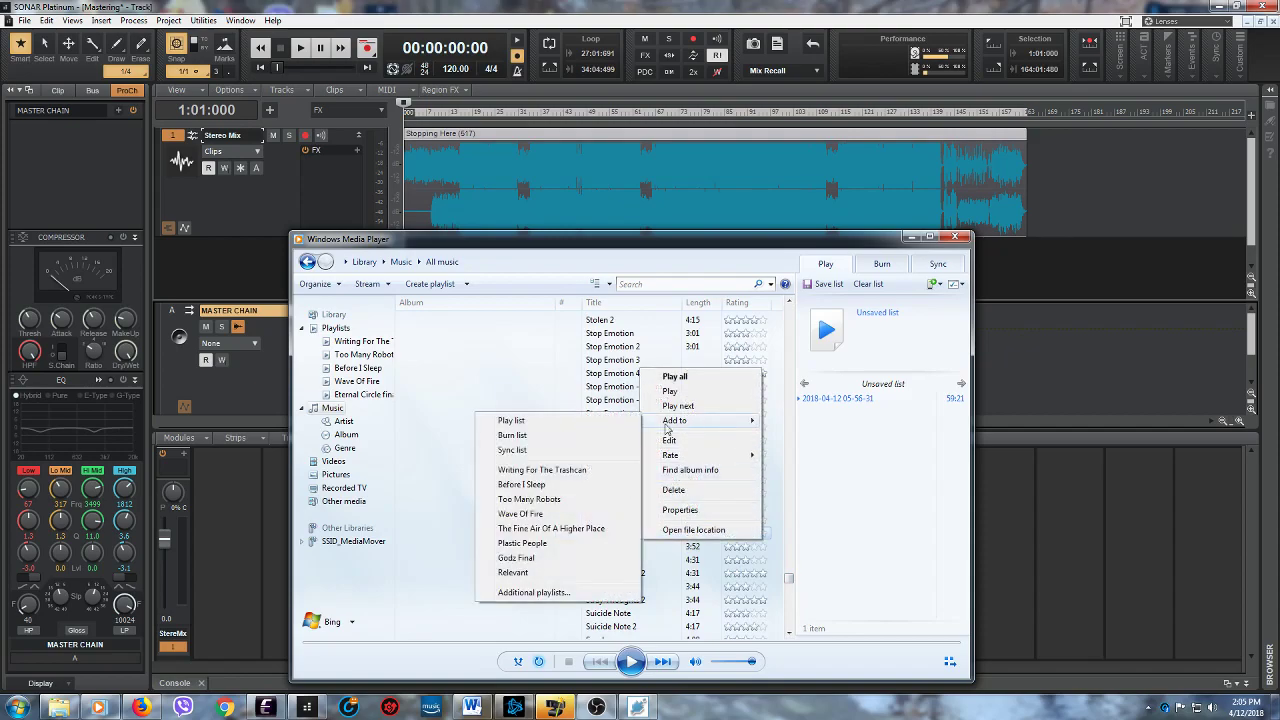
click(568, 469)
- From the "Writing For The Trashcan" playlist, add "Stopping Here 2" to the play queue, play it, and minimize the player
click(356, 342)
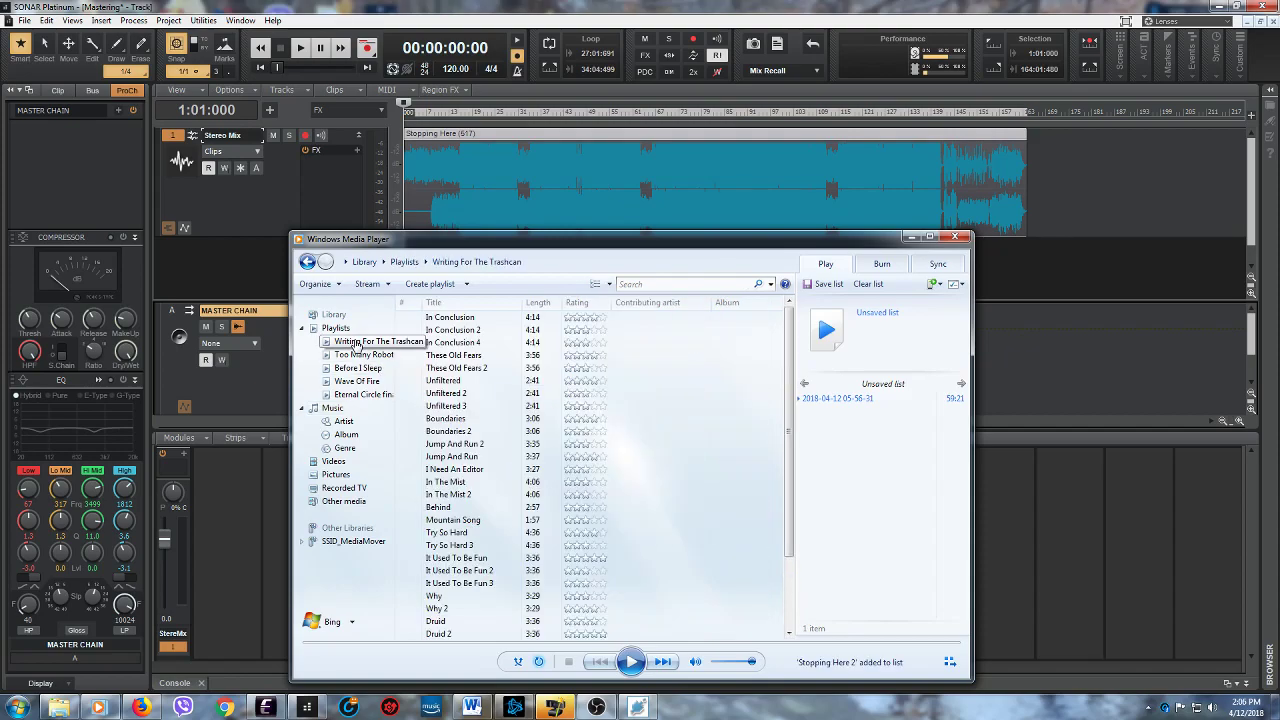
scroll(736, 540, down, 3)
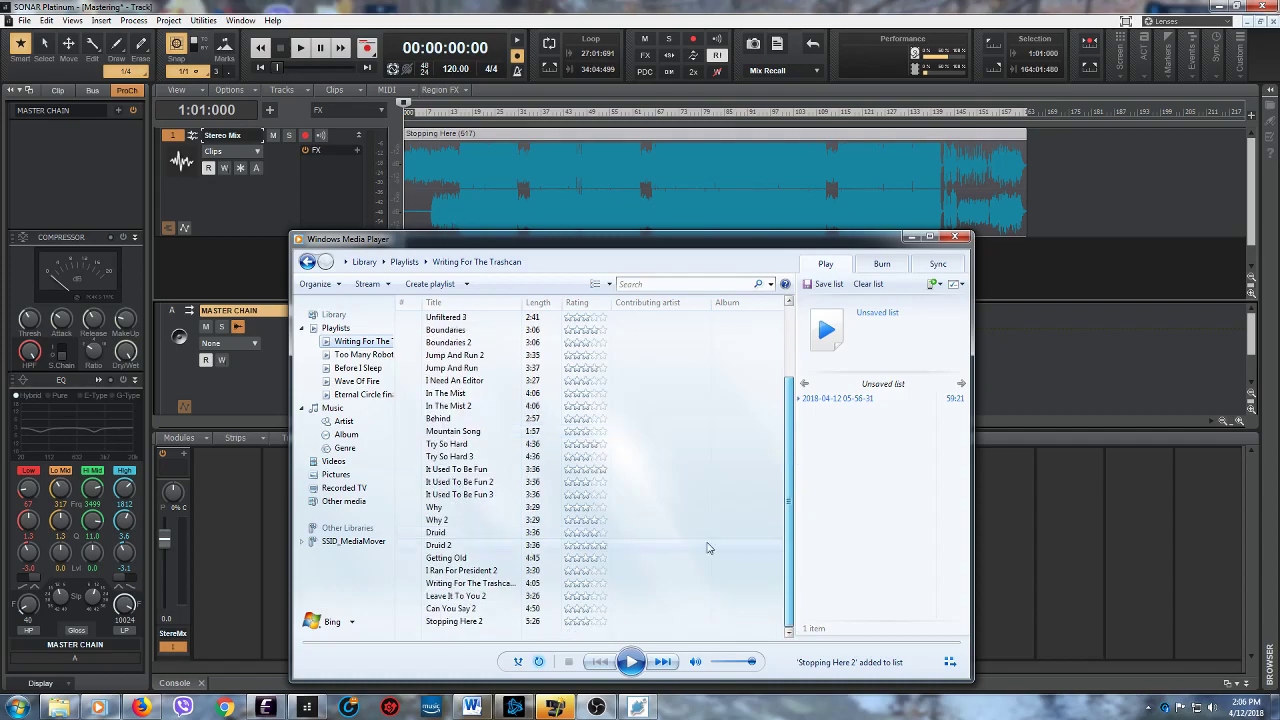
click(474, 622)
drag(472, 627, 858, 440)
double_click(835, 412)
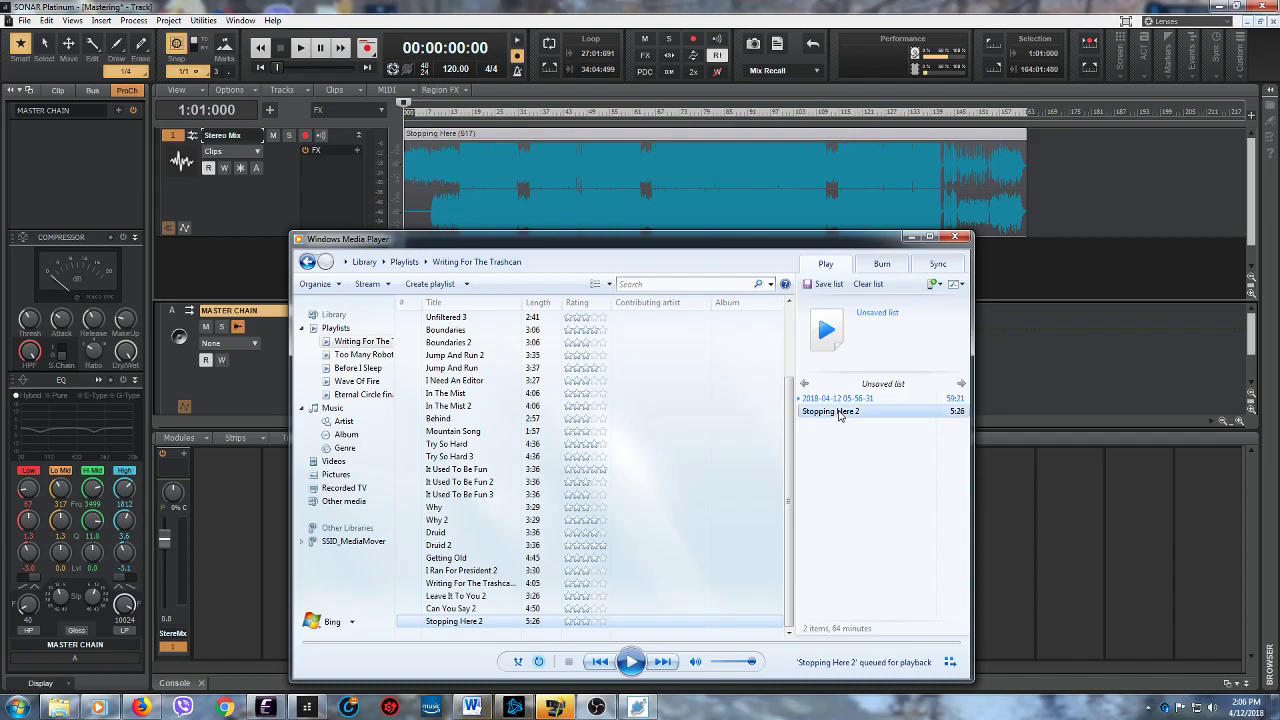
click(911, 240)
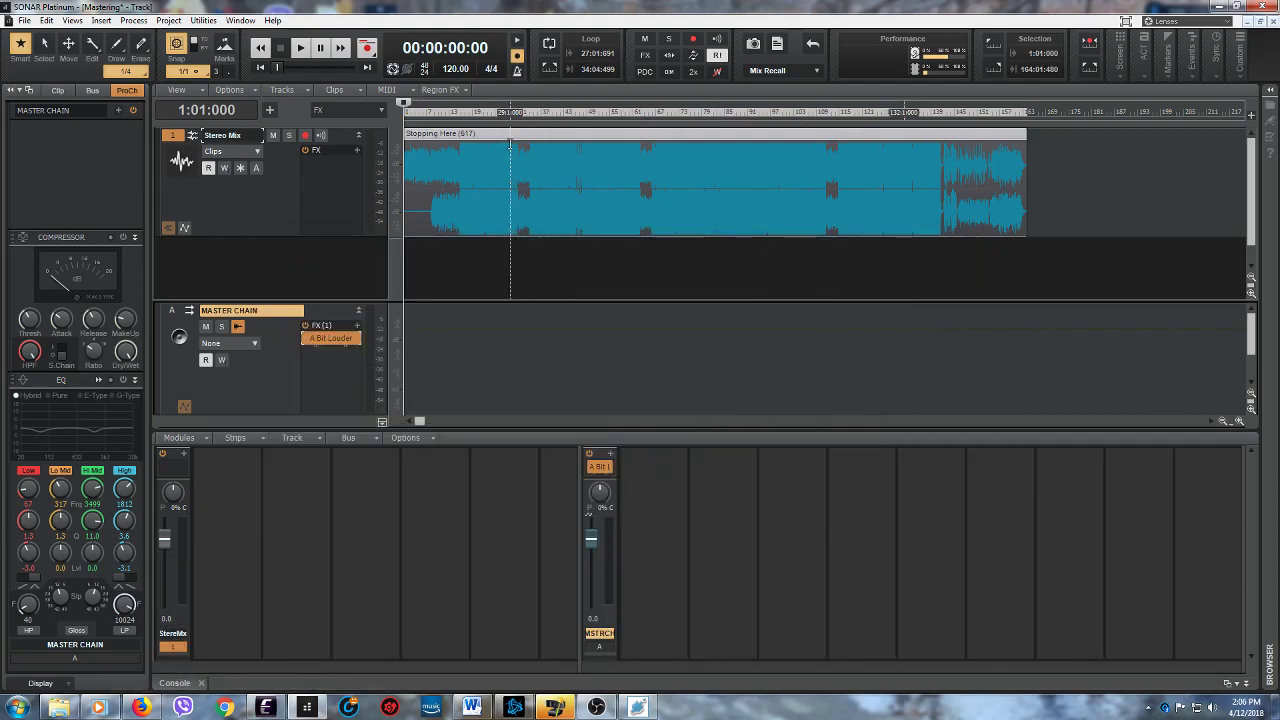
- Delete the "Stopping Here" clip from the Stereo Mix track and save the emptied Mastering project with the playhead at the start
right_click(513, 138)
mouse_move(540, 147)
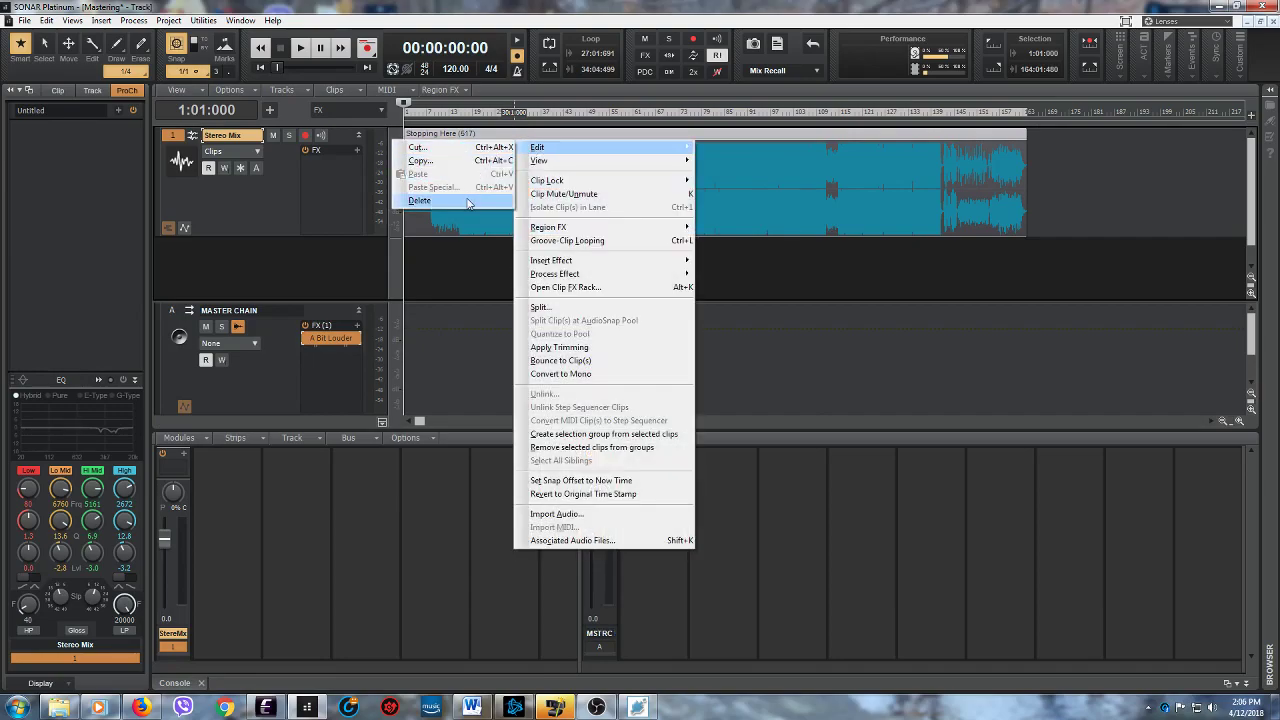
click(467, 201)
click(441, 110)
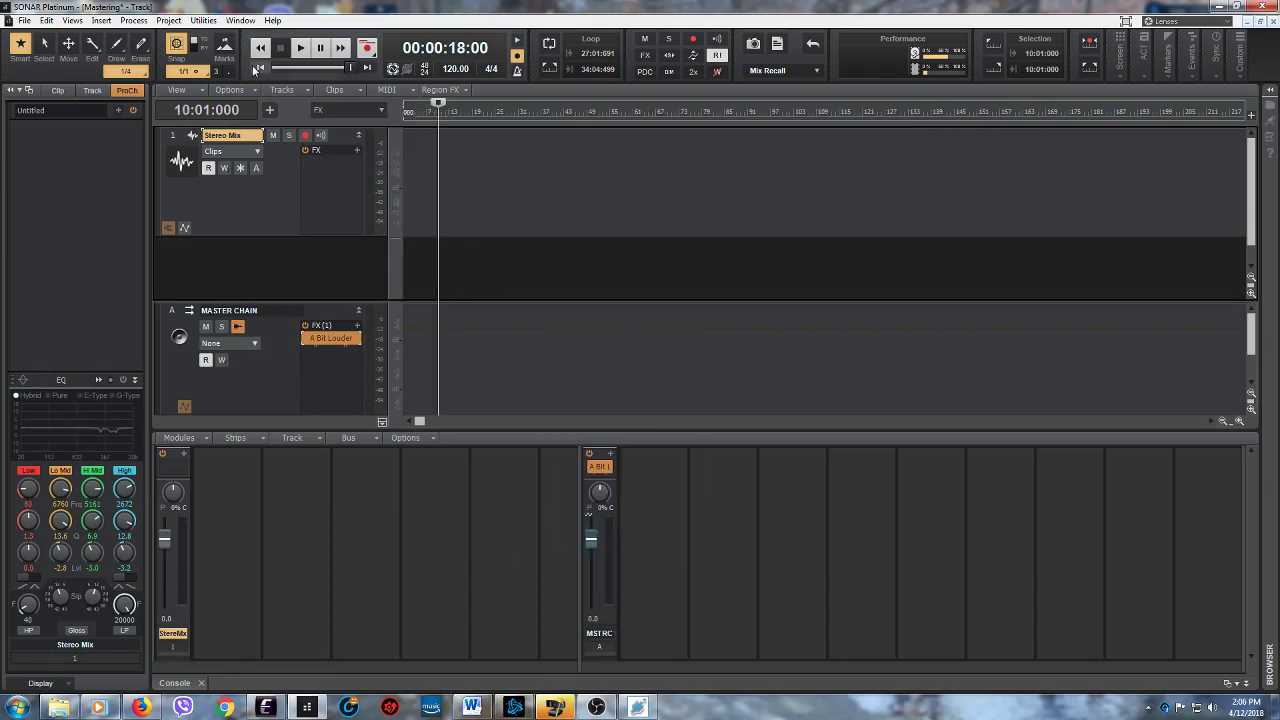
click(259, 67)
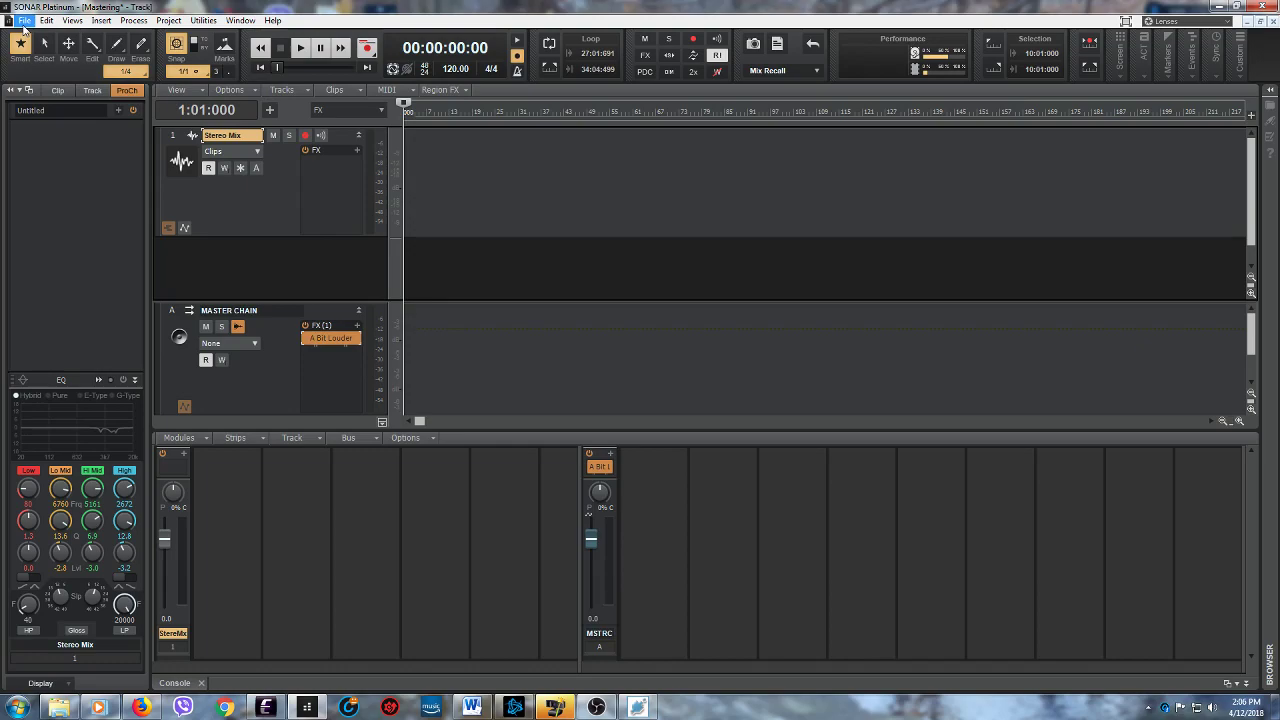
click(24, 21)
click(42, 109)
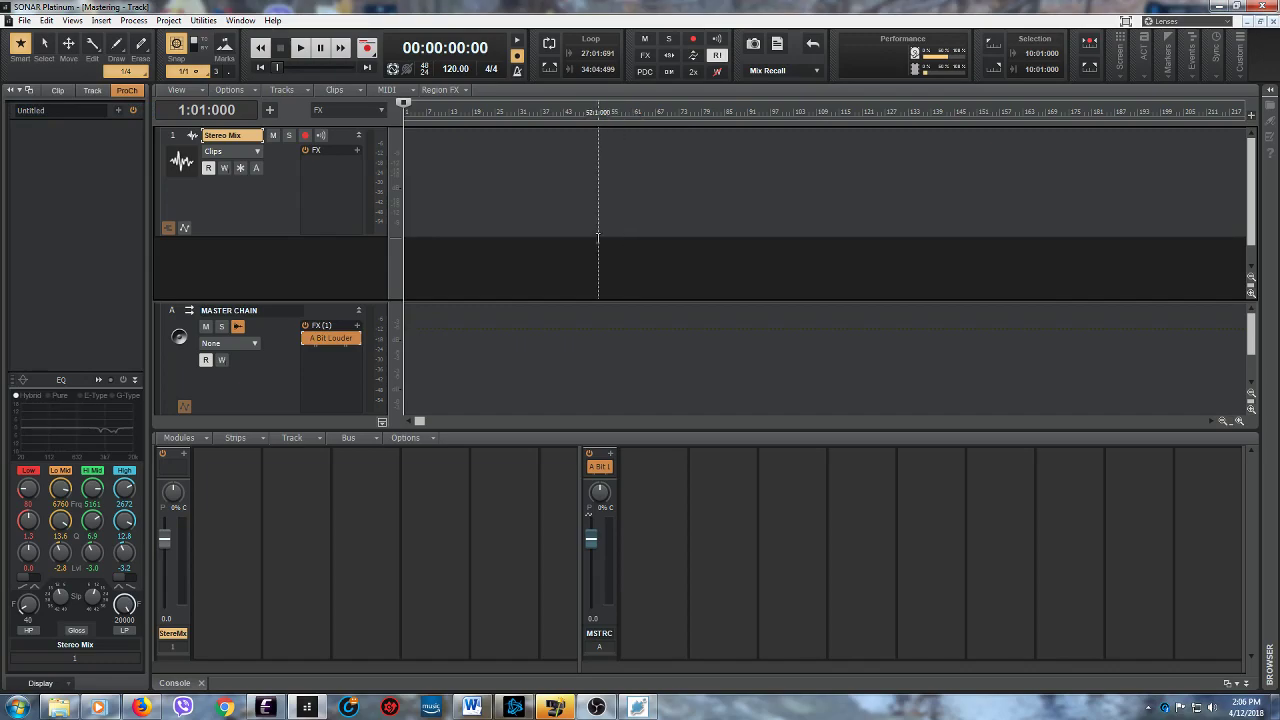
- Check the playing song in Windows Media Player and minimize the player again
click(98, 707)
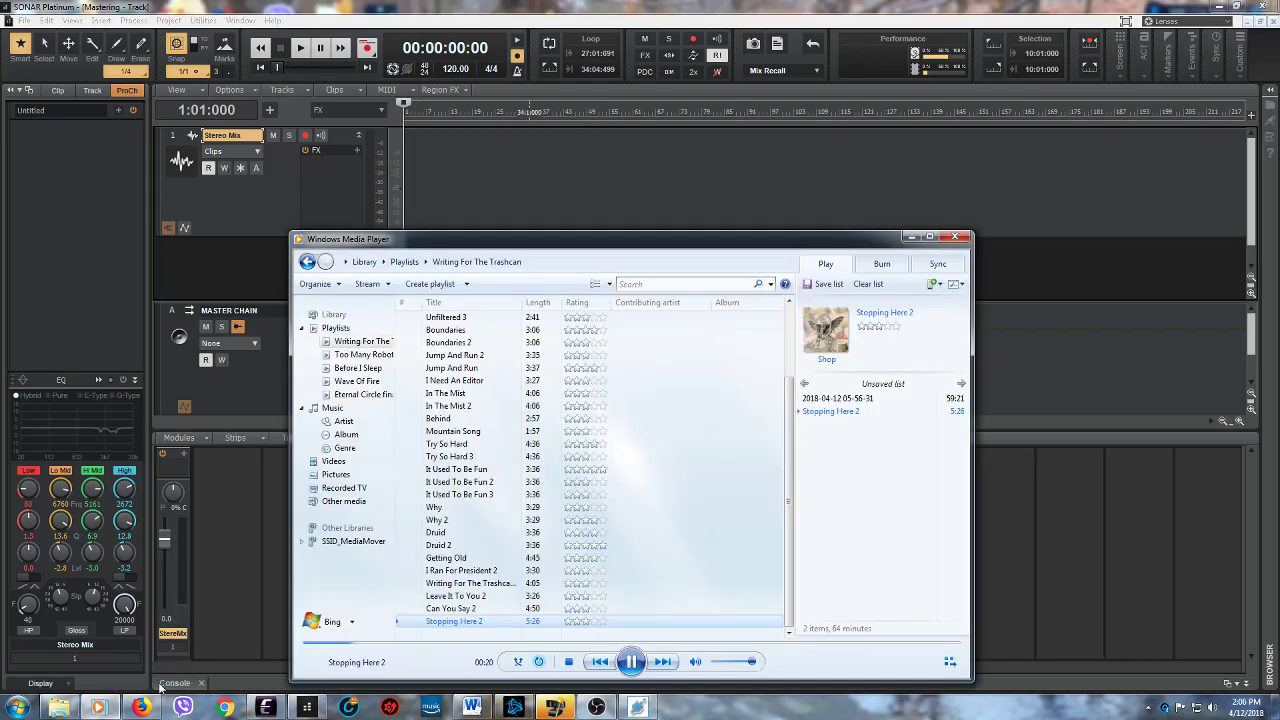
click(913, 238)
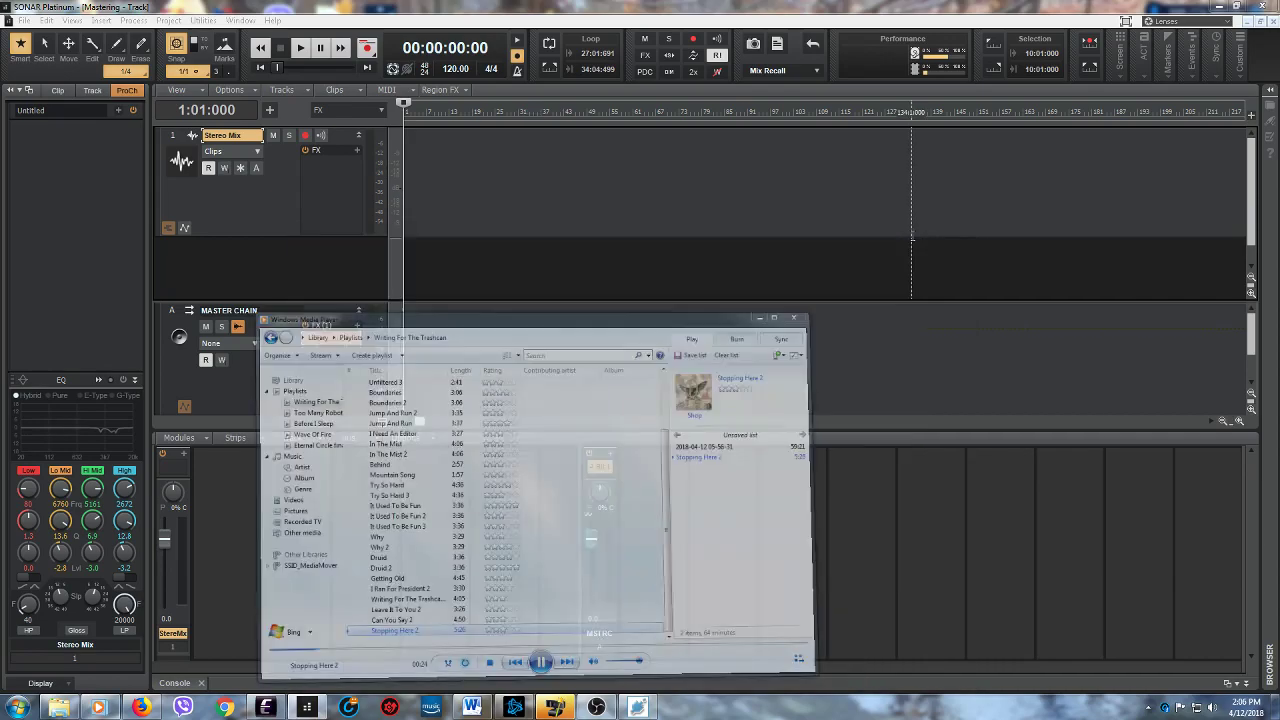
- Open the recent project "Stopping Here" and switch back to the recent project "Mastering"
click(24, 20)
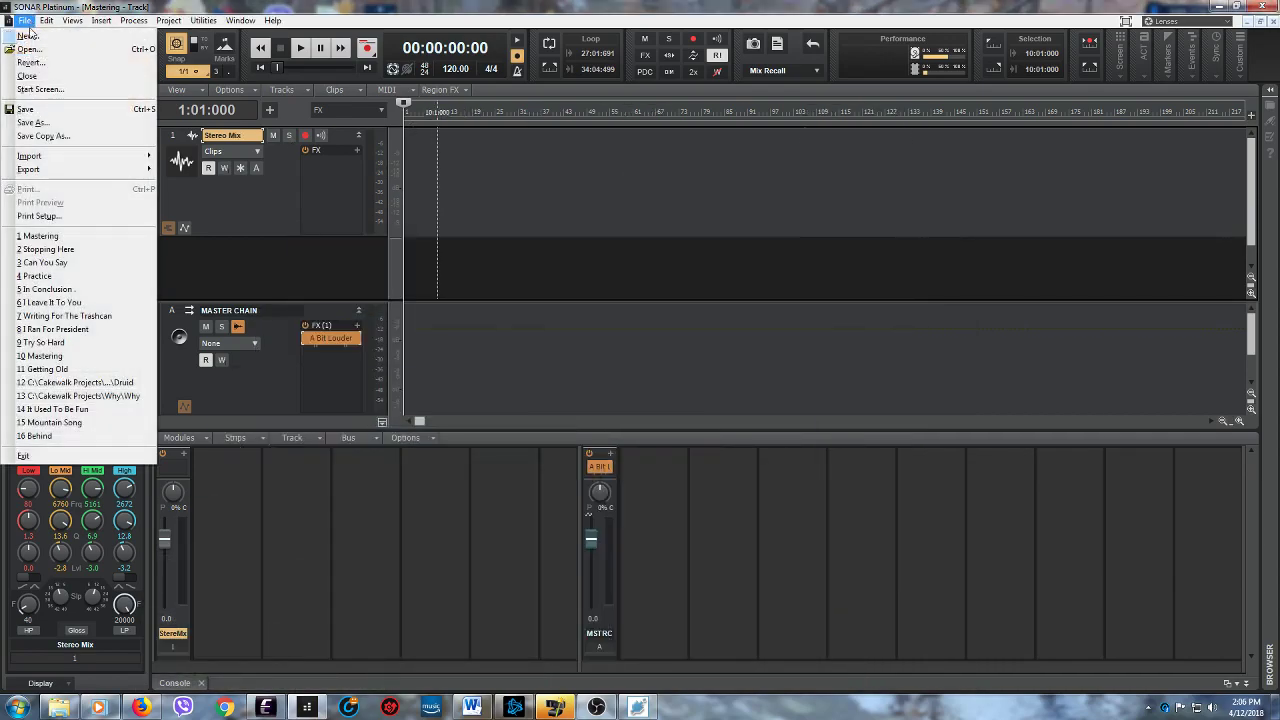
click(48, 249)
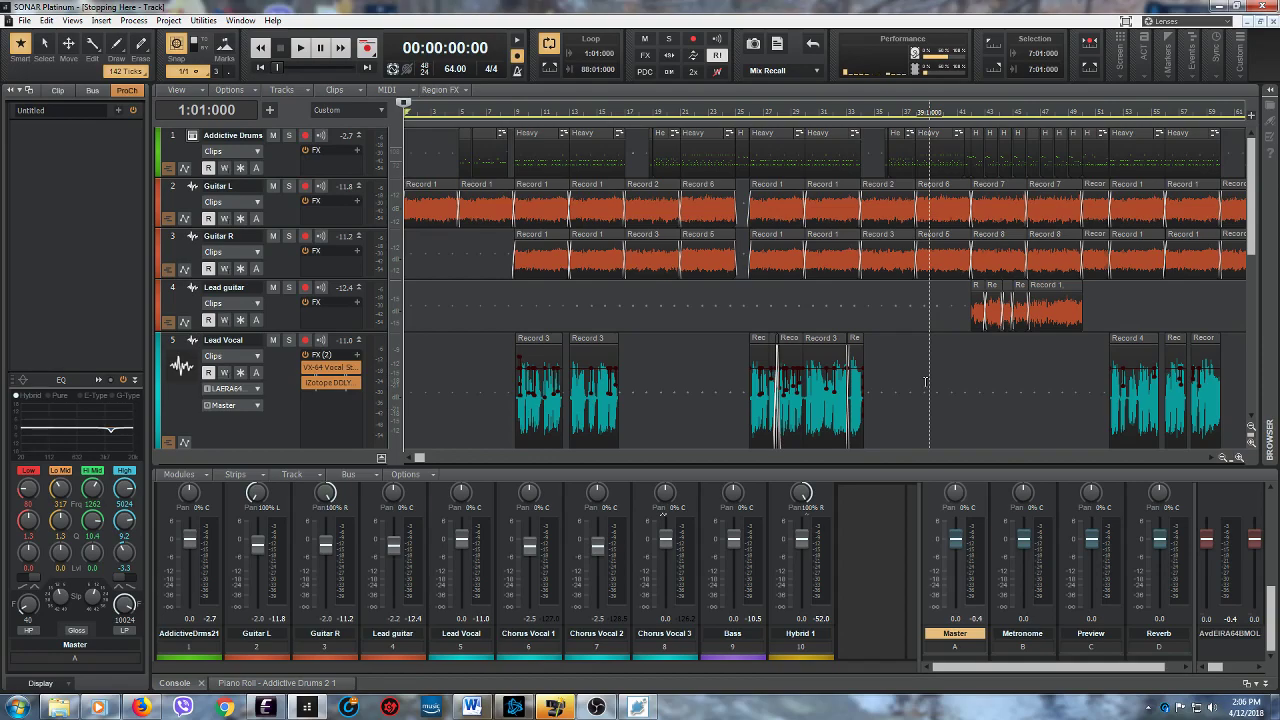
click(24, 20)
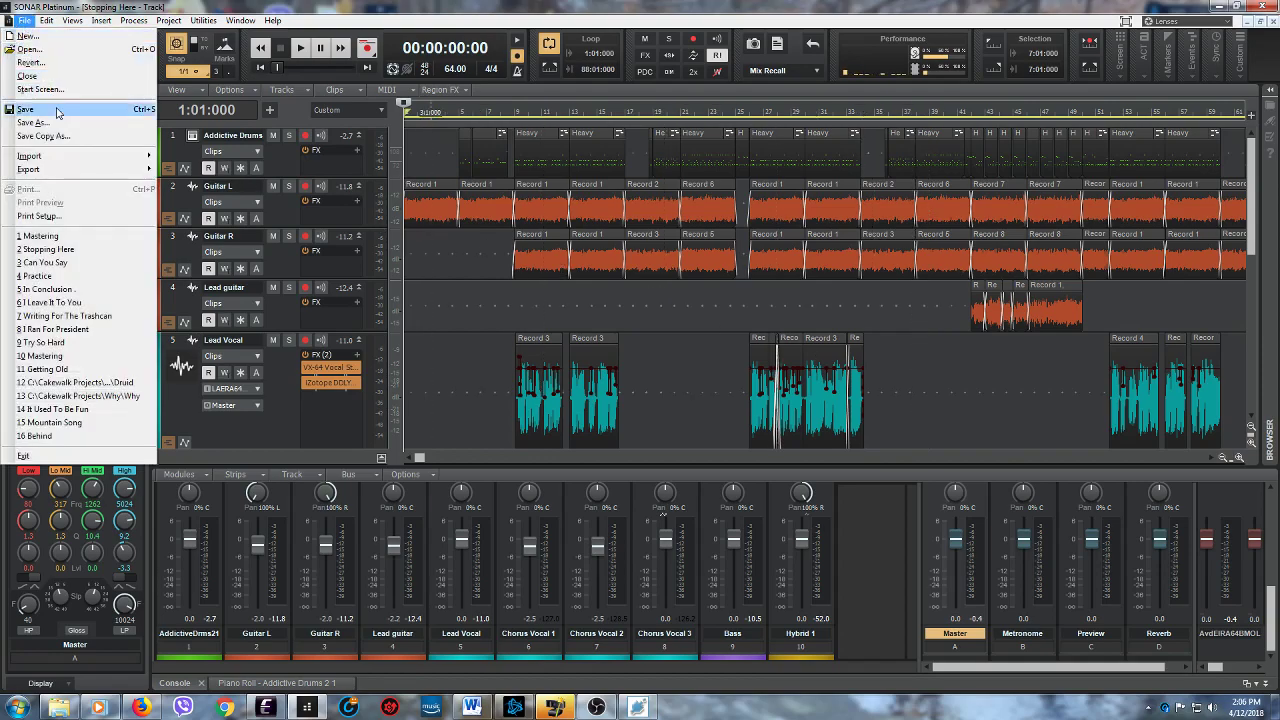
click(52, 235)
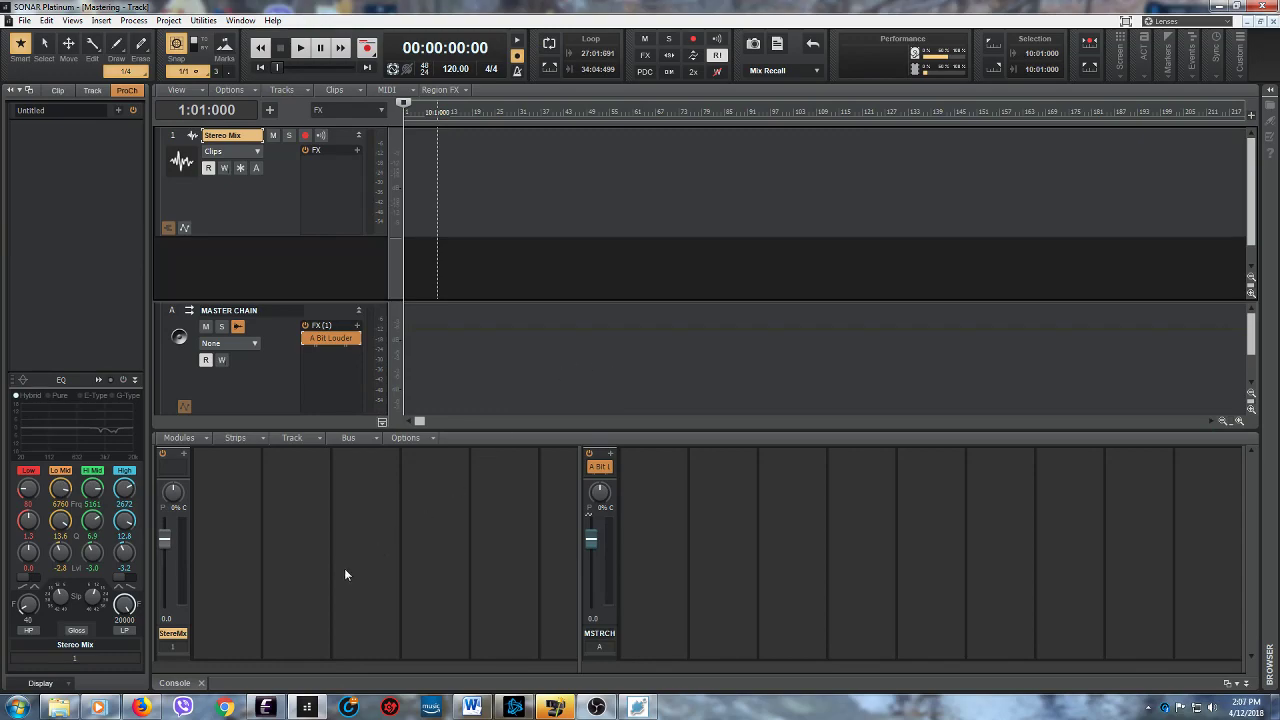
- Bring up Windows Media Player again and move its window slightly higher
click(97, 707)
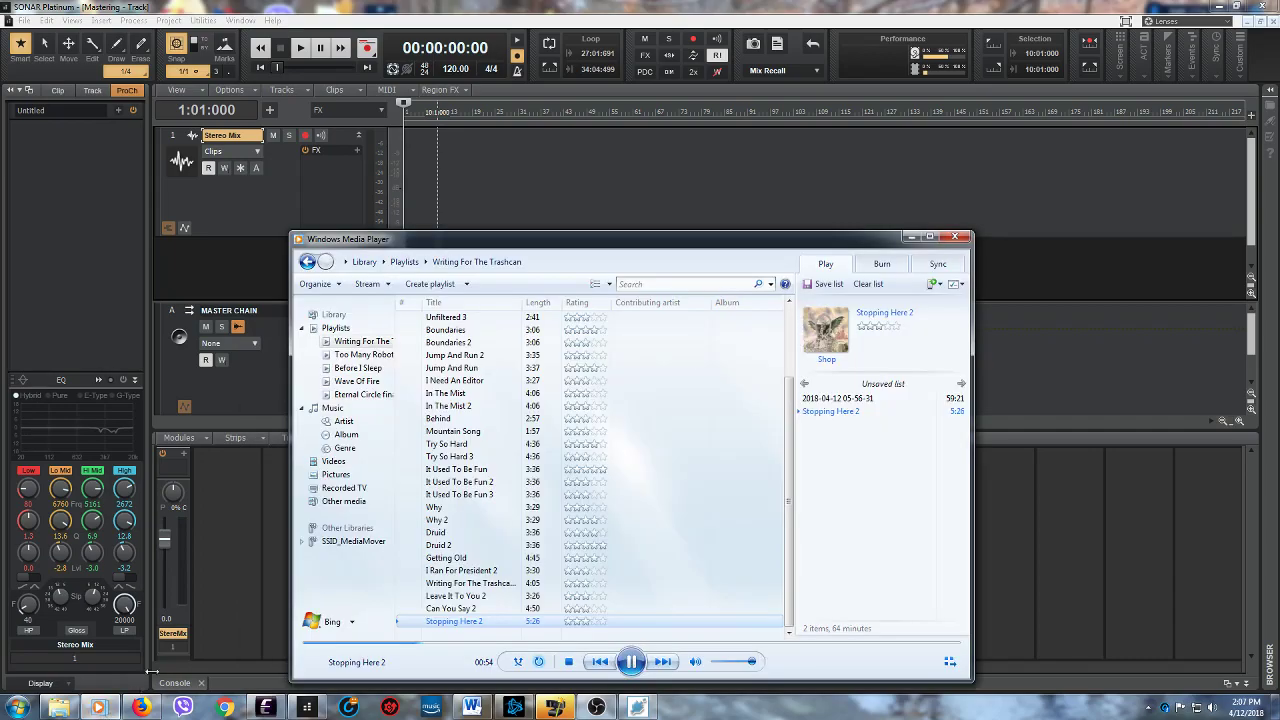
drag(699, 256, 700, 203)
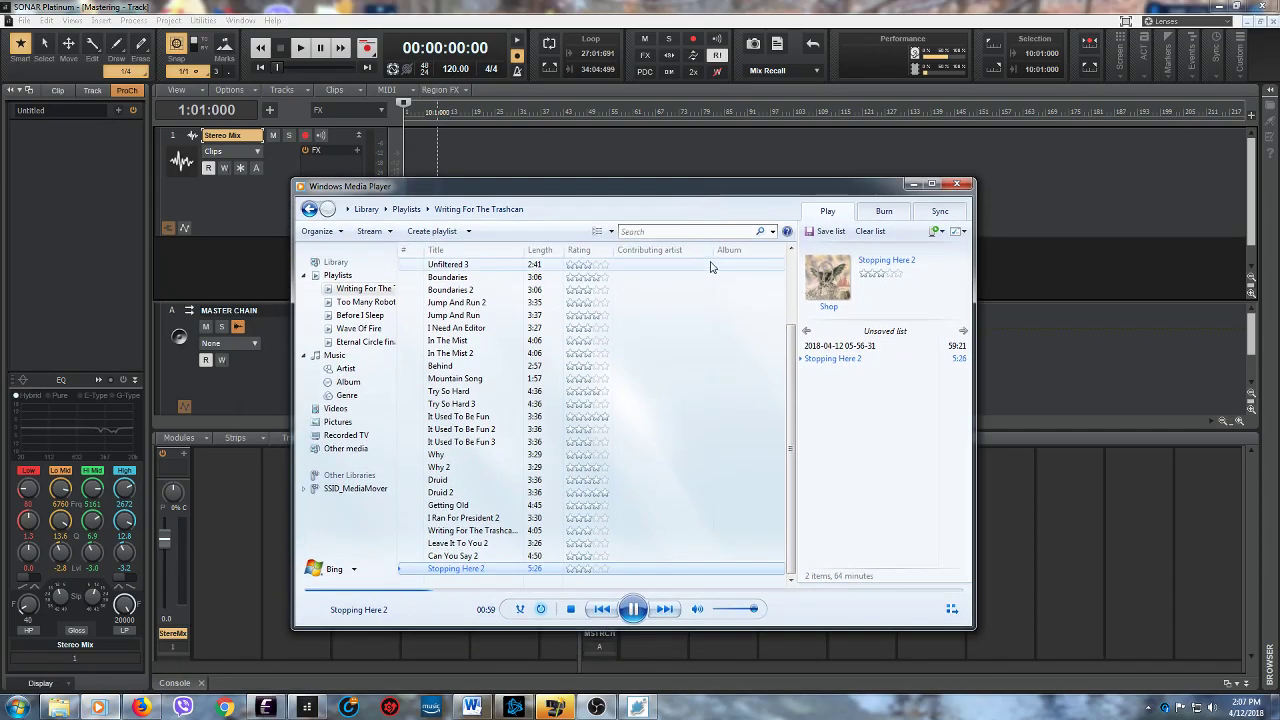
- Look at the graphic equalizer enhancement in Windows Media Player's Now Playing view, close it, return to the library and minimize the player
click(951, 609)
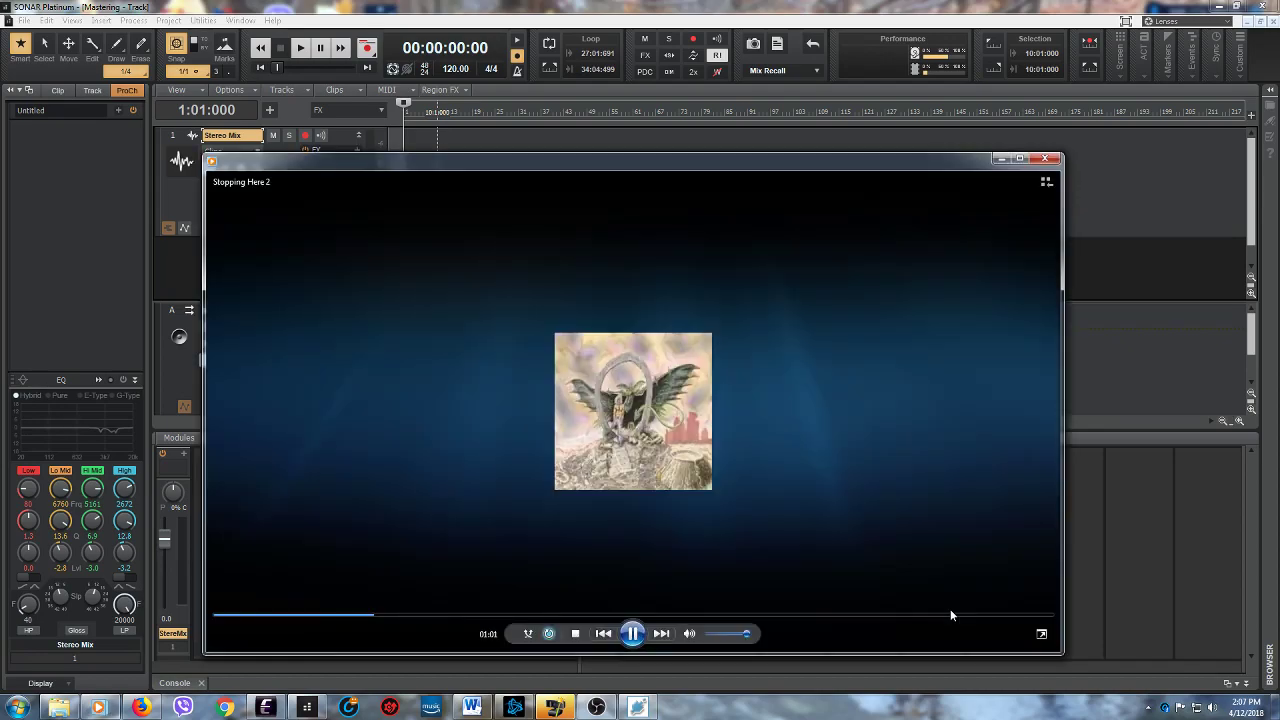
right_click(884, 268)
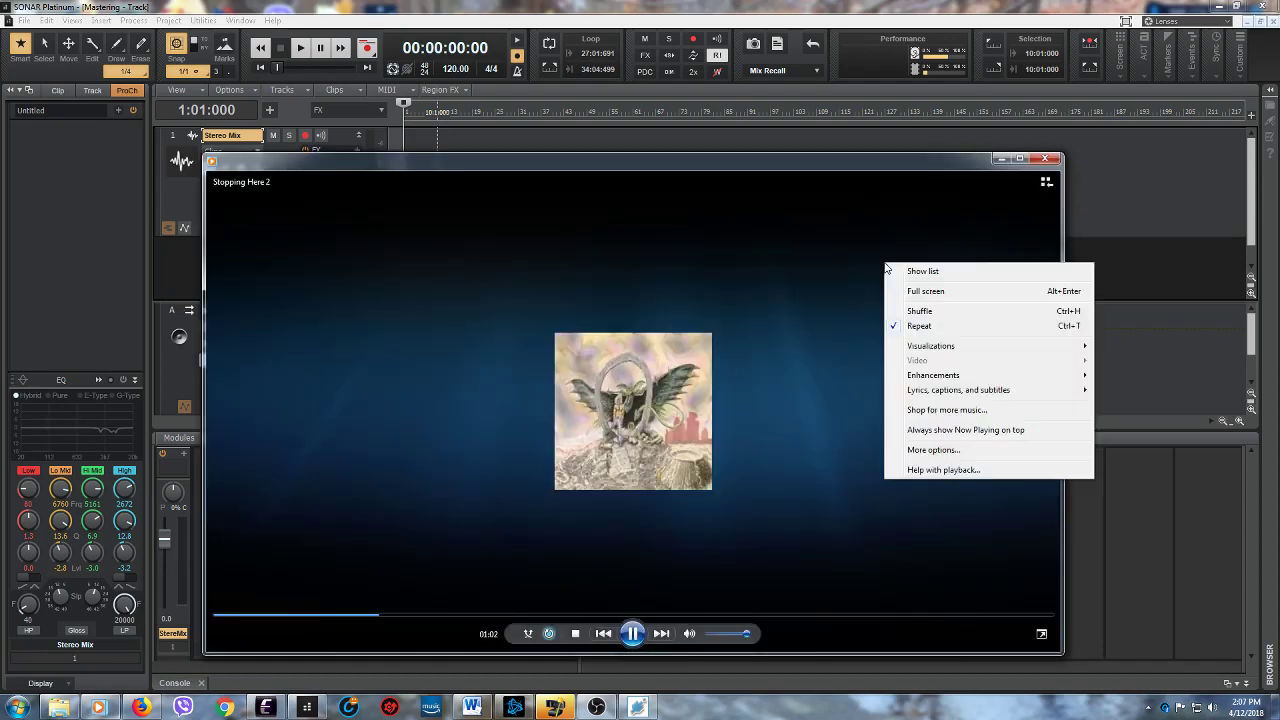
mouse_move(924, 379)
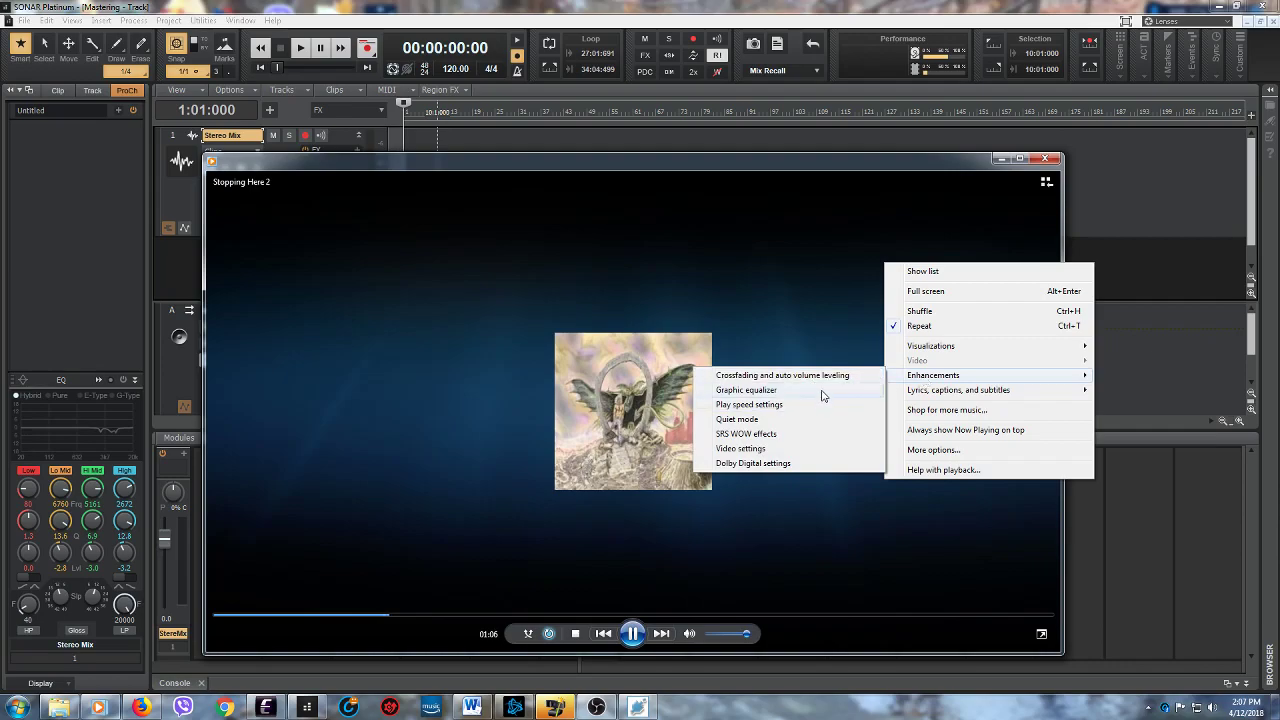
click(820, 390)
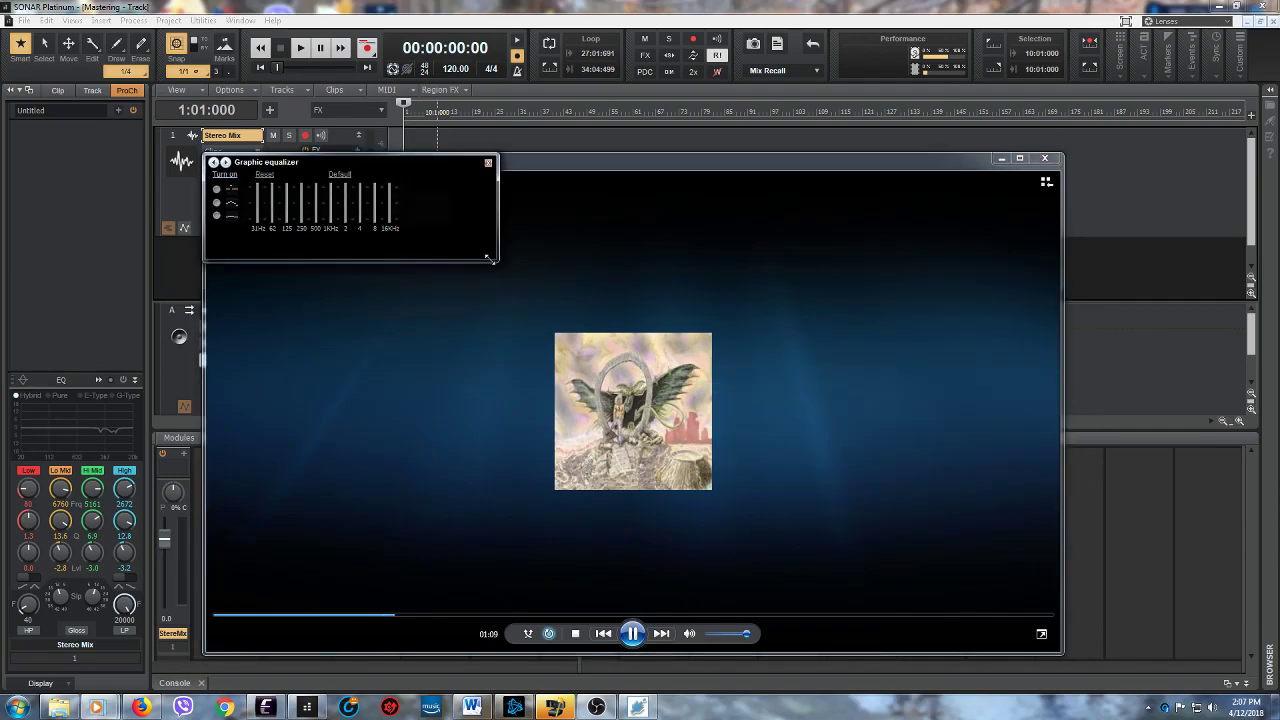
click(487, 165)
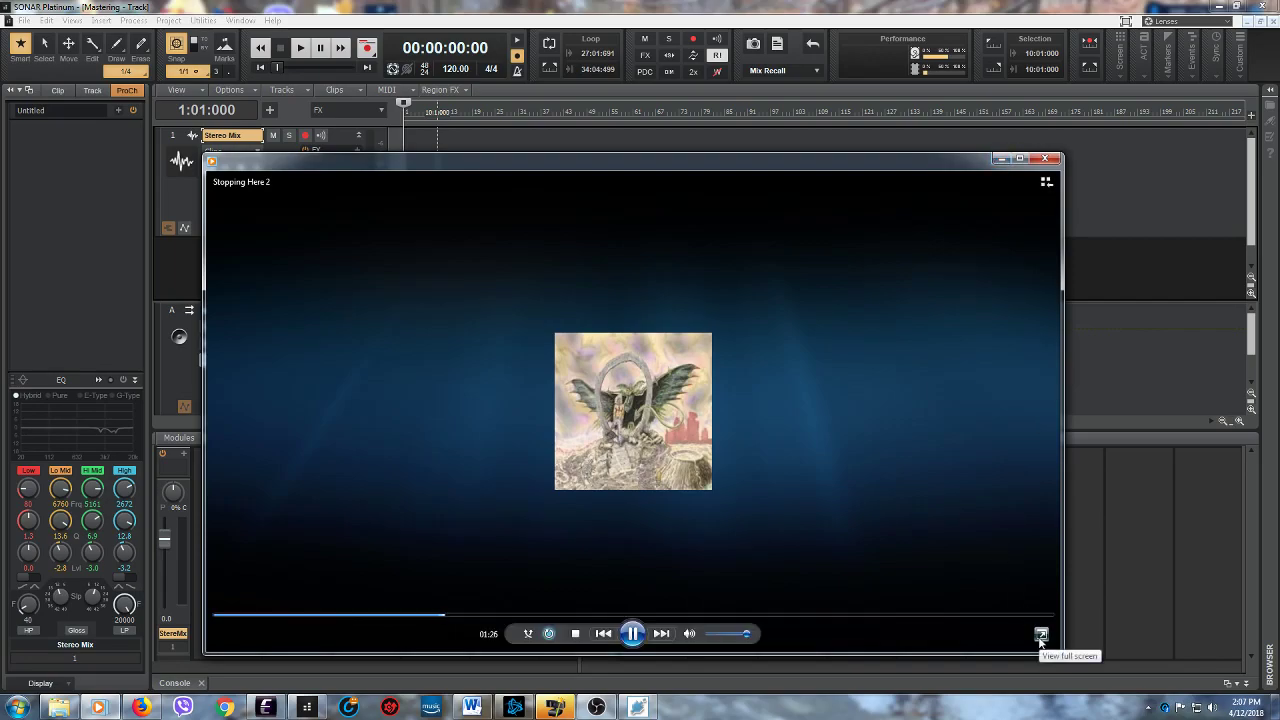
click(1046, 181)
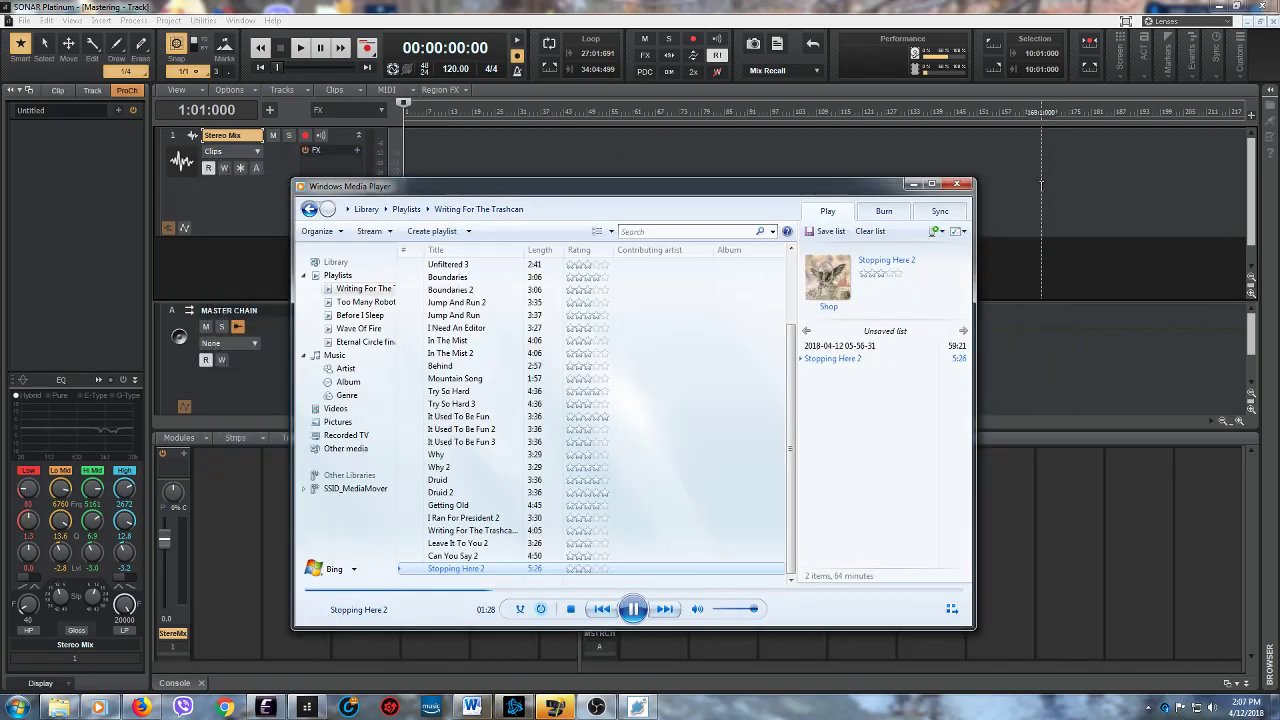
click(912, 185)
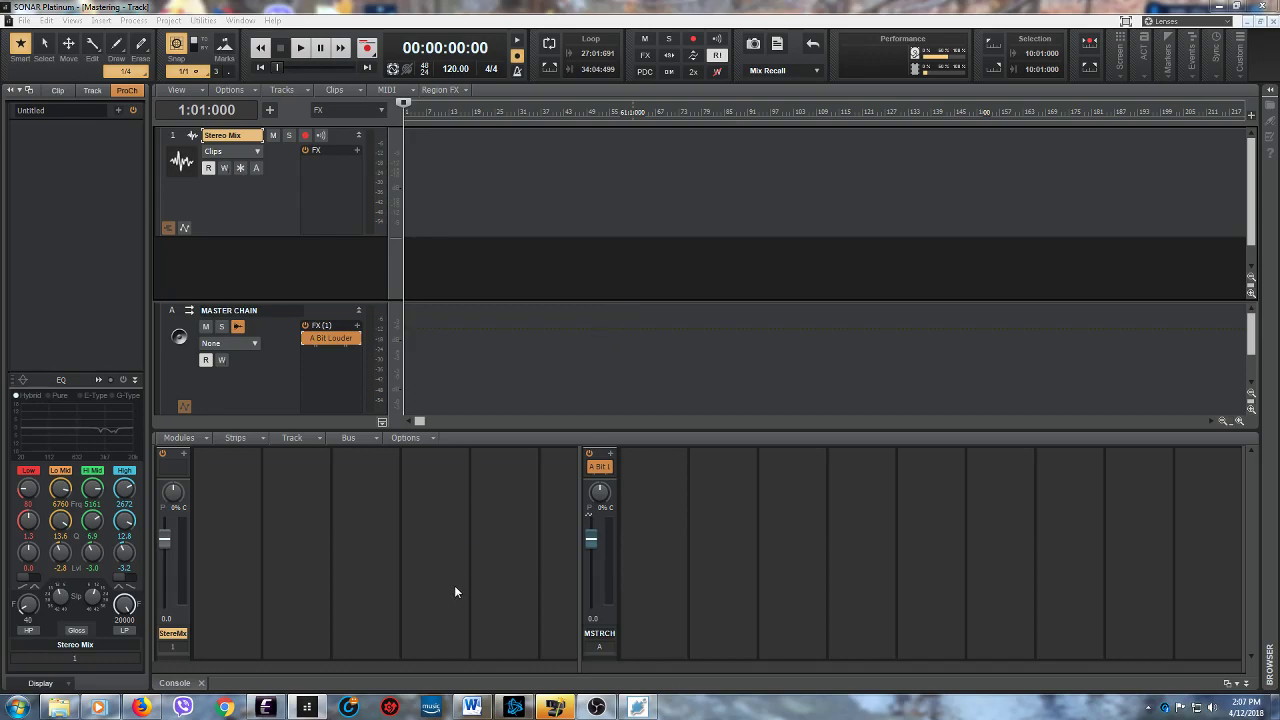
- Inspect the Sonitus compressor inside the A Bit Louder effect on MASTER CHAIN, close both windows and reselect the Stereo Mix track
double_click(332, 338)
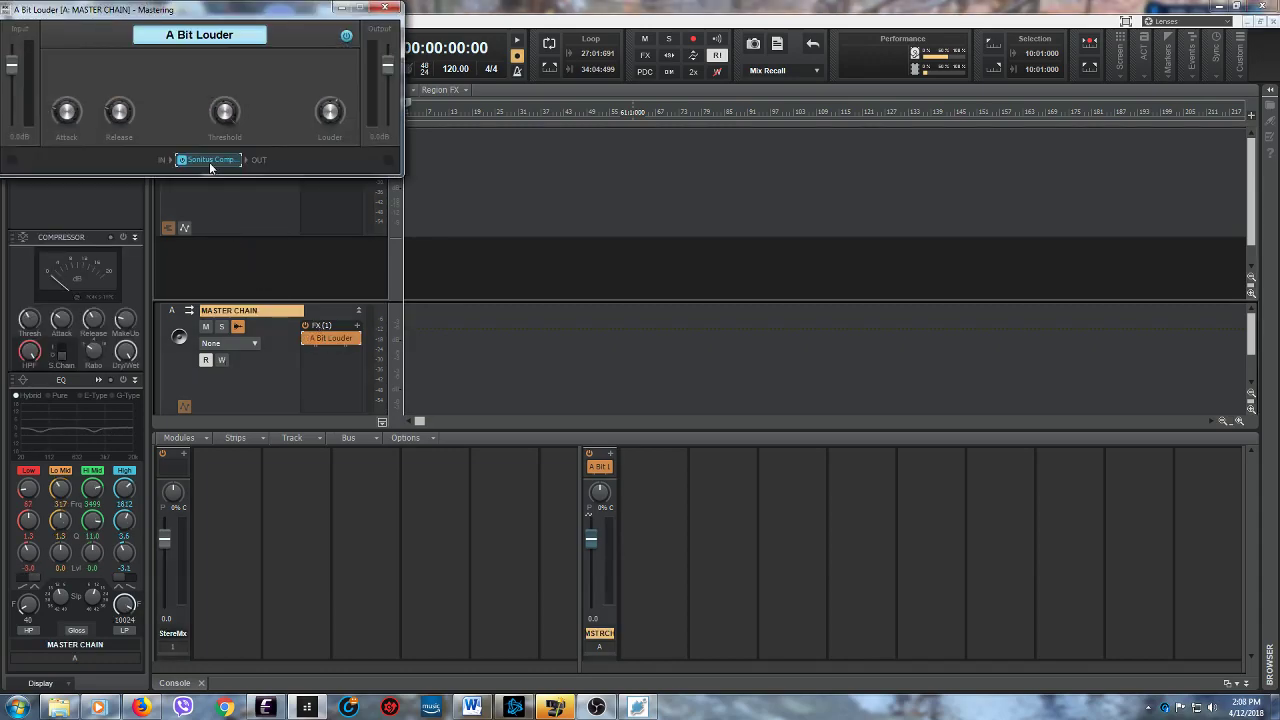
double_click(209, 161)
drag(142, 11, 680, 279)
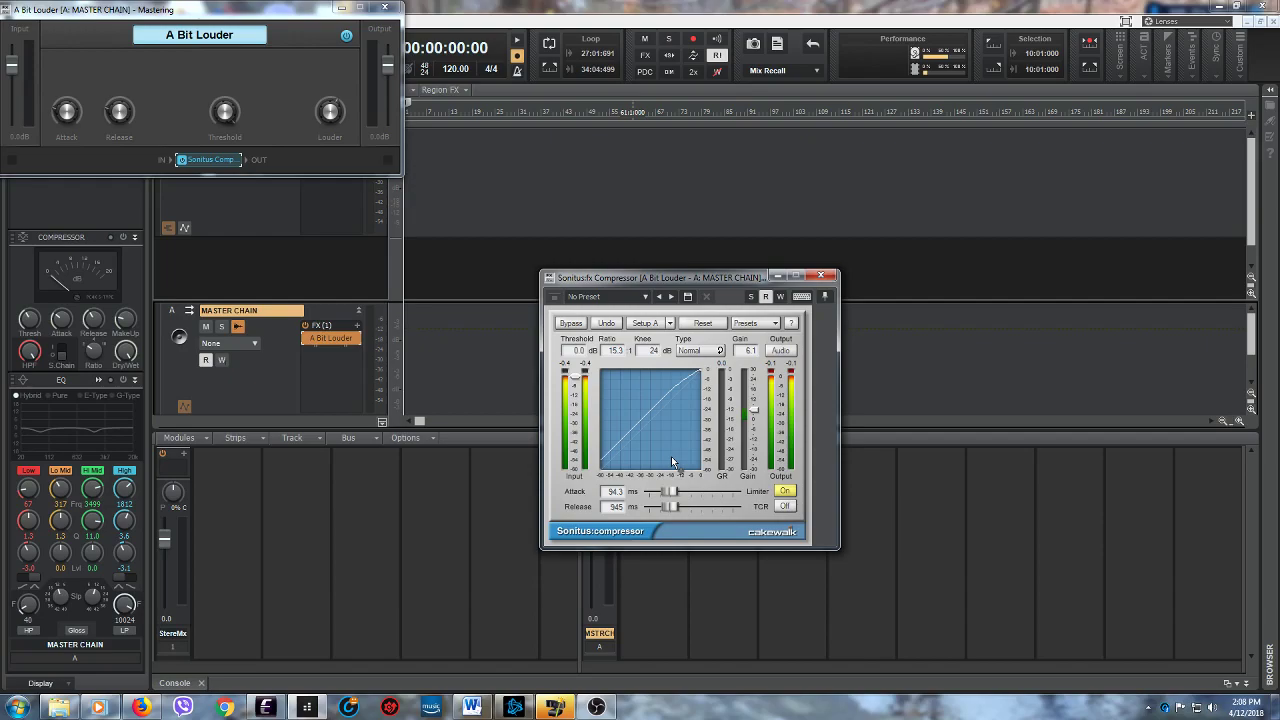
click(820, 275)
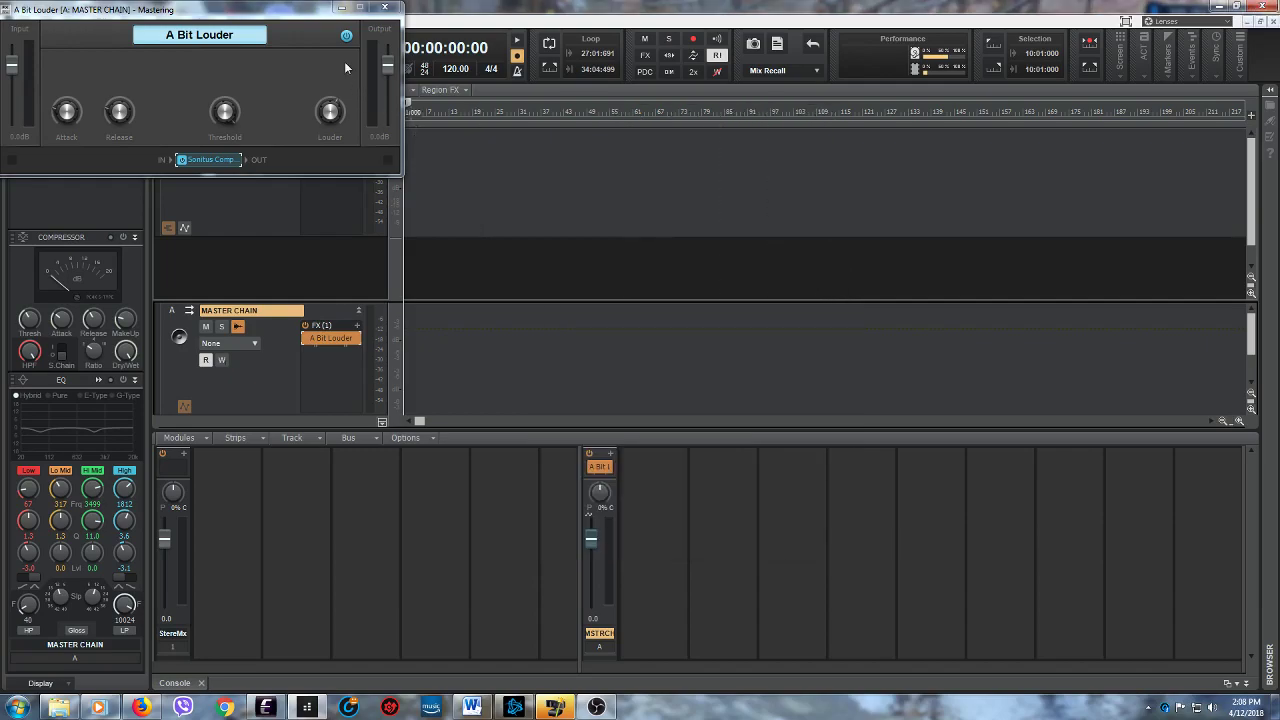
click(384, 7)
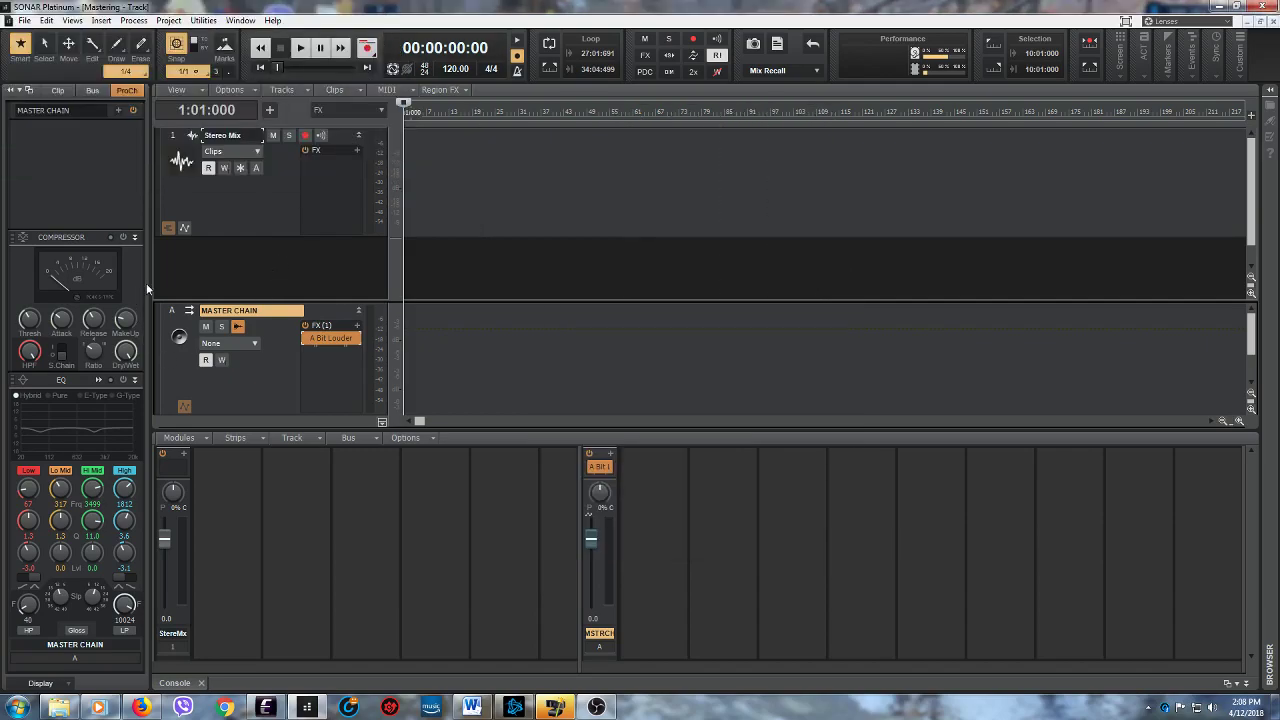
click(276, 386)
click(260, 207)
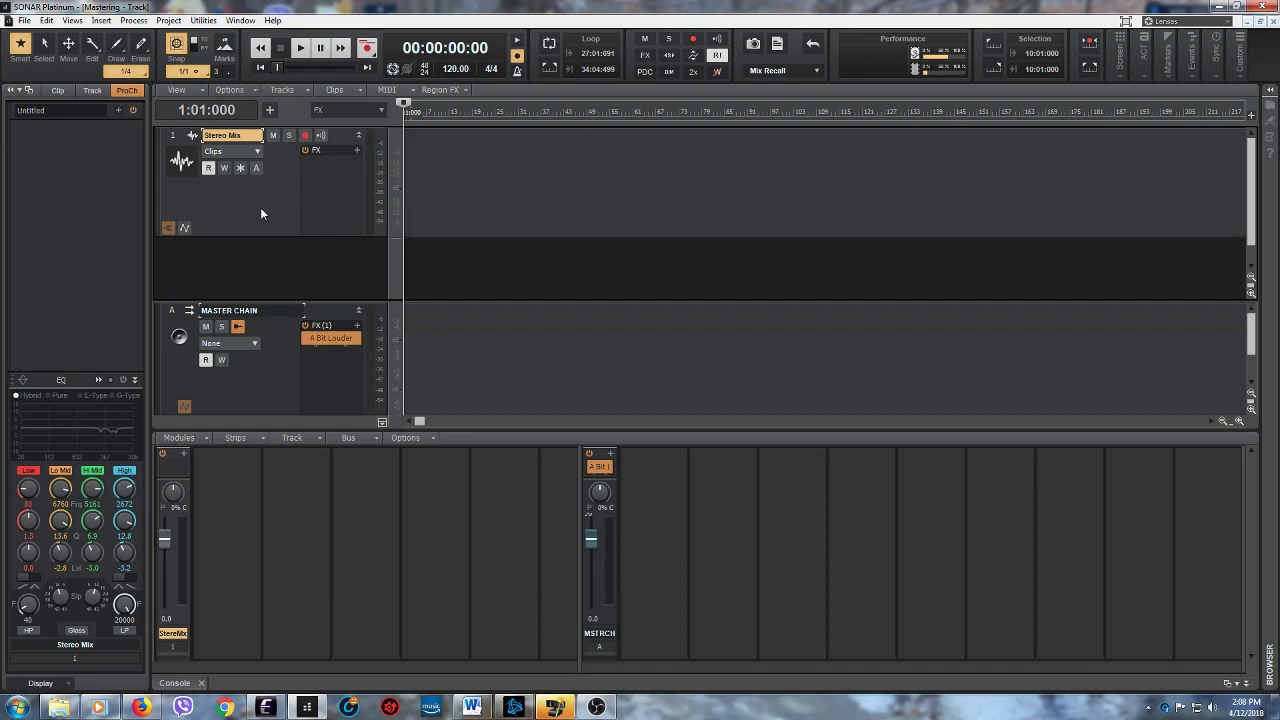
- Open the recent project "Stopping Here", check the playing song in Windows Media Player and minimize the player
click(23, 20)
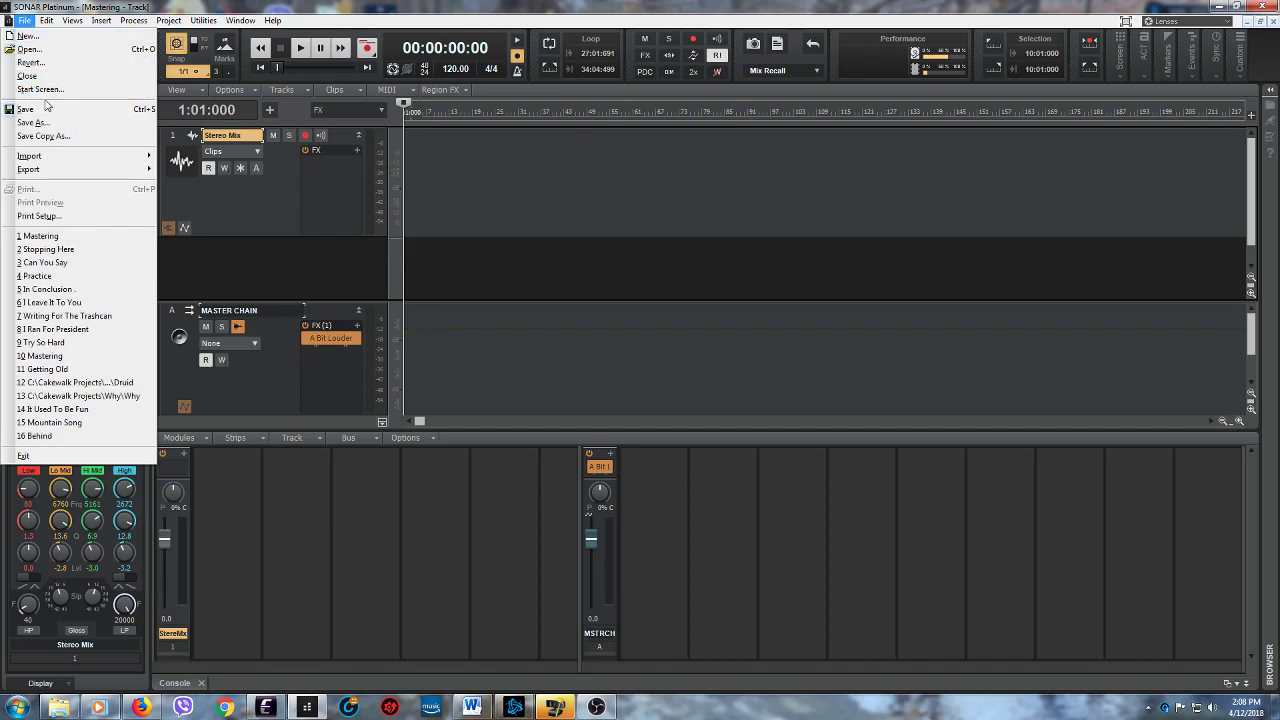
click(50, 250)
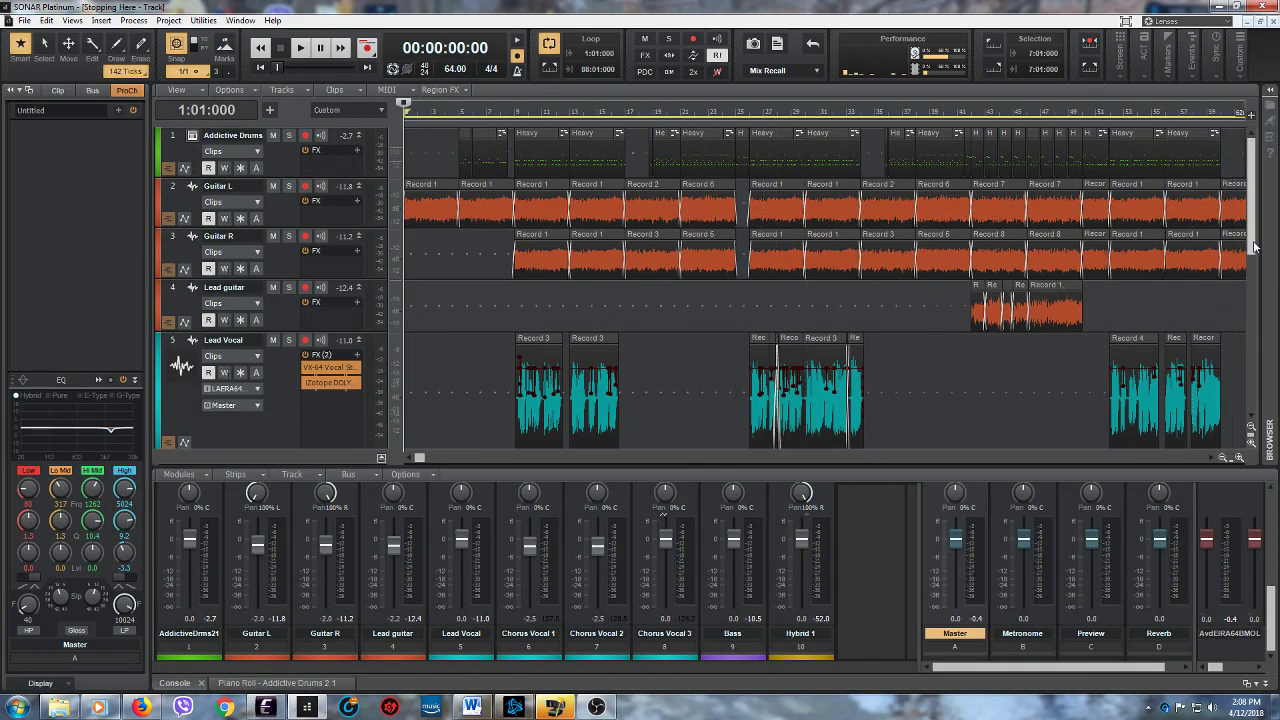
mouse_move(1256, 247)
mouse_down()
mouse_move(1258, 338)
mouse_move(1262, 228)
mouse_up()
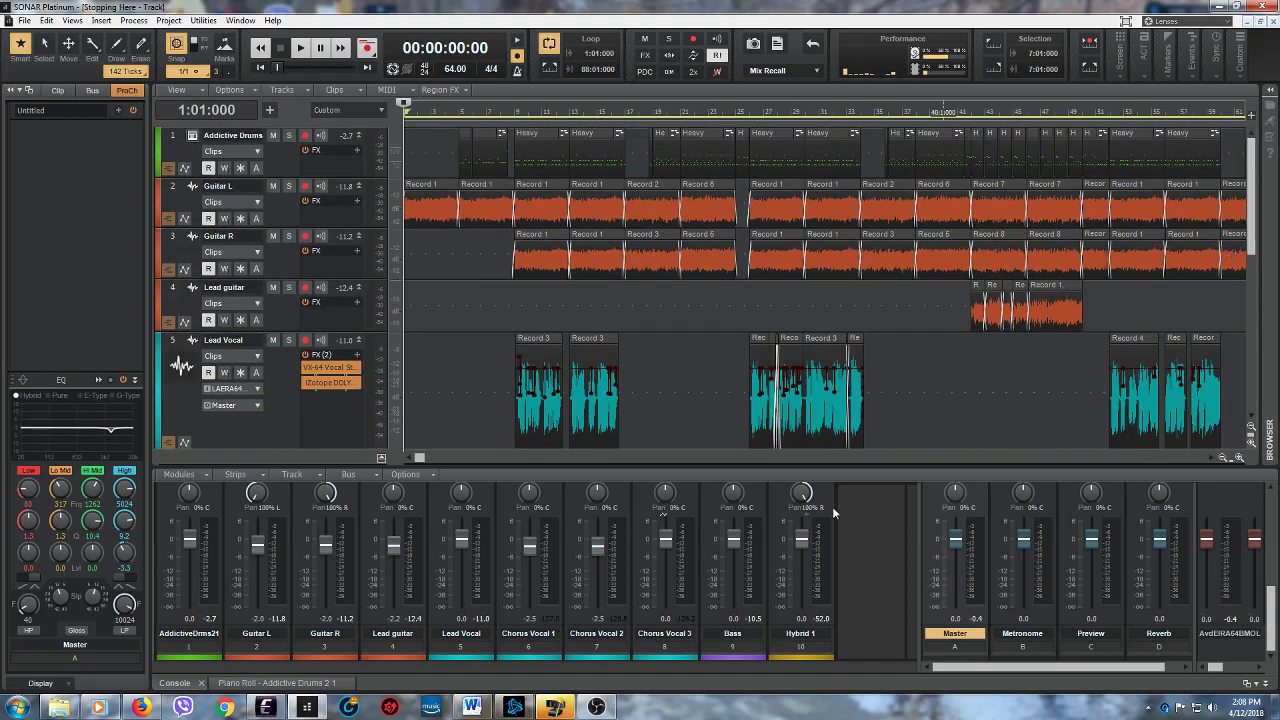
click(92, 708)
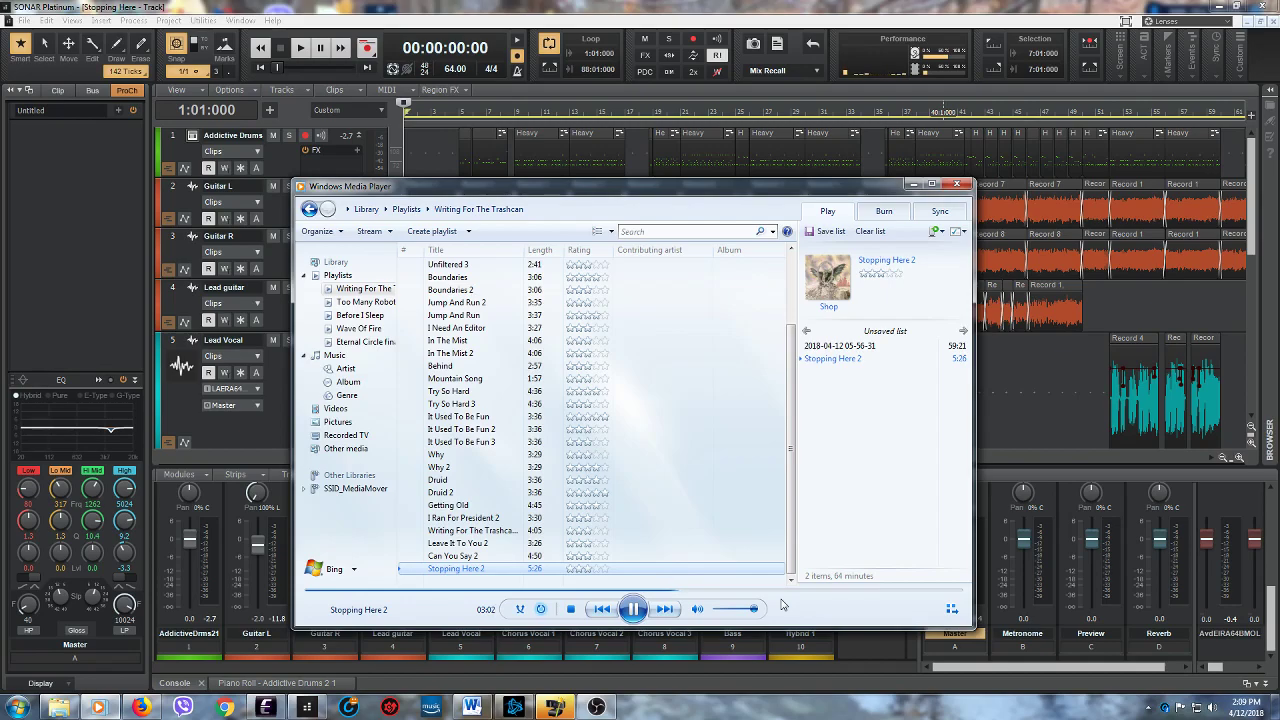
click(914, 186)
- Select the Bass track and examine its ProChannel compressor settings
drag(1253, 248, 1256, 353)
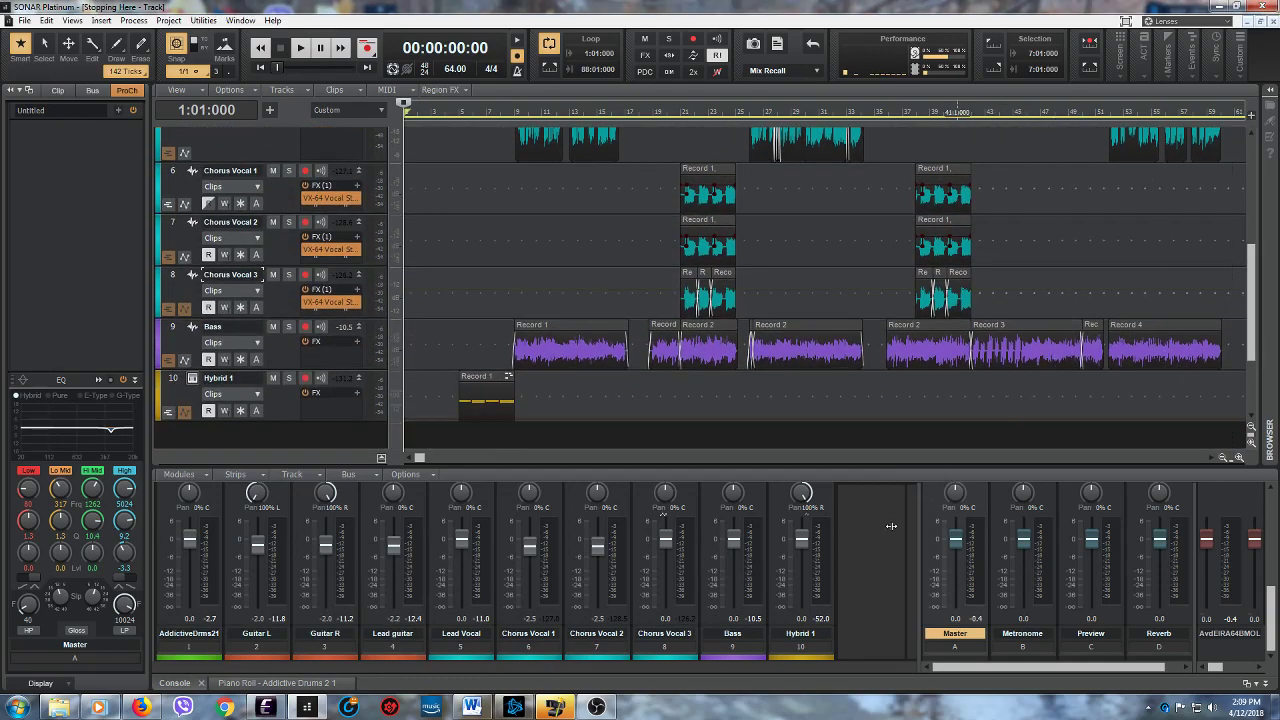
click(286, 354)
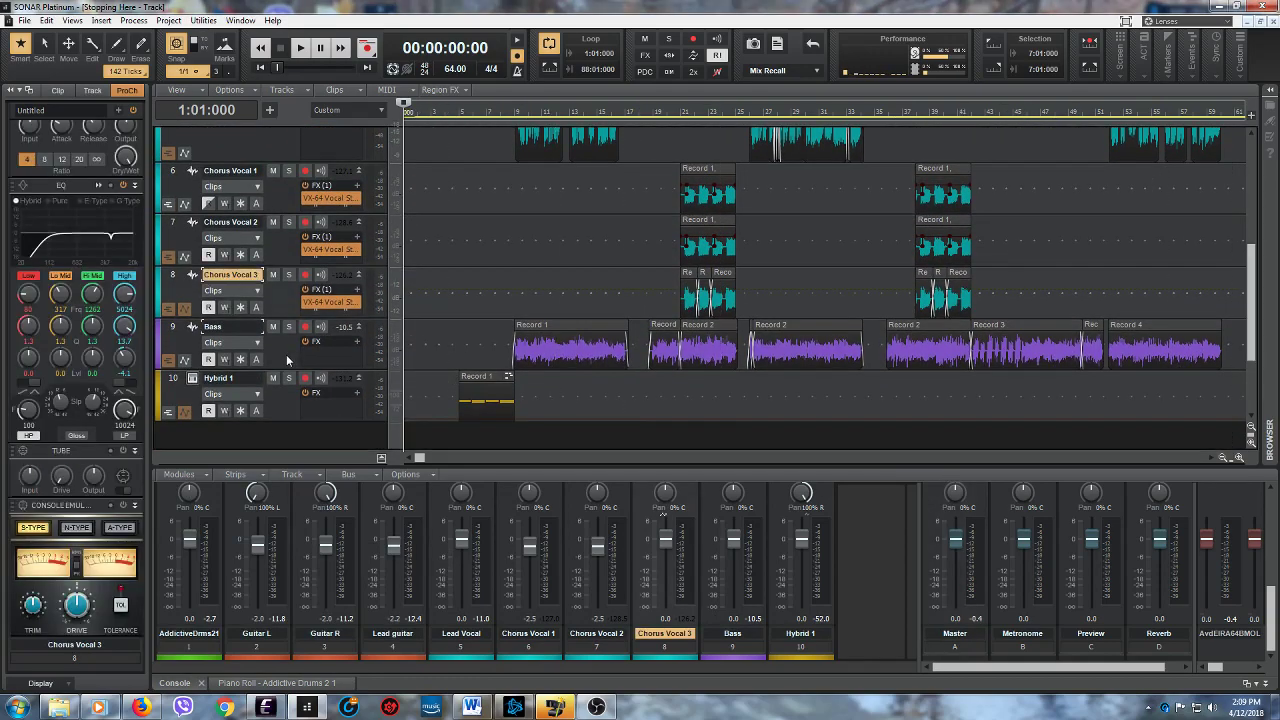
scroll(81, 184, up, 3)
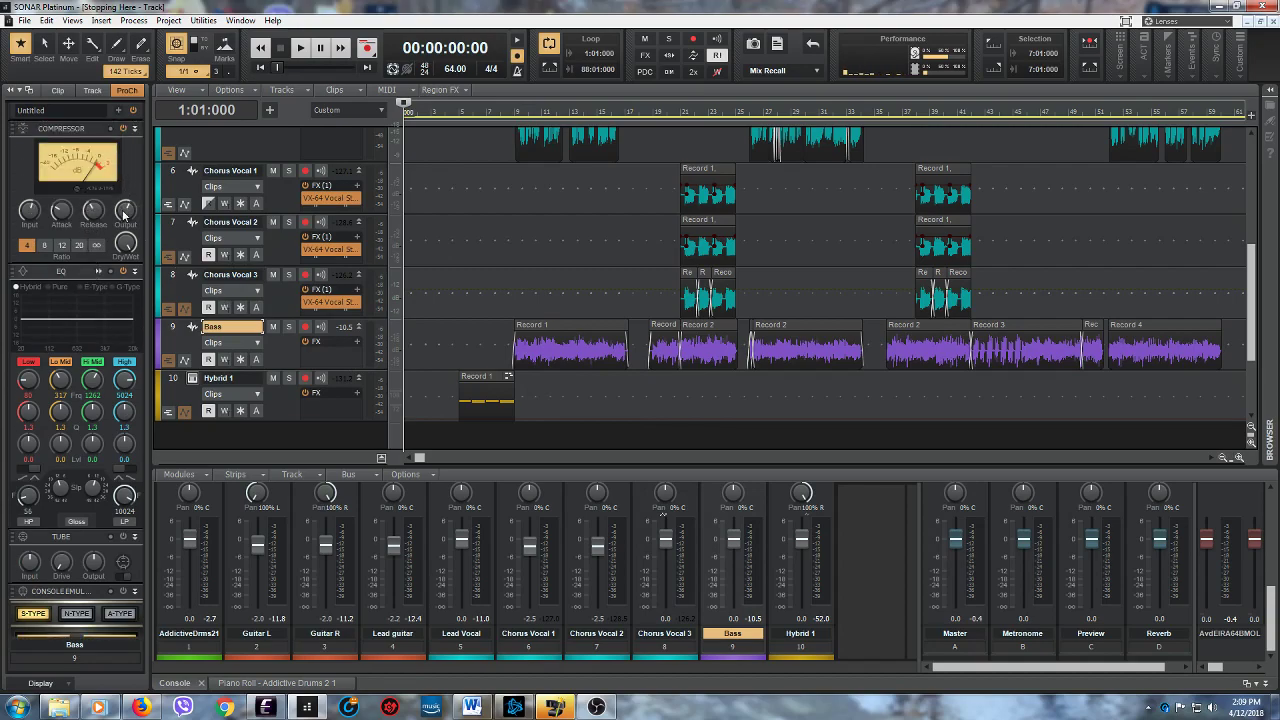
mouse_move(124, 213)
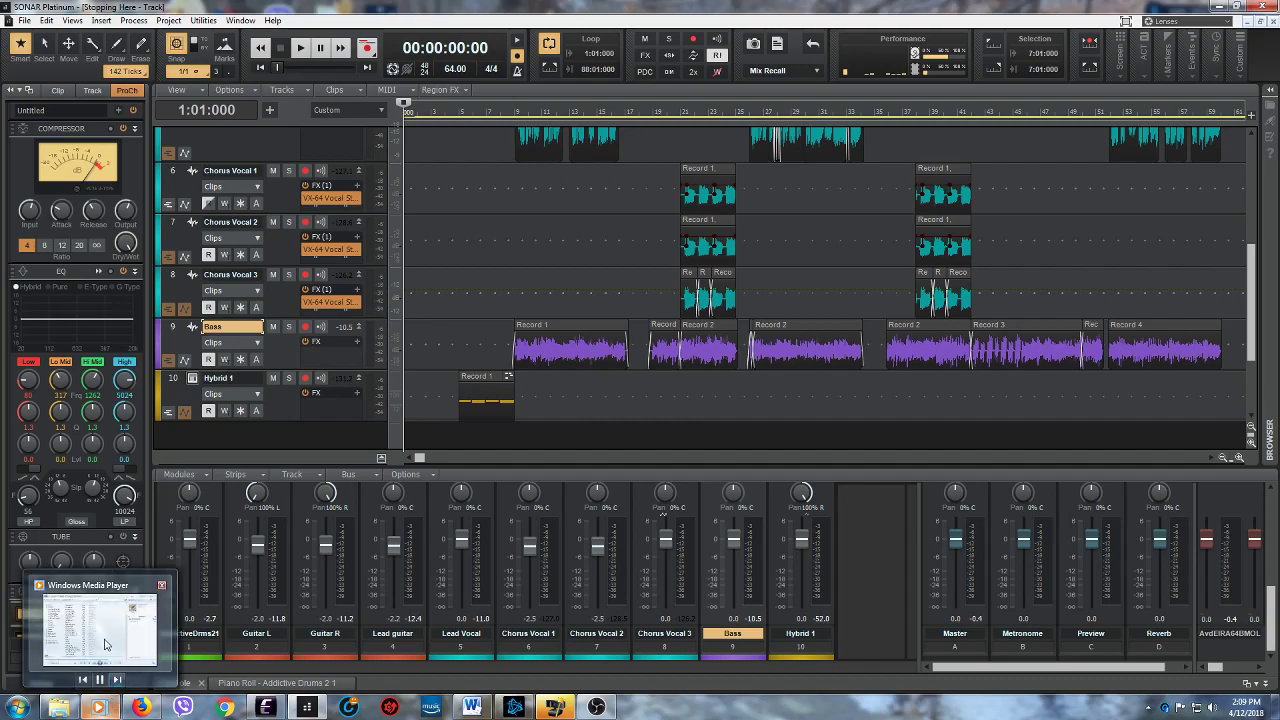
- Check the playback state in Windows Media Player twice, minimizing the player each time
click(100, 710)
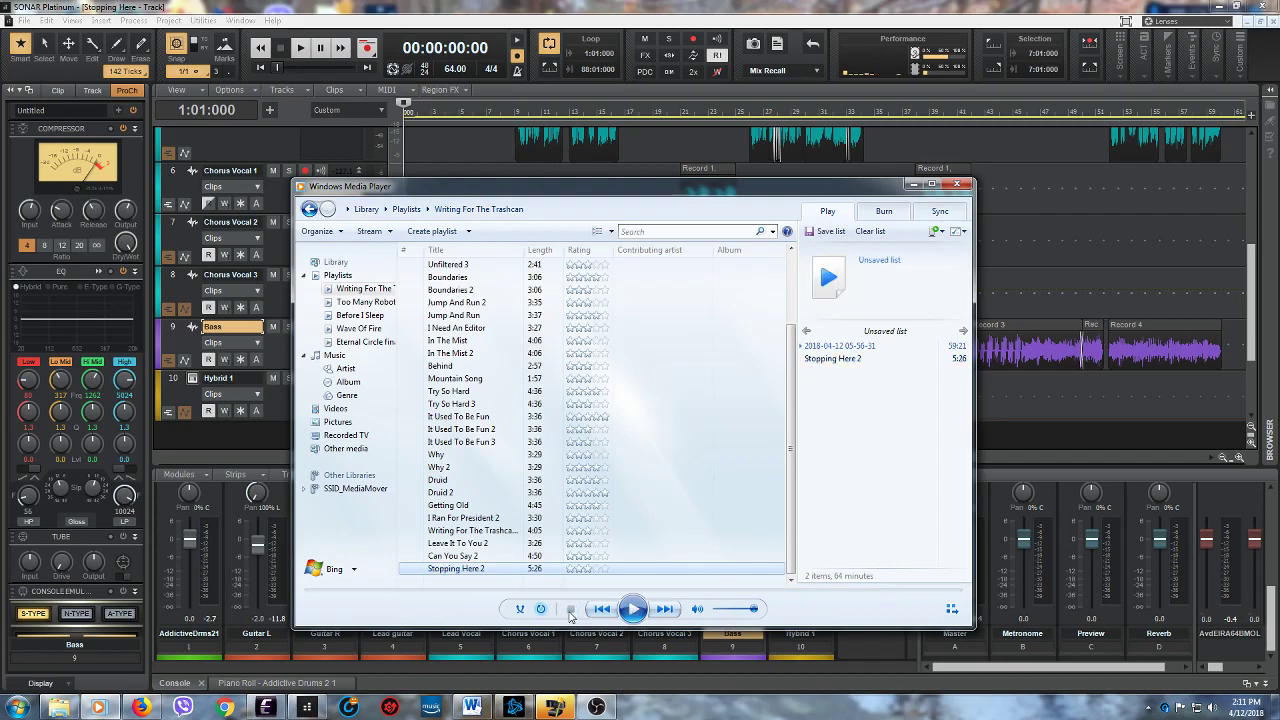
click(913, 184)
mouse_move(1256, 360)
mouse_down()
mouse_move(1257, 262)
mouse_move(1247, 360)
mouse_up()
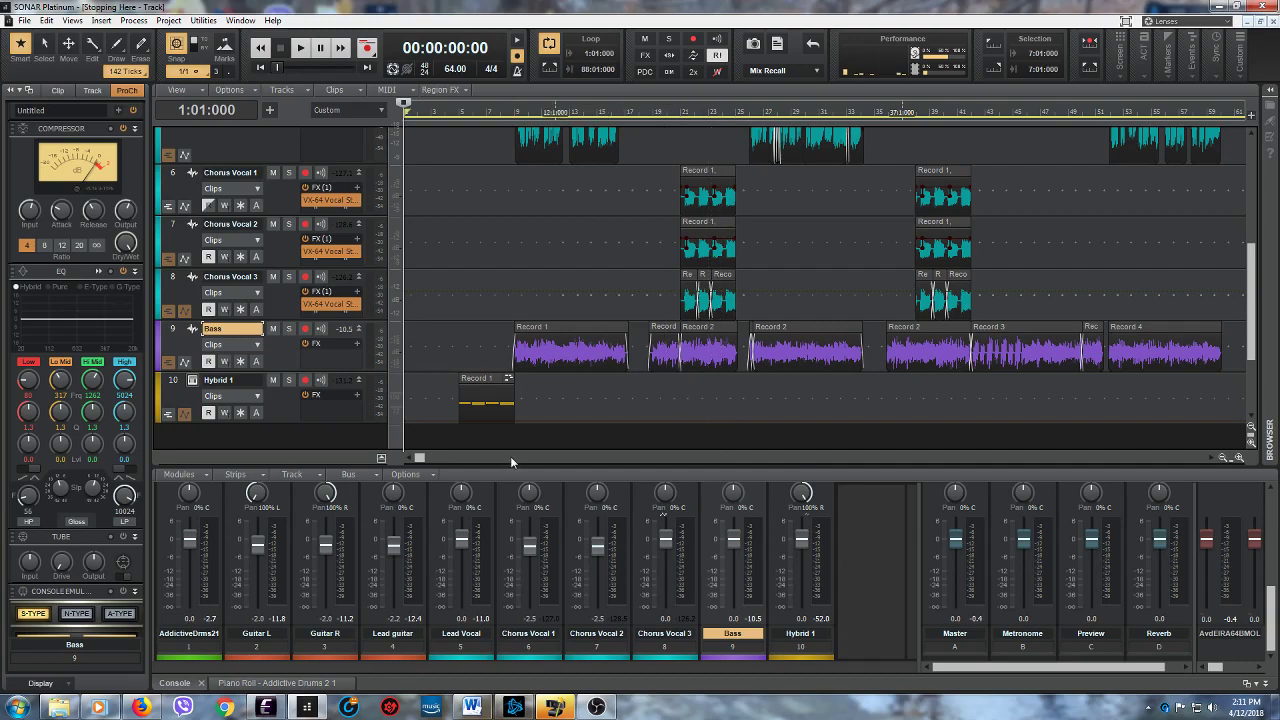
click(112, 705)
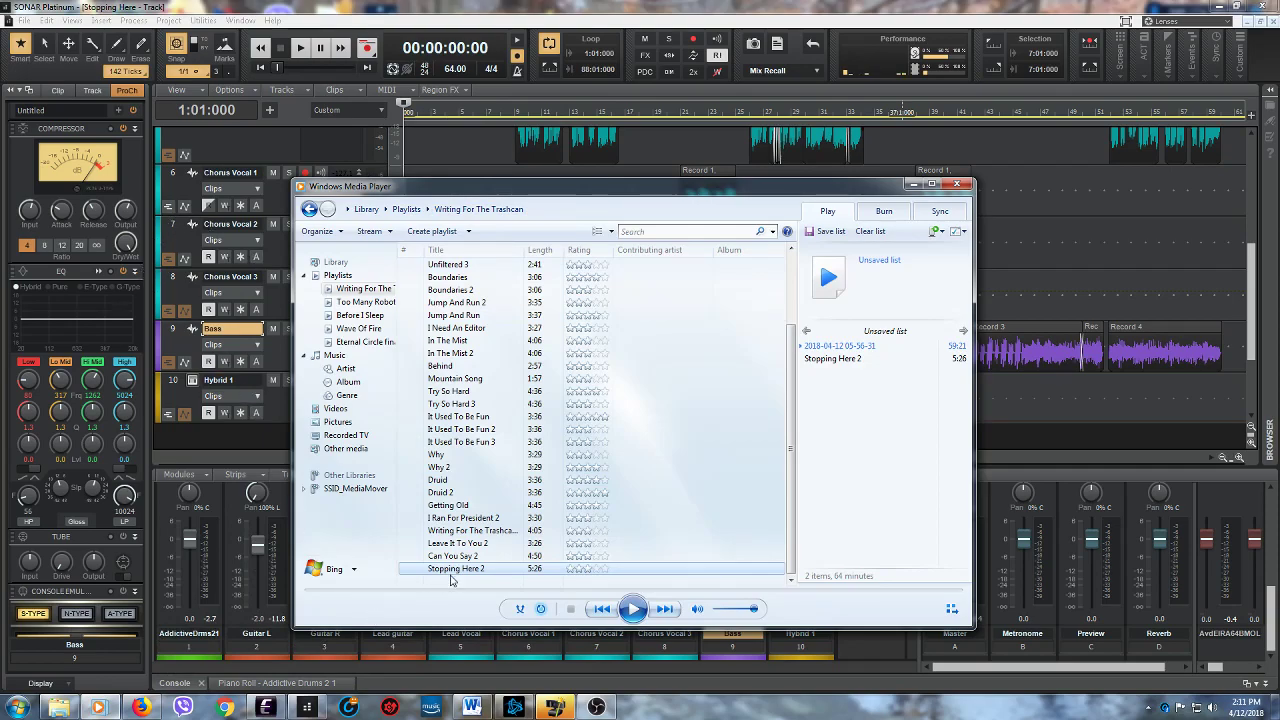
click(913, 184)
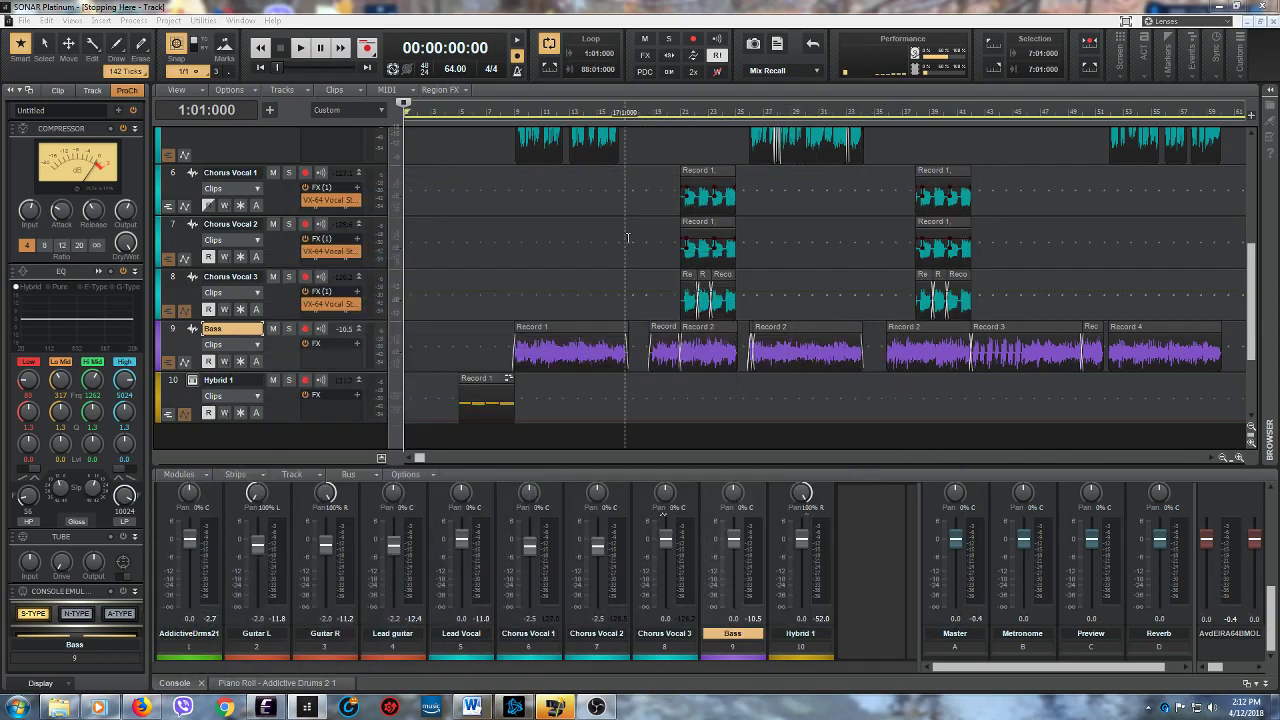
- Open the Voxengo Recorder effect on the Master bus, start the recorder and minimize its window
drag(1271, 634, 1002, 563)
click(950, 528)
double_click(950, 528)
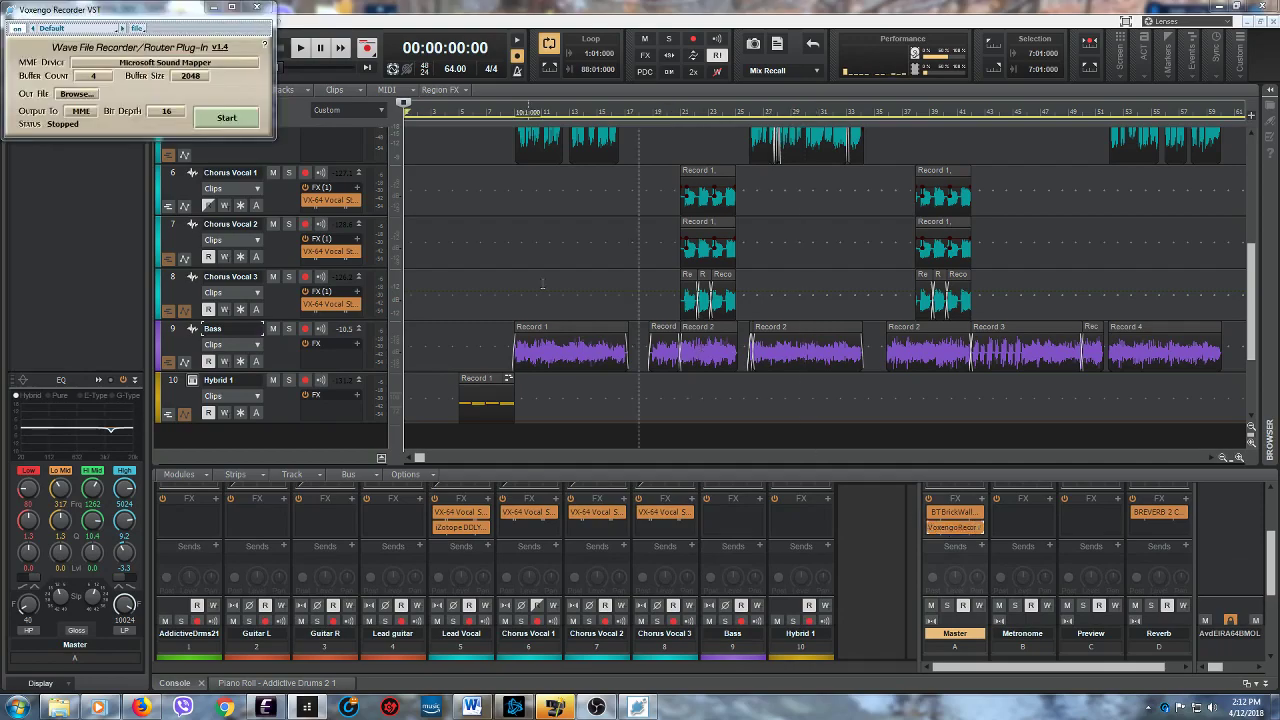
click(226, 117)
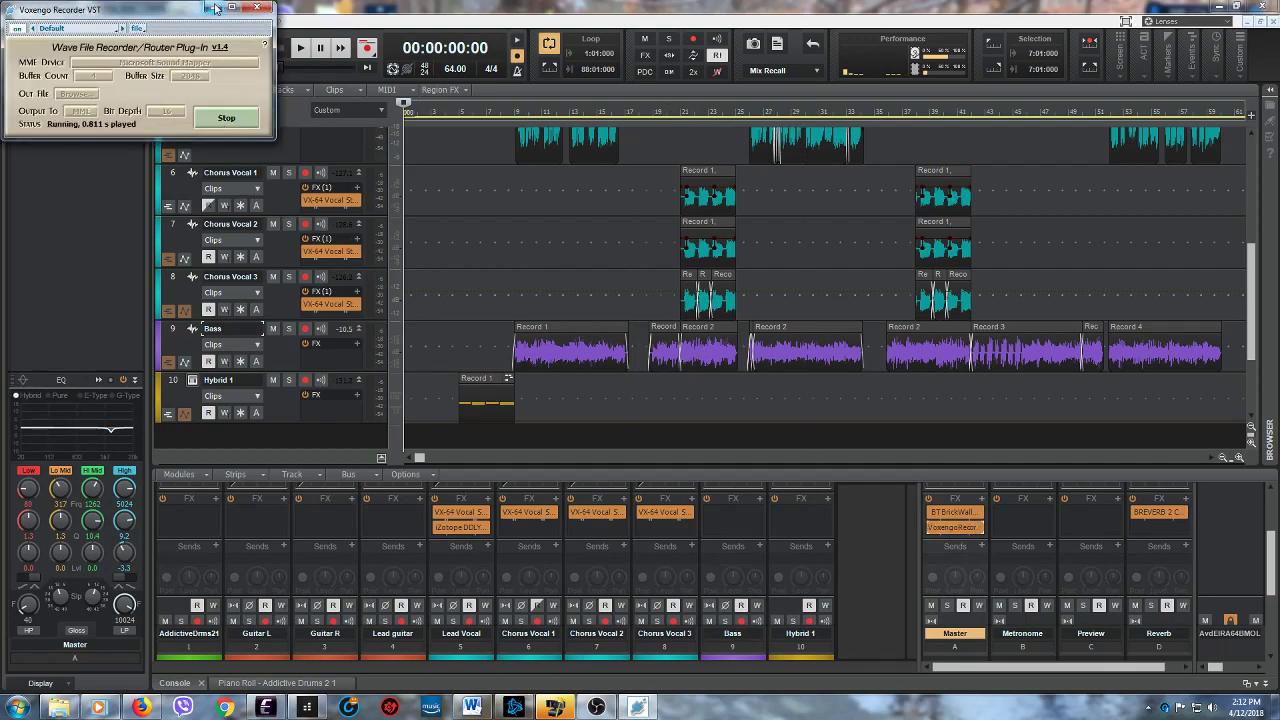
click(213, 8)
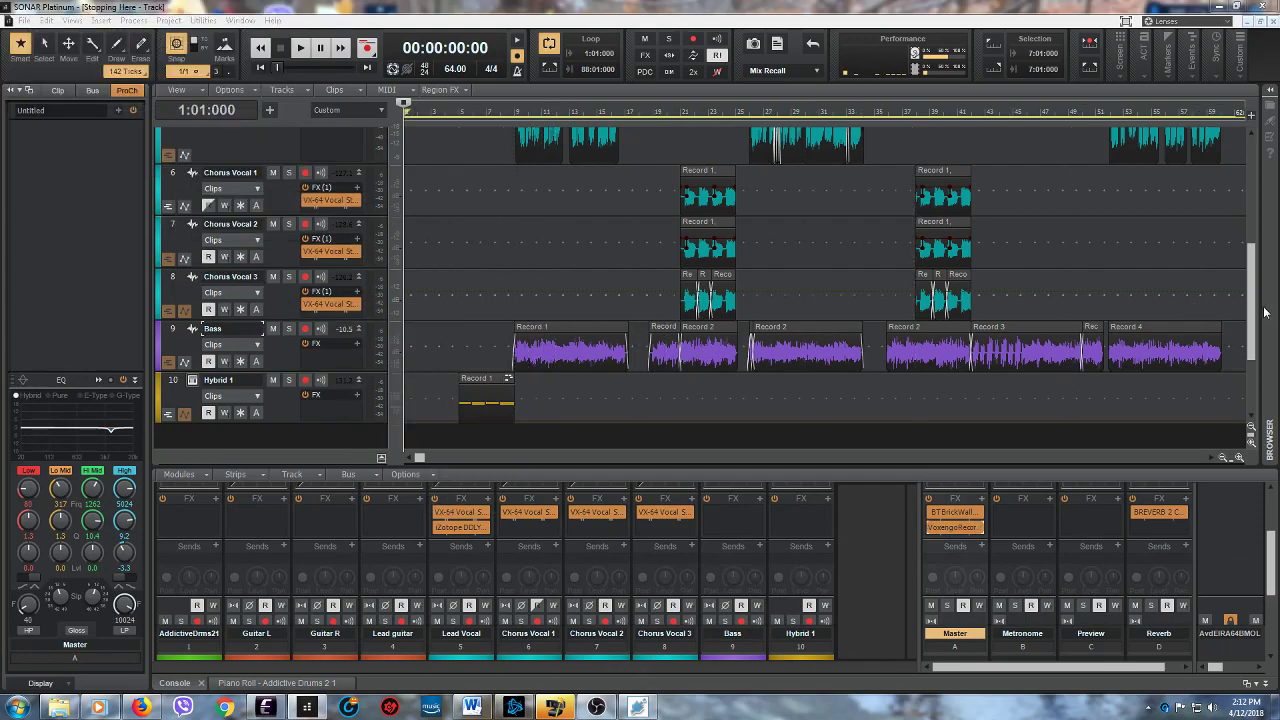
- Review the upper tracks of the arrangement and switch to the recent project "Mastering"
drag(1252, 310, 1249, 193)
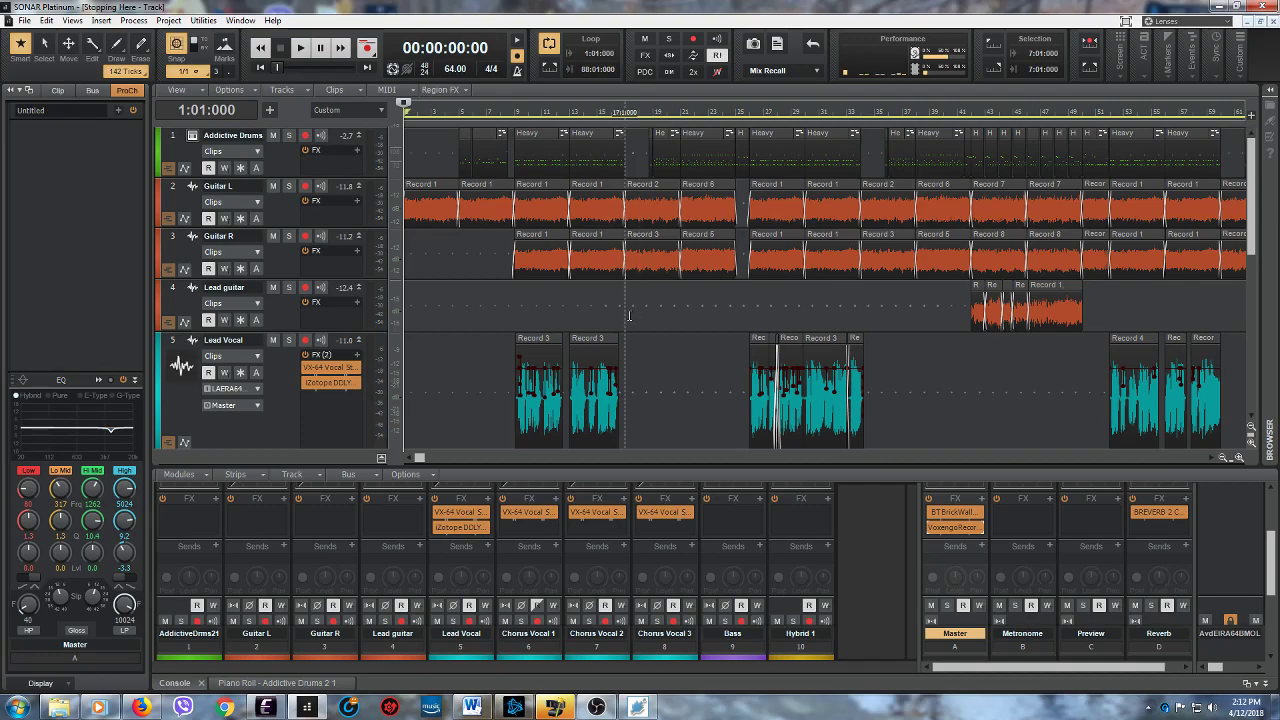
click(24, 20)
click(90, 236)
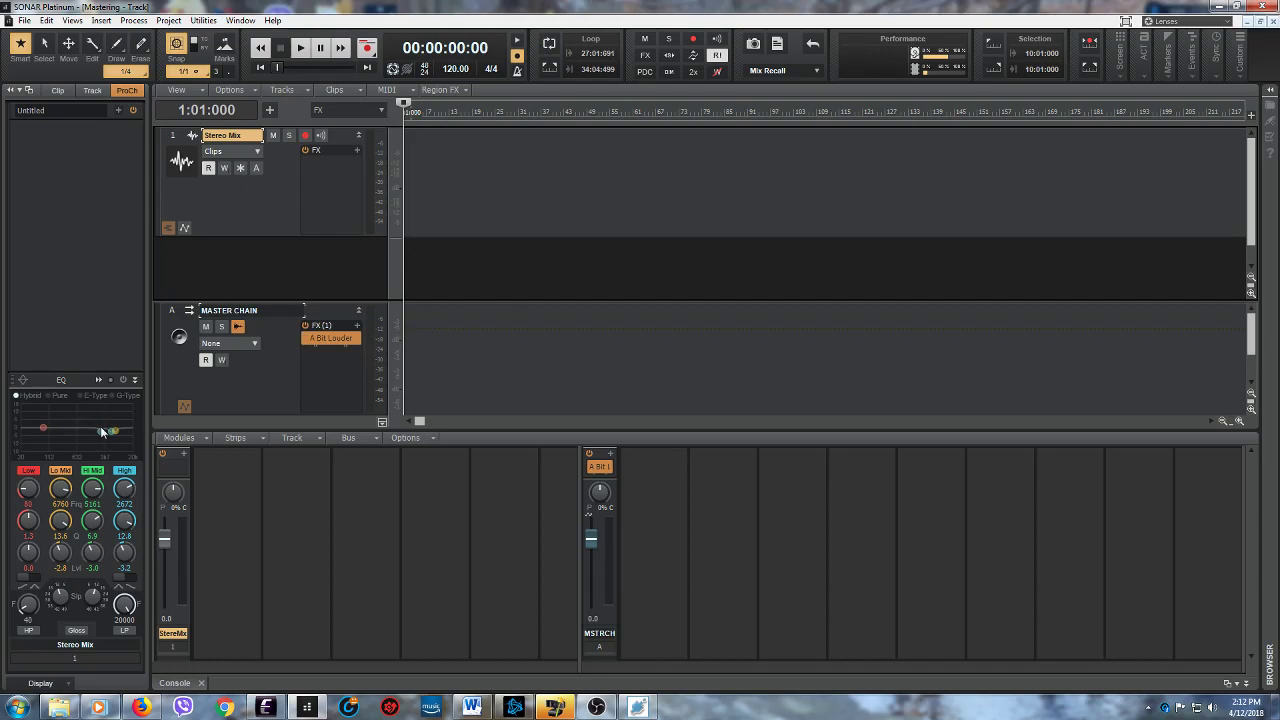
- Compare the ProChannel EQ and compressor settings of the Stereo Mix track and the MASTER CHAIN bus
click(272, 371)
click(270, 222)
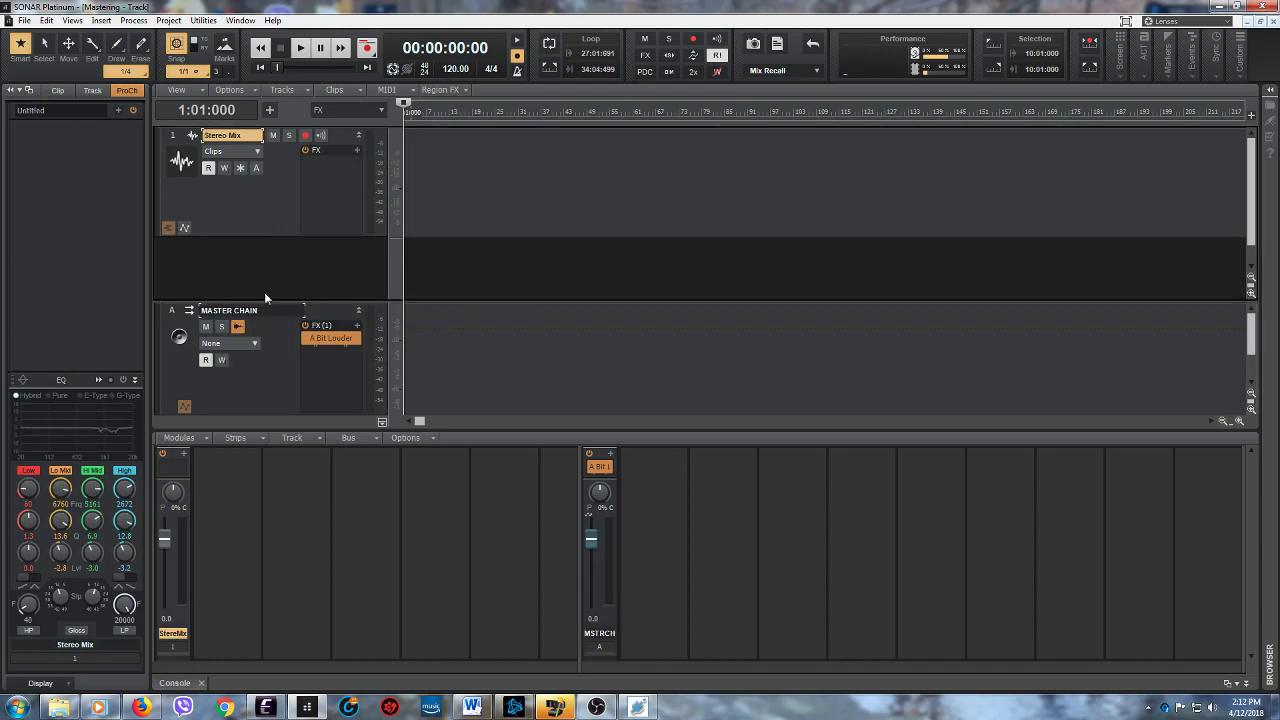
click(268, 378)
click(264, 207)
click(255, 380)
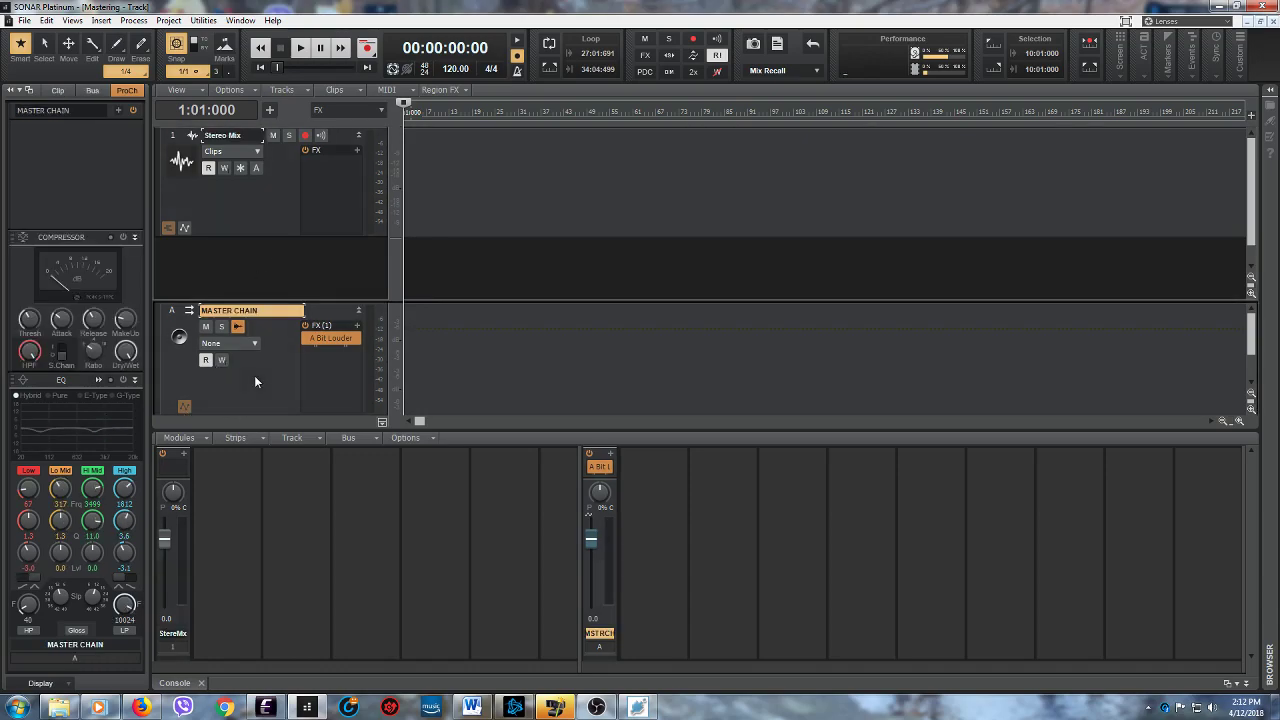
- Examine the Sonitus compressor settings within MASTER CHAIN's A Bit Louder effect again and close both effect windows
double_click(331, 339)
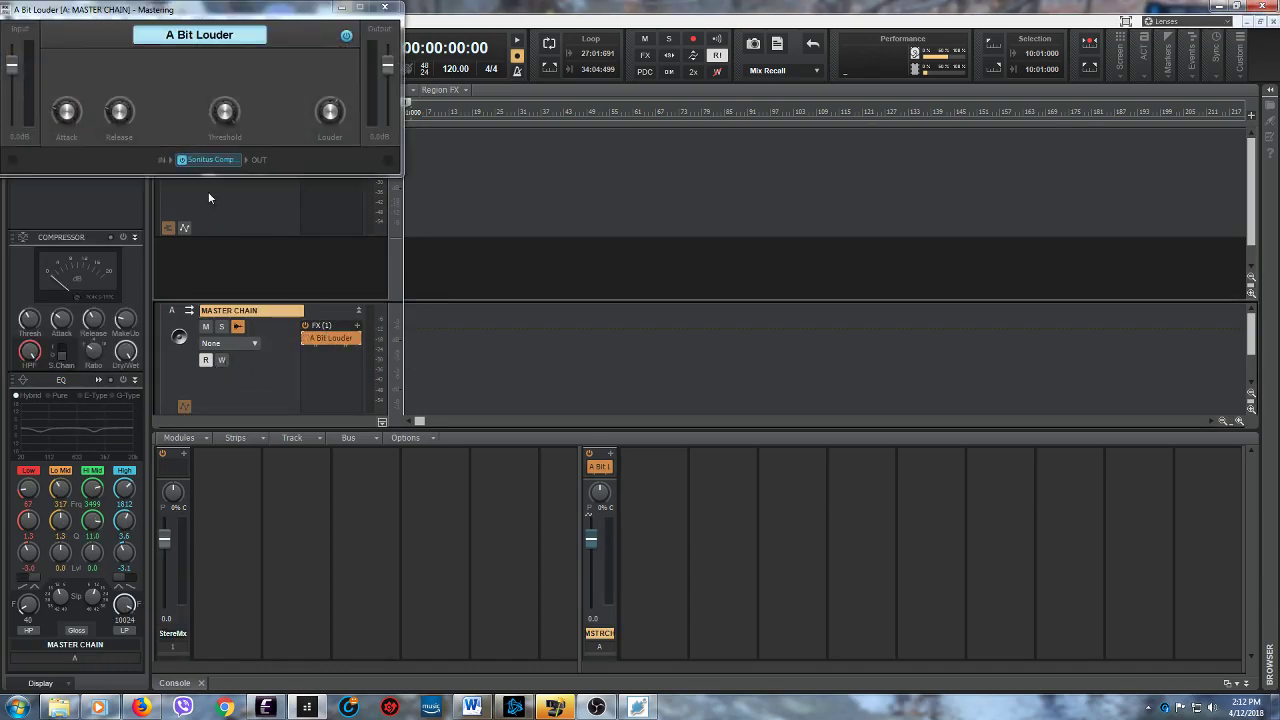
double_click(209, 162)
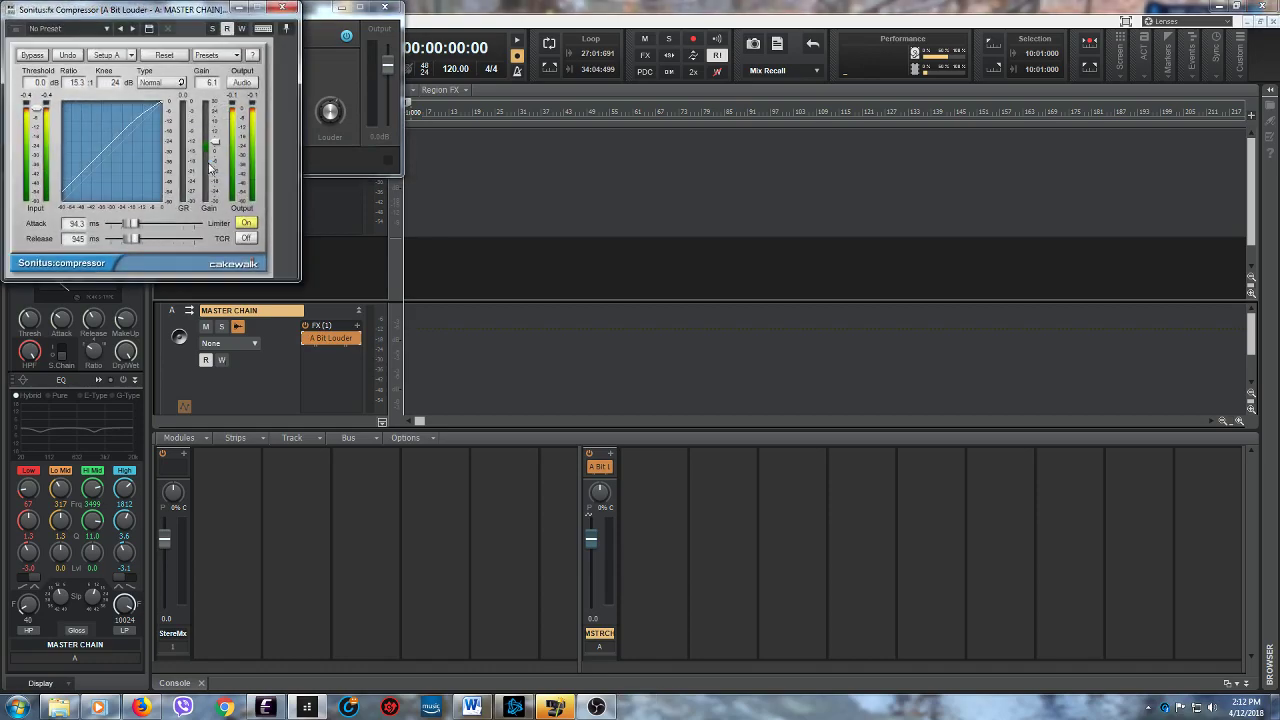
drag(176, 12, 637, 269)
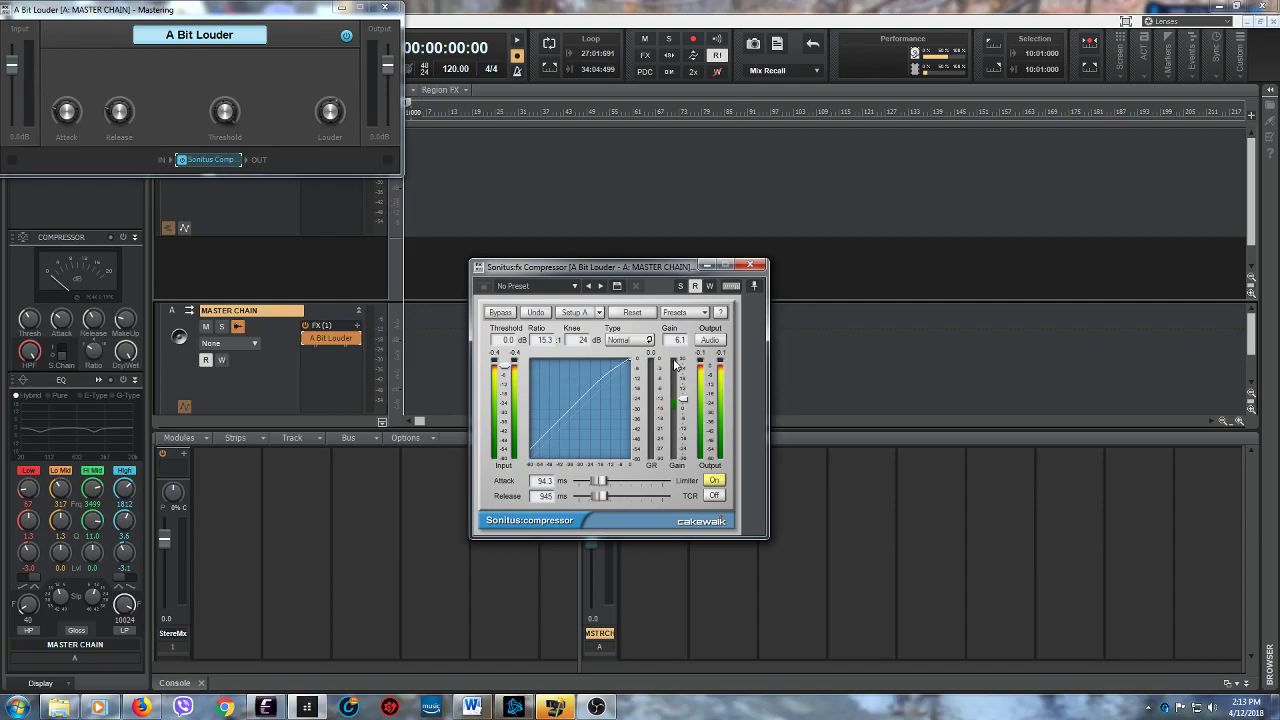
click(749, 267)
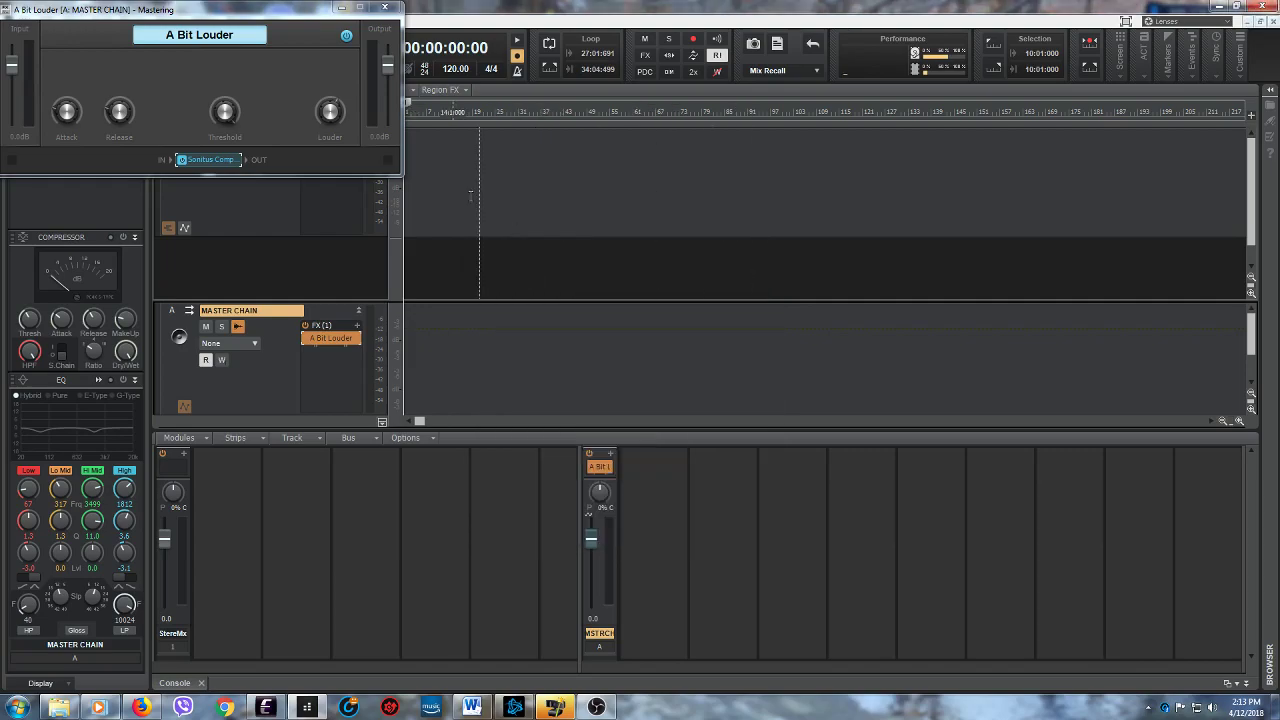
click(387, 10)
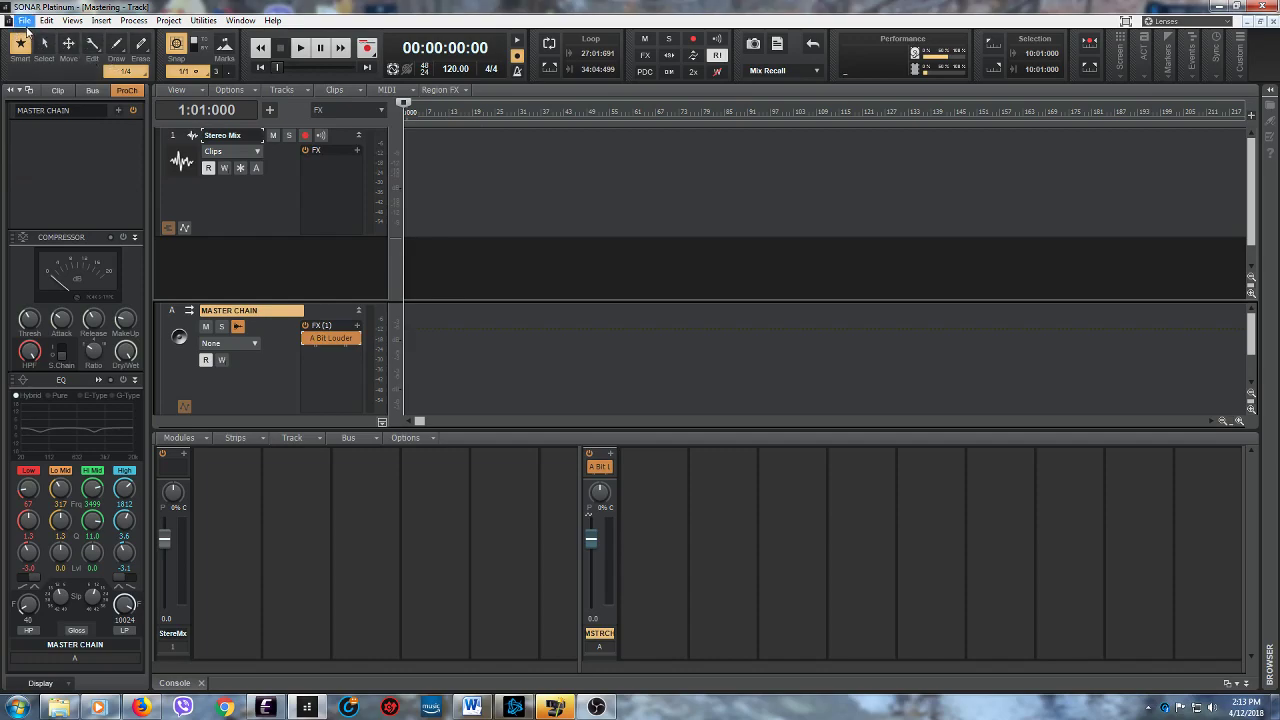
- Switch back to the recent project "Stopping Here" and select the Bass track
click(23, 20)
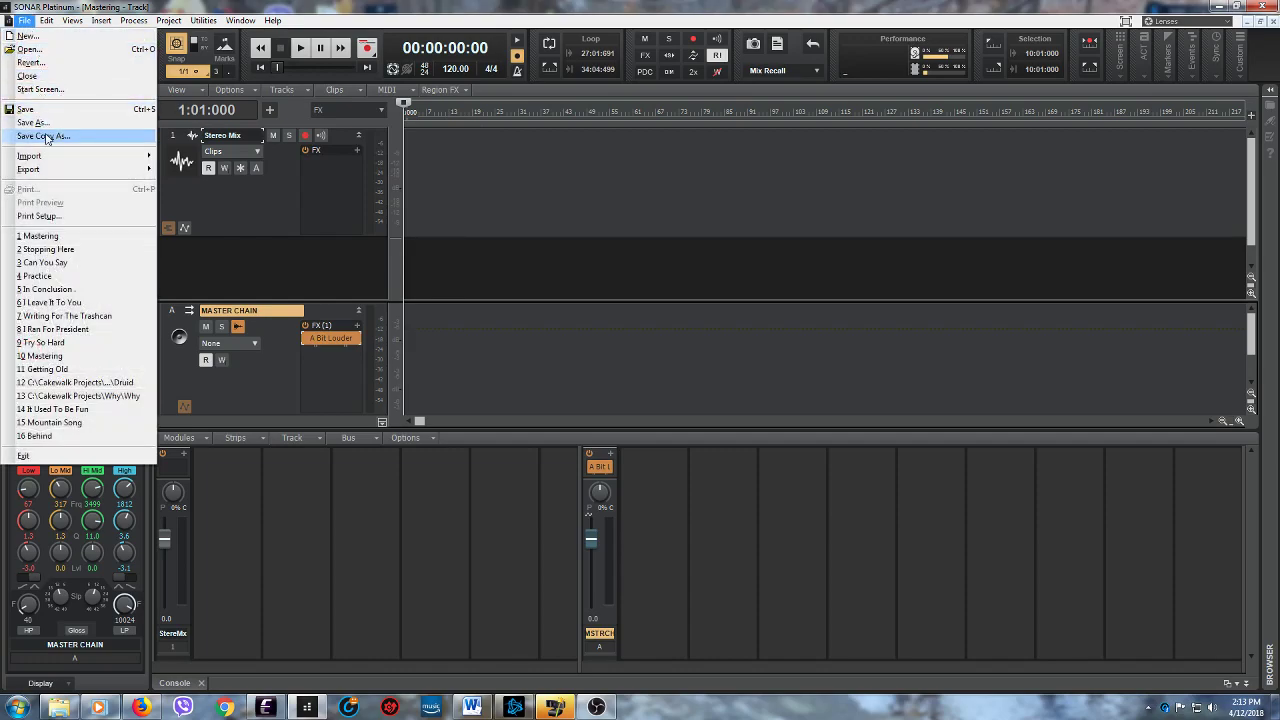
click(45, 249)
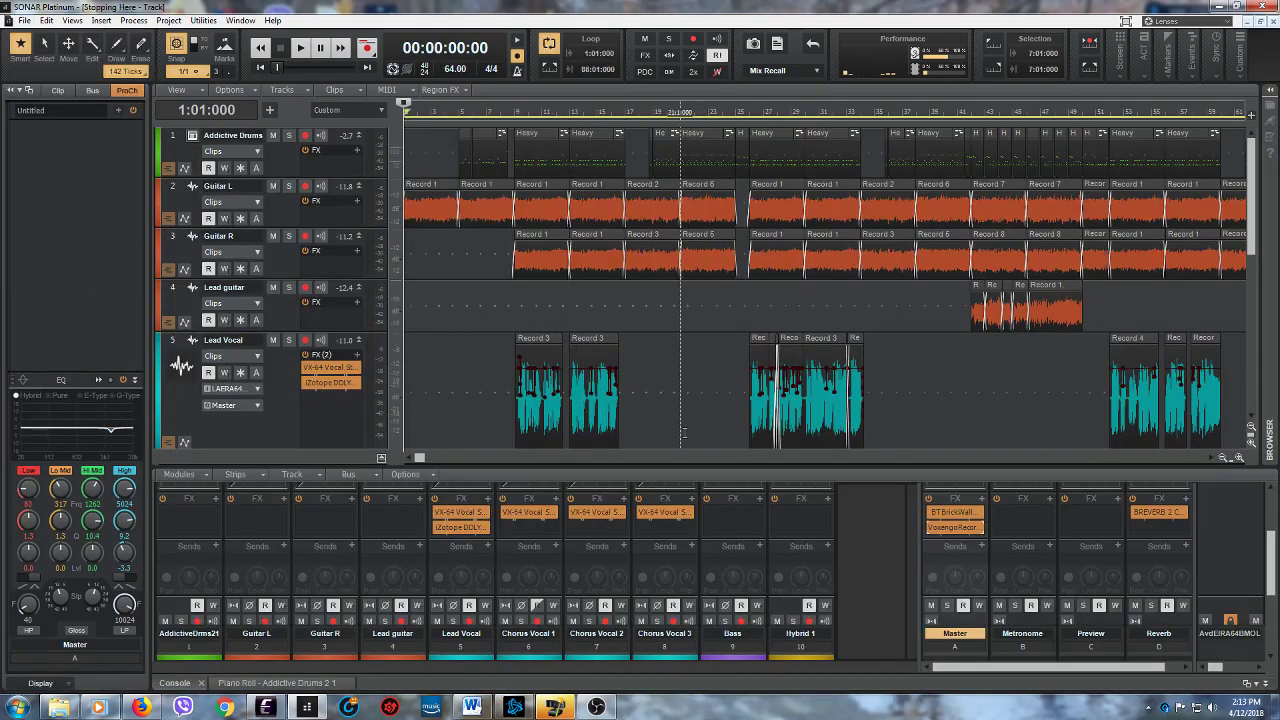
drag(1254, 252, 1266, 336)
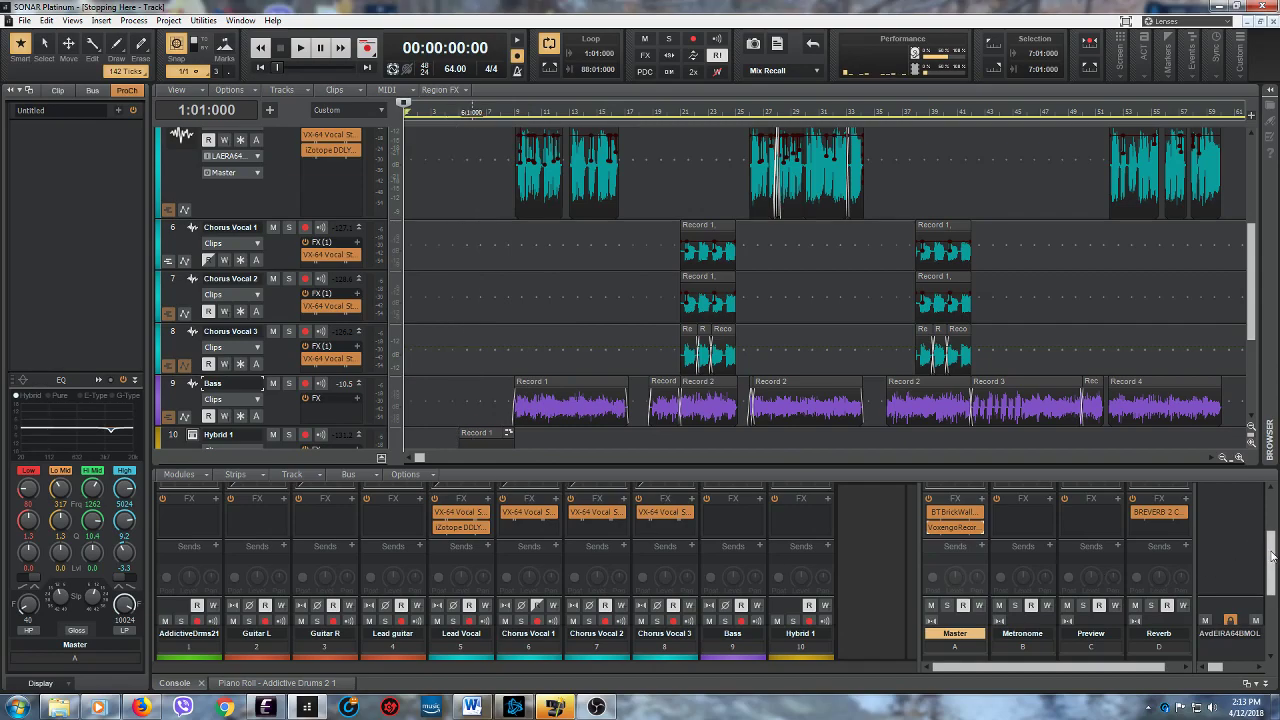
scroll(1270, 557, down, 3)
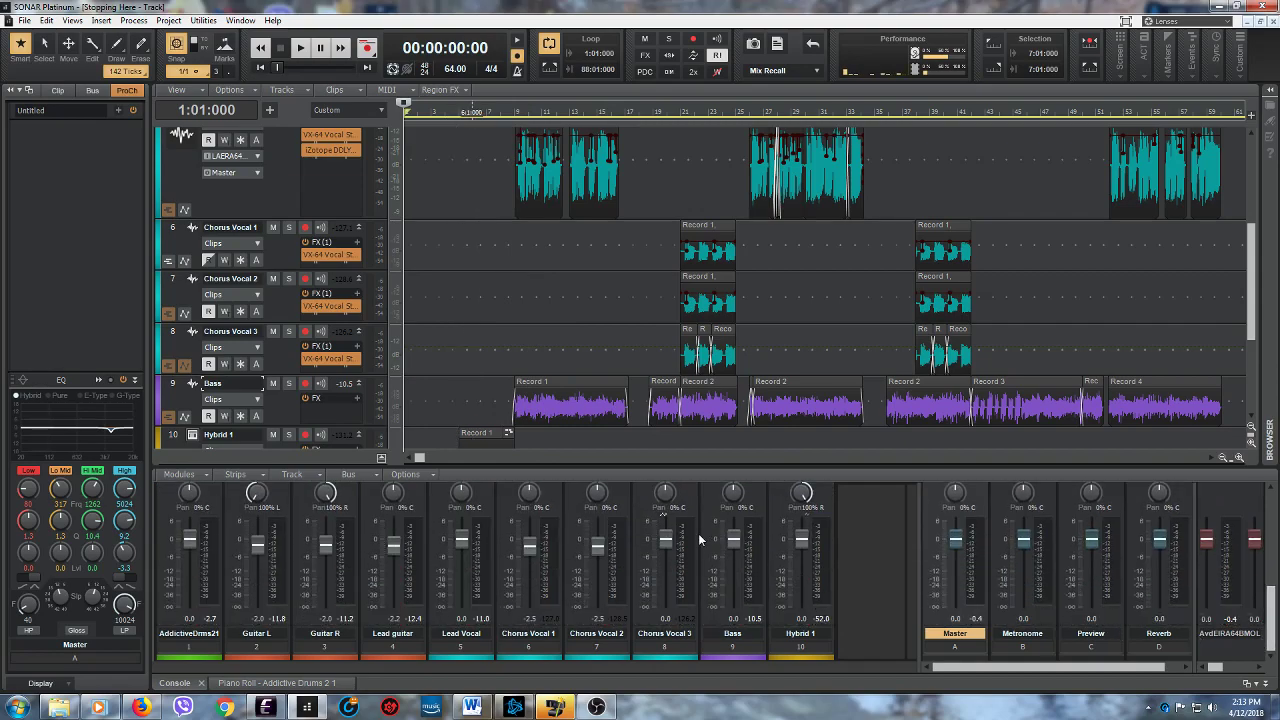
click(278, 413)
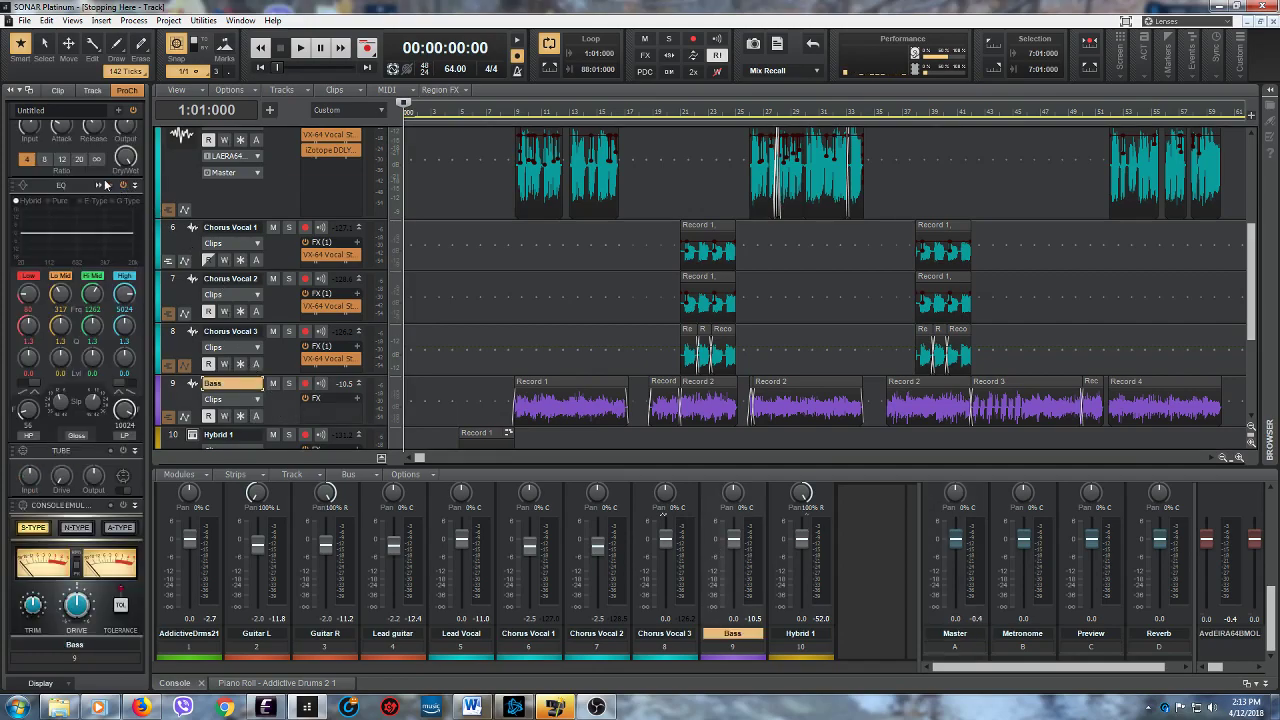
- Lower the output level of the Bass track's ProChannel compressor slightly
scroll(75, 180, up, 2)
scroll(75, 180, up, 1)
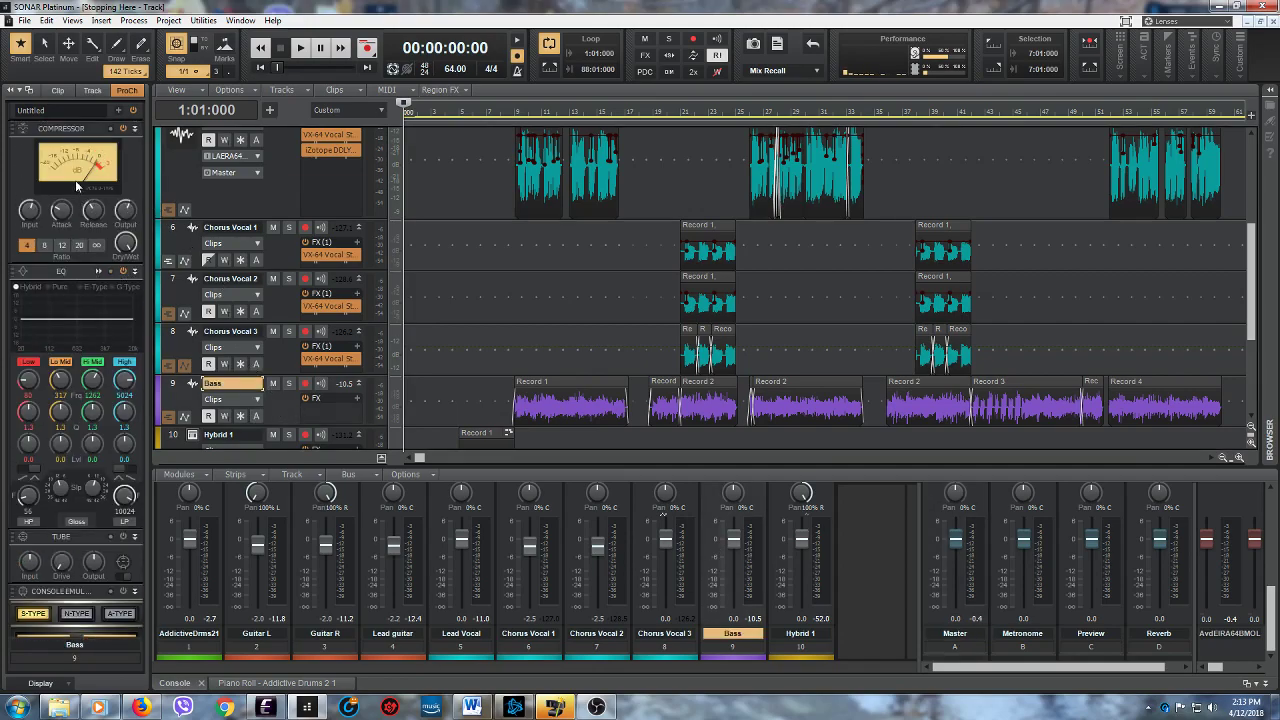
mouse_move(127, 209)
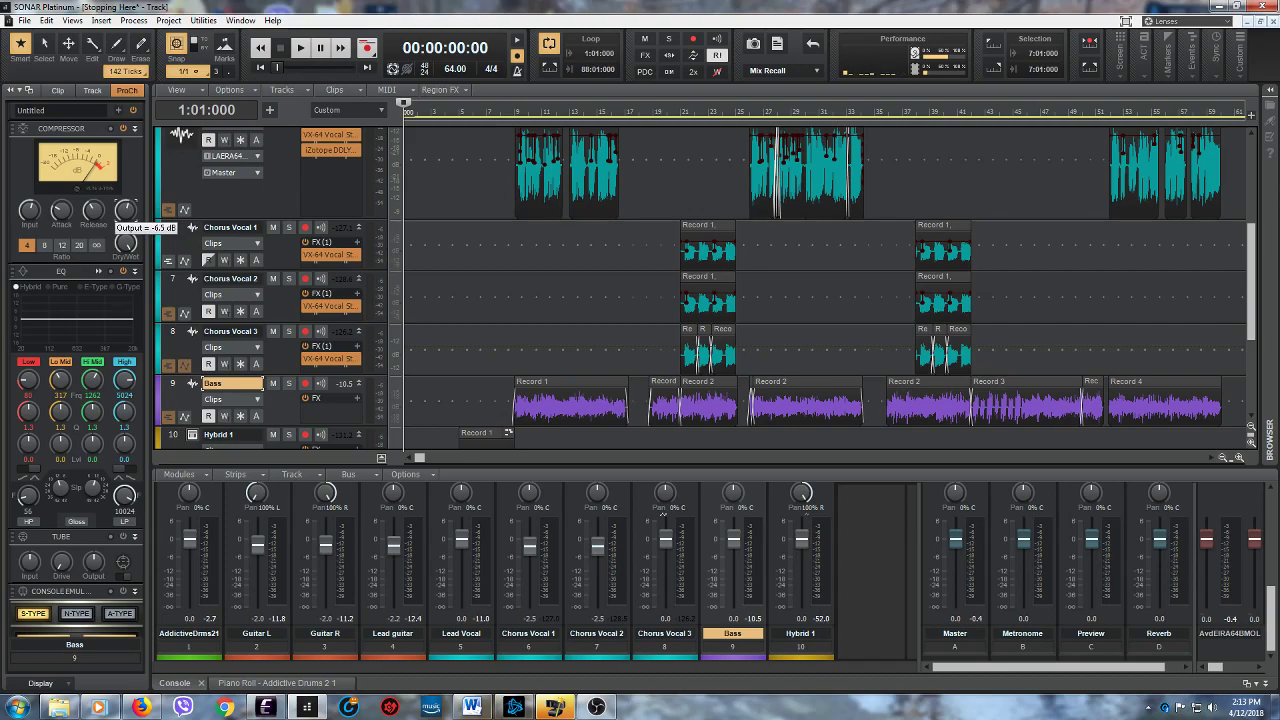
drag(125, 211, 125, 215)
mouse_move(126, 213)
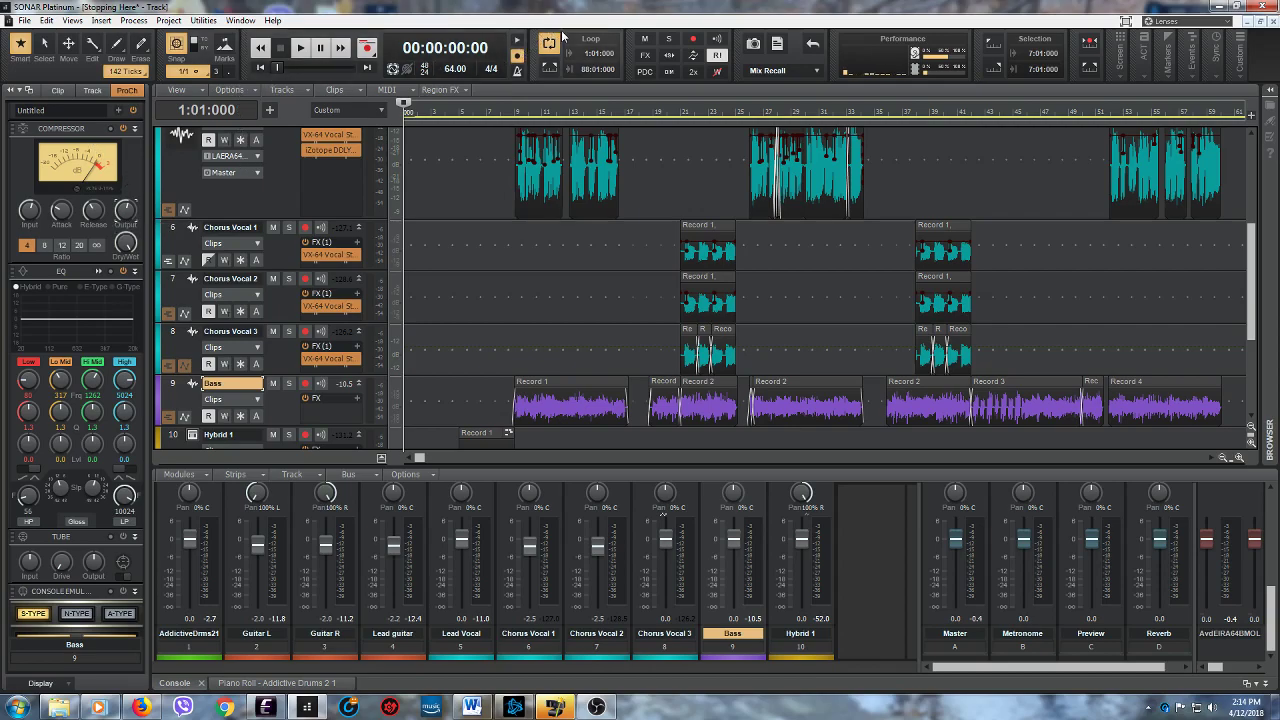
- Turn off loop playback and save the project
click(22, 21)
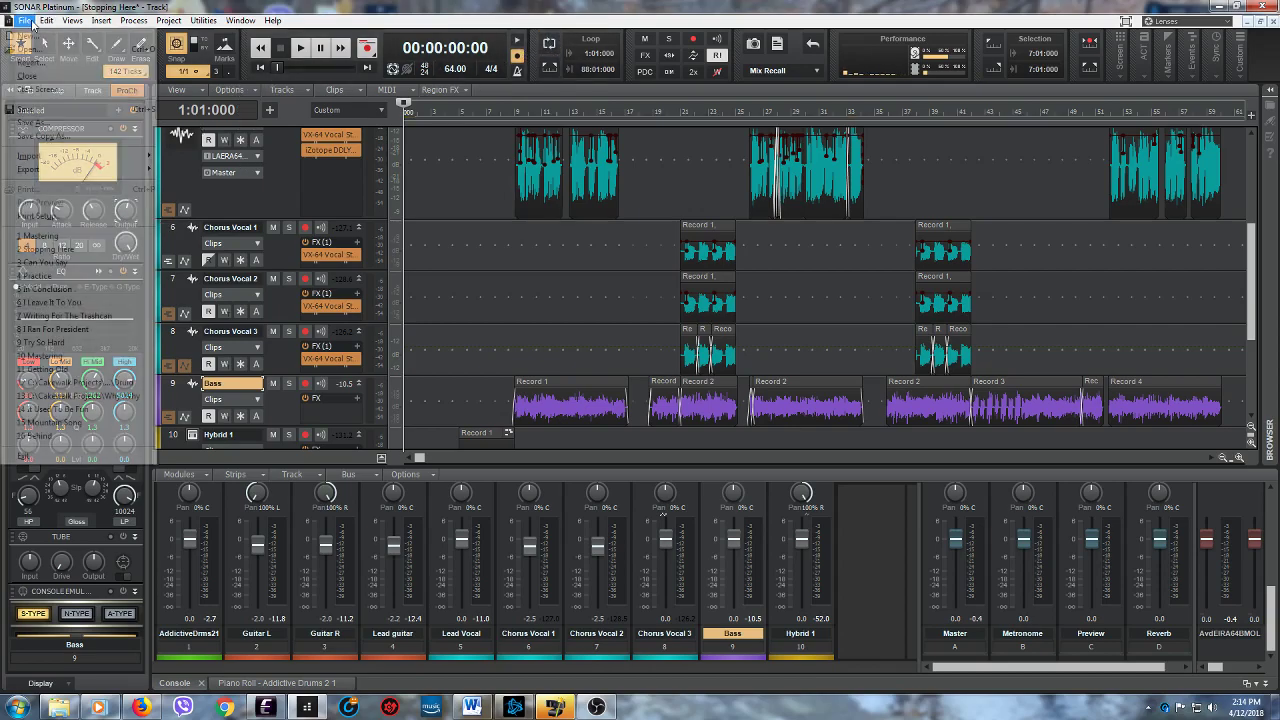
click(22, 21)
- Export the entire mix as a stereo Wave file named "Stopping Here 3" in the Music folder
click(22, 21)
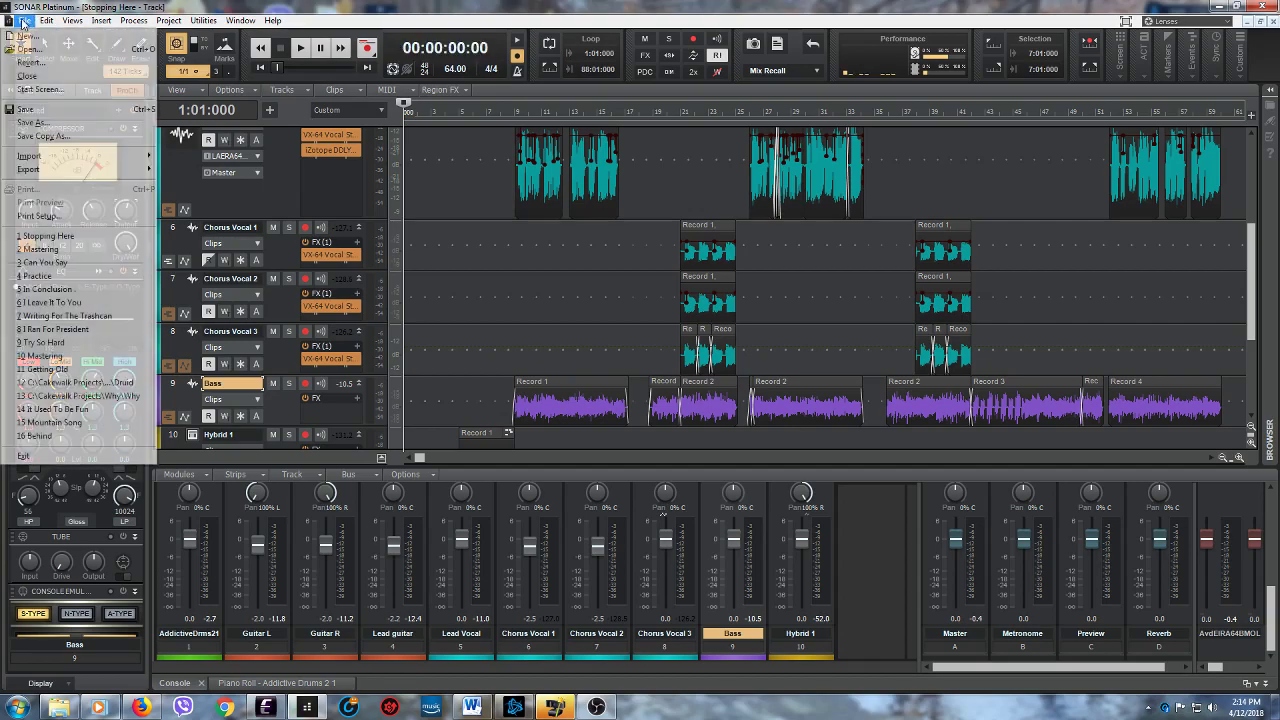
mouse_move(68, 163)
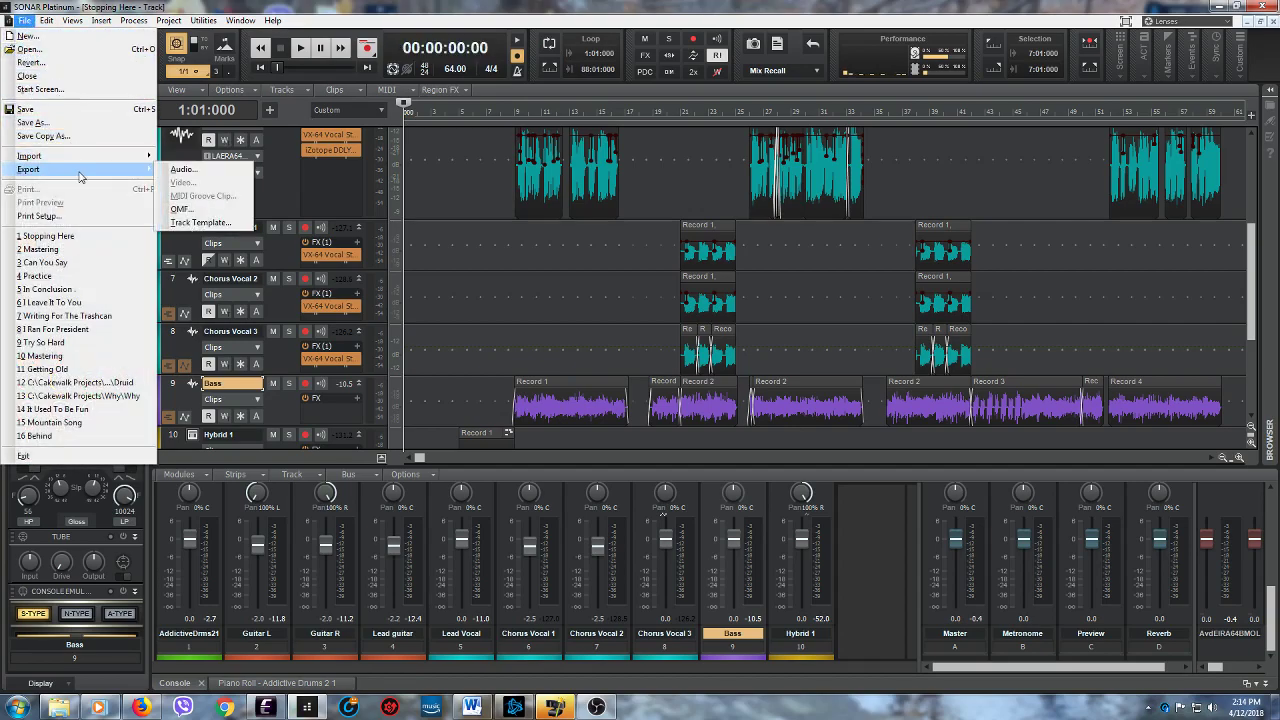
click(182, 170)
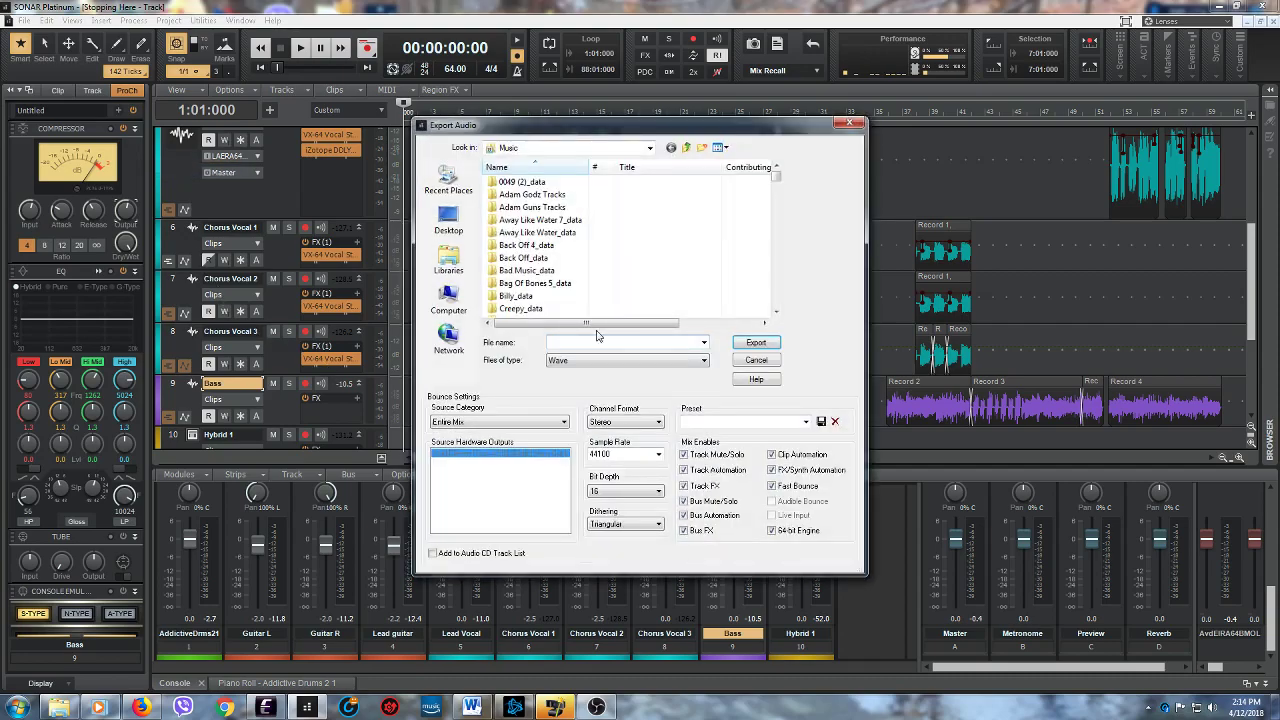
drag(770, 232, 781, 276)
click(527, 220)
click(605, 342)
click(605, 342)
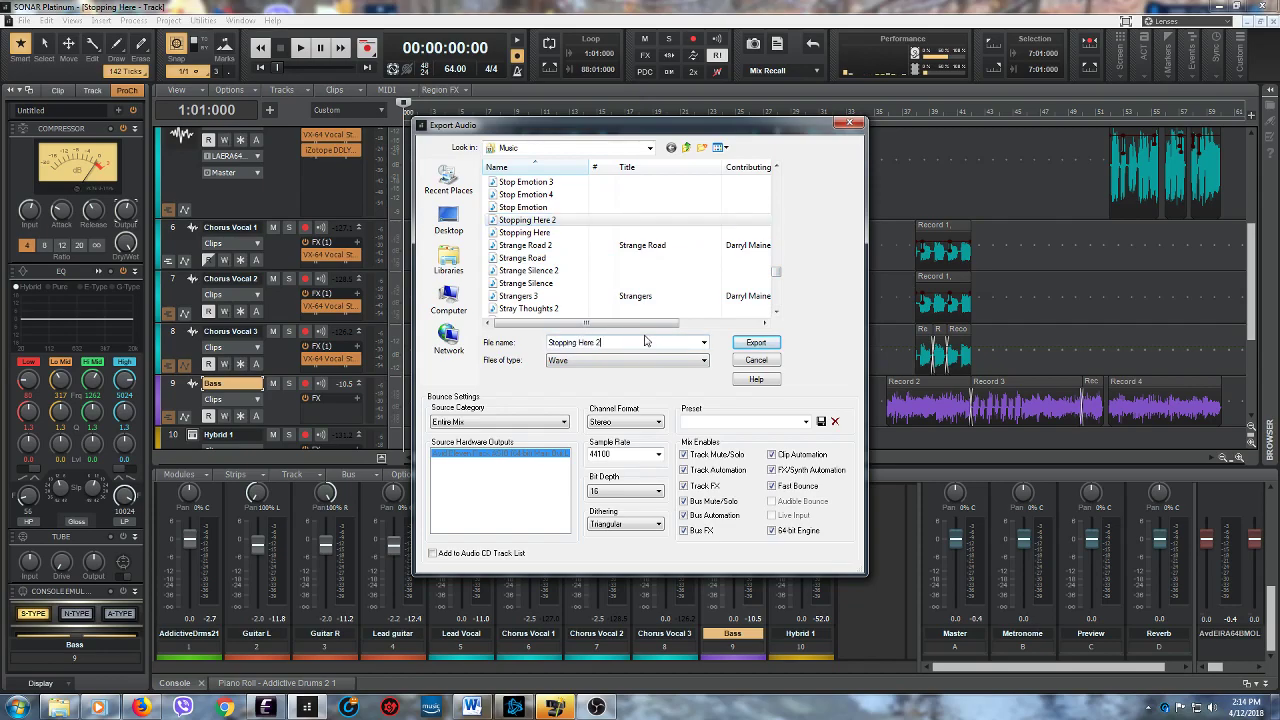
key(BackSpace)
text(3)
click(756, 343)
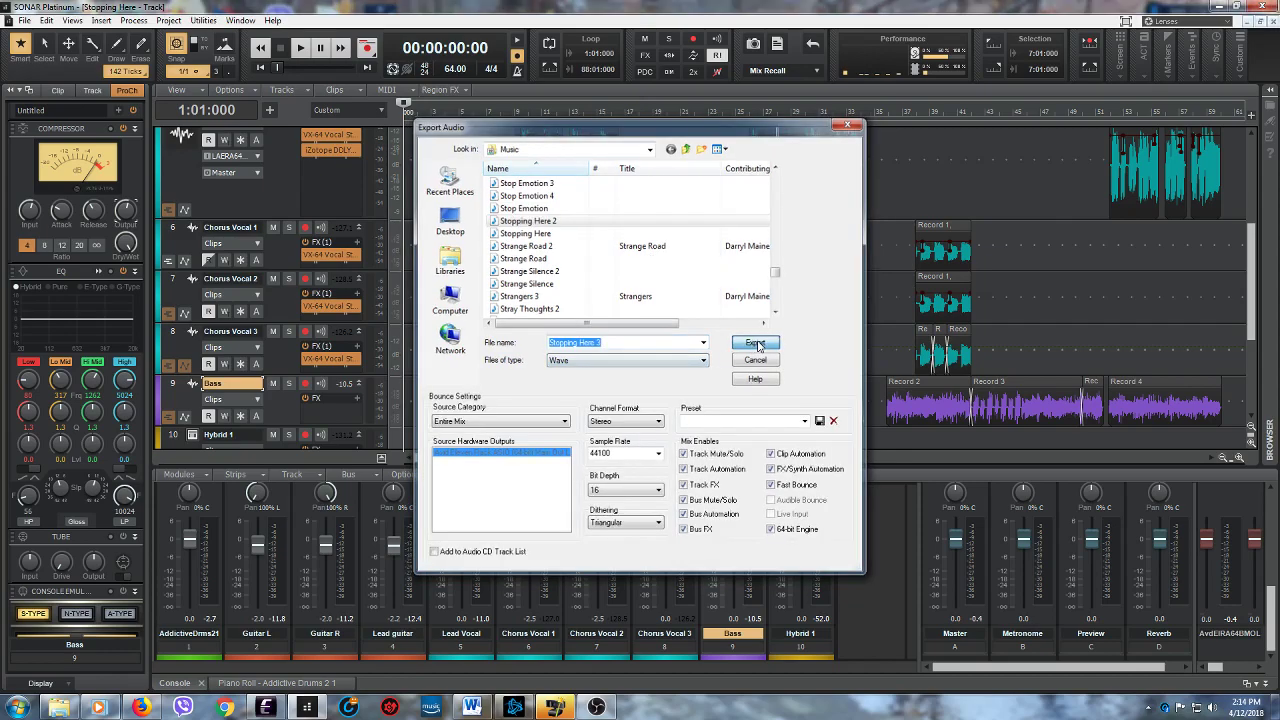
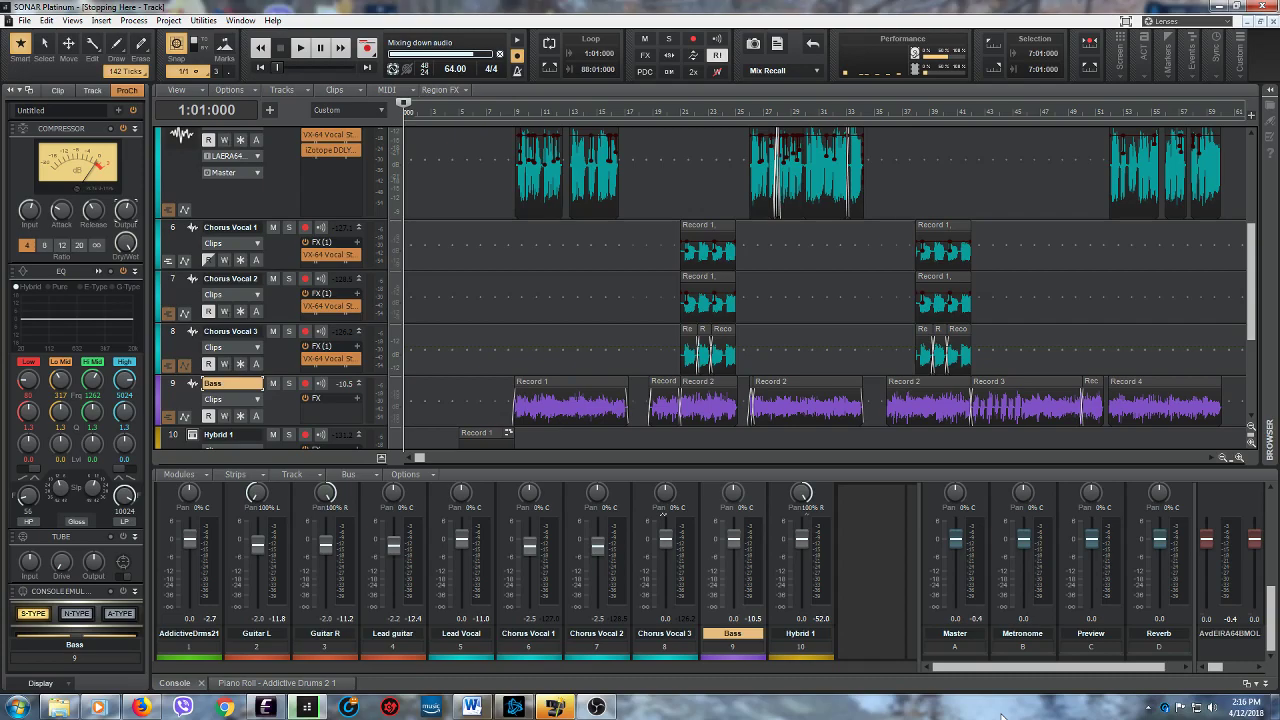
- Stop the Voxengo Recorder plug-in on the Master bus and minimize its window
click(810, 213)
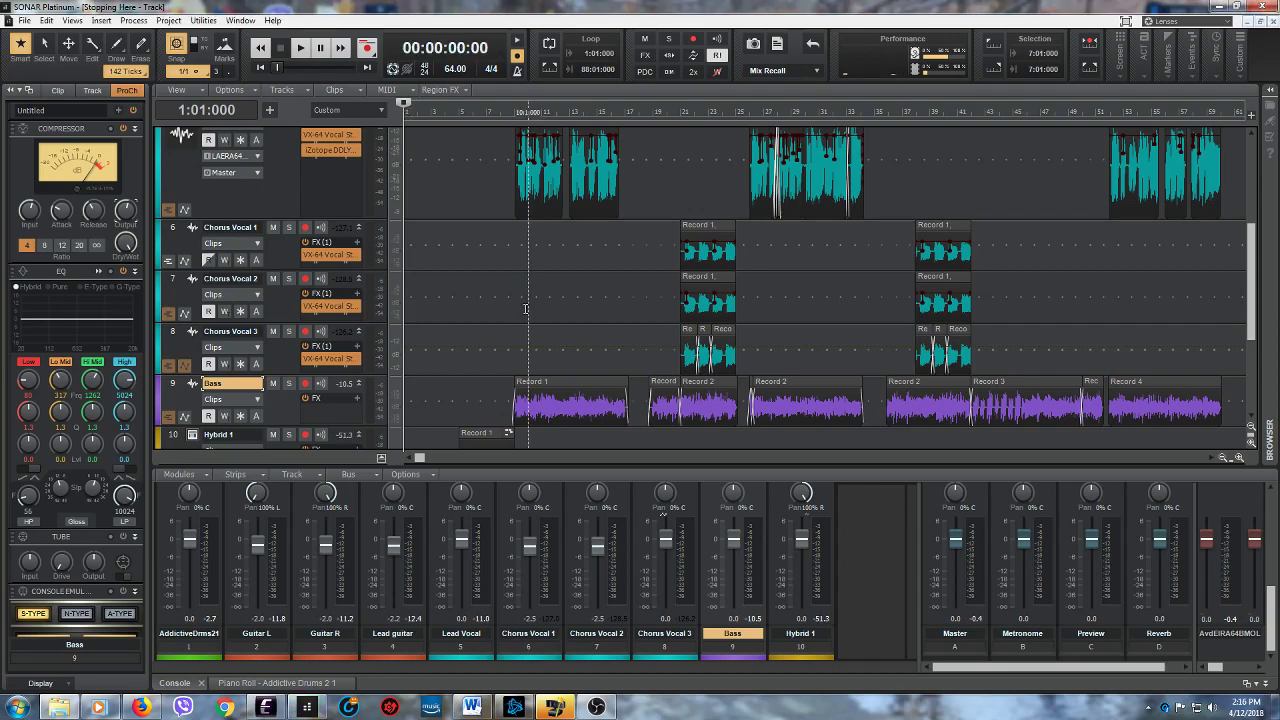
drag(1270, 627, 1271, 576)
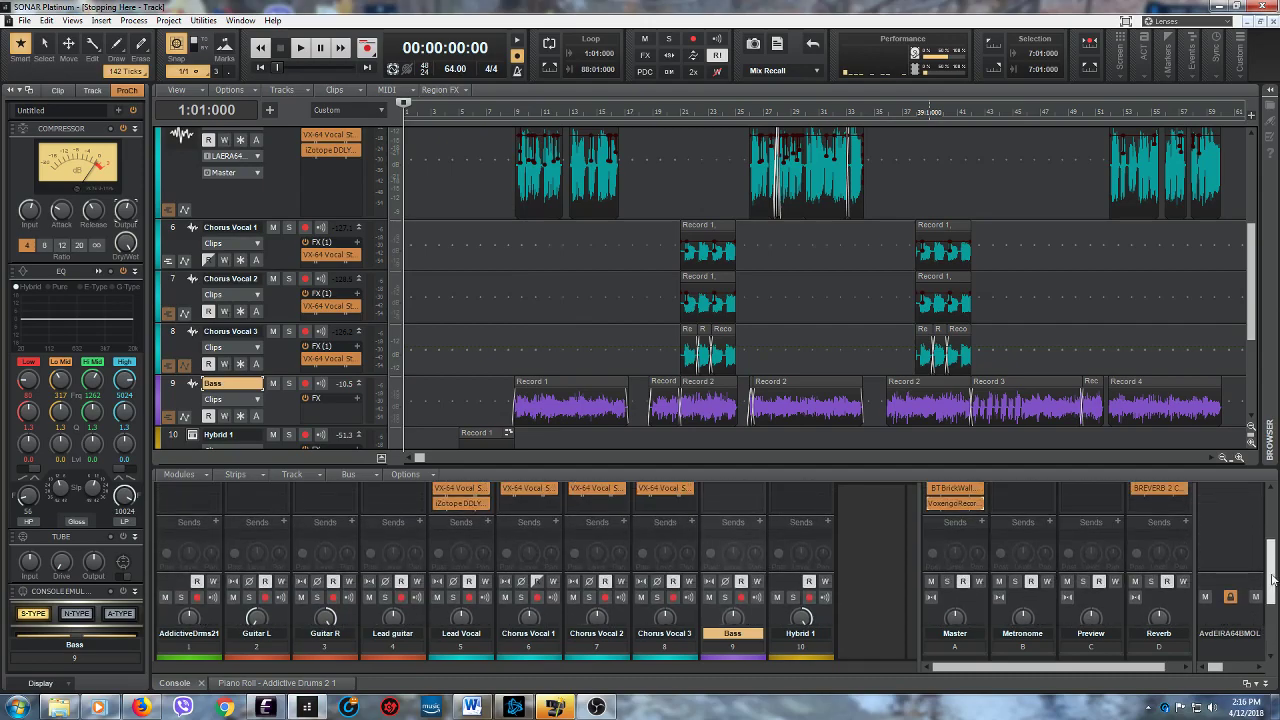
double_click(956, 503)
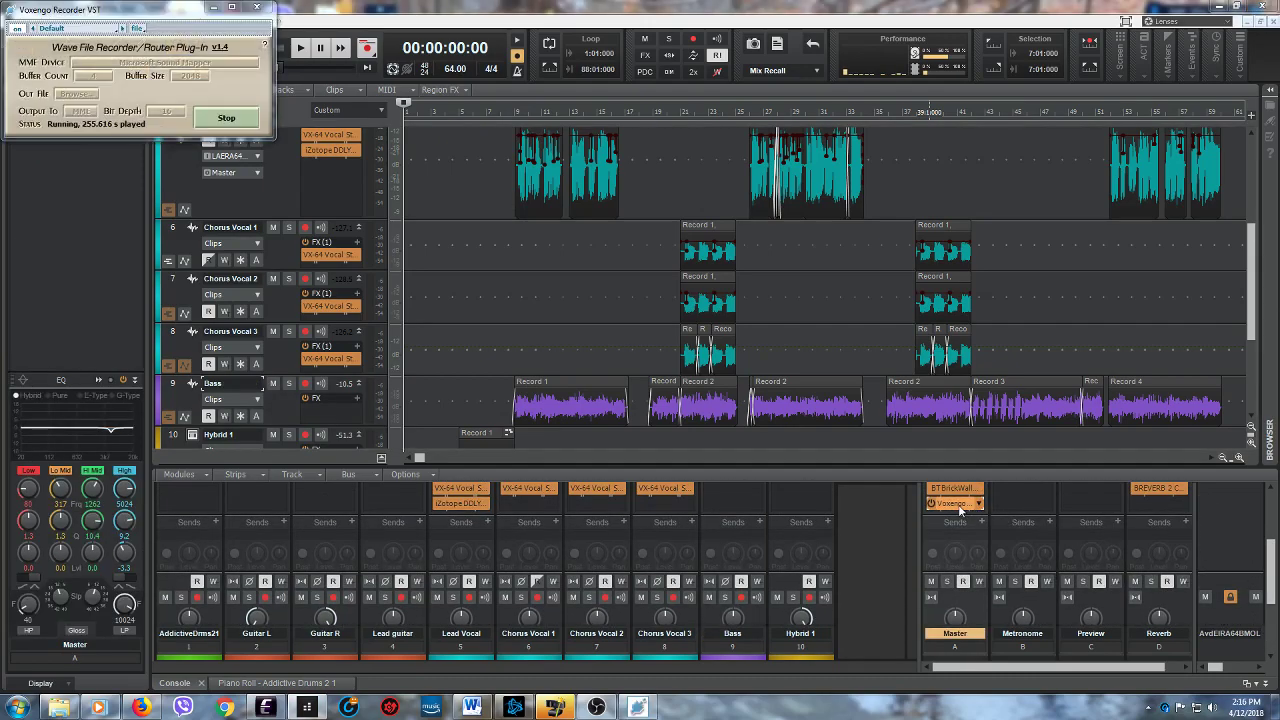
click(226, 118)
click(218, 7)
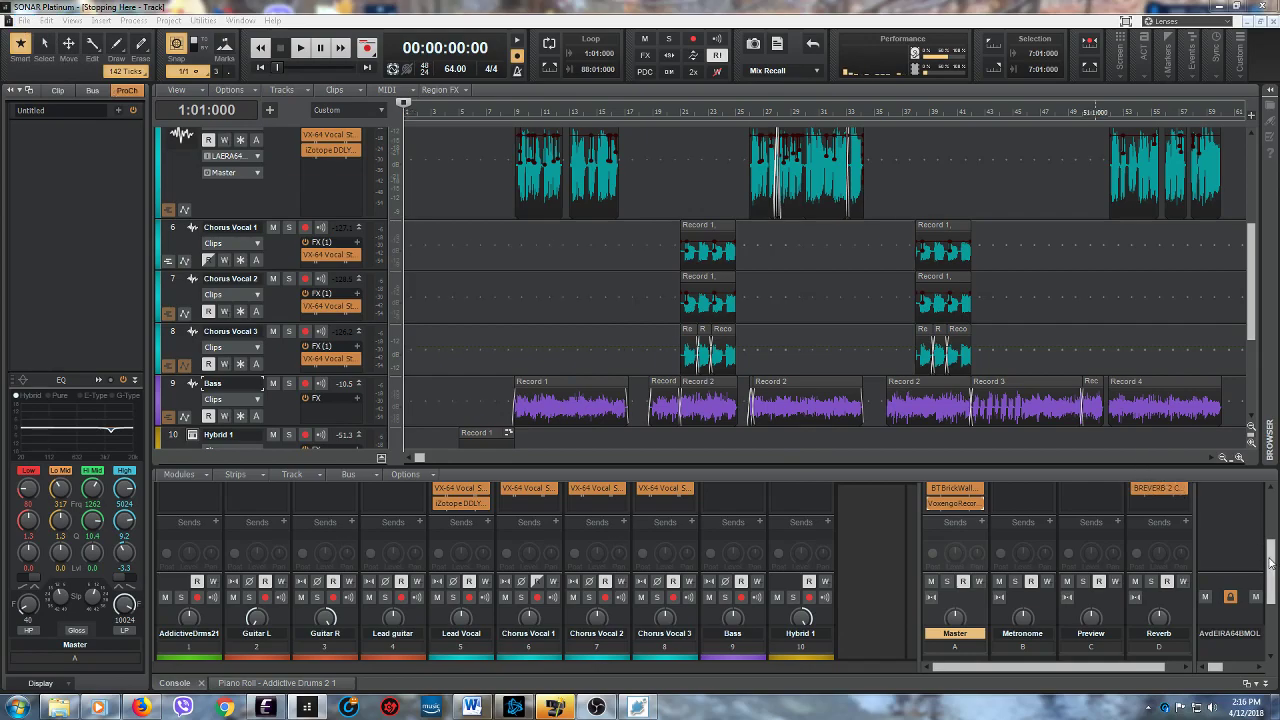
scroll(1266, 560, down, 2)
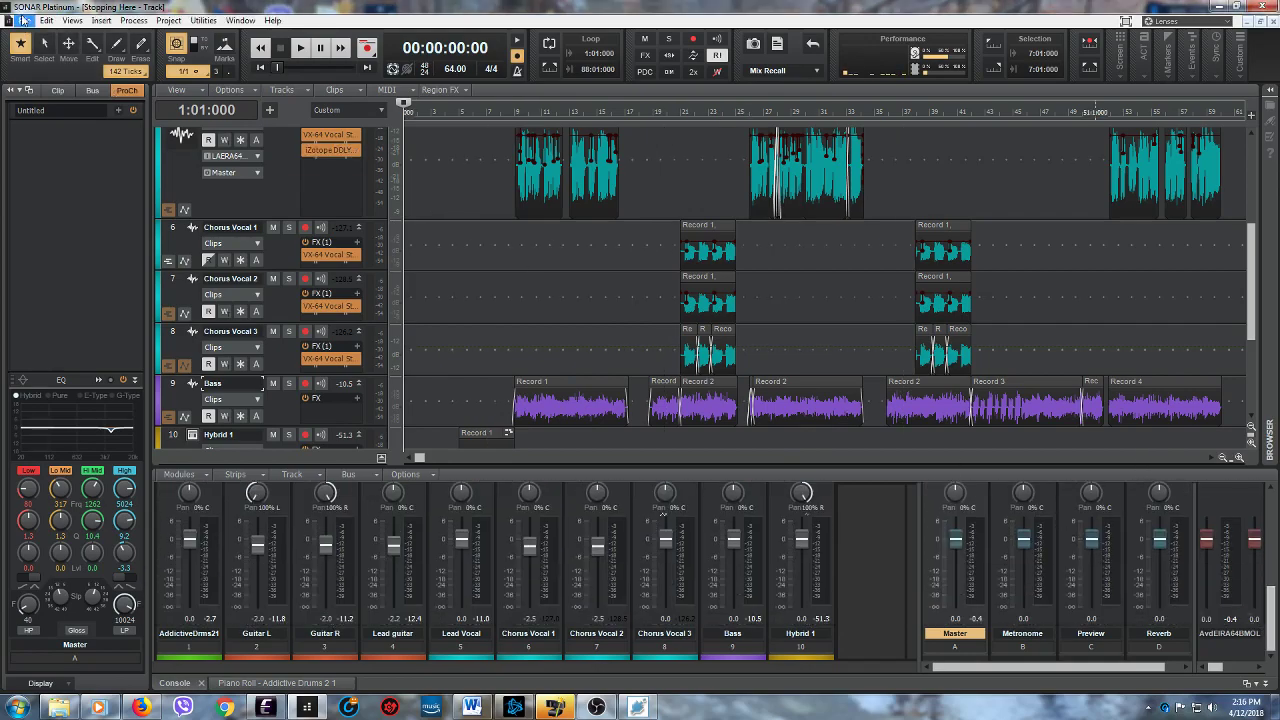
- Open the recent project "Mastering"
click(23, 20)
click(24, 21)
click(24, 21)
click(79, 253)
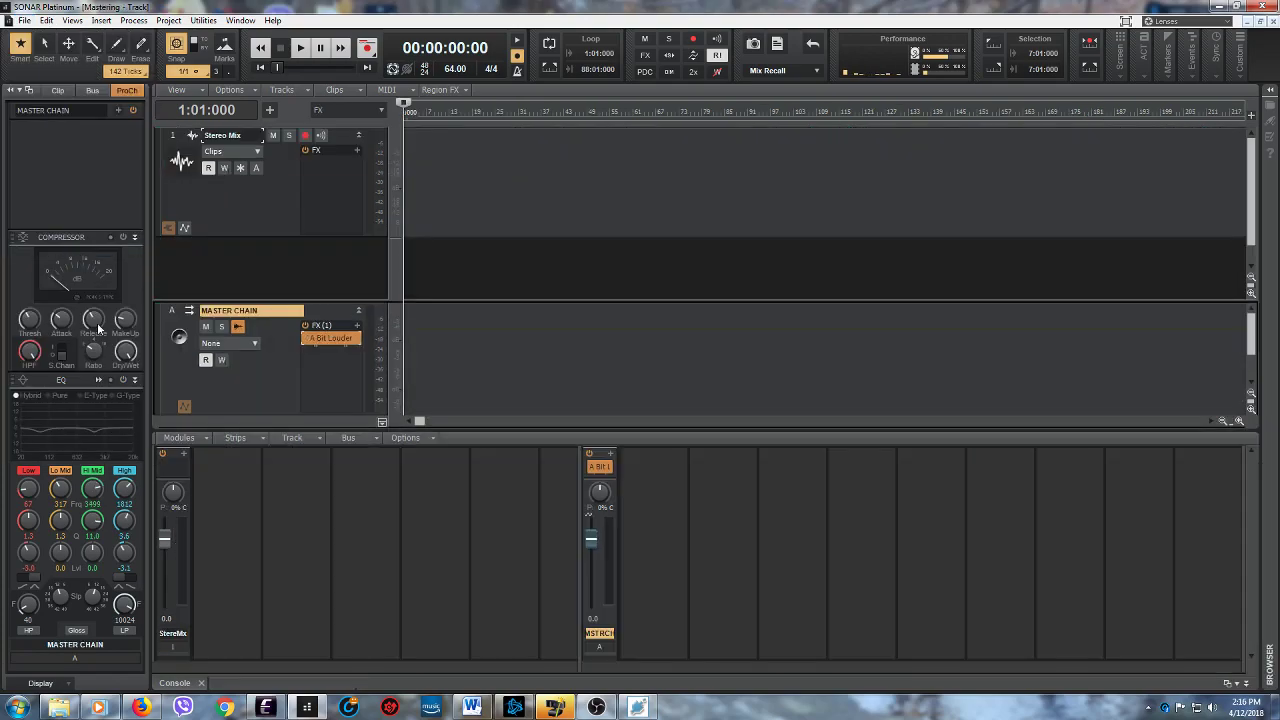
- Bring the file "Stopping Here 3" from the Music folder onto the Stereo Mix track and minimize the folder window
click(59, 707)
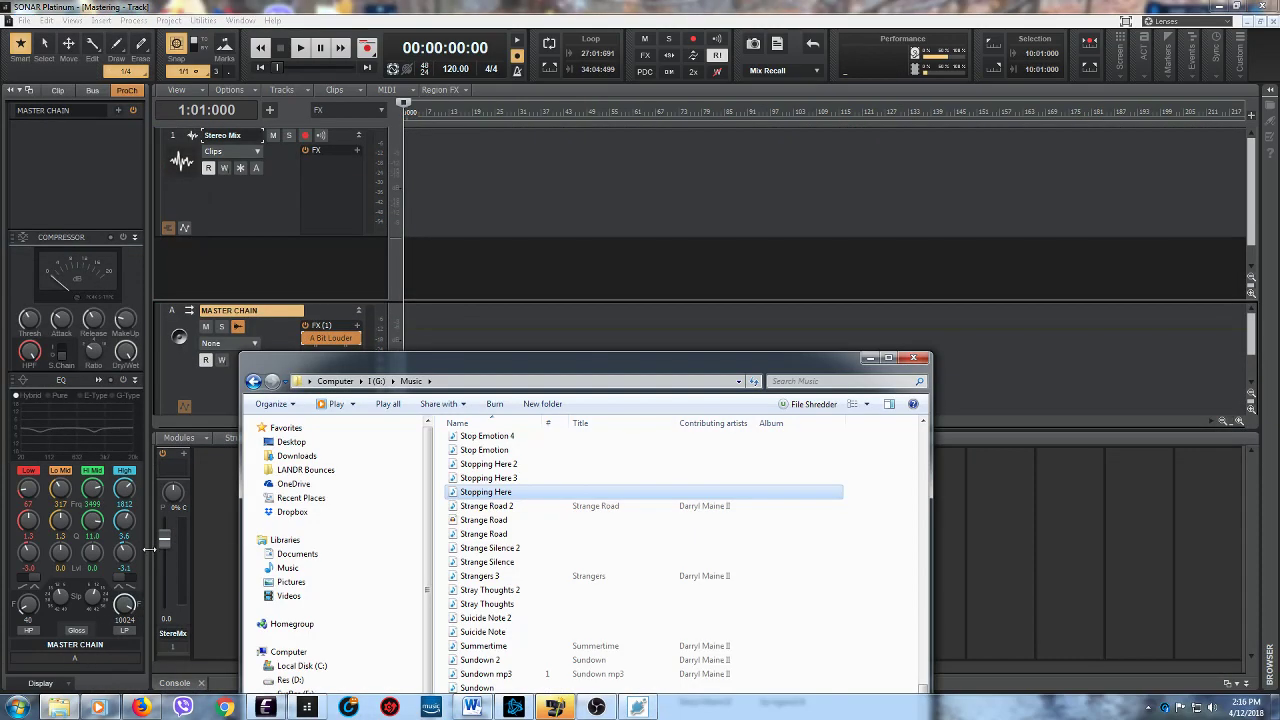
click(496, 478)
drag(496, 480, 424, 179)
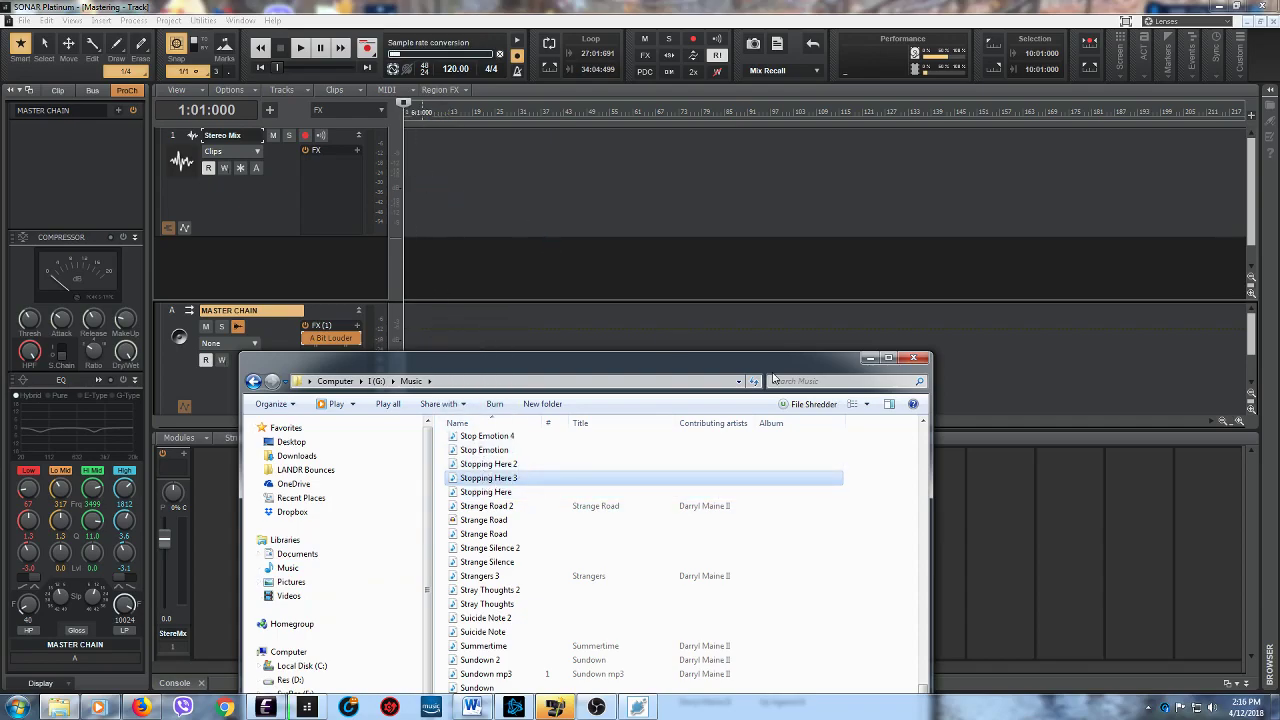
click(869, 362)
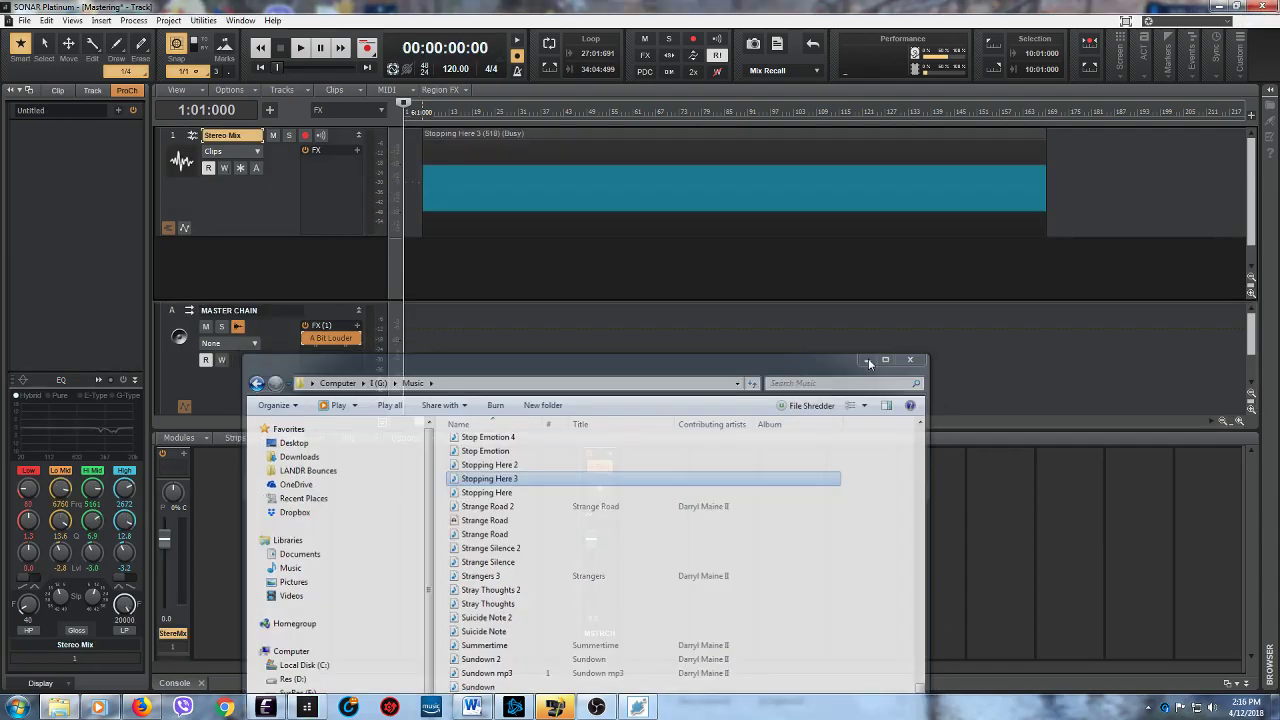
- Move the "Stopping Here 3" clip to the very start of the project at 1:01:000
drag(526, 133, 508, 133)
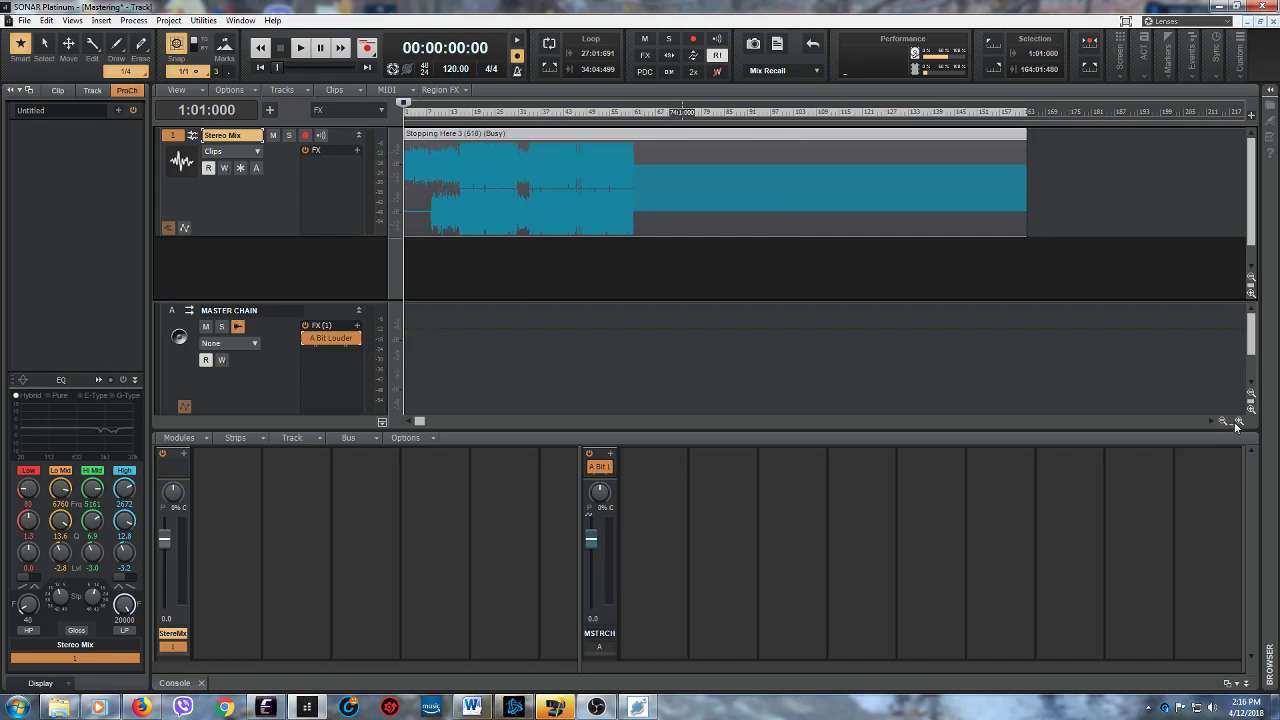
mouse_move(1231, 422)
mouse_down()
mouse_move(1163, 406)
mouse_move(1179, 406)
mouse_up()
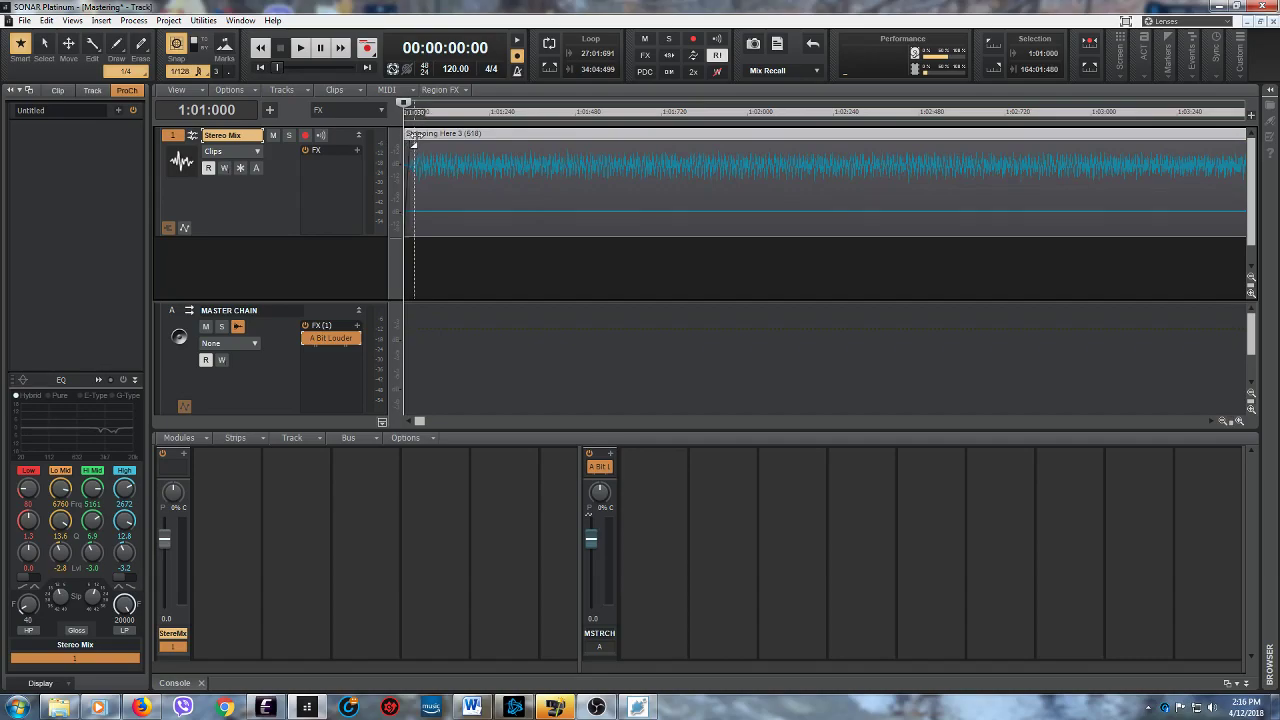
drag(1231, 422, 1139, 412)
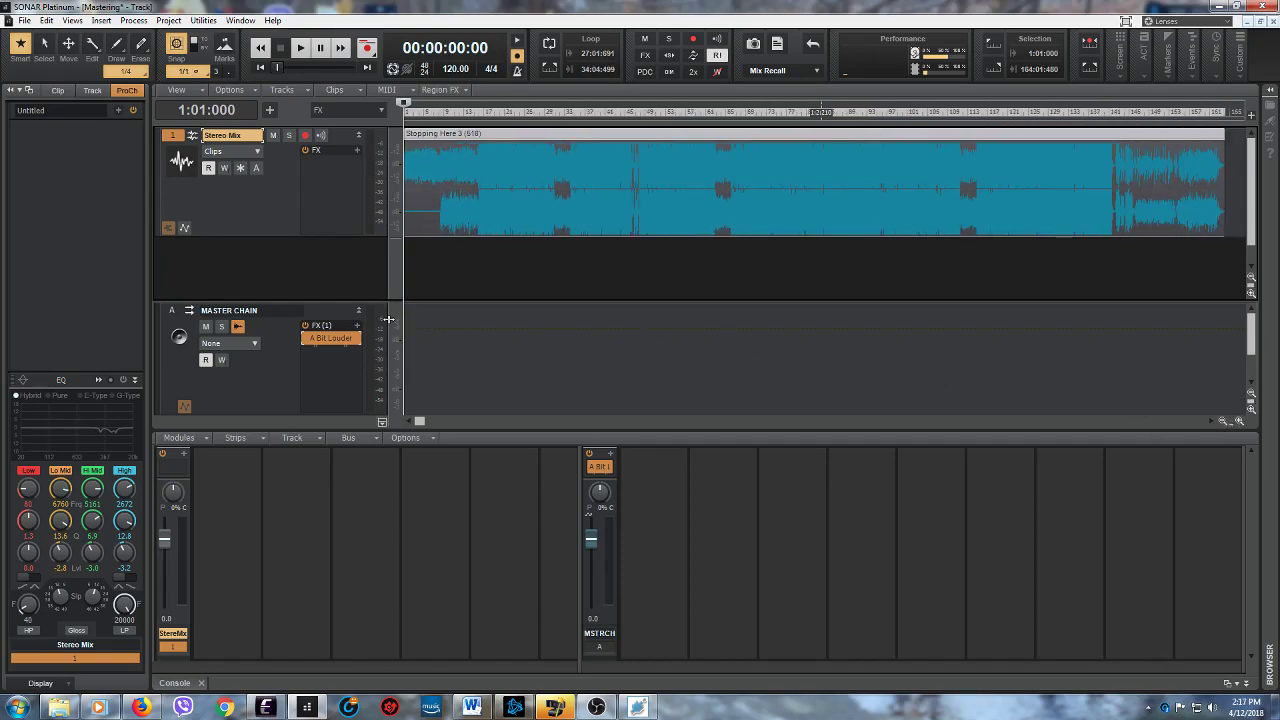
- Play the mix briefly with the MASTER CHAIN bus's "A Bit Louder" effect bypassed and re-enable the effect
click(311, 338)
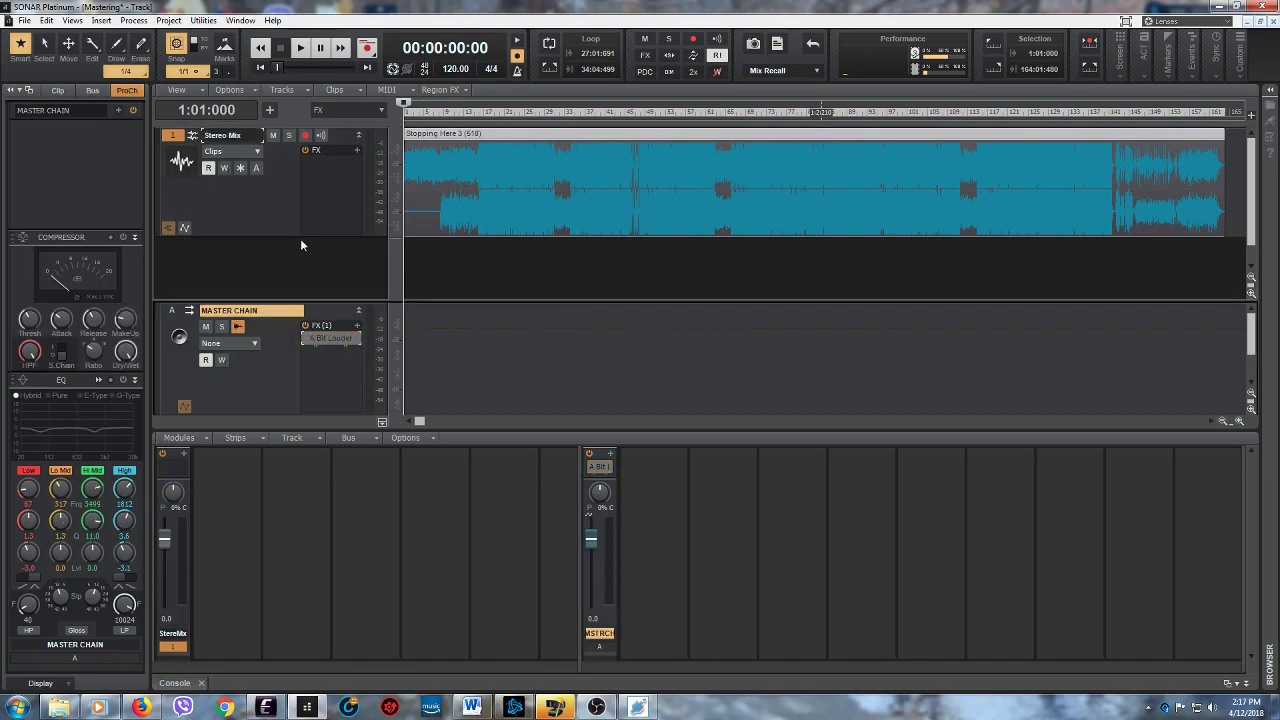
click(301, 48)
click(301, 50)
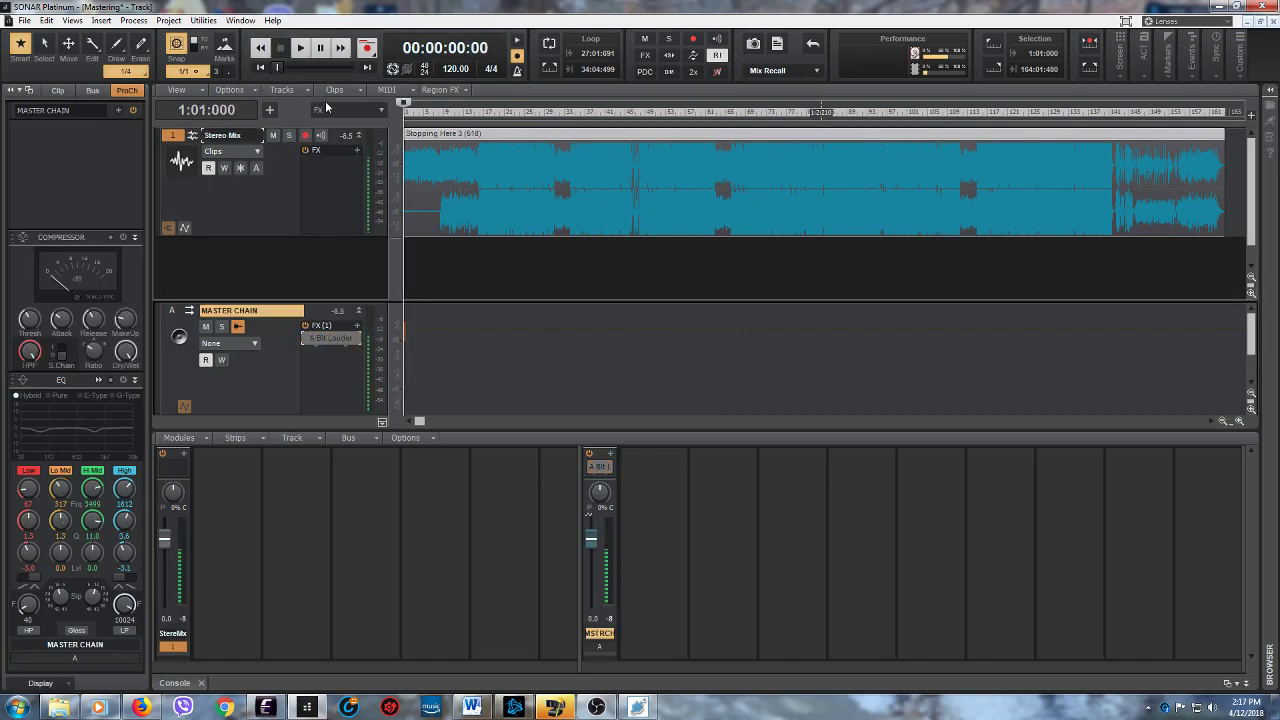
click(306, 340)
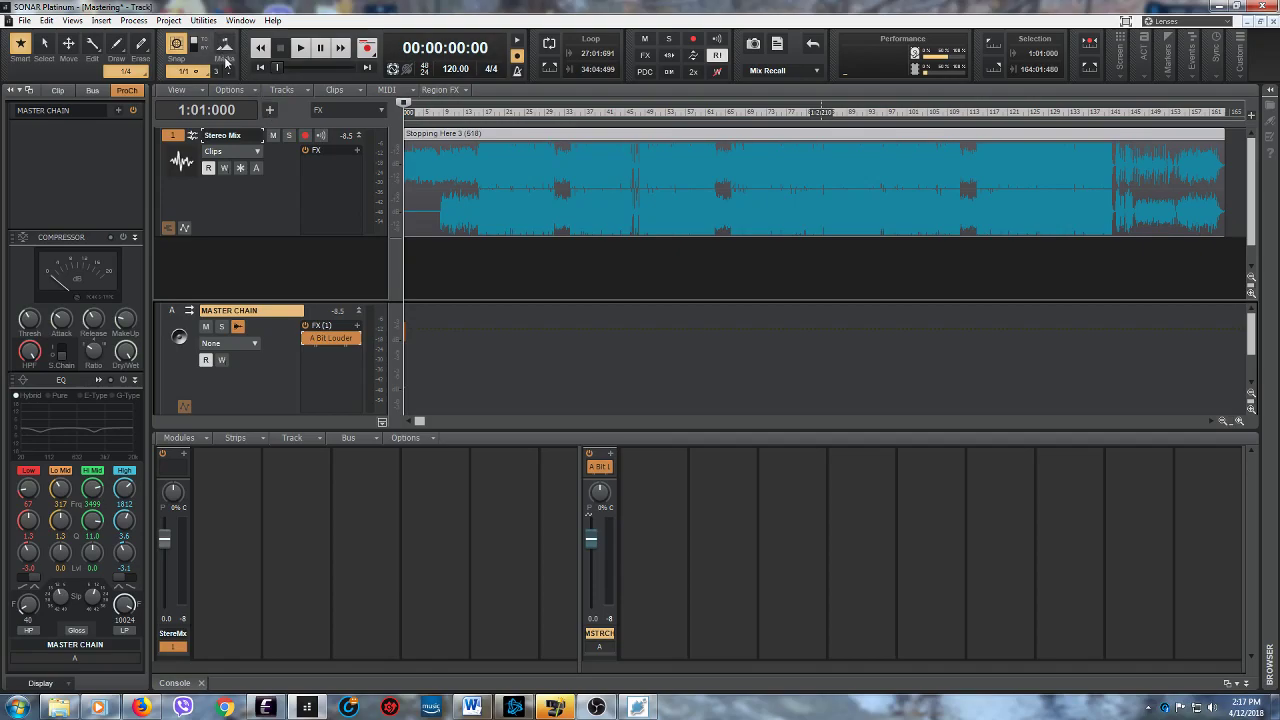
click(280, 207)
click(270, 380)
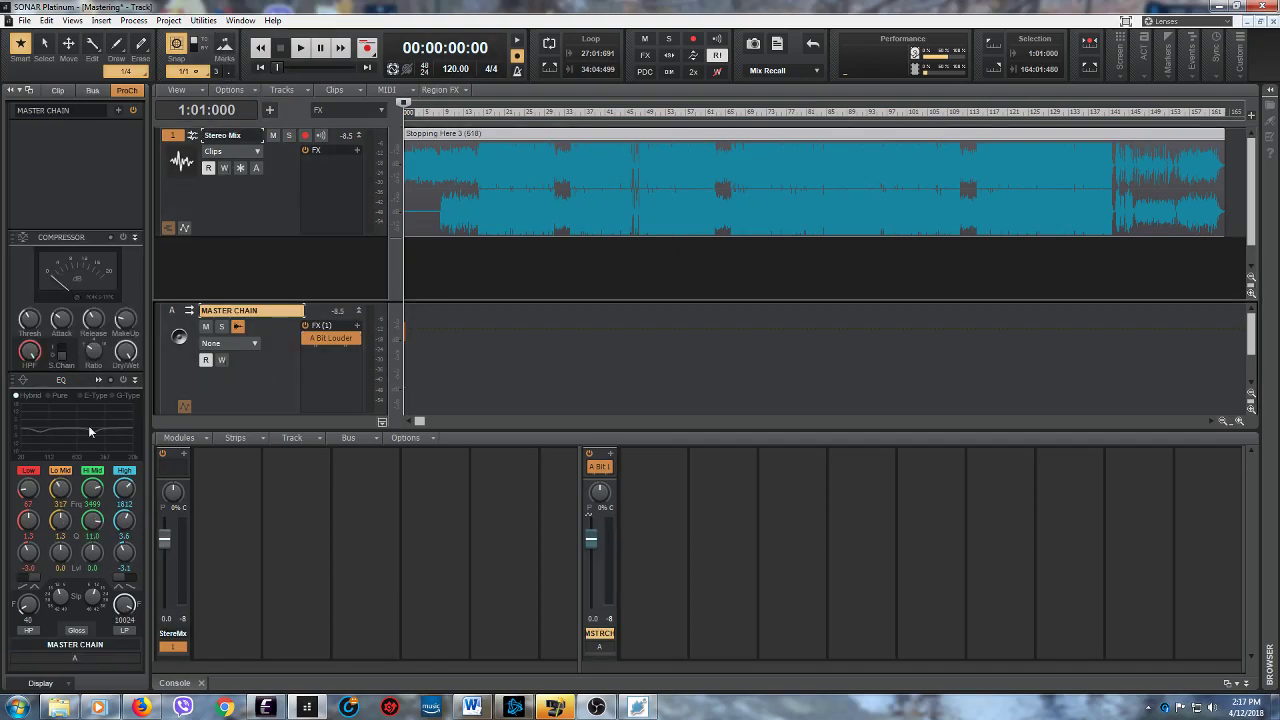
- Export the entire mix as a stereo Wave file named "Stopping Here 4" in the Music folder
click(25, 22)
mouse_move(80, 168)
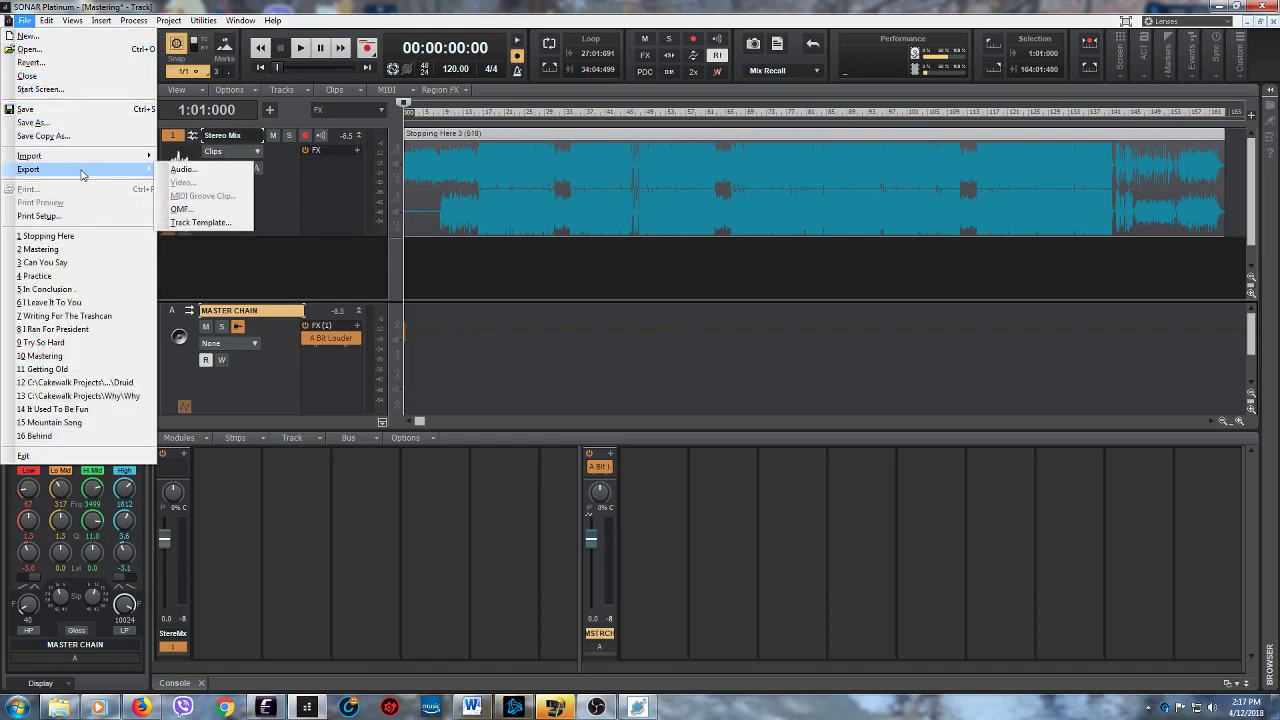
click(183, 170)
drag(776, 186, 770, 276)
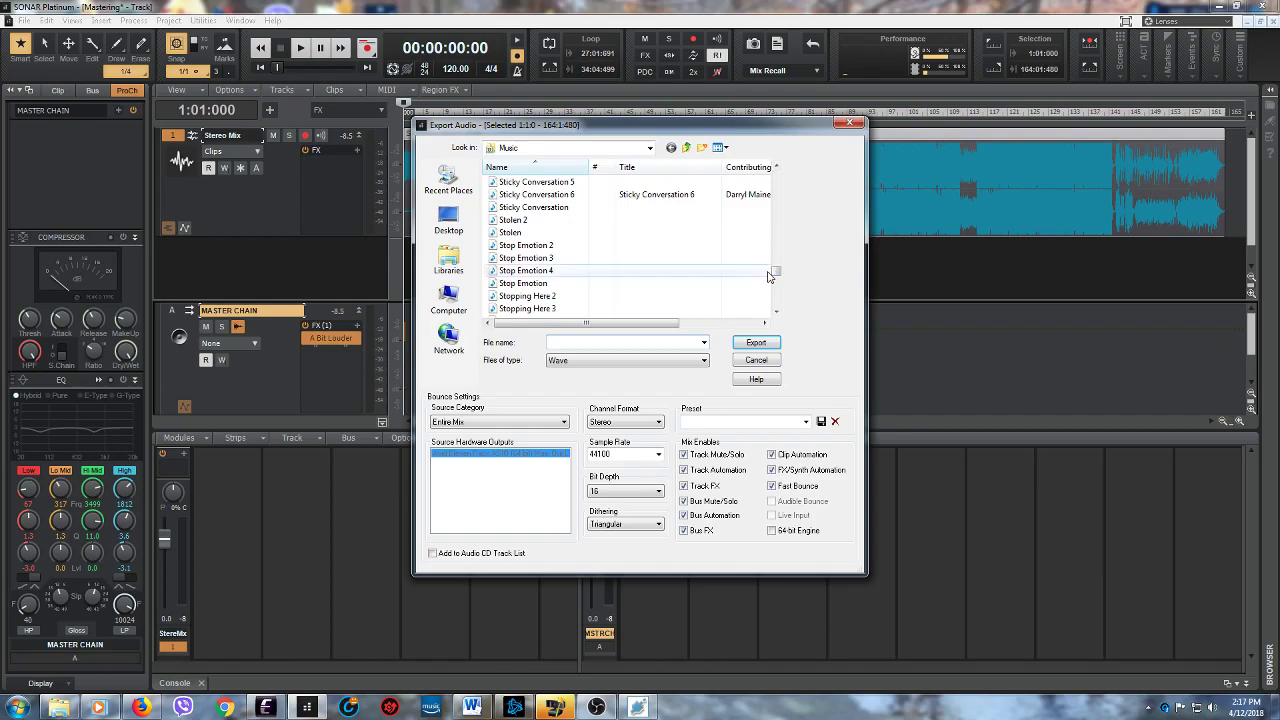
click(586, 309)
triple_click(602, 342)
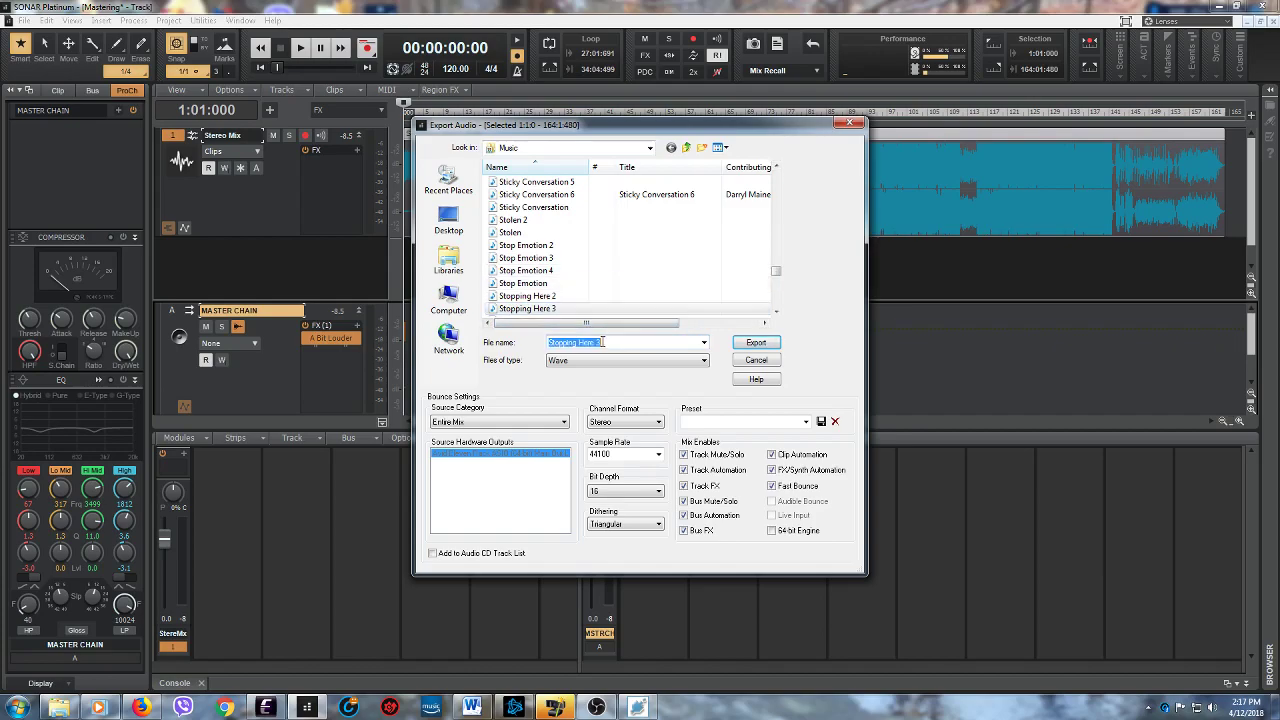
click(602, 342)
key(BackSpace)
text(4)
click(765, 344)
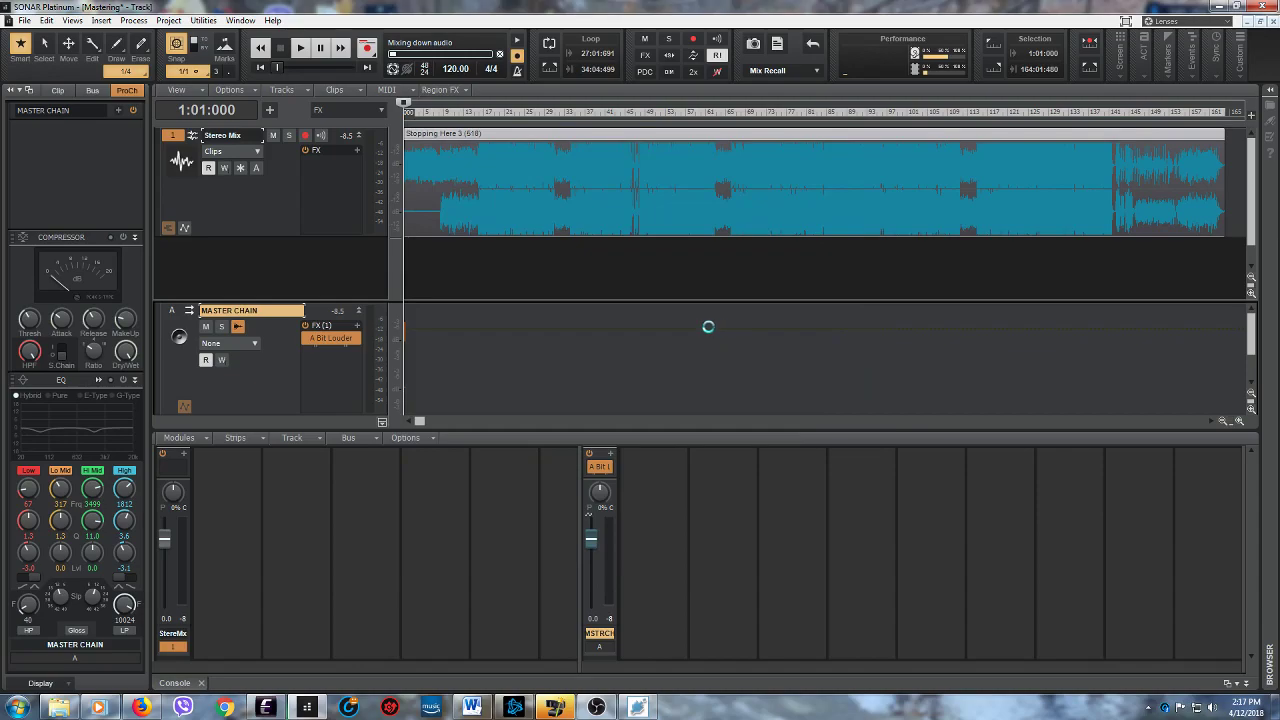
- Switch to Windows Media Player and add "Stopping Here 4" from the music library to the "Writing For The Trashcan" playlist
click(97, 707)
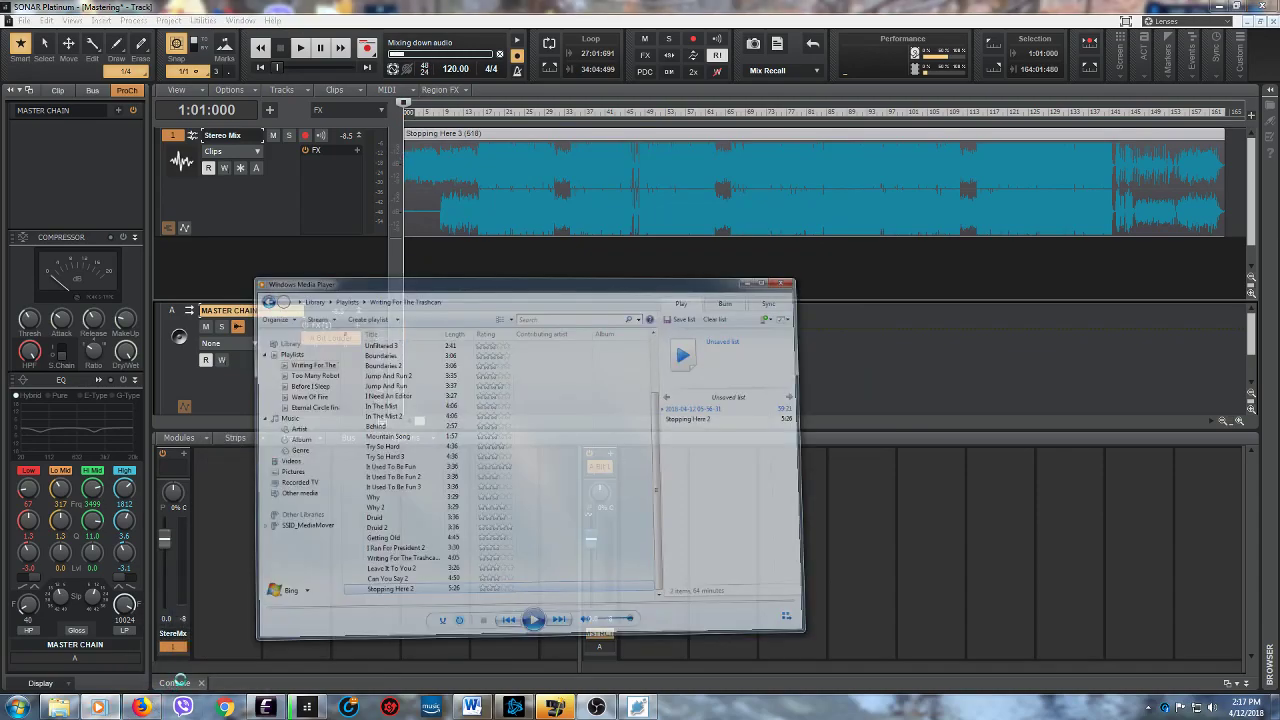
click(334, 356)
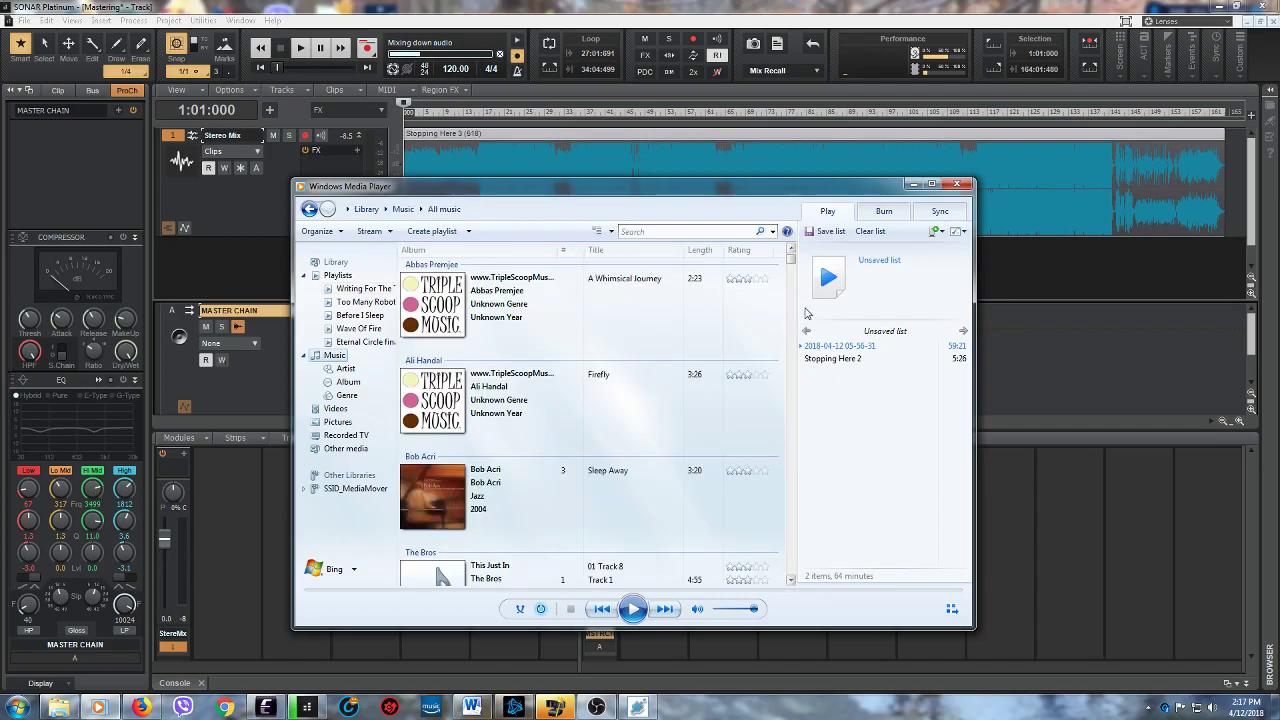
drag(790, 258, 804, 532)
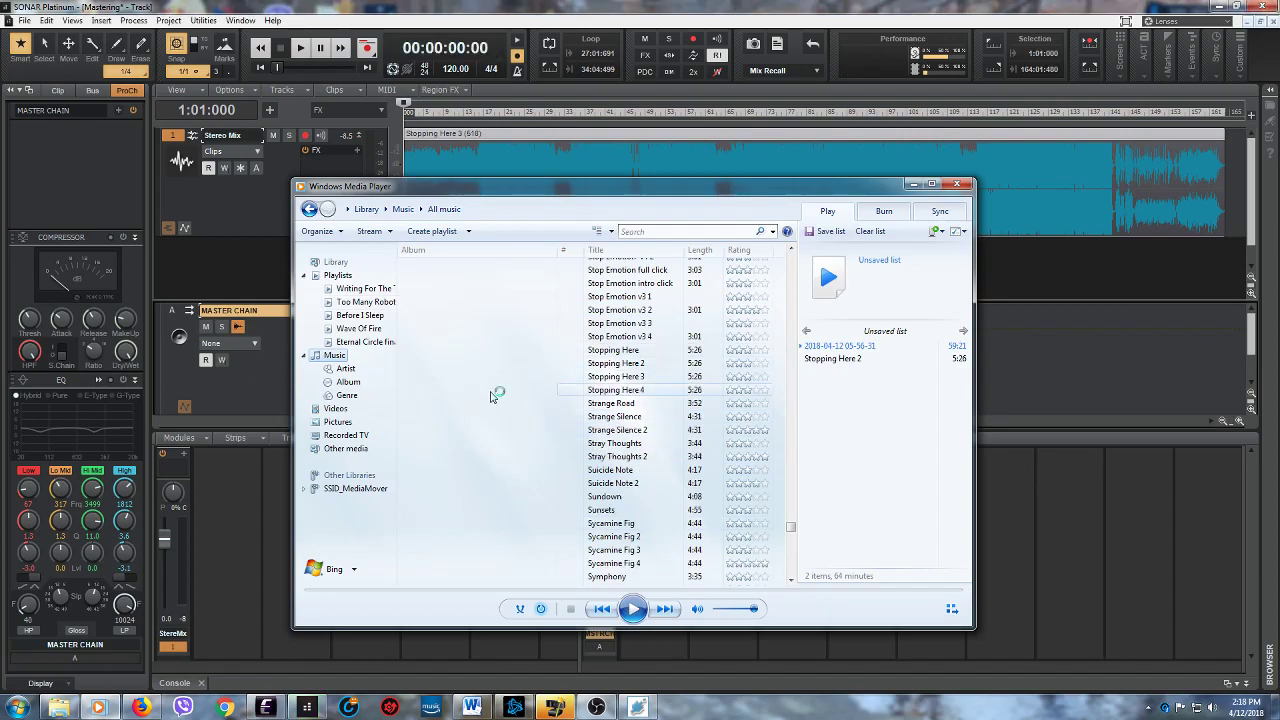
click(627, 391)
right_click(627, 392)
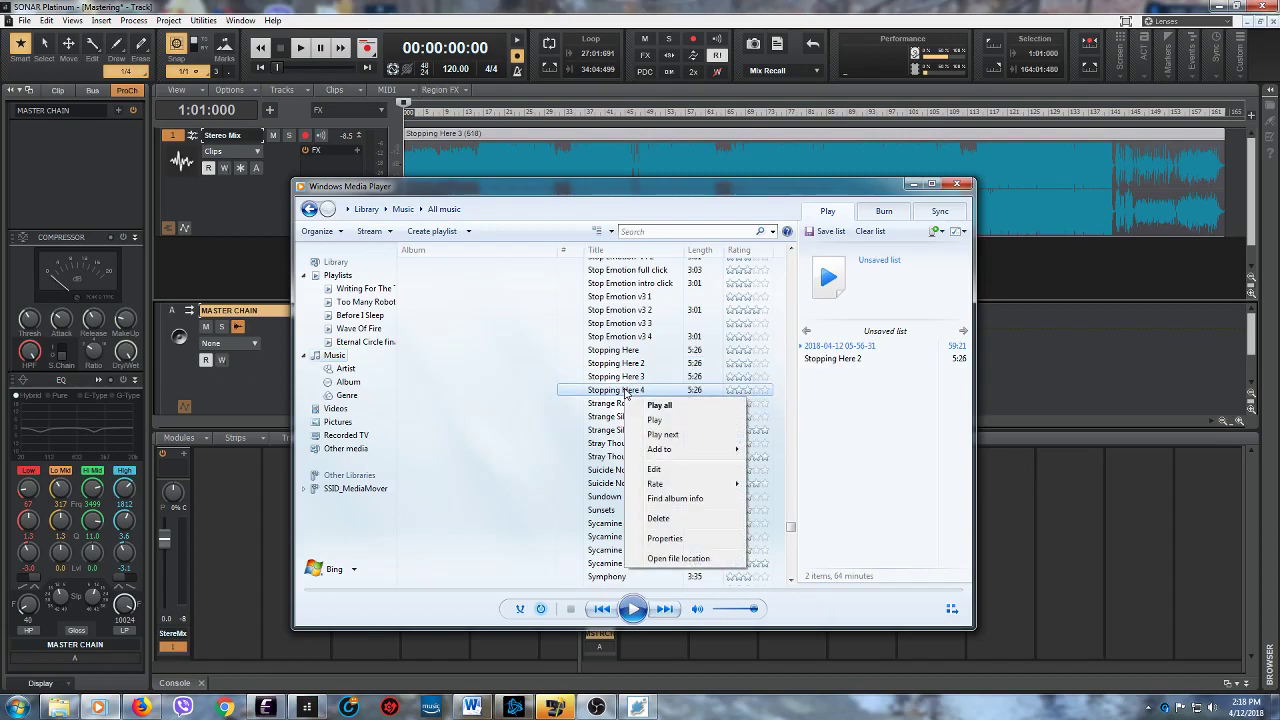
mouse_move(659, 452)
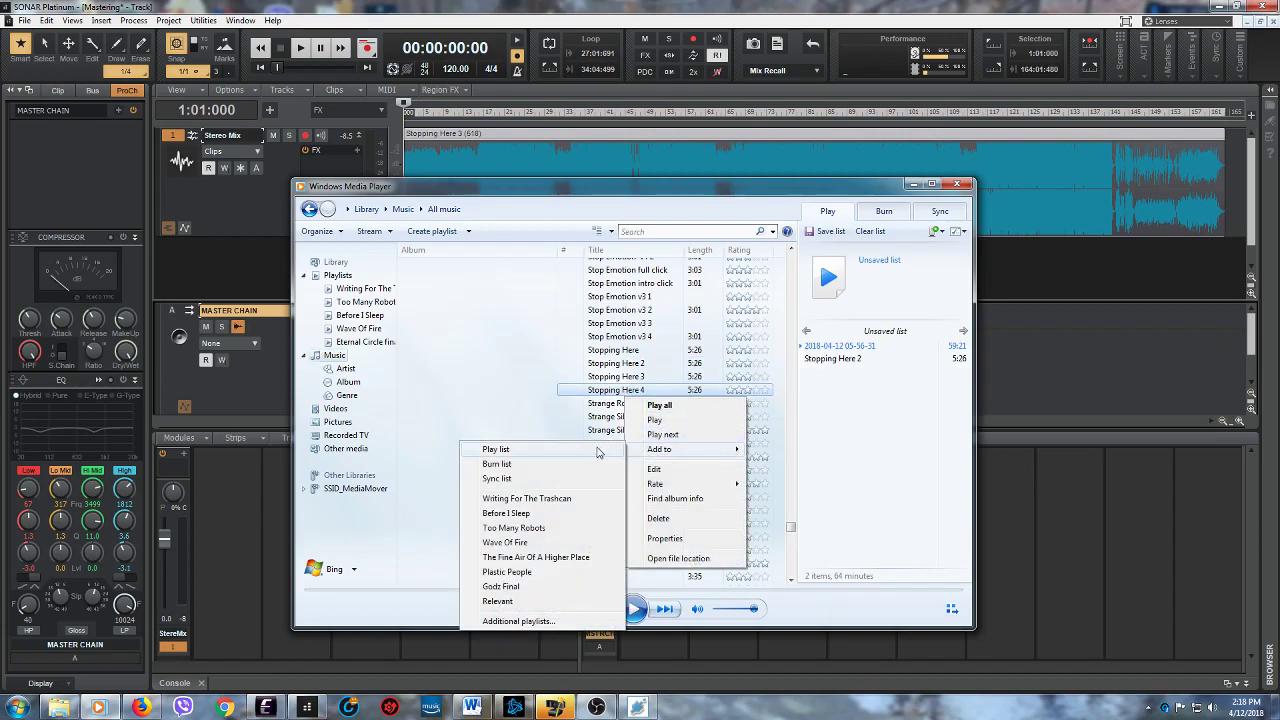
click(540, 497)
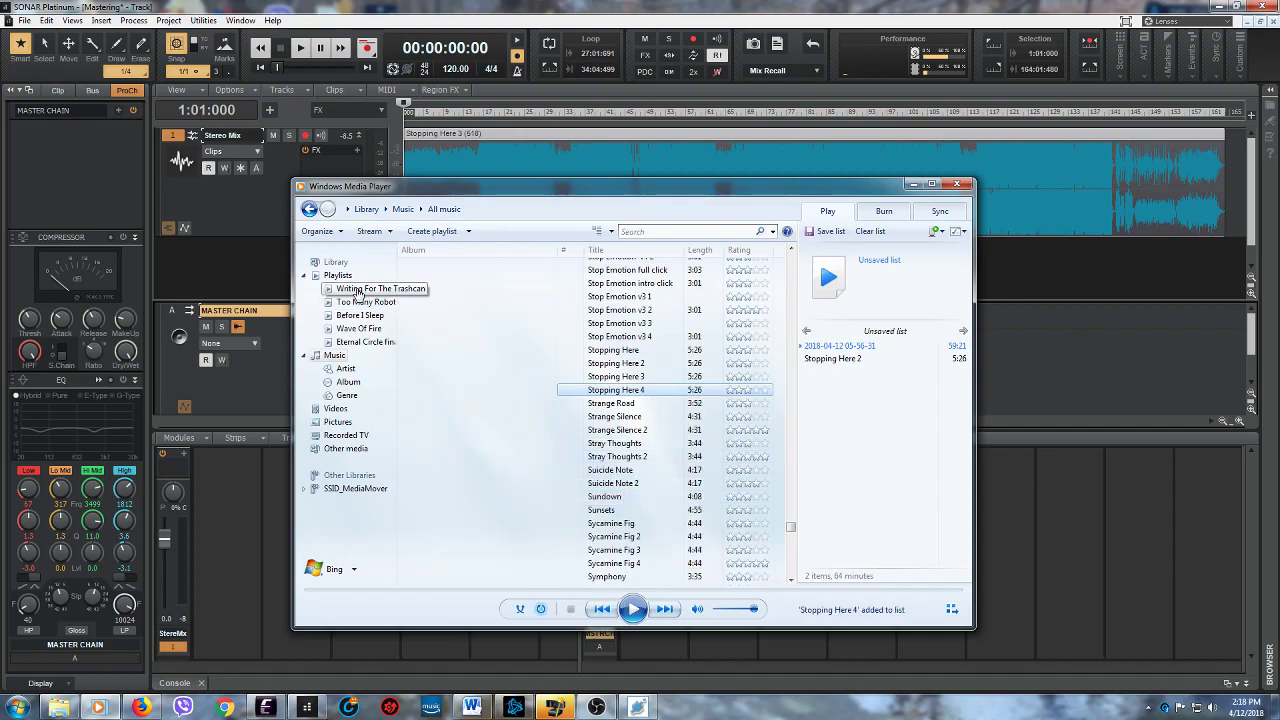
- Add "Stopping Here 4" from the "Writing For The Trashcan" playlist to the current play list and play it
click(360, 289)
drag(791, 432, 791, 512)
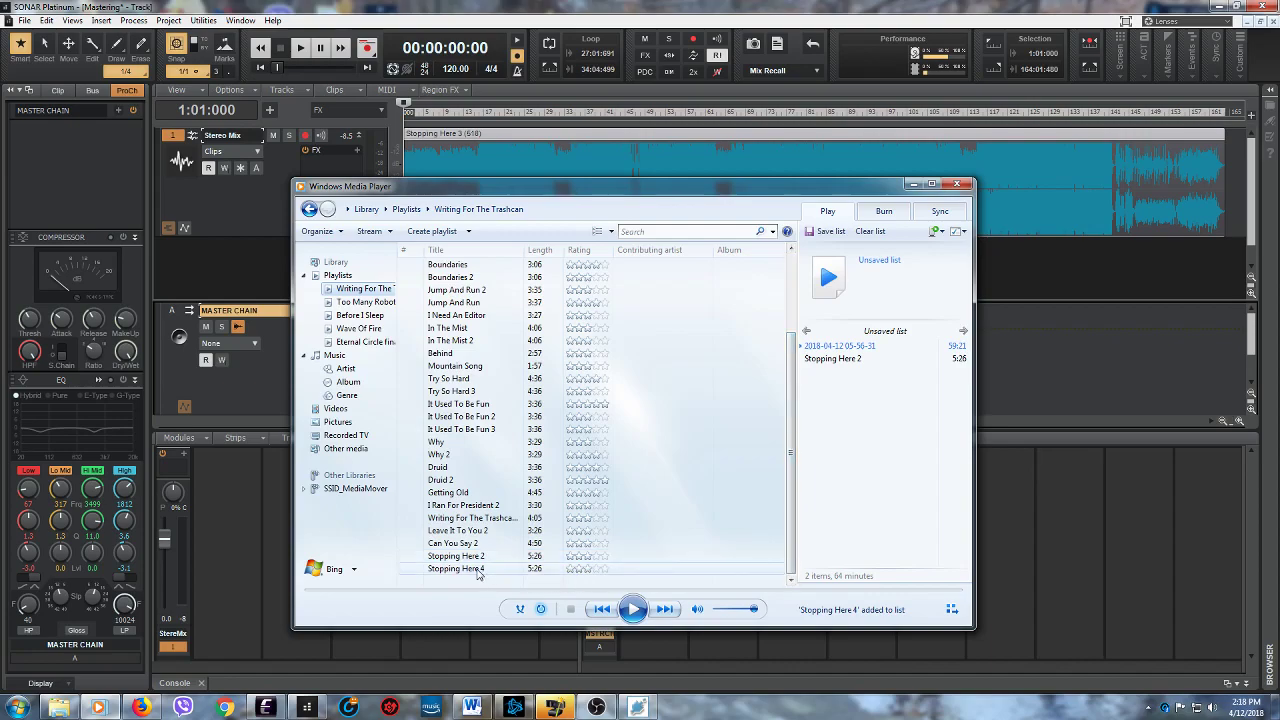
click(577, 569)
drag(577, 569, 862, 403)
double_click(836, 372)
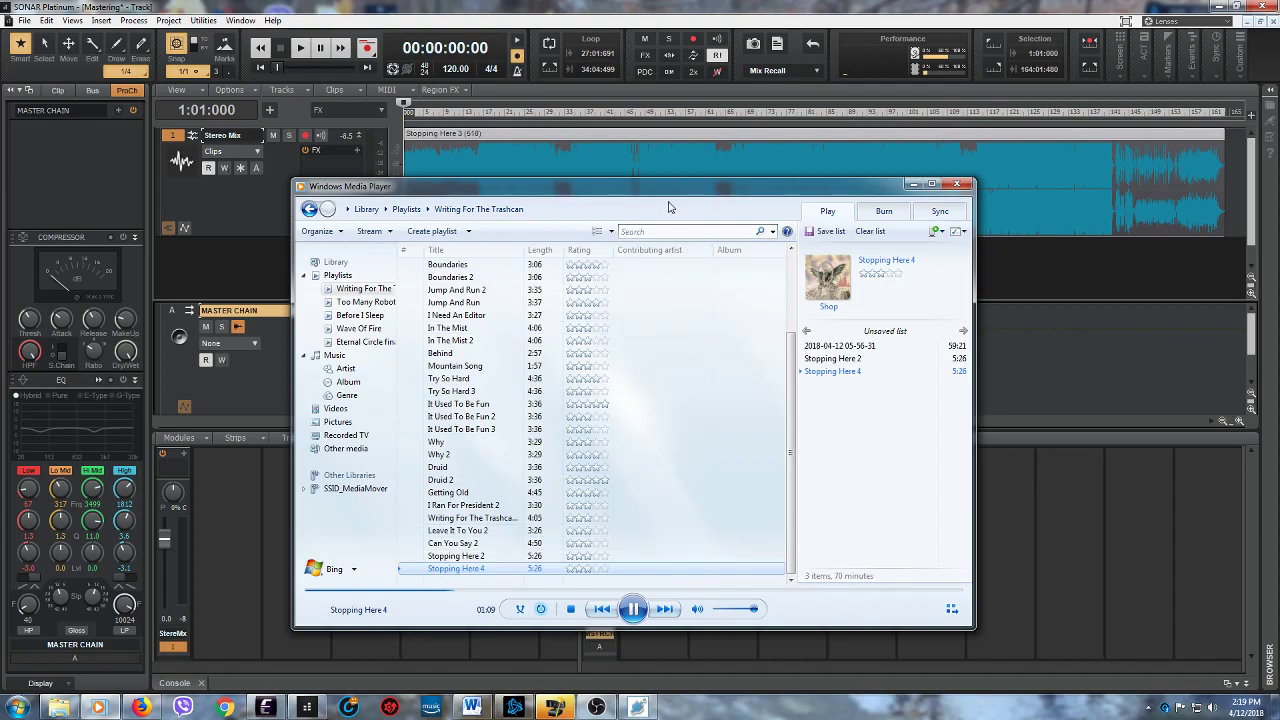
- Listen to "Stopping Here 4" and minimize the player to return to the "Mastering" project in SONAR
drag(654, 195, 650, 220)
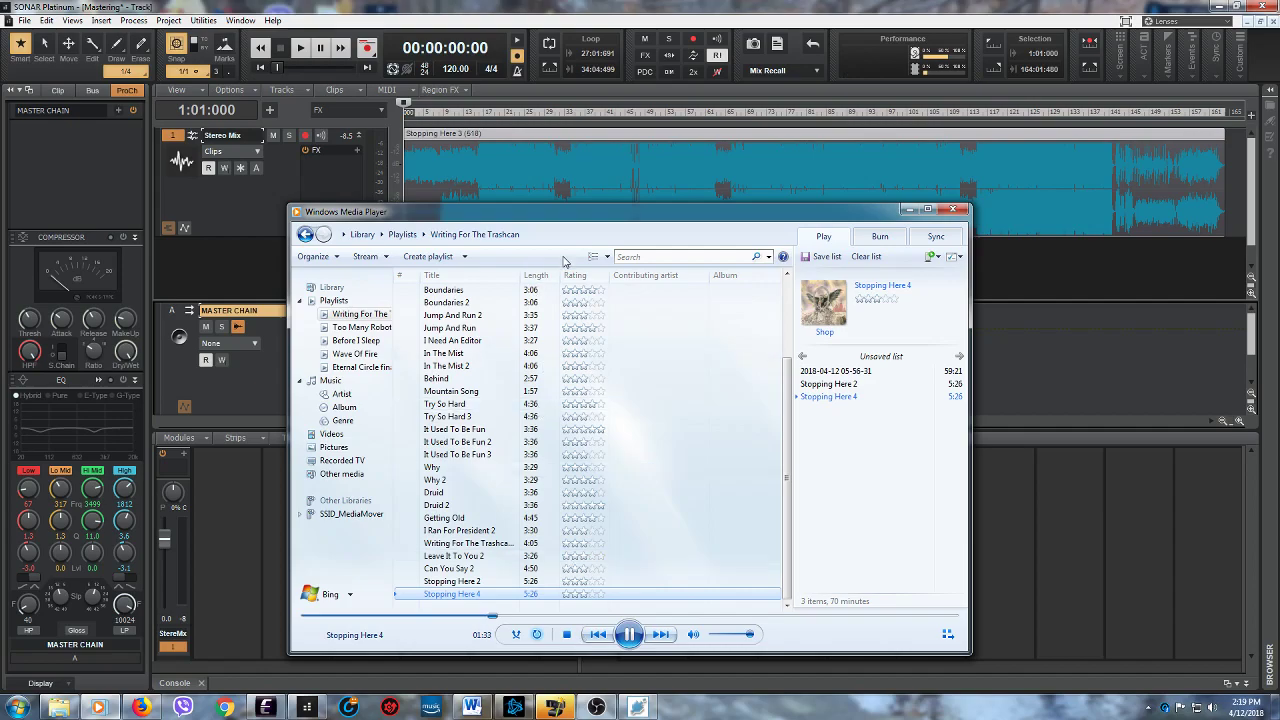
drag(608, 216, 591, 254)
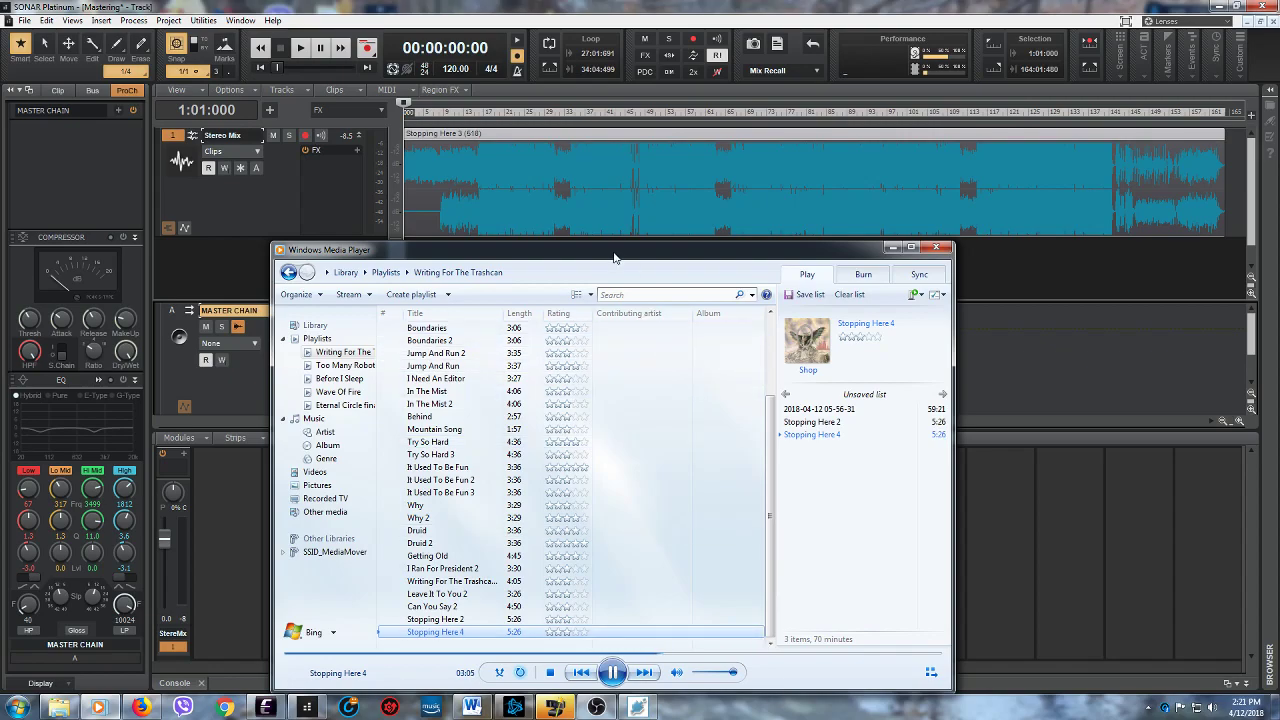
drag(615, 252, 593, 179)
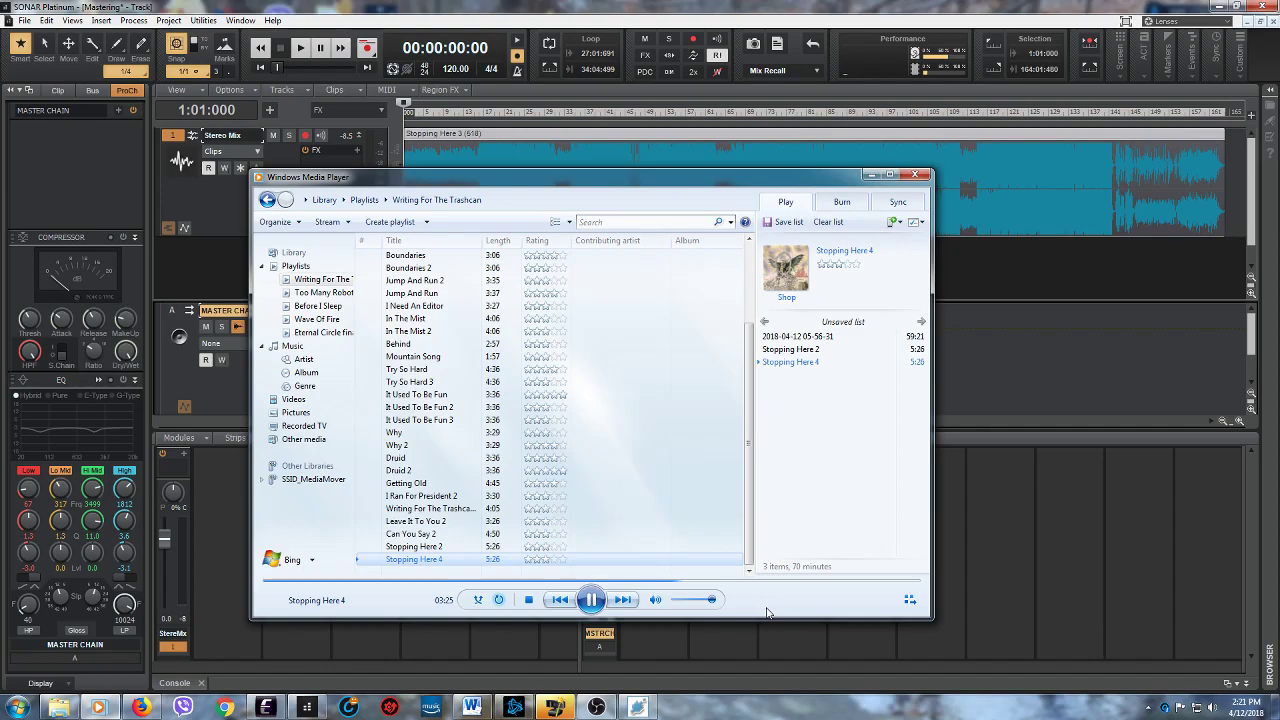
click(871, 176)
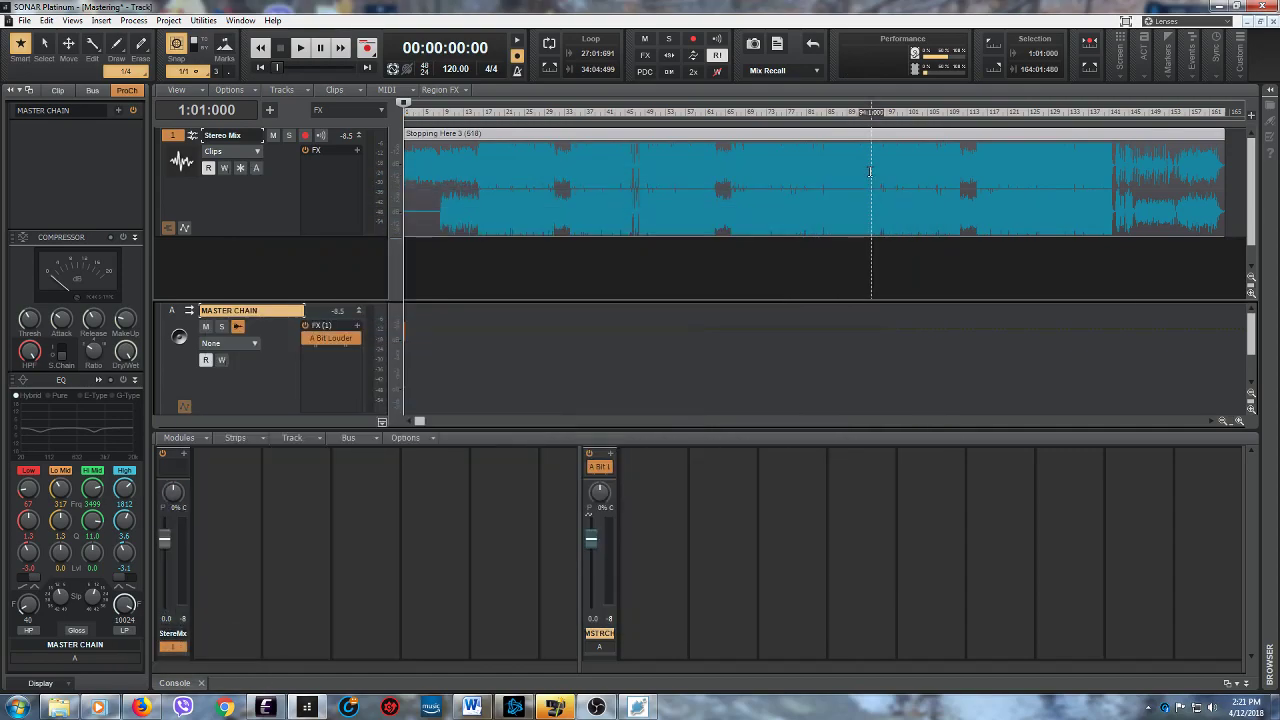
- Return to the start of the project and remove the "Stopping Here 3" clip from the Stereo Mix track
click(470, 246)
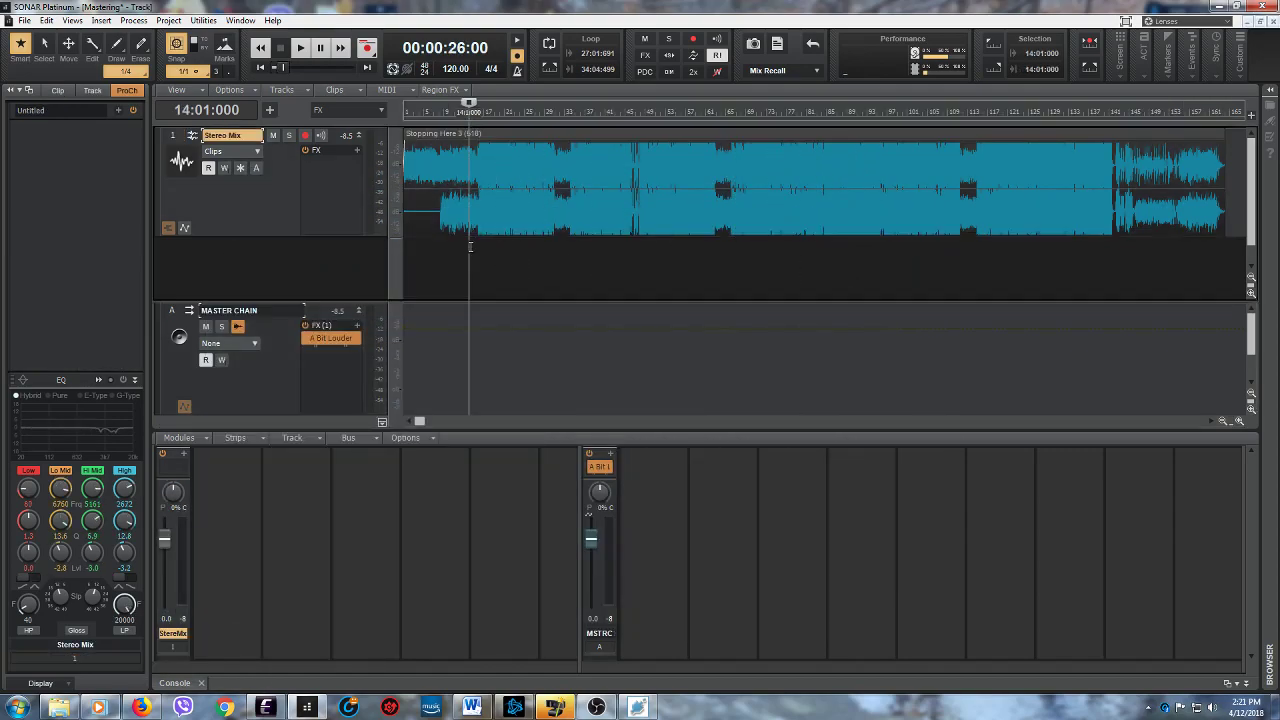
click(258, 68)
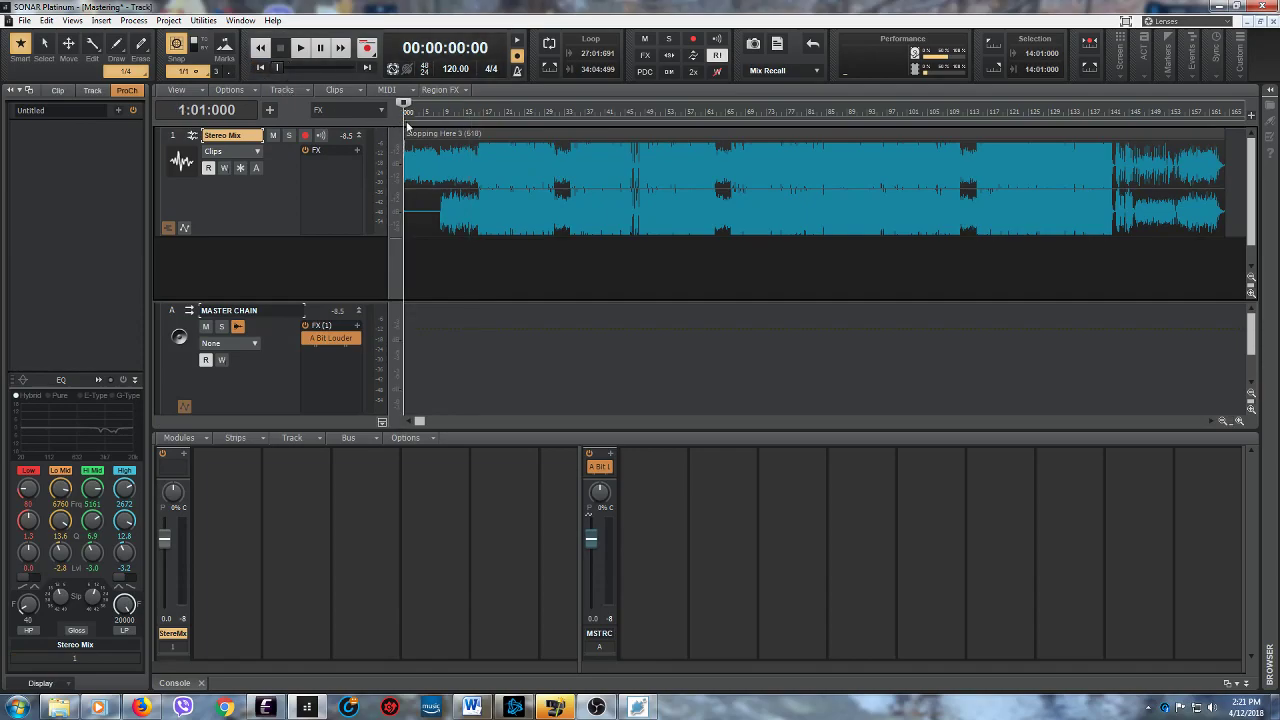
click(452, 135)
right_click(452, 135)
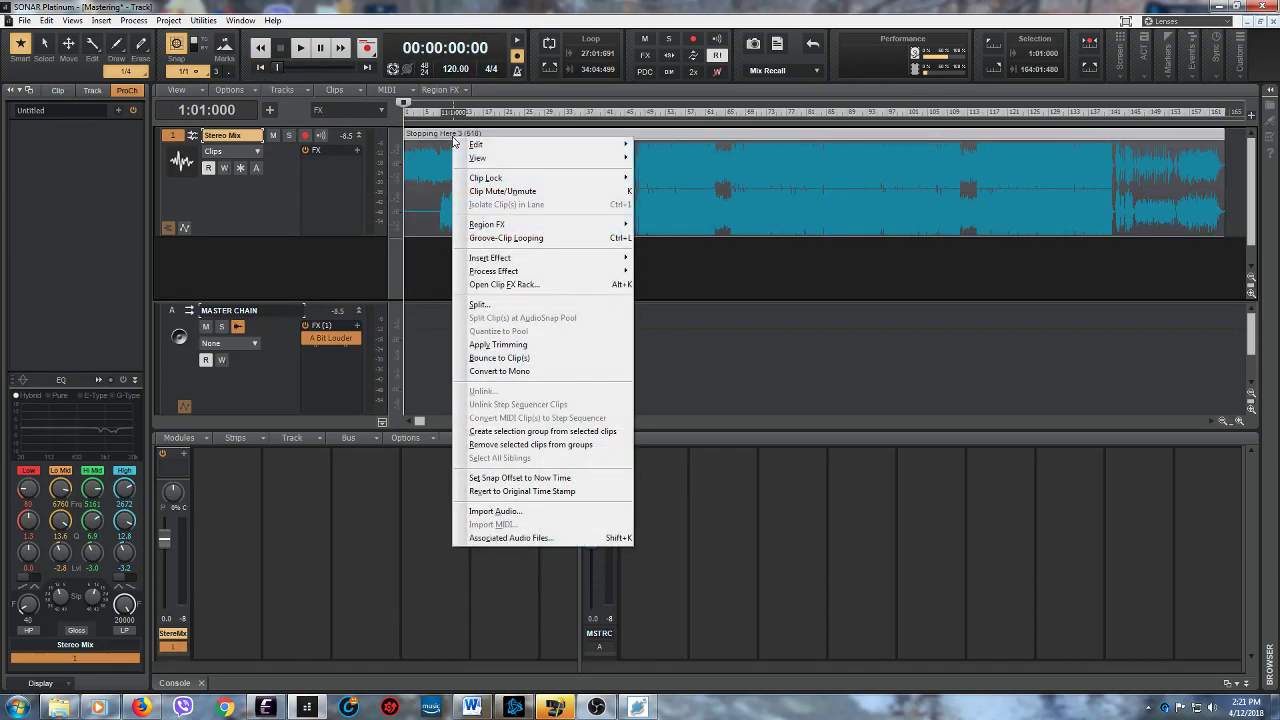
mouse_move(476, 144)
click(415, 198)
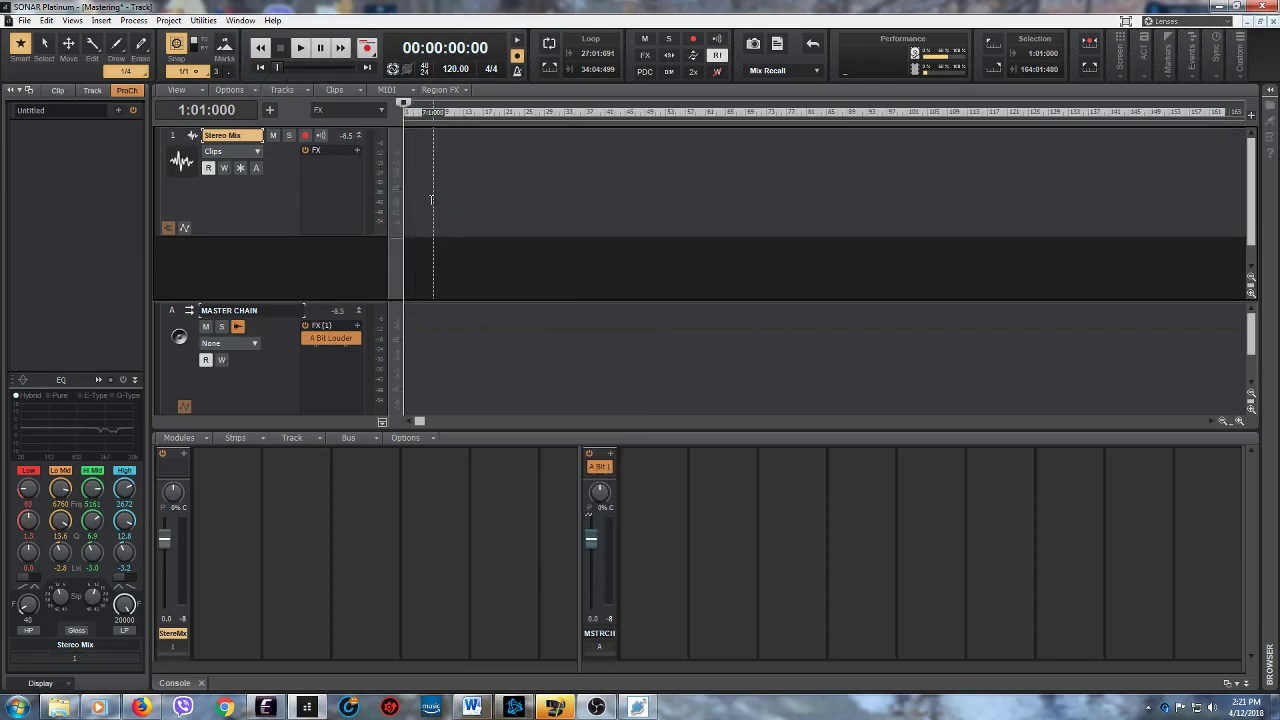
- Save the "Mastering" project and open the recent project "Stopping Here"
click(285, 68)
click(263, 66)
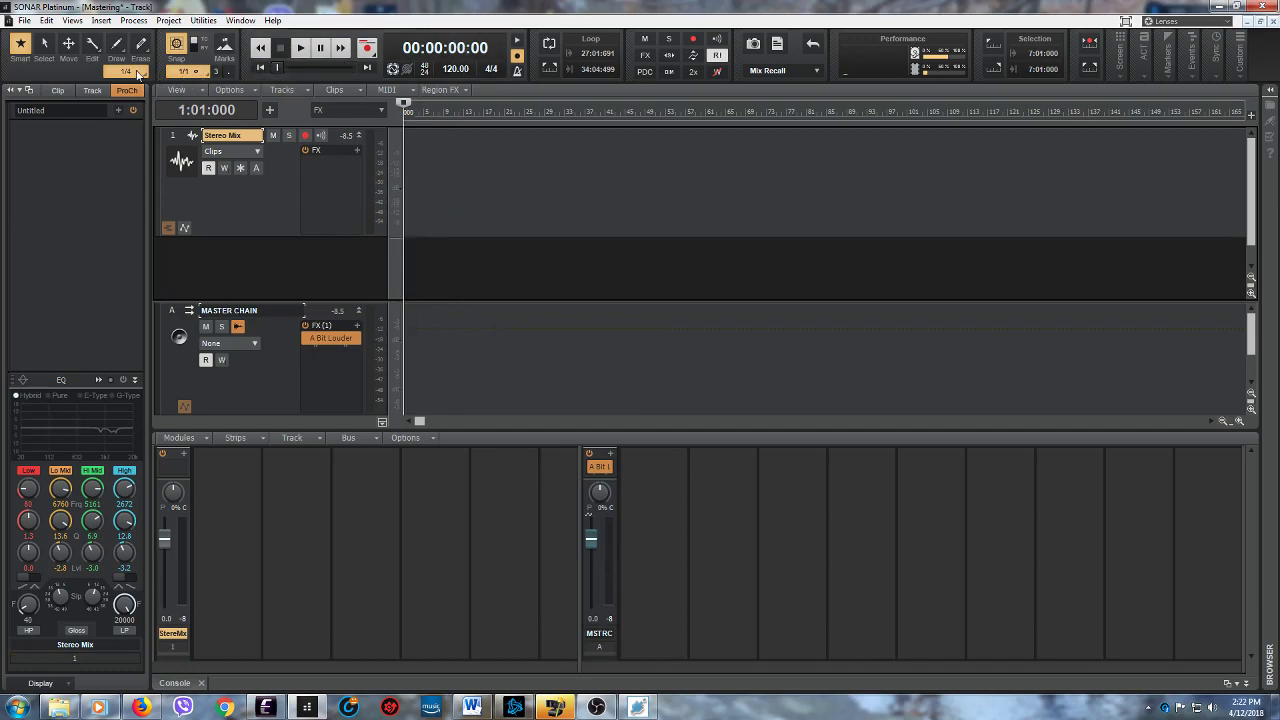
click(22, 20)
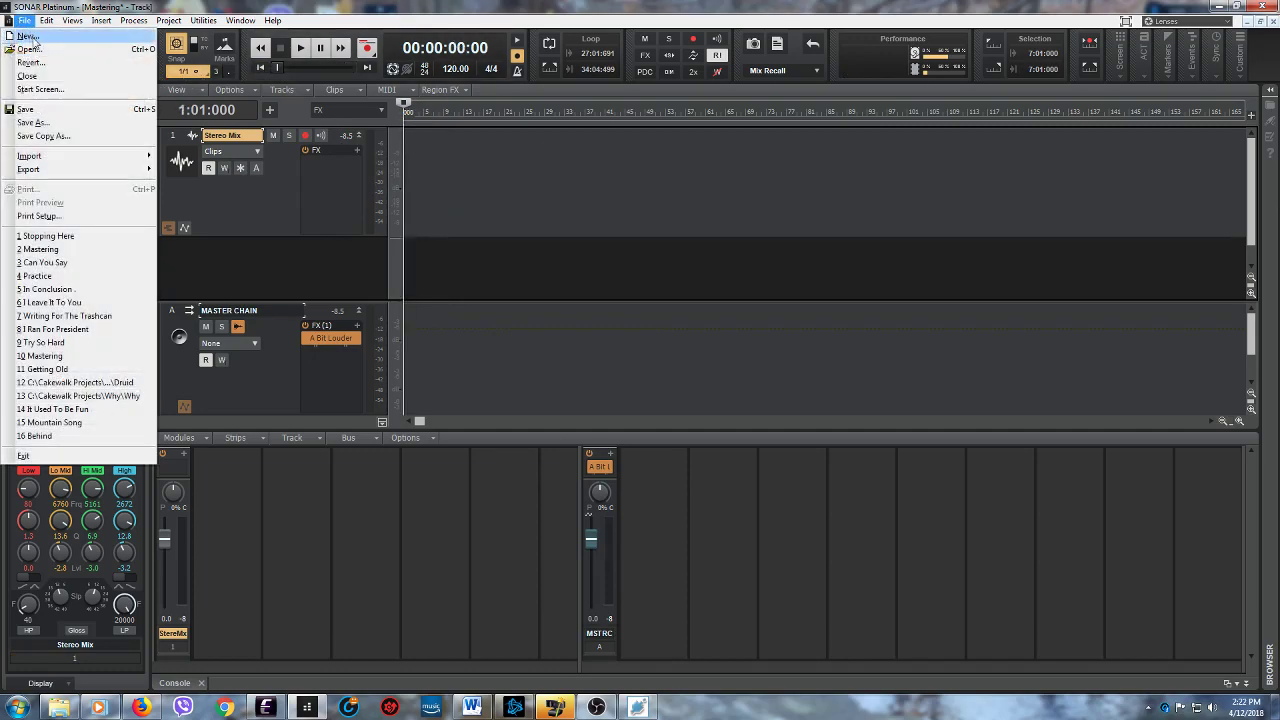
click(50, 108)
click(27, 22)
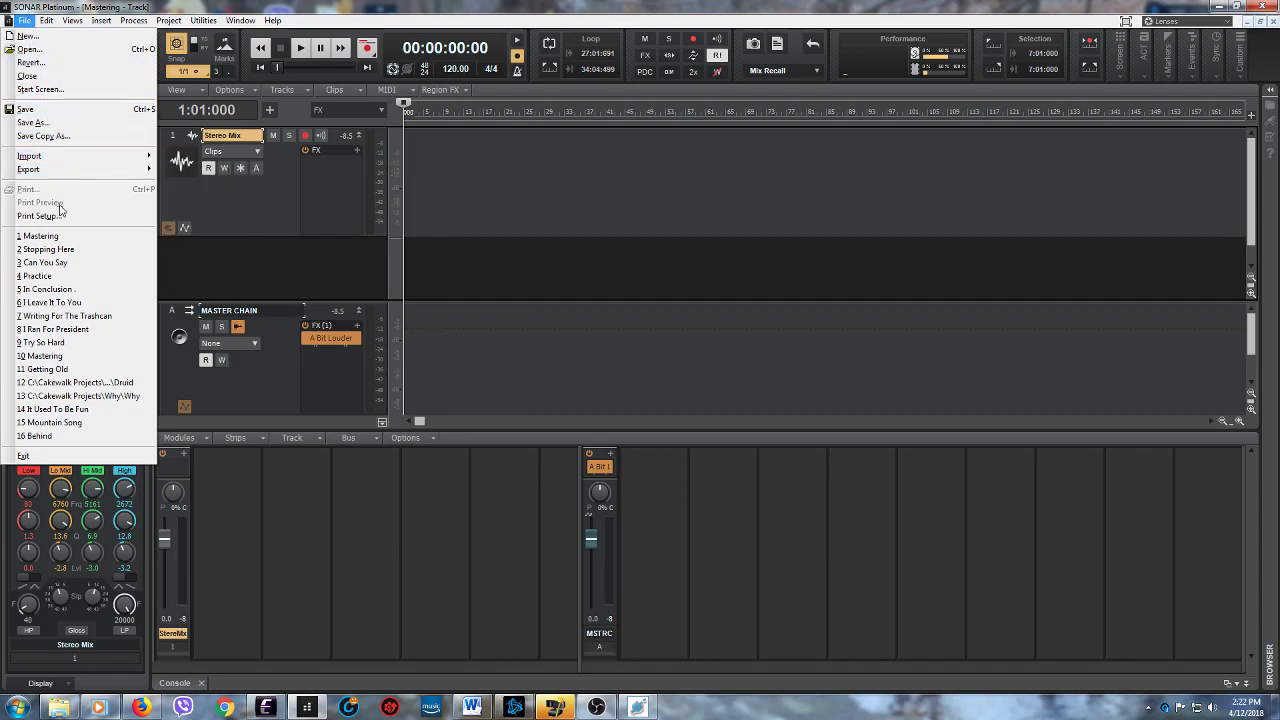
click(66, 252)
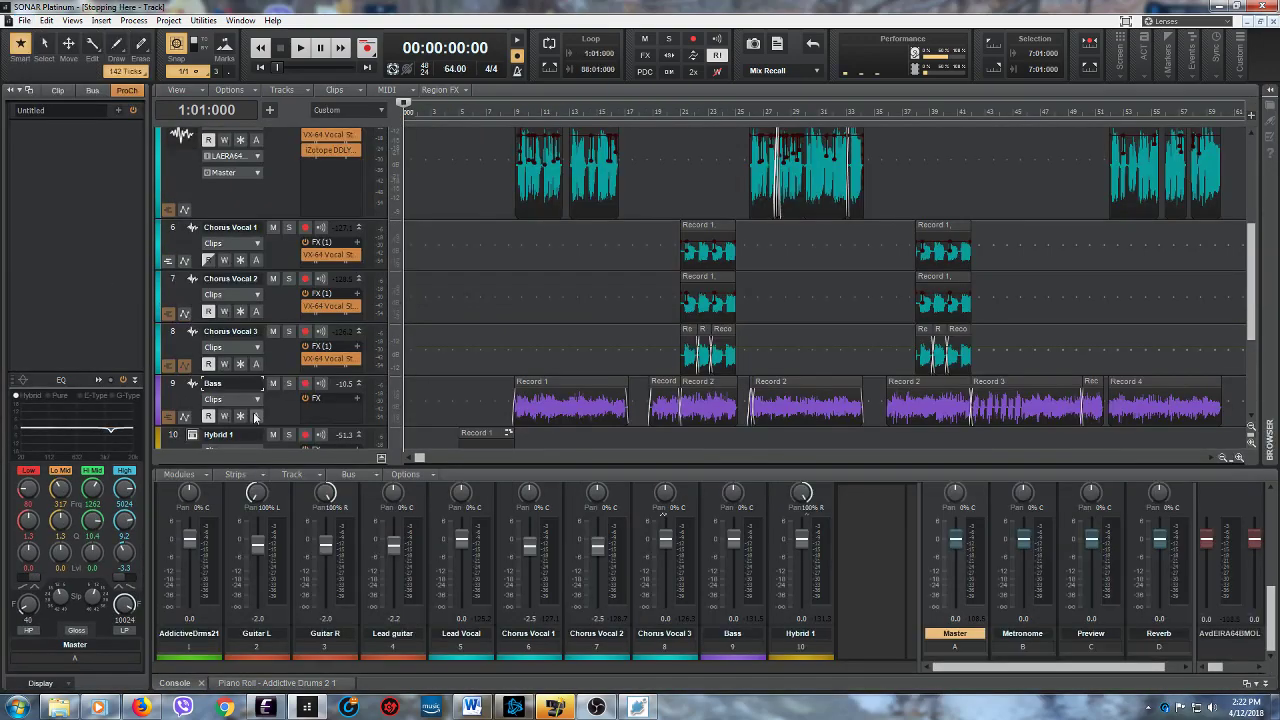
- Switch to Windows Media Player, listen to the rest of "Stopping Here 4", and stop playback before minimizing the player from its library view
click(94, 707)
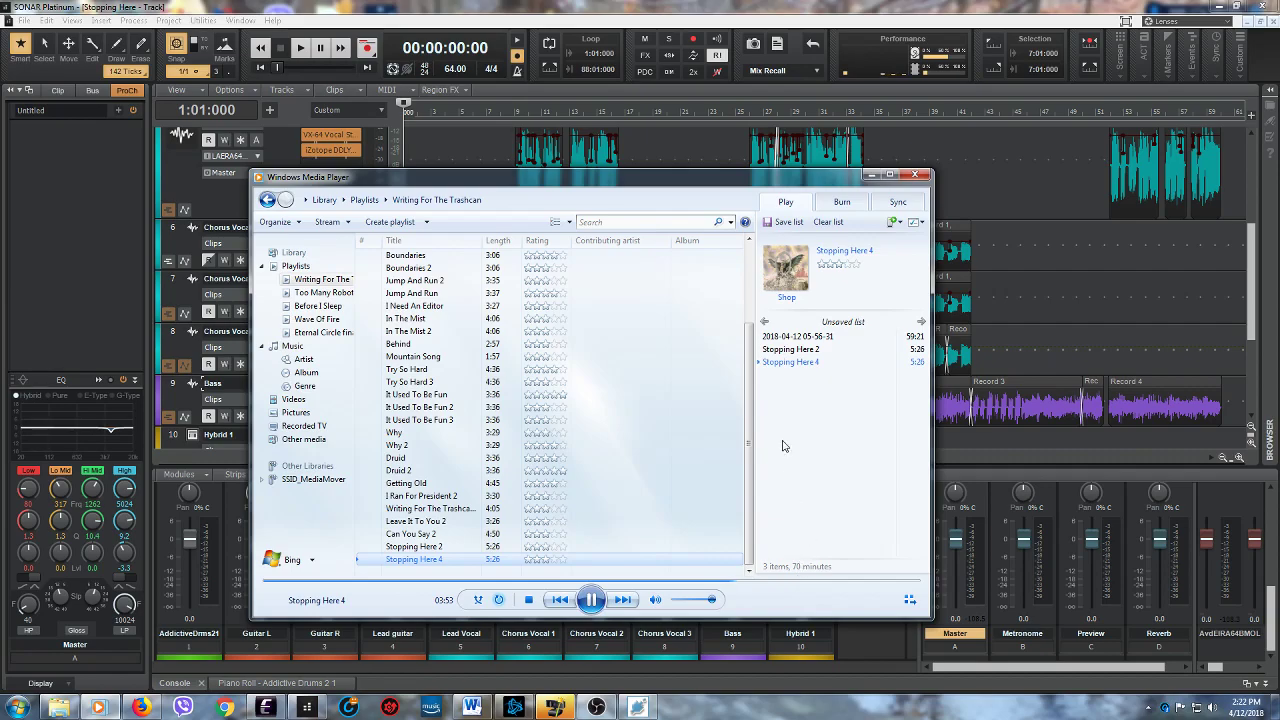
drag(653, 186, 622, 224)
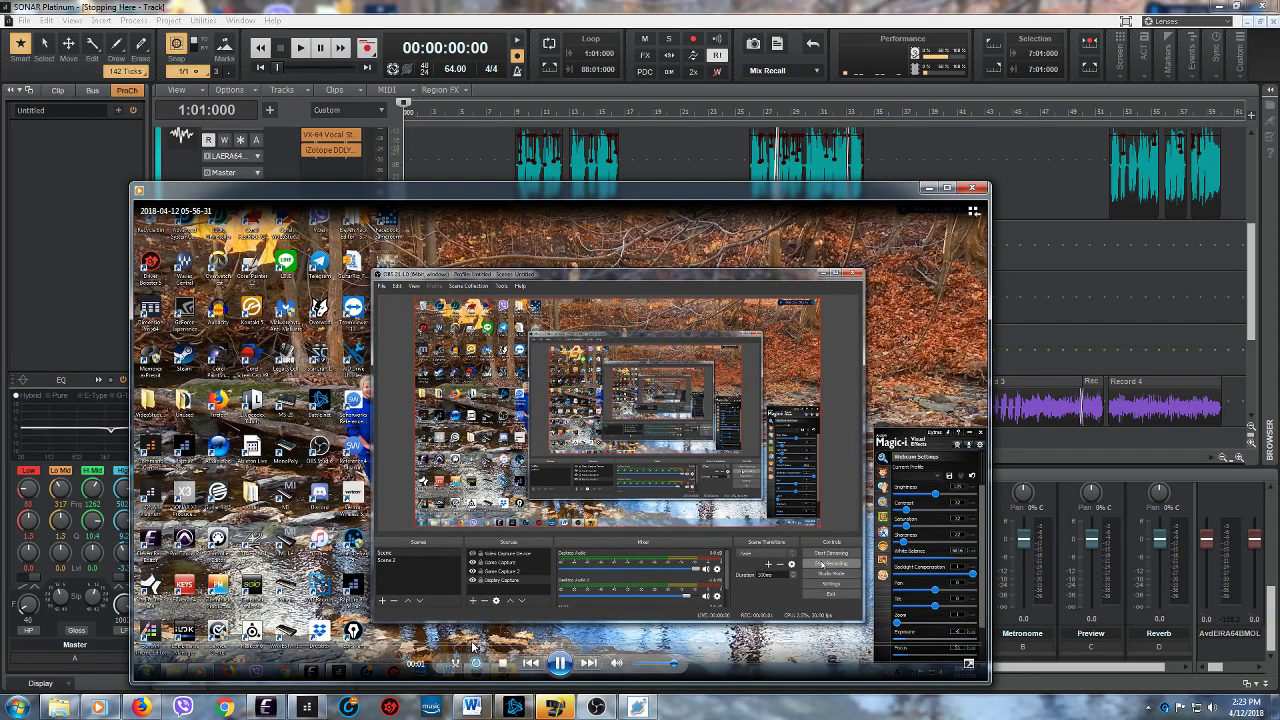
click(502, 662)
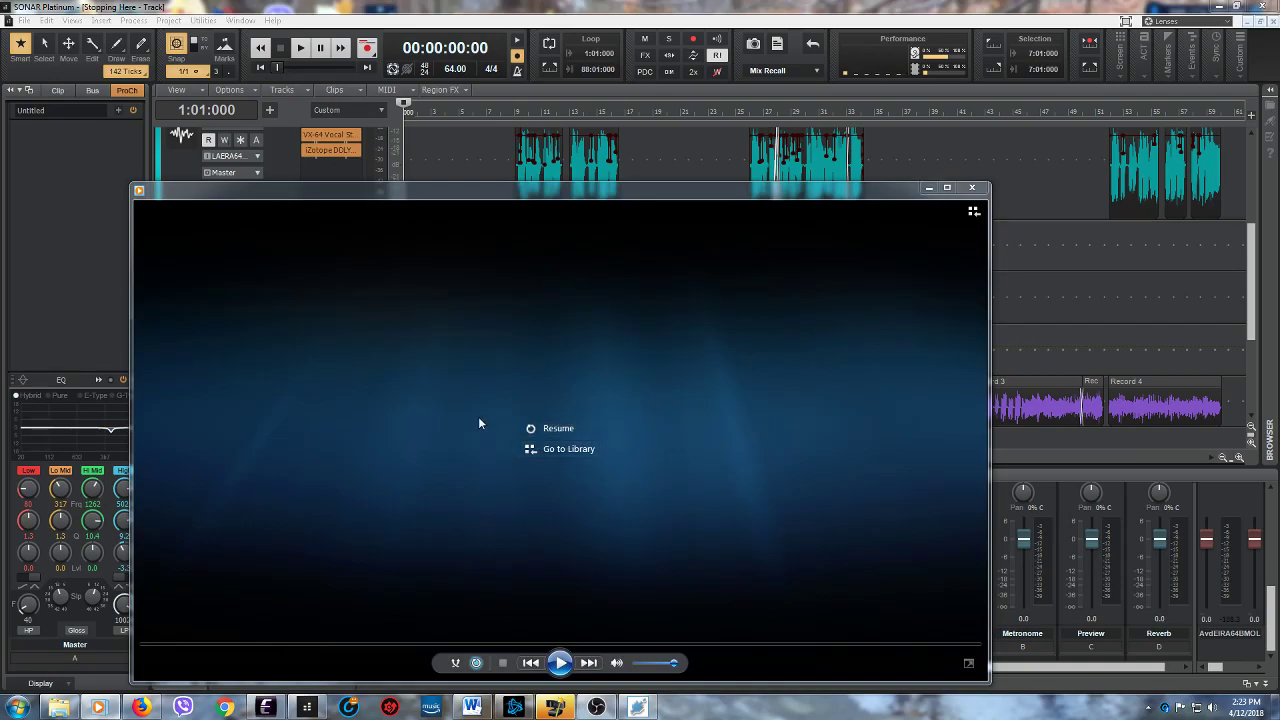
click(971, 212)
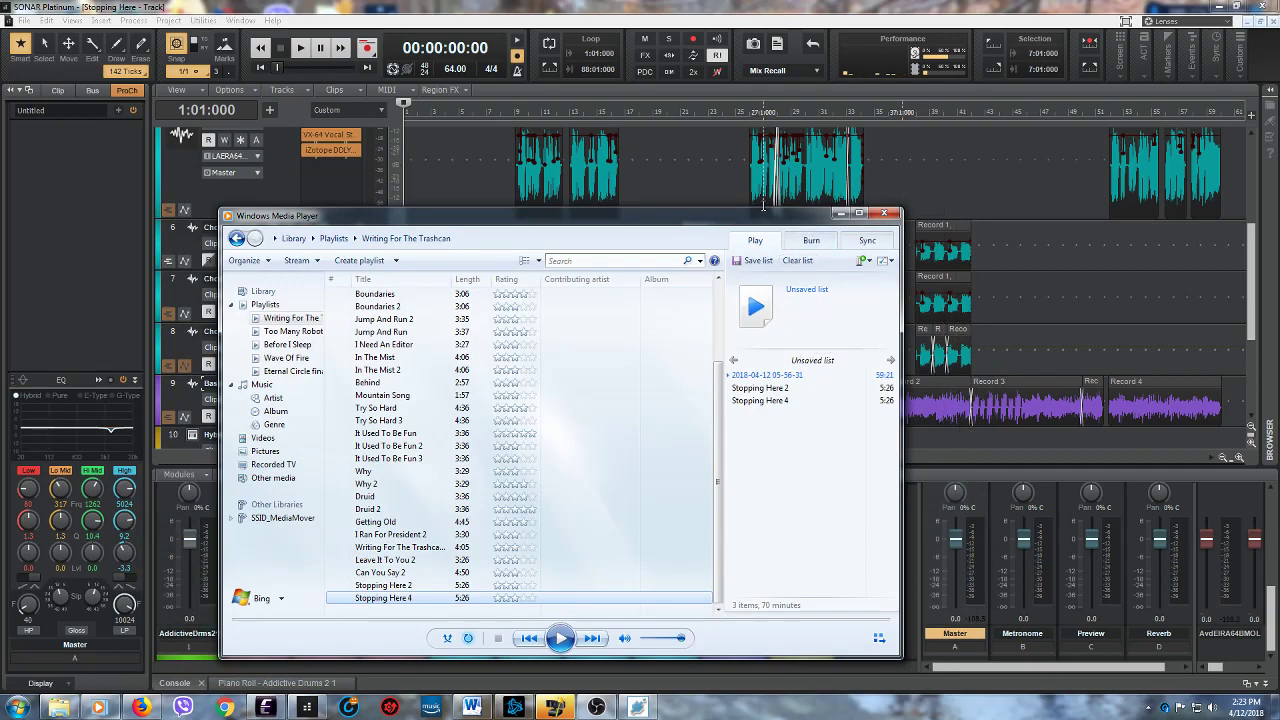
drag(633, 212, 623, 144)
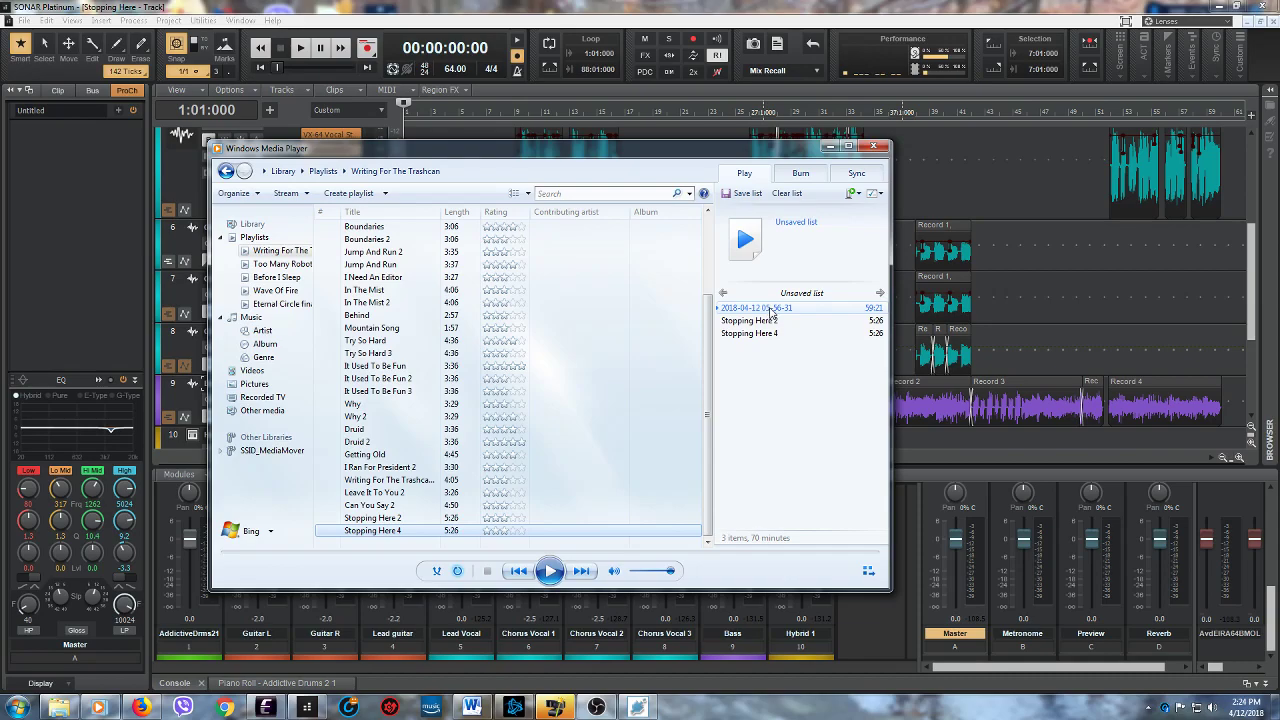
click(829, 148)
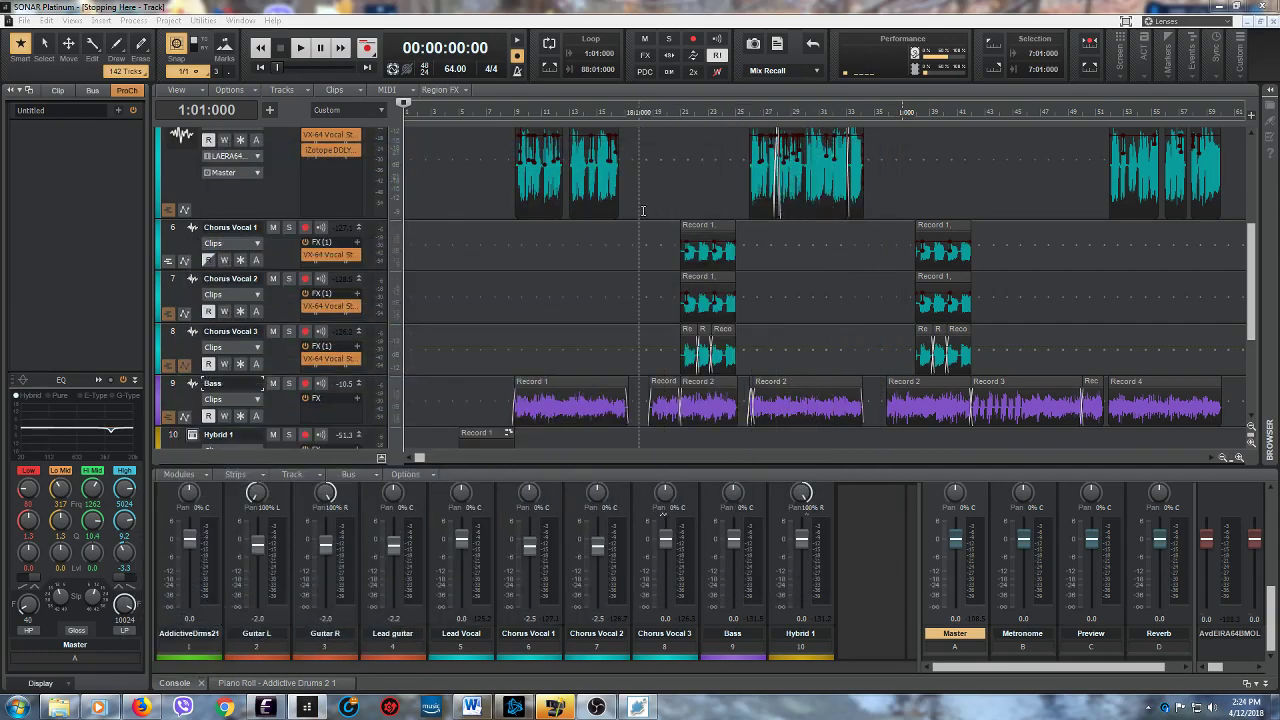
- Save the "Stopping Here" project in SONAR and minimize the Magic-i webcam settings window
drag(1252, 282, 1252, 192)
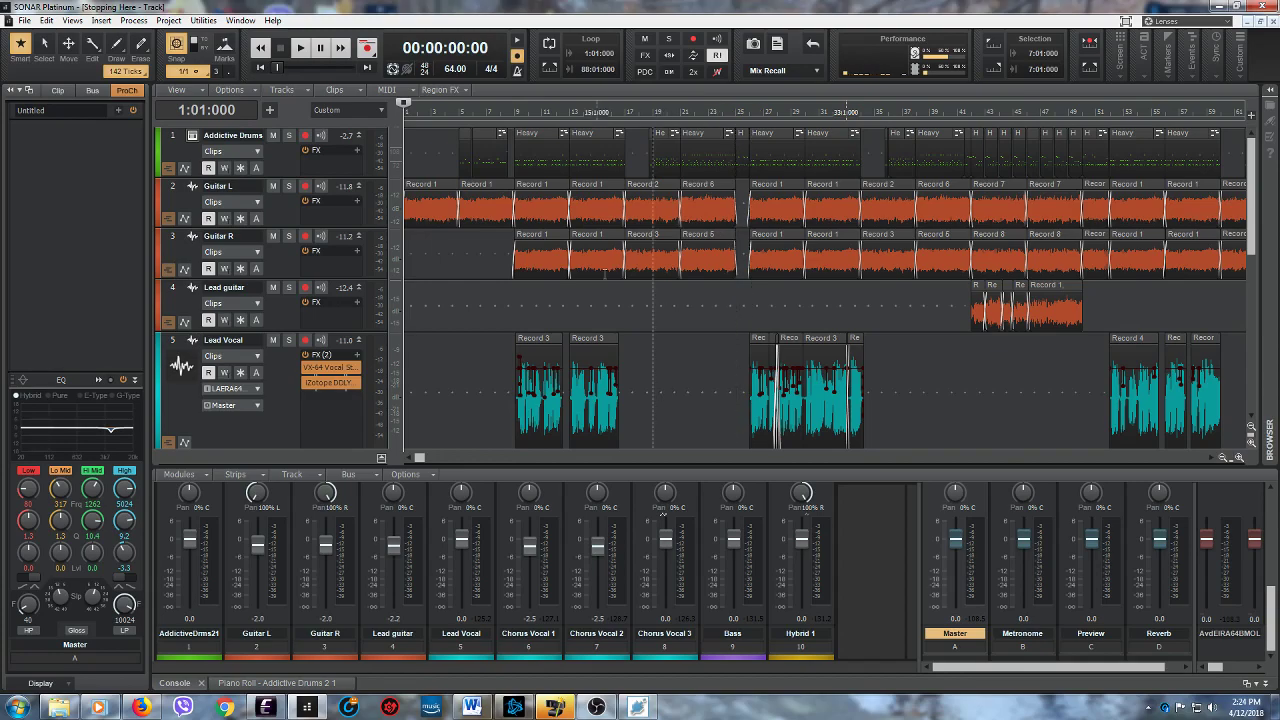
click(23, 21)
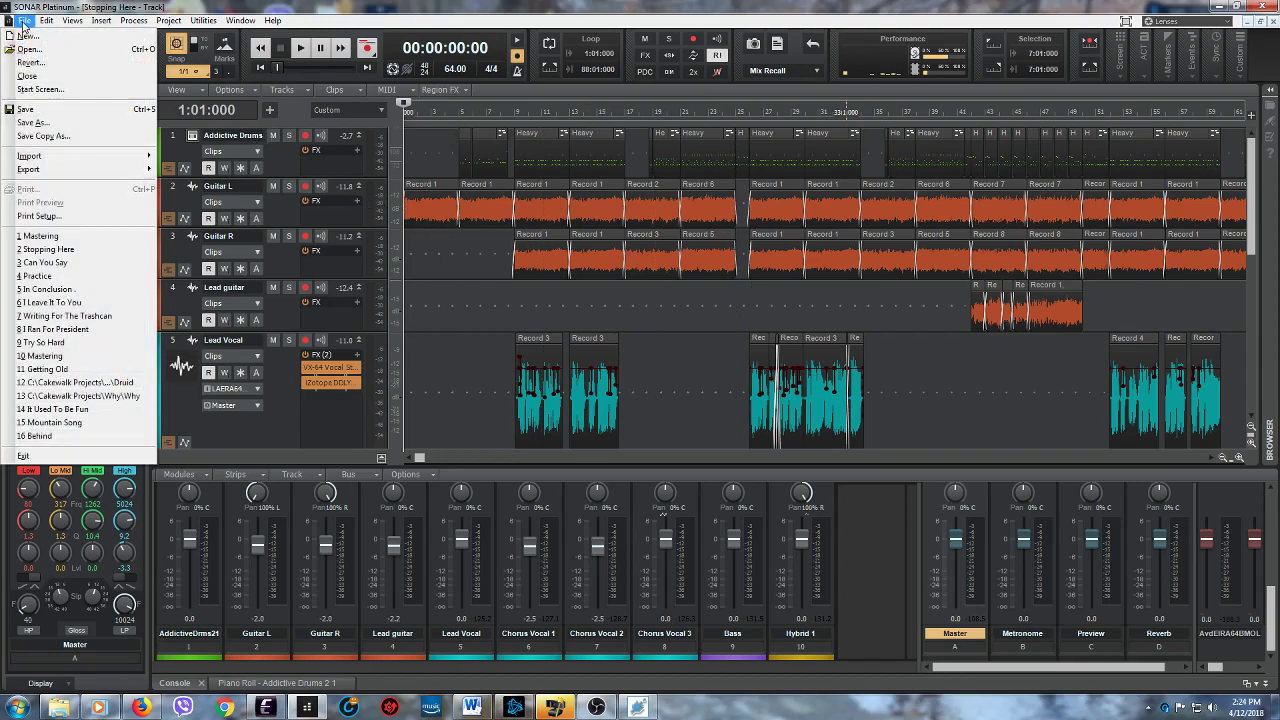
click(30, 109)
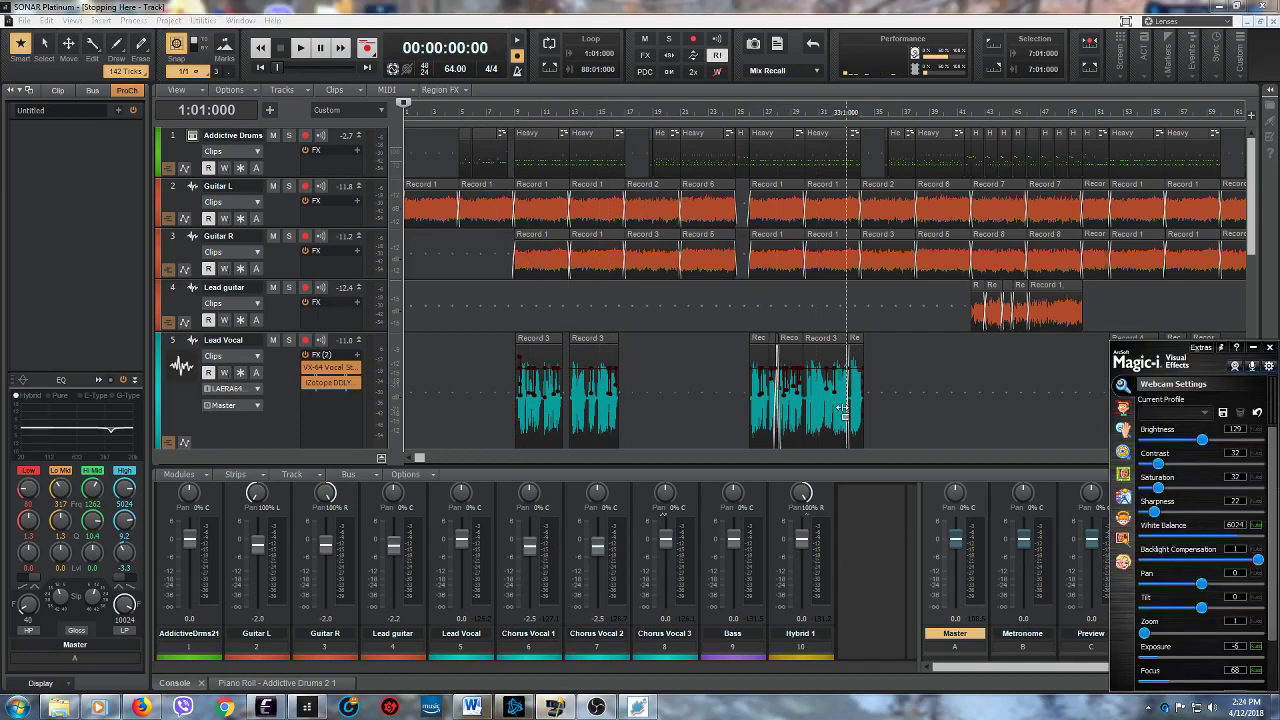
click(1254, 347)
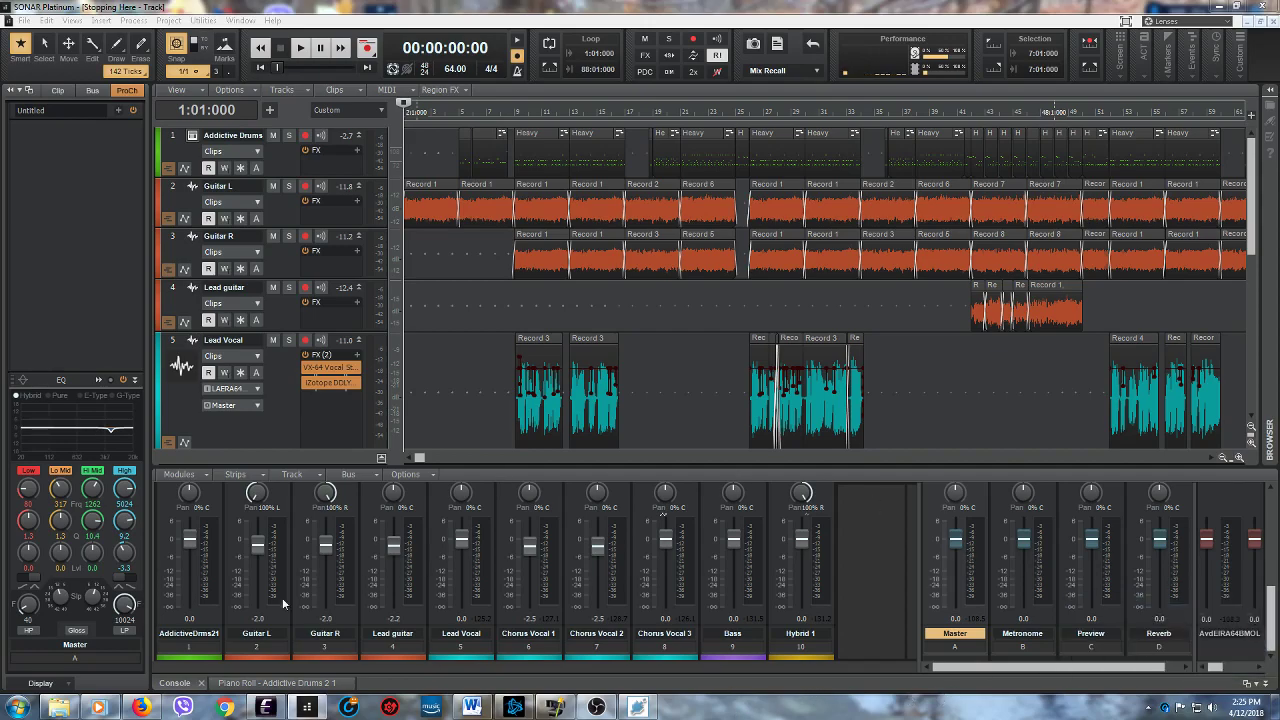
- Switch to Windows Media Player and clear all entries from the unsaved play list
click(97, 706)
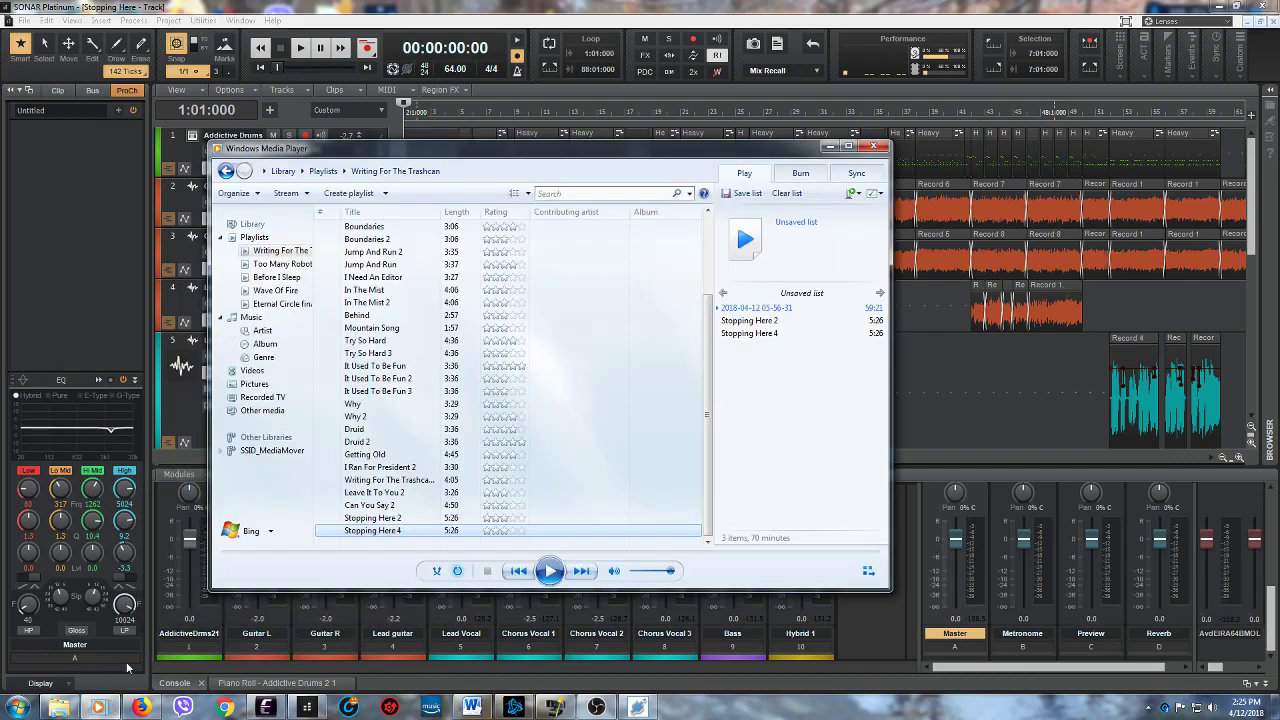
right_click(764, 310)
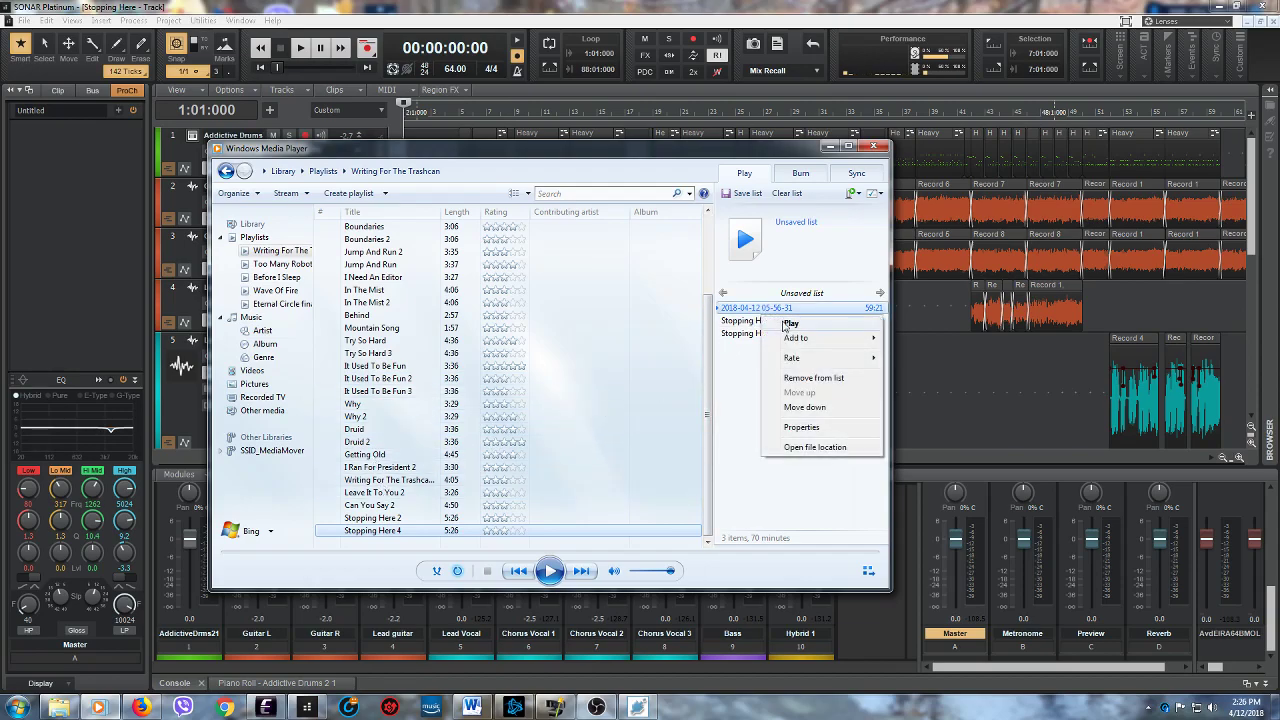
click(791, 380)
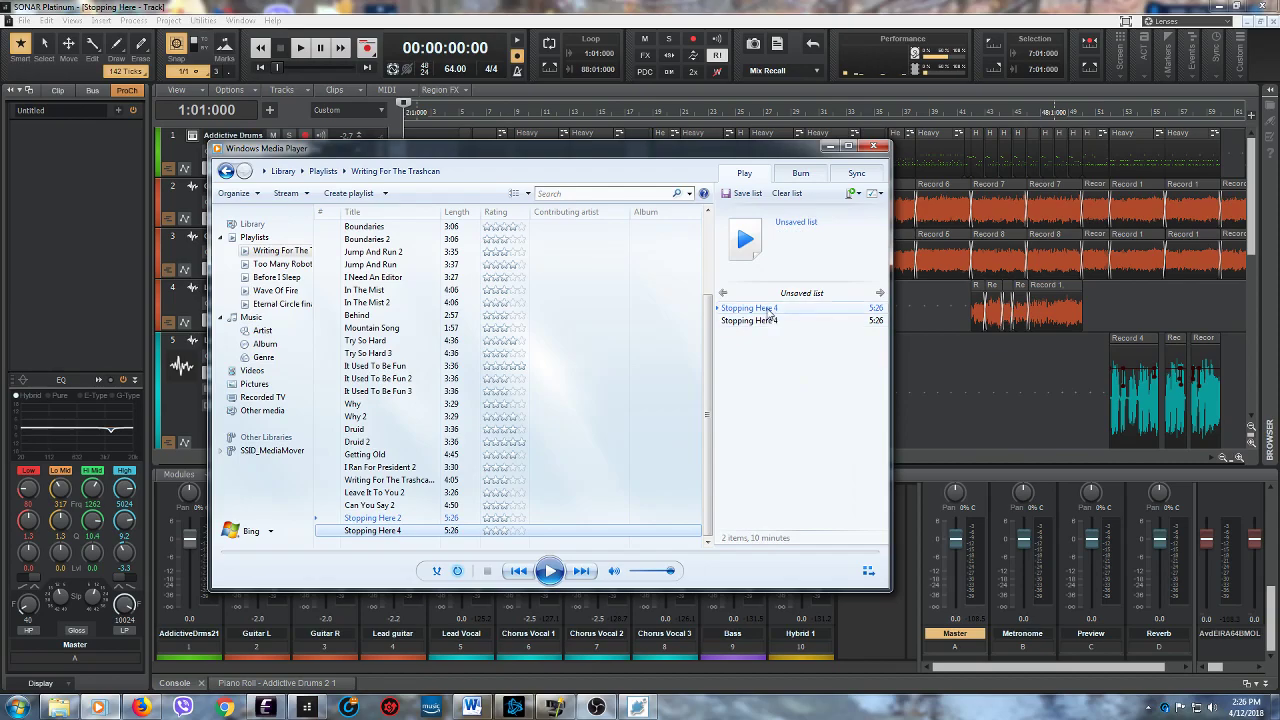
right_click(770, 314)
click(795, 376)
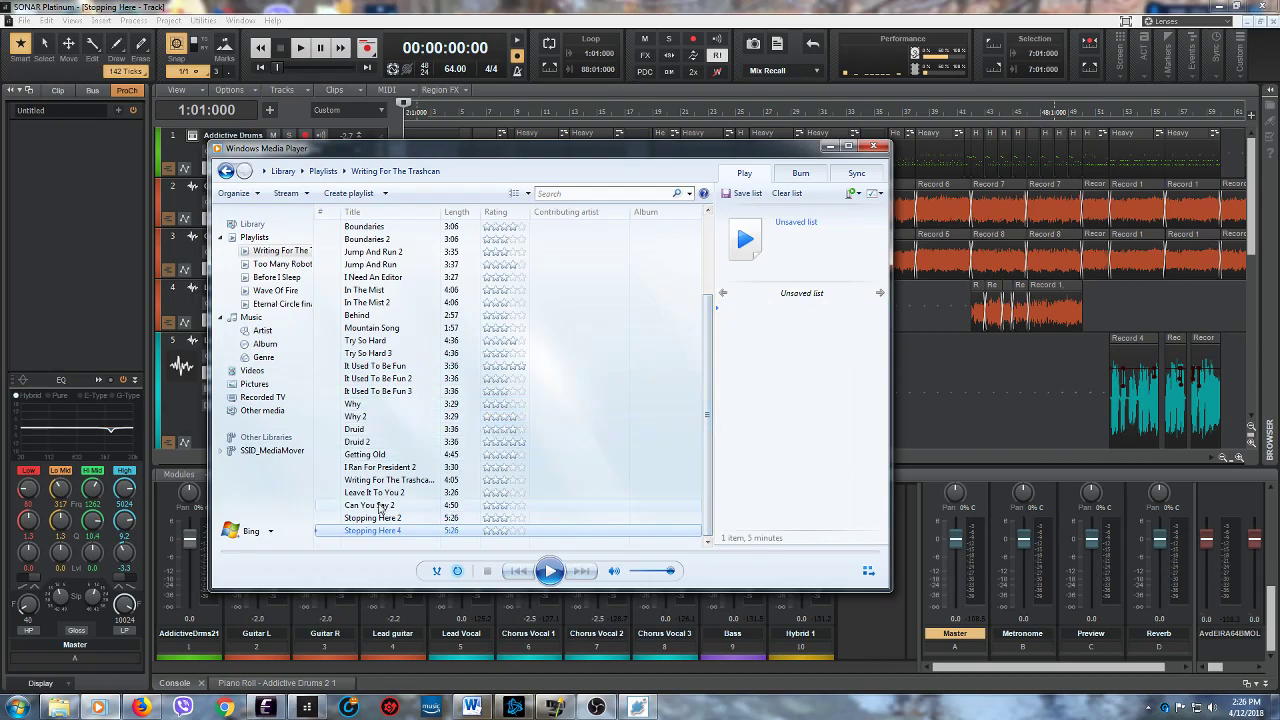
drag(415, 530, 779, 375)
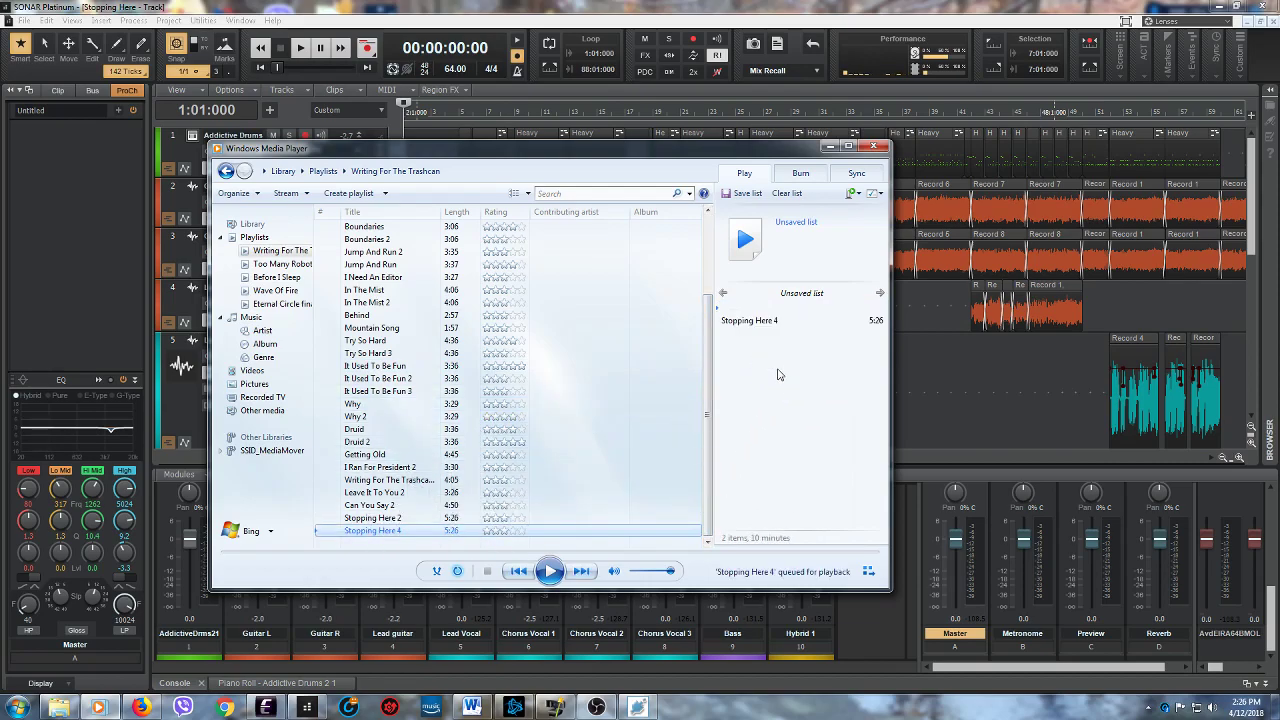
right_click(729, 316)
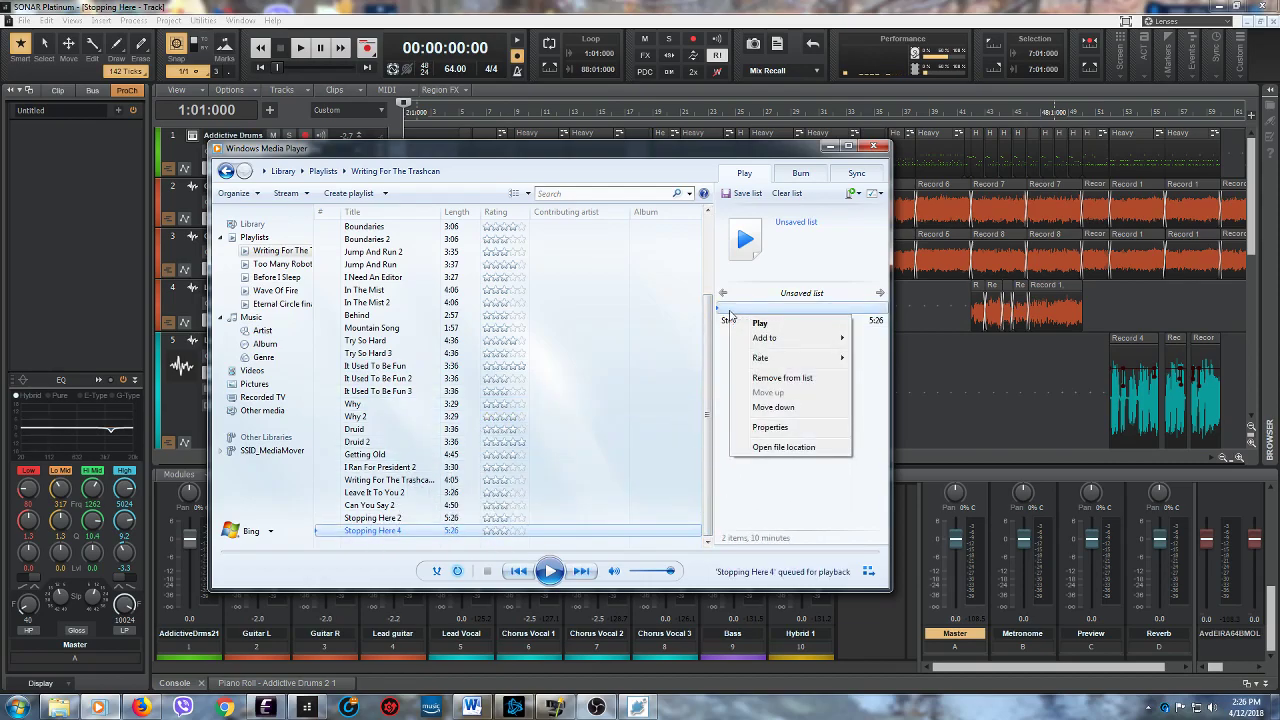
click(765, 379)
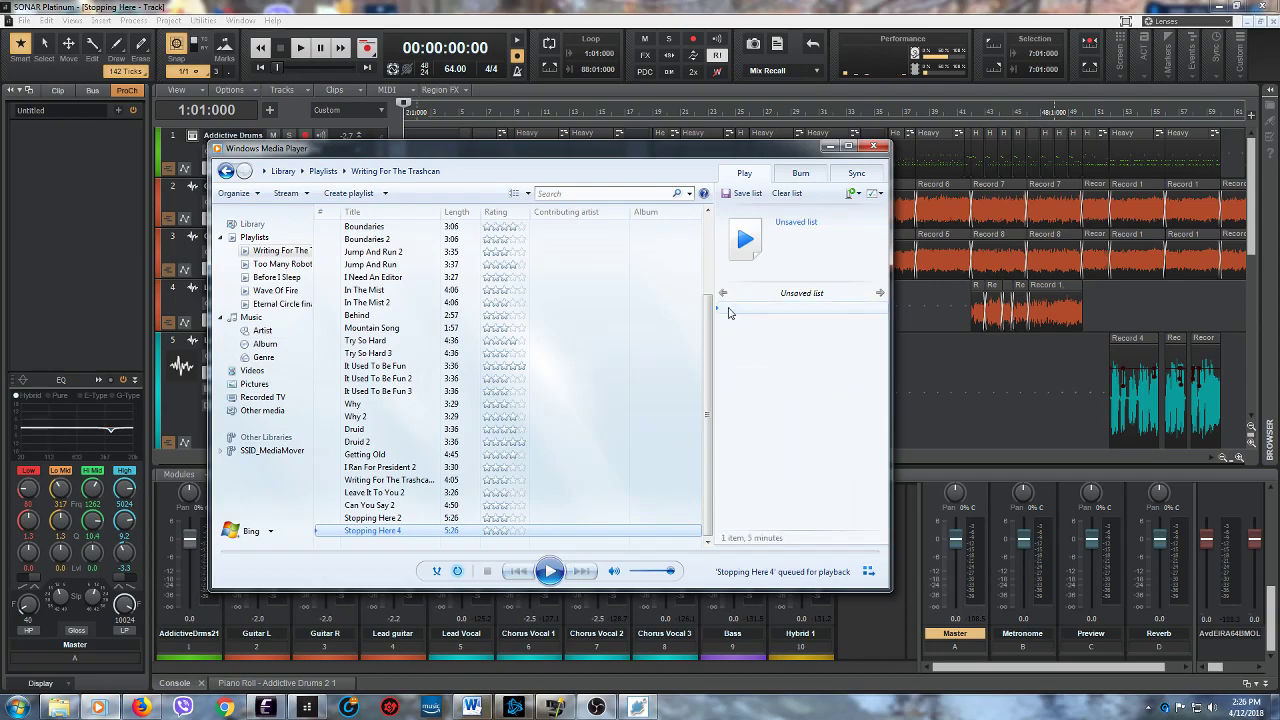
click(788, 194)
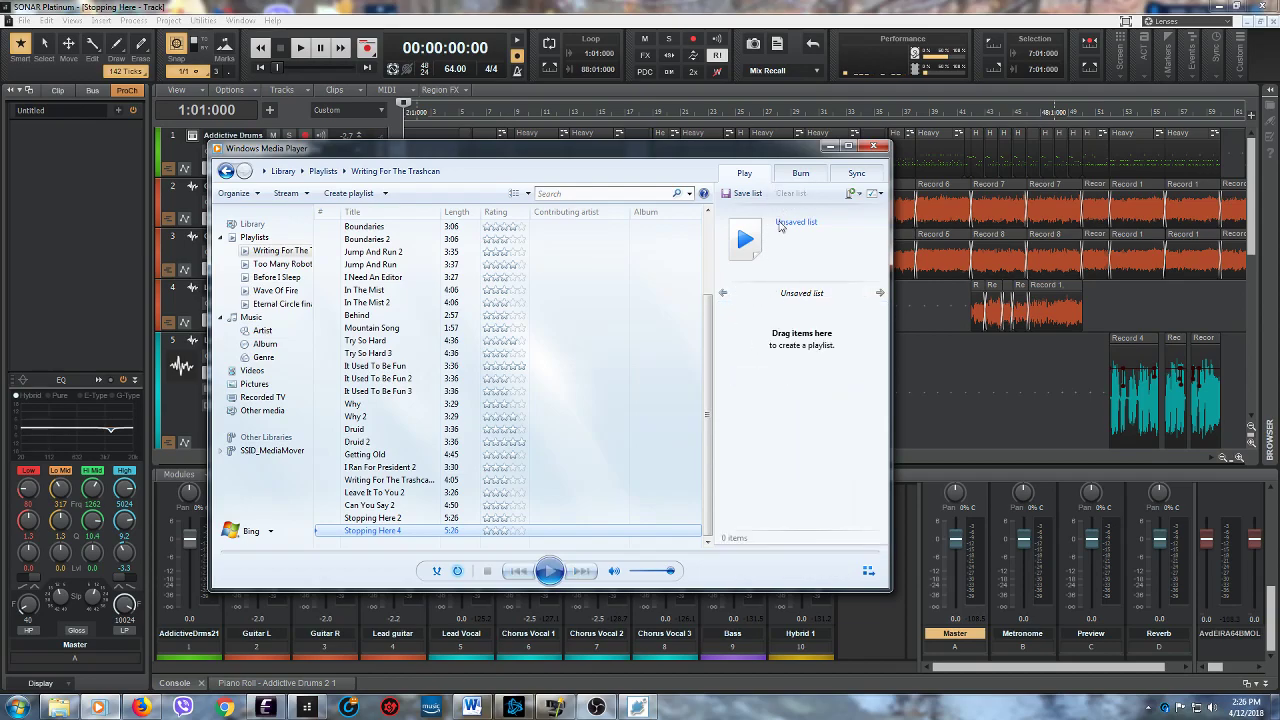
drag(385, 531, 772, 332)
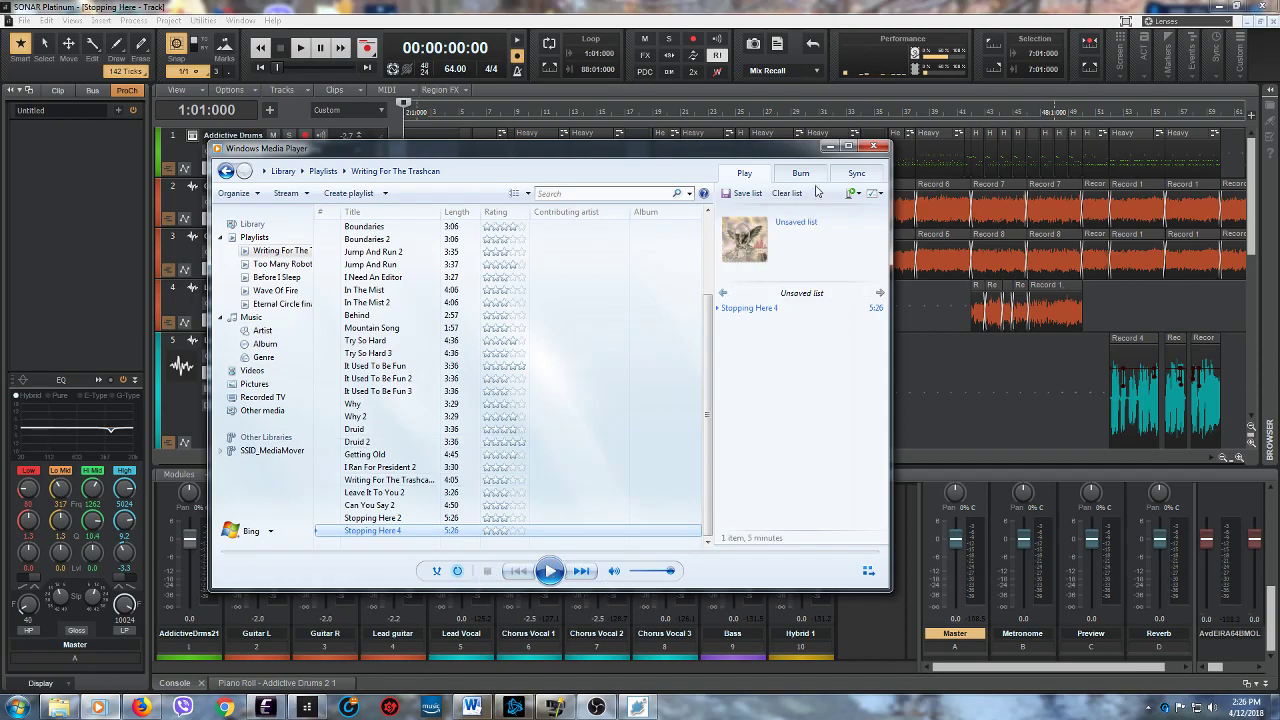
click(829, 147)
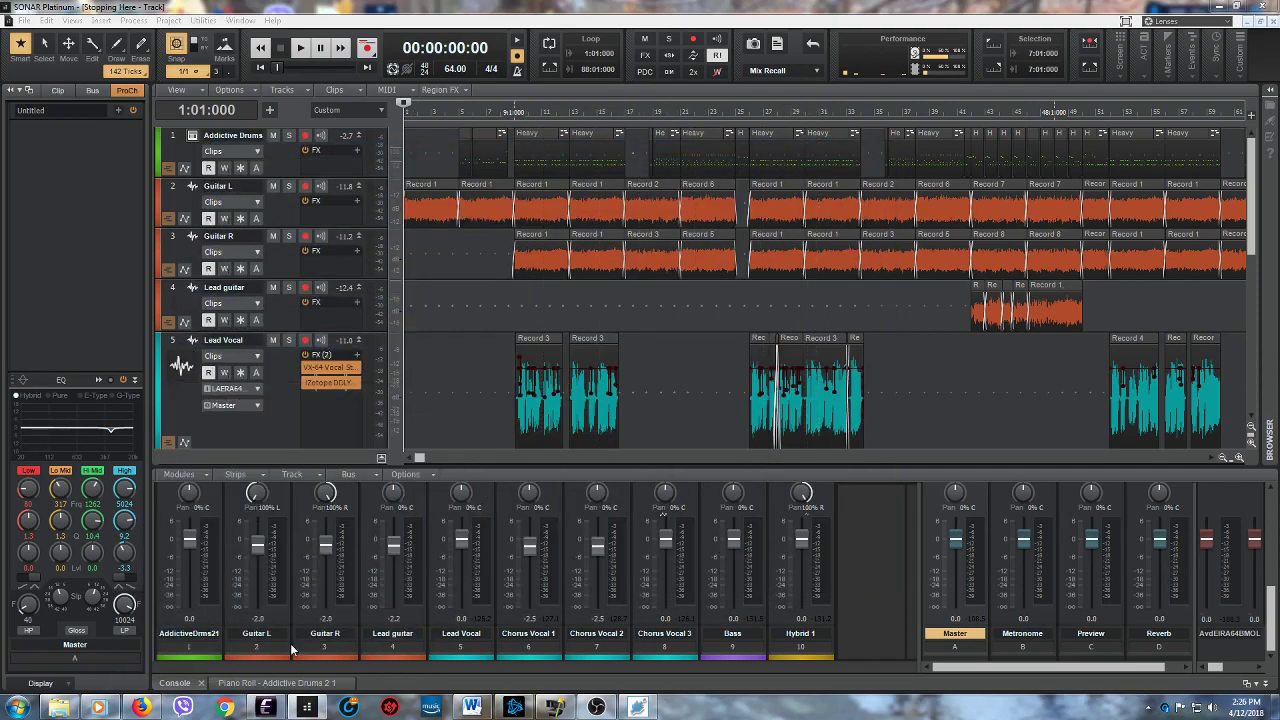
click(99, 708)
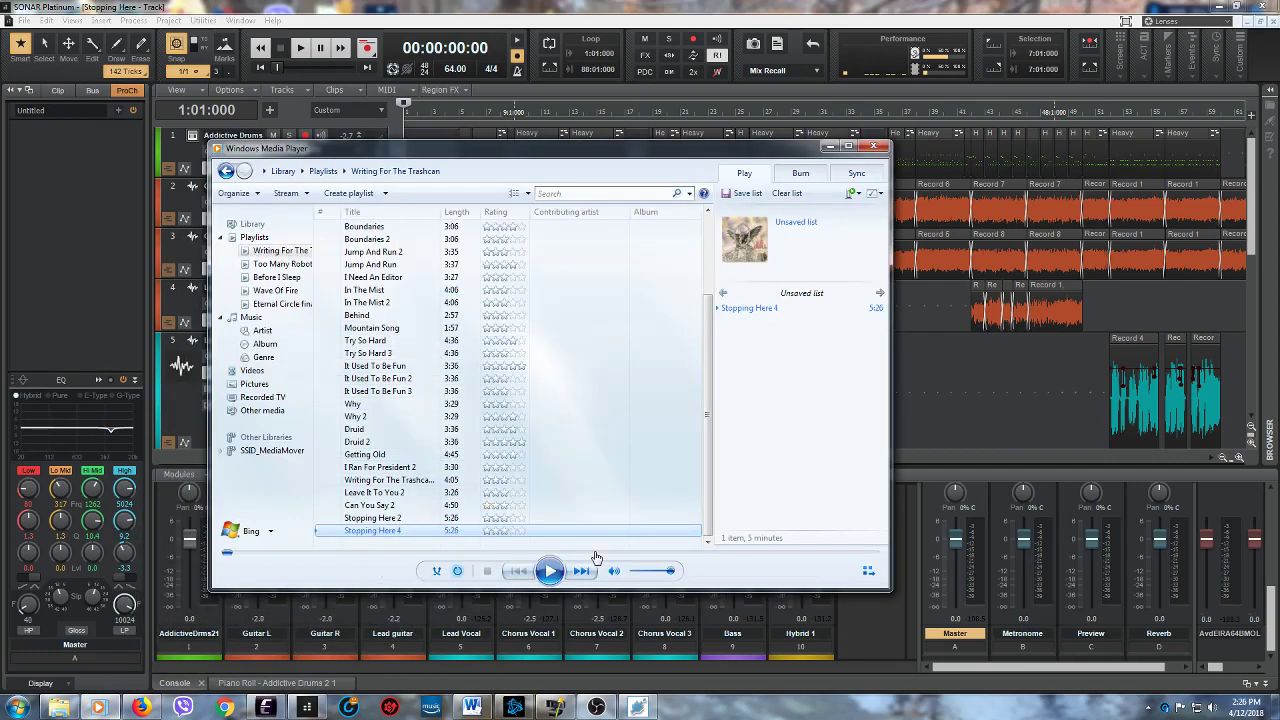
click(788, 194)
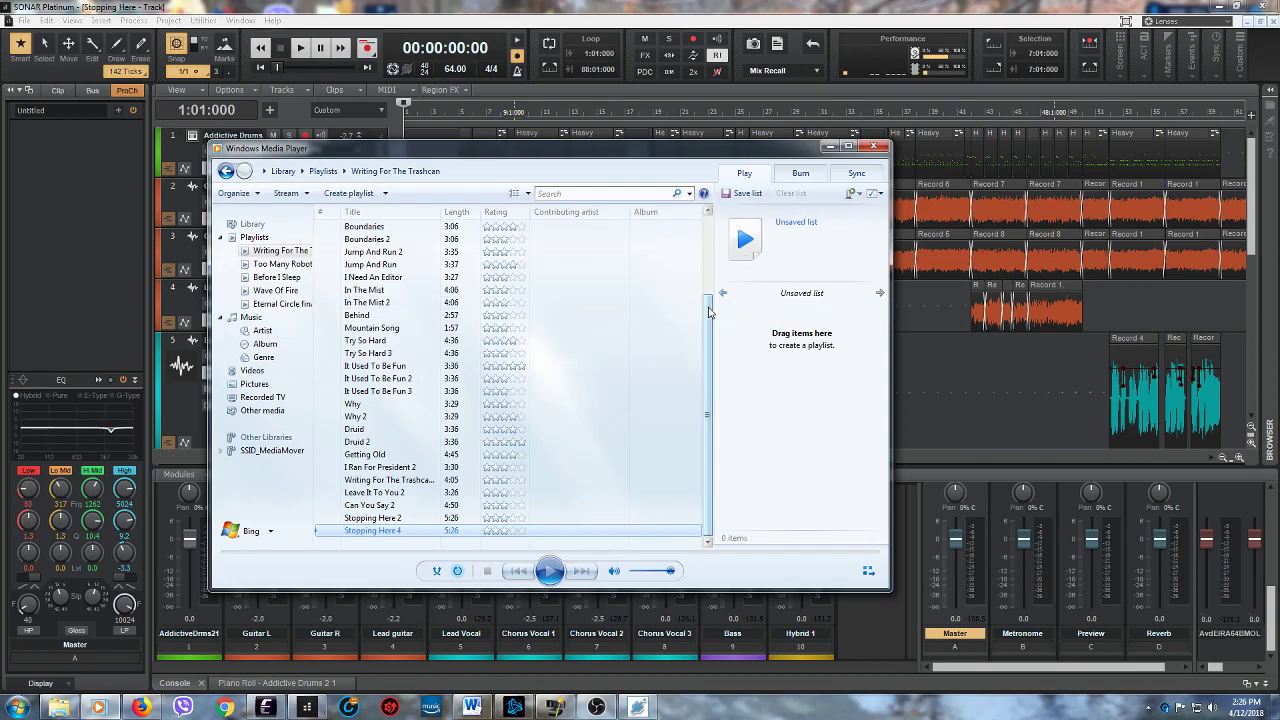
- Queue "In Conclusion 4", "These Old Fears 2", "Unfiltered 3" and "Boundaries 2" from the "Writing For The Trashcan" playlist, with playback stopped
drag(709, 312, 711, 228)
drag(443, 252, 746, 345)
click(487, 572)
drag(398, 280, 745, 355)
click(409, 319)
drag(409, 319, 790, 385)
drag(404, 345, 752, 393)
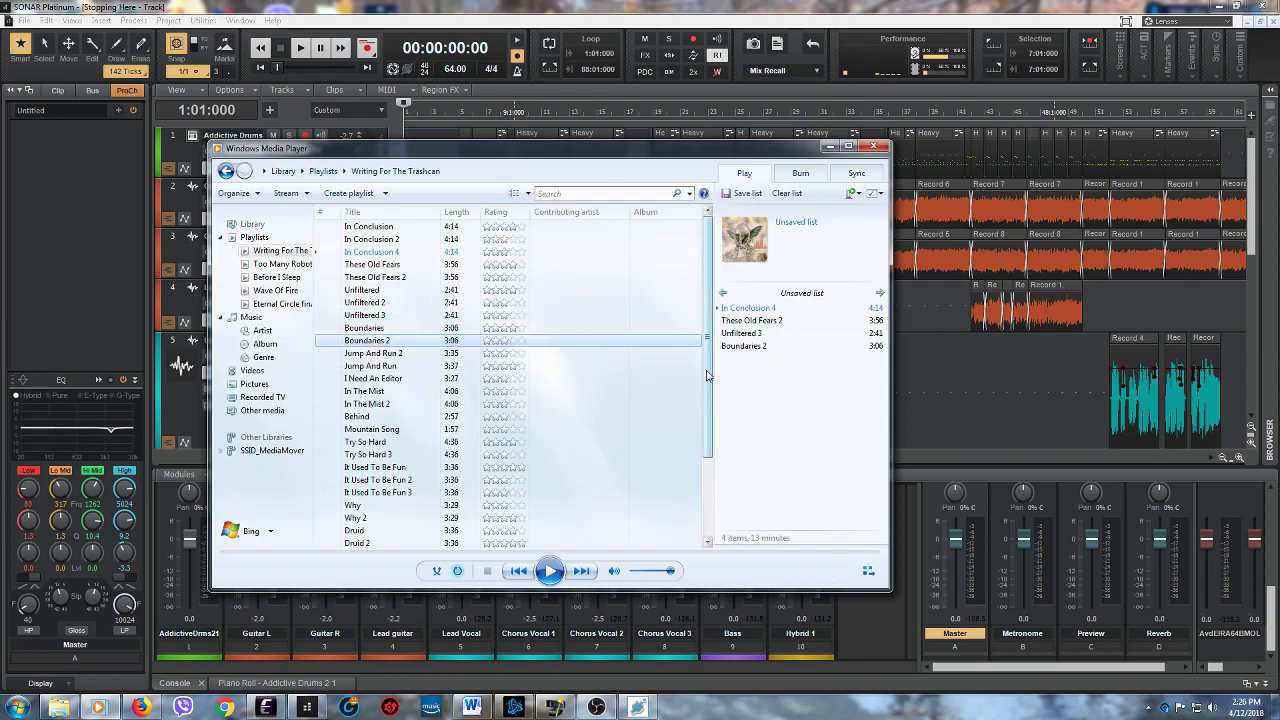
- Add "Jump And Run 2" and "I Need An Editor" to the end of the unsaved play list
scroll(706, 375, down, 2)
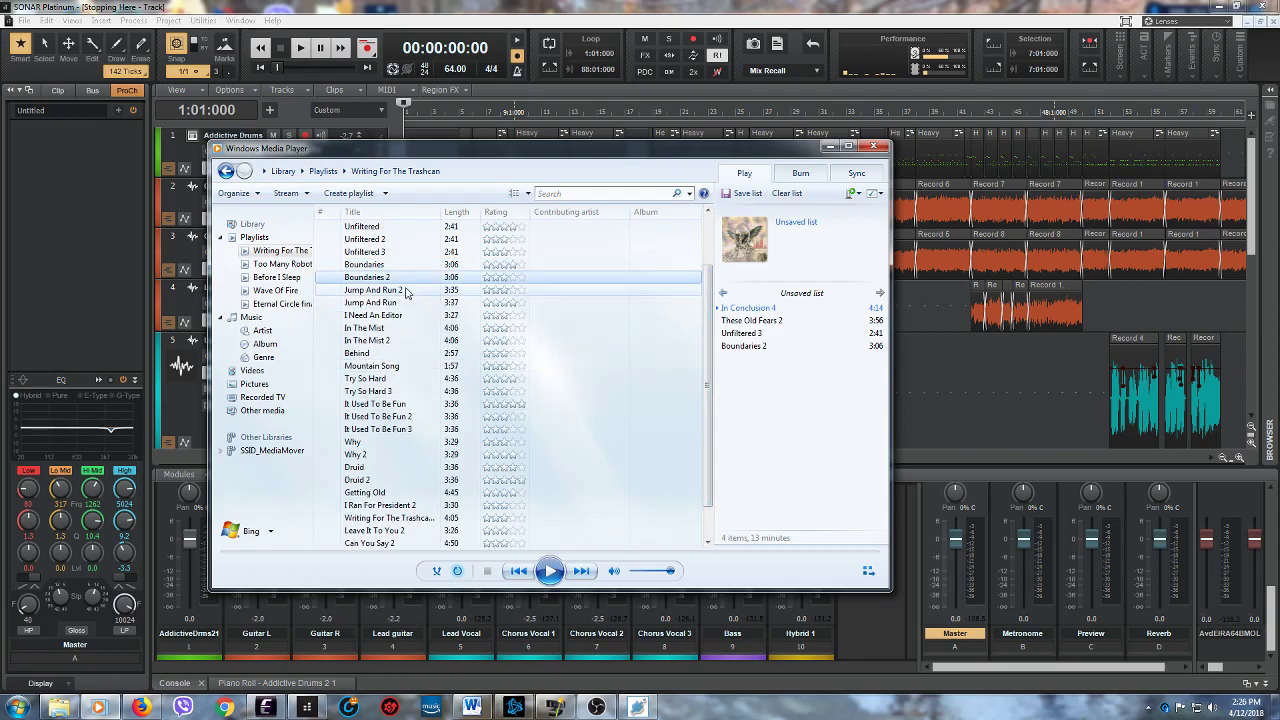
drag(398, 295, 754, 397)
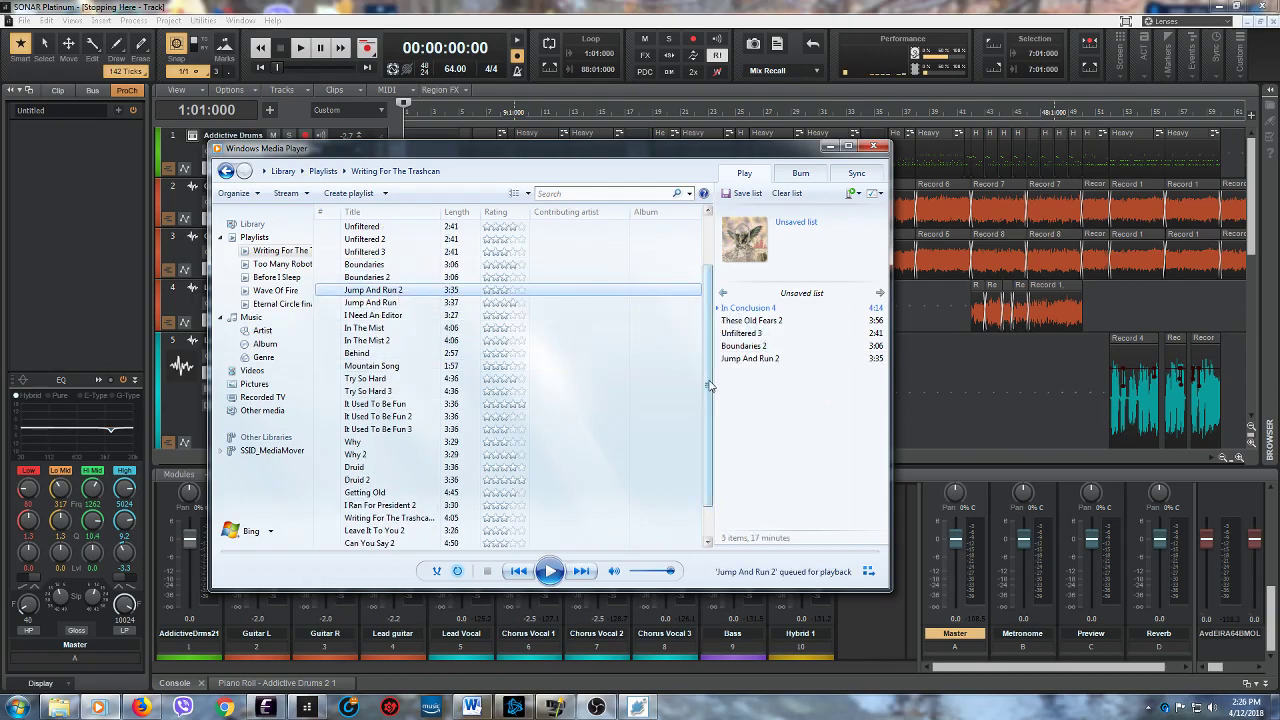
scroll(713, 400, down, 1)
scroll(713, 400, down, 1)
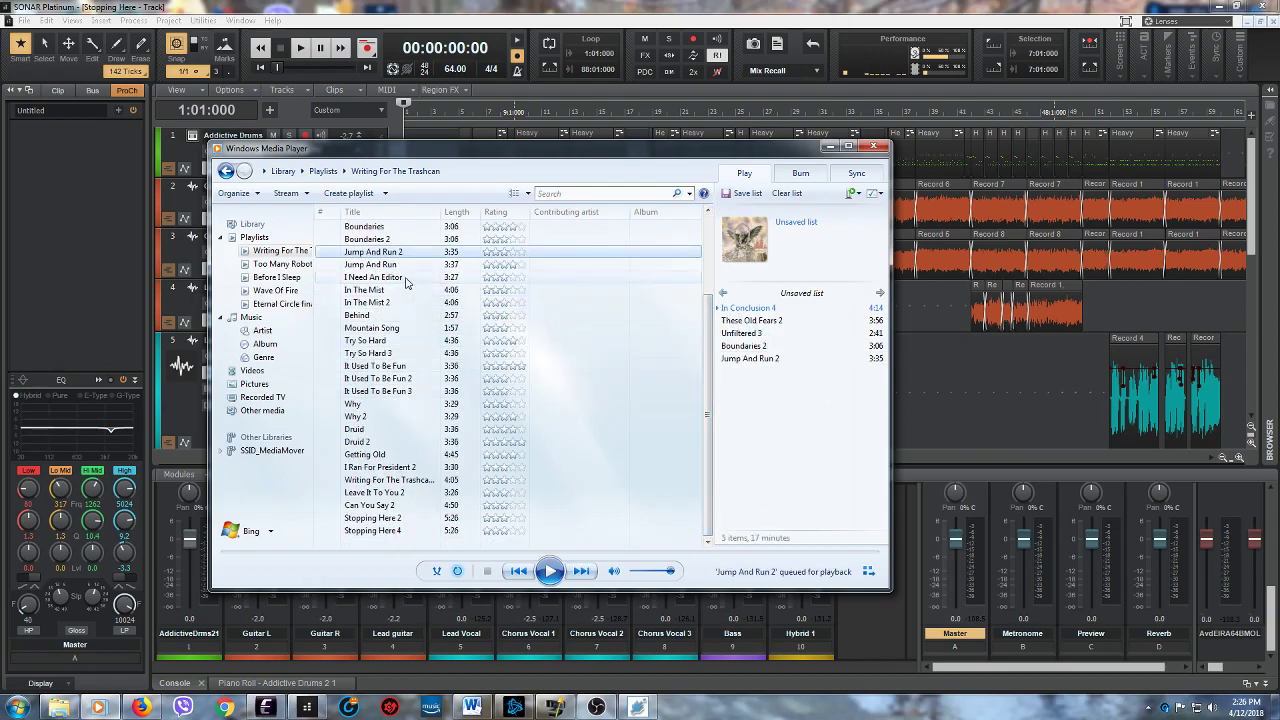
drag(406, 283, 745, 370)
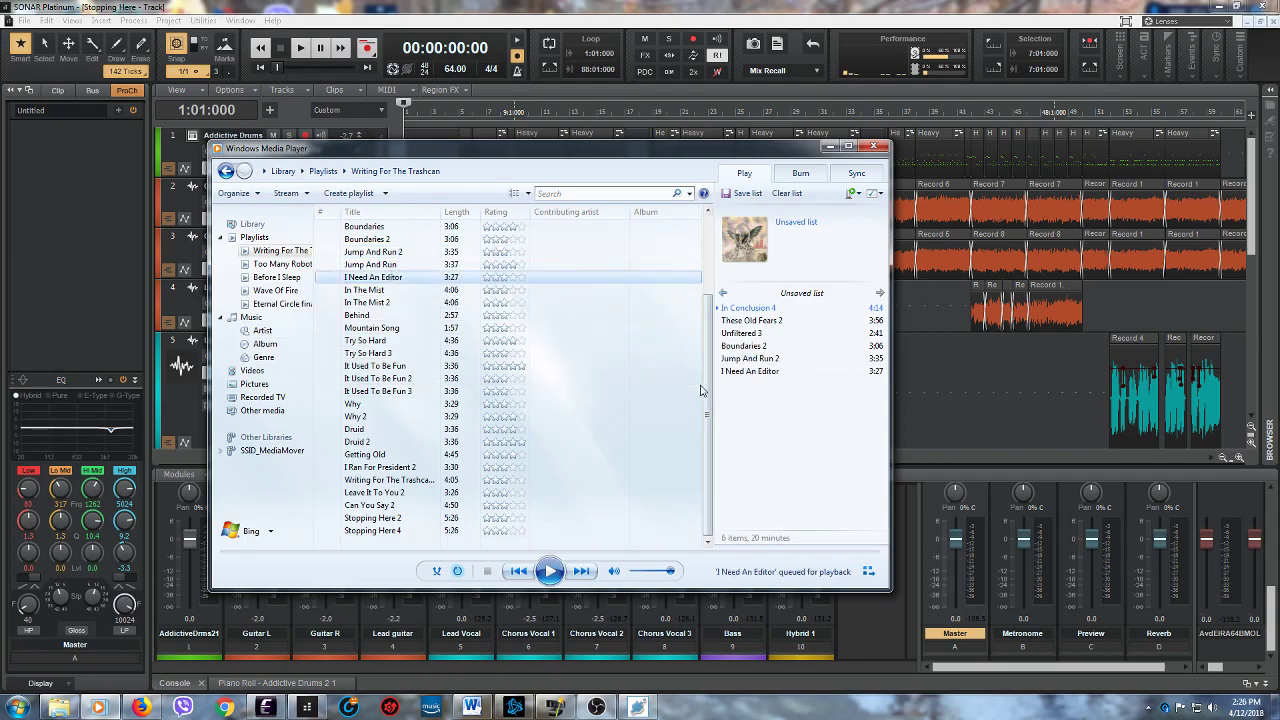
- Add "In The Mist 2", "Behind" and "Mountain Song" to the end of the unsaved play list
drag(411, 303, 757, 416)
drag(380, 316, 757, 419)
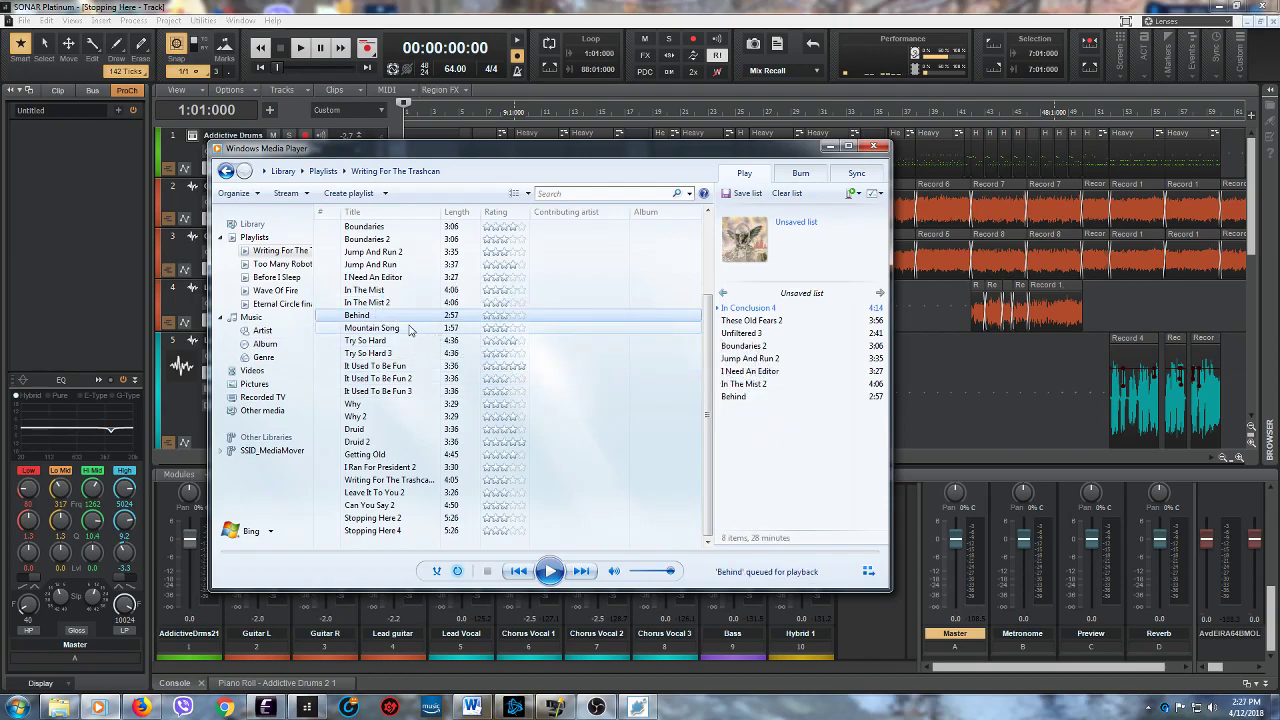
click(405, 331)
drag(405, 331, 750, 404)
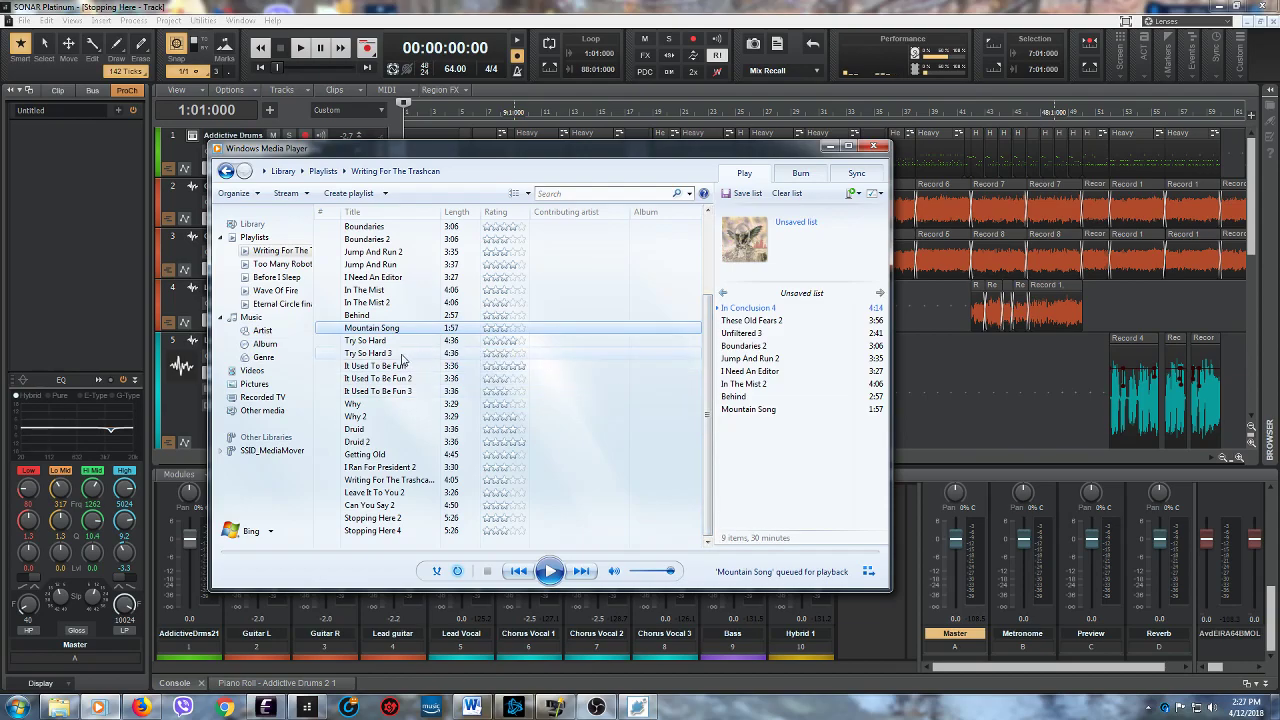
- Append "Try So Hard 3", "It Used To Be Fun 3" and "Why 2" to the unsaved play list
mouse_move(402, 360)
drag(402, 360, 750, 430)
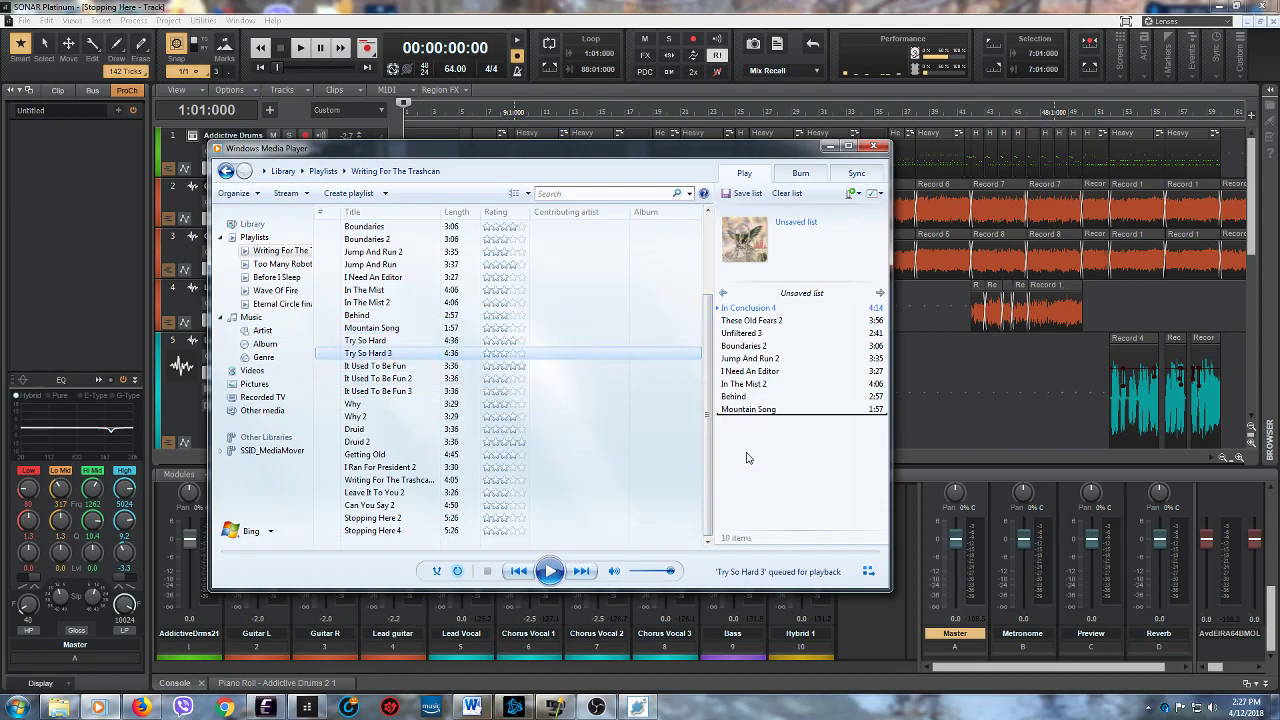
drag(416, 396, 752, 430)
drag(401, 419, 765, 420)
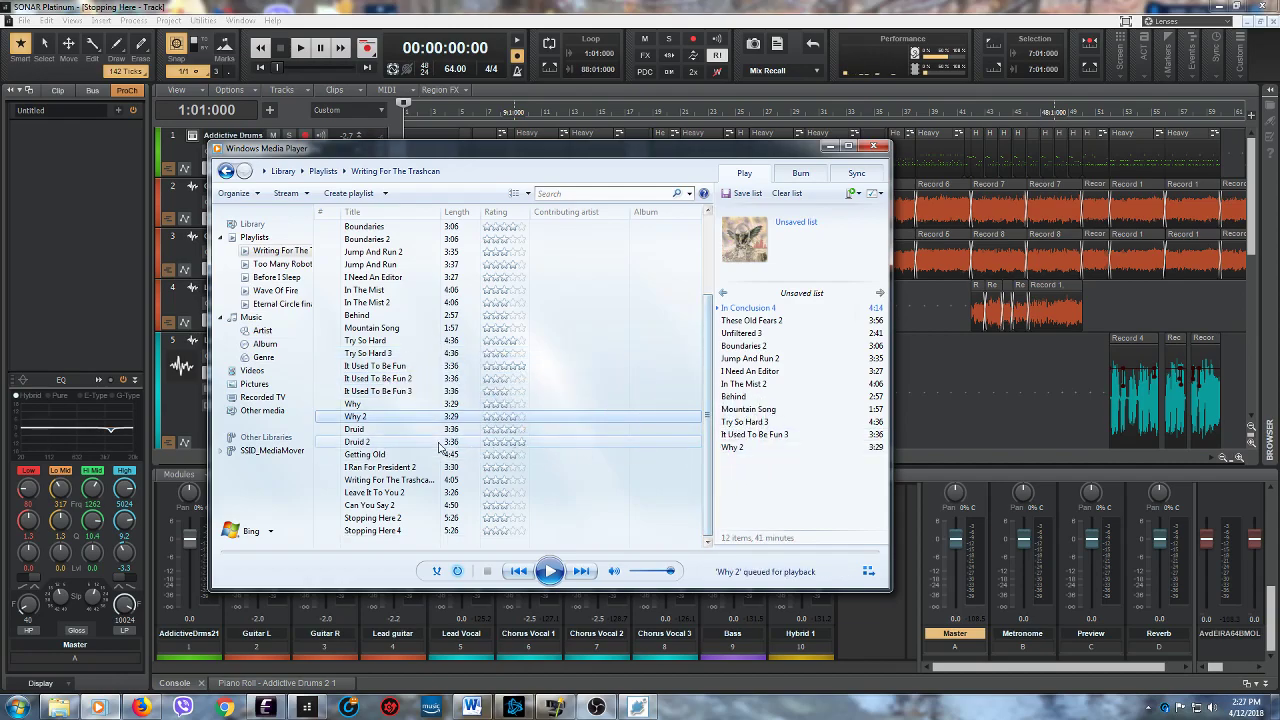
- Queue "Druid 2", "Getting Old", "I Ran For President 2", "Writing For The Trashcan 2" and "Leave It To You 2" after "Why 2"
drag(408, 444, 752, 468)
drag(416, 458, 752, 468)
drag(431, 469, 752, 495)
drag(420, 487, 755, 505)
drag(406, 494, 750, 510)
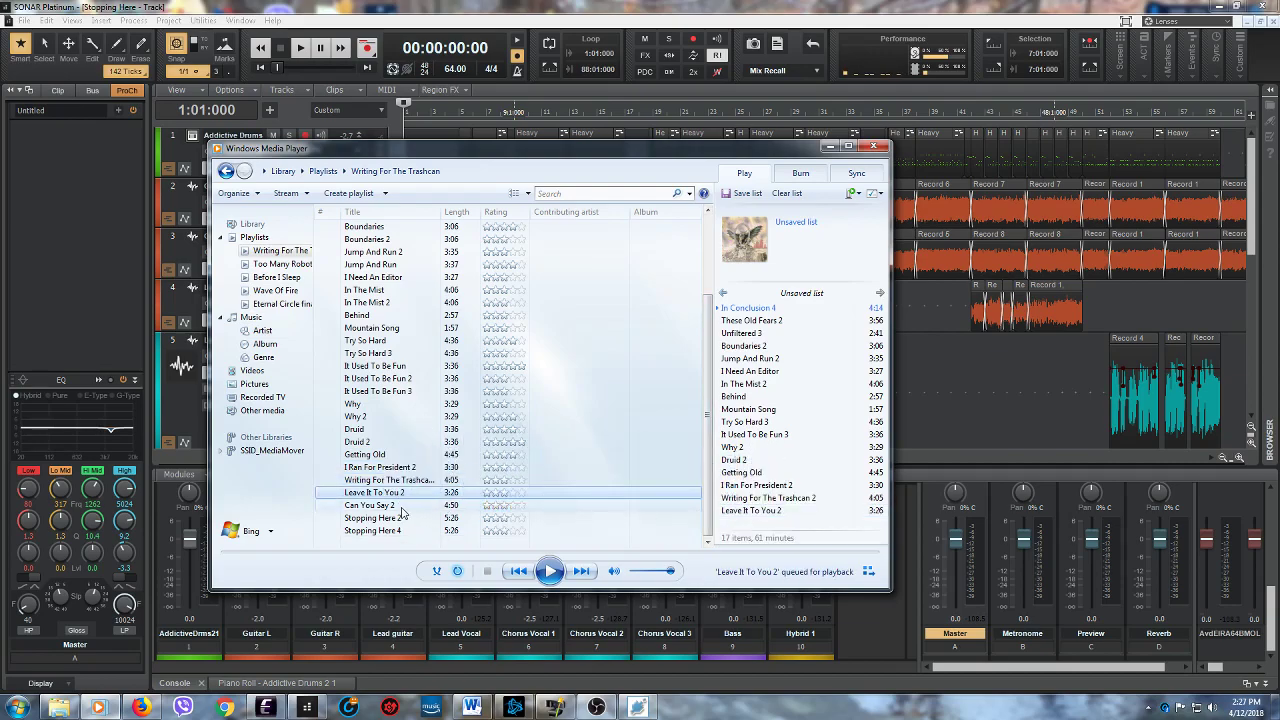
- Add "Can You Say 2" and "Stopping Here 4" as the last queued songs and review the whole play list
drag(401, 511, 750, 515)
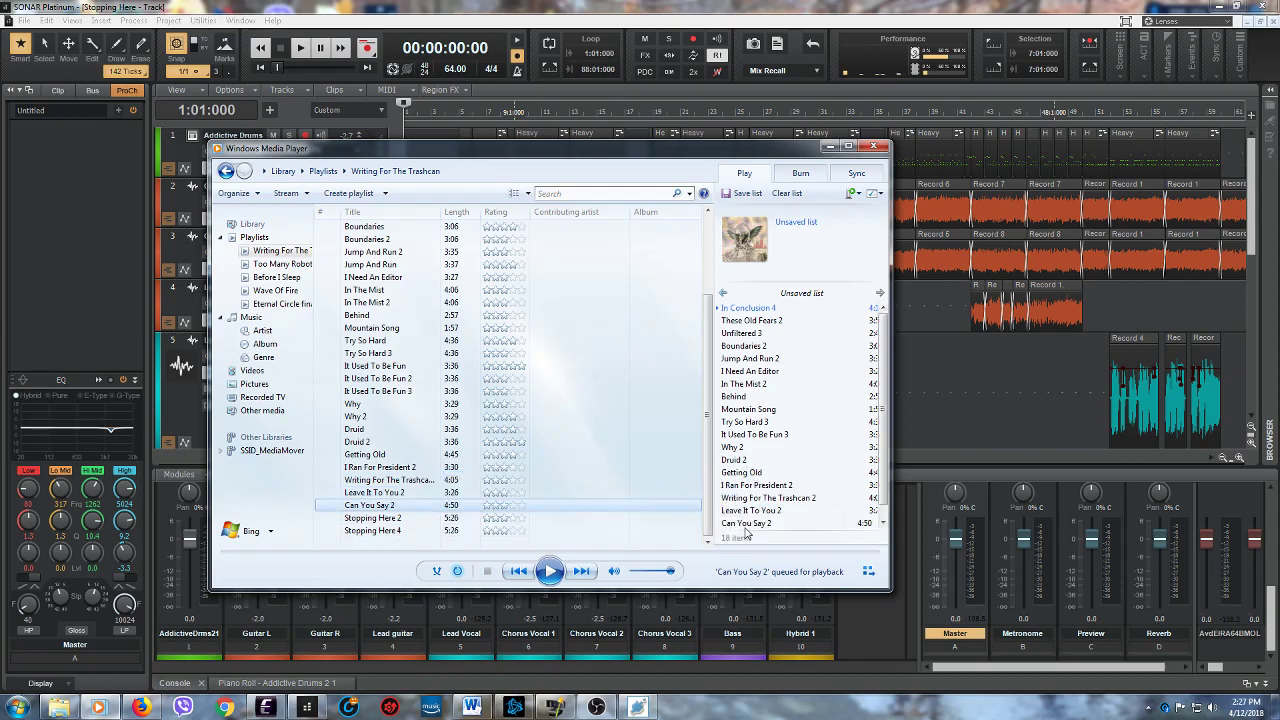
drag(412, 531, 758, 534)
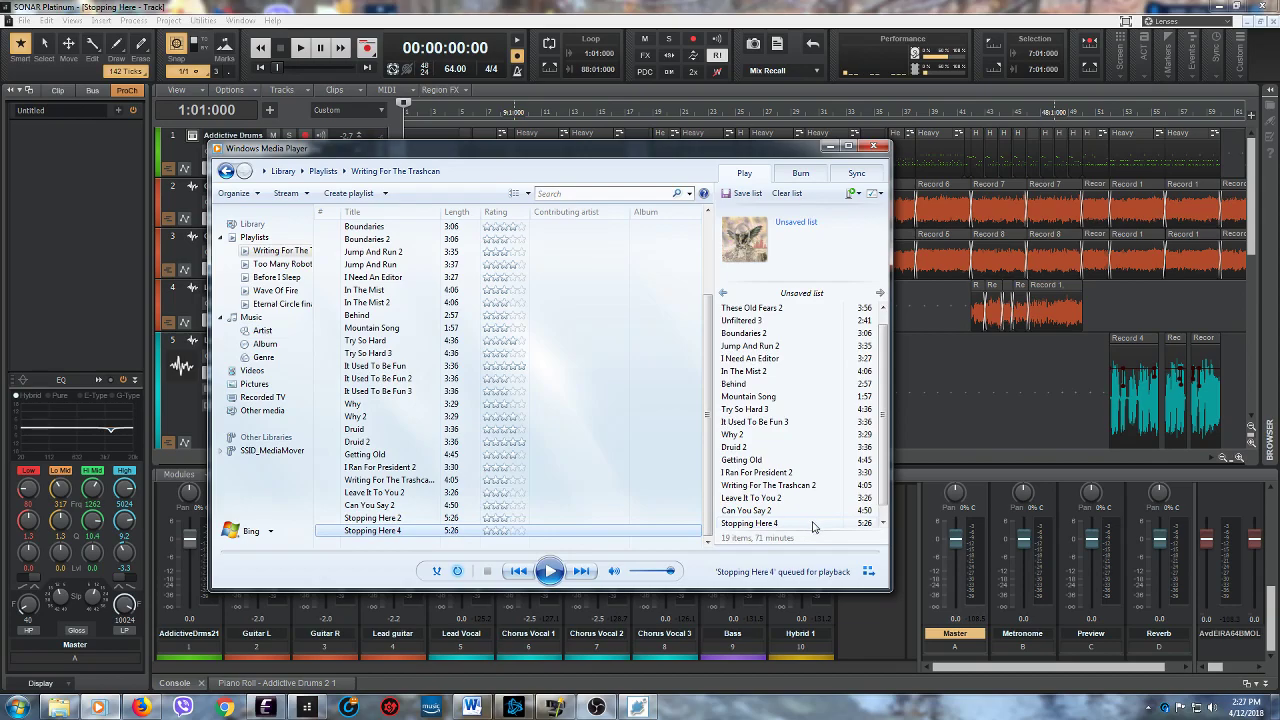
click(884, 521)
mouse_move(883, 511)
mouse_down()
mouse_move(885, 486)
mouse_move(885, 516)
mouse_up()
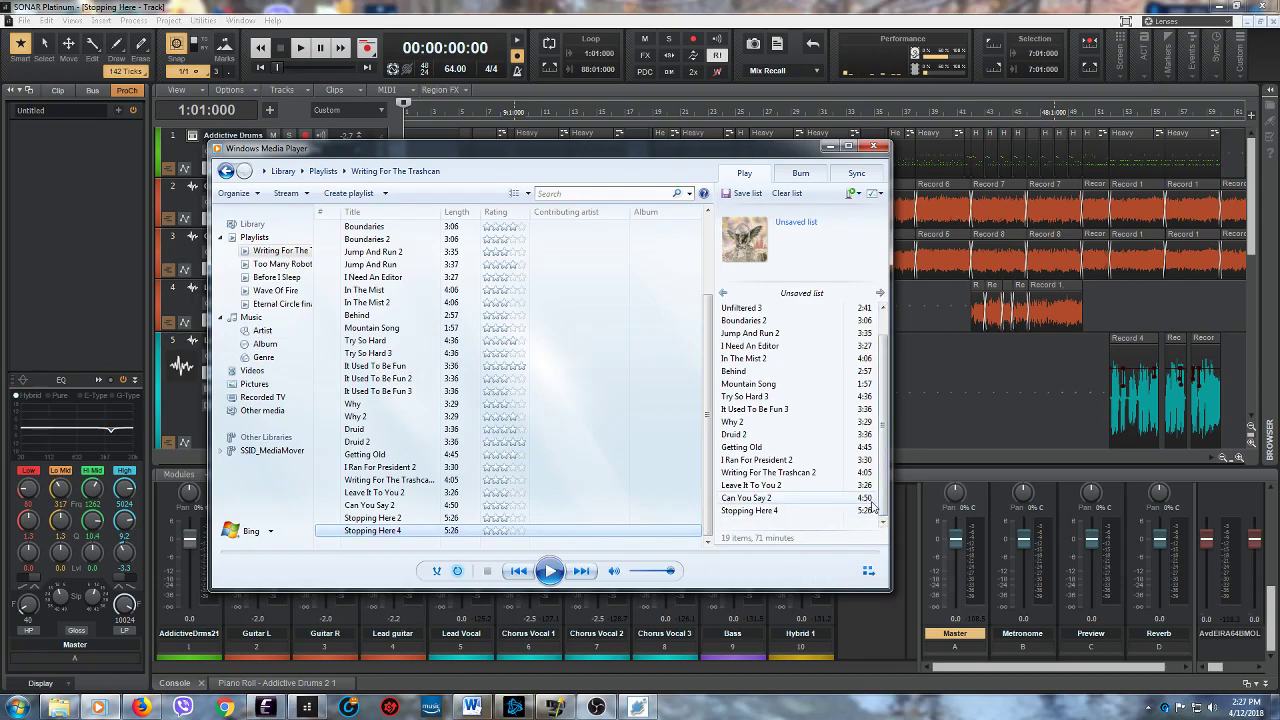
scroll(880, 480, up, 1)
mouse_move(880, 467)
mouse_down()
mouse_move(881, 520)
mouse_move(870, 452)
mouse_up()
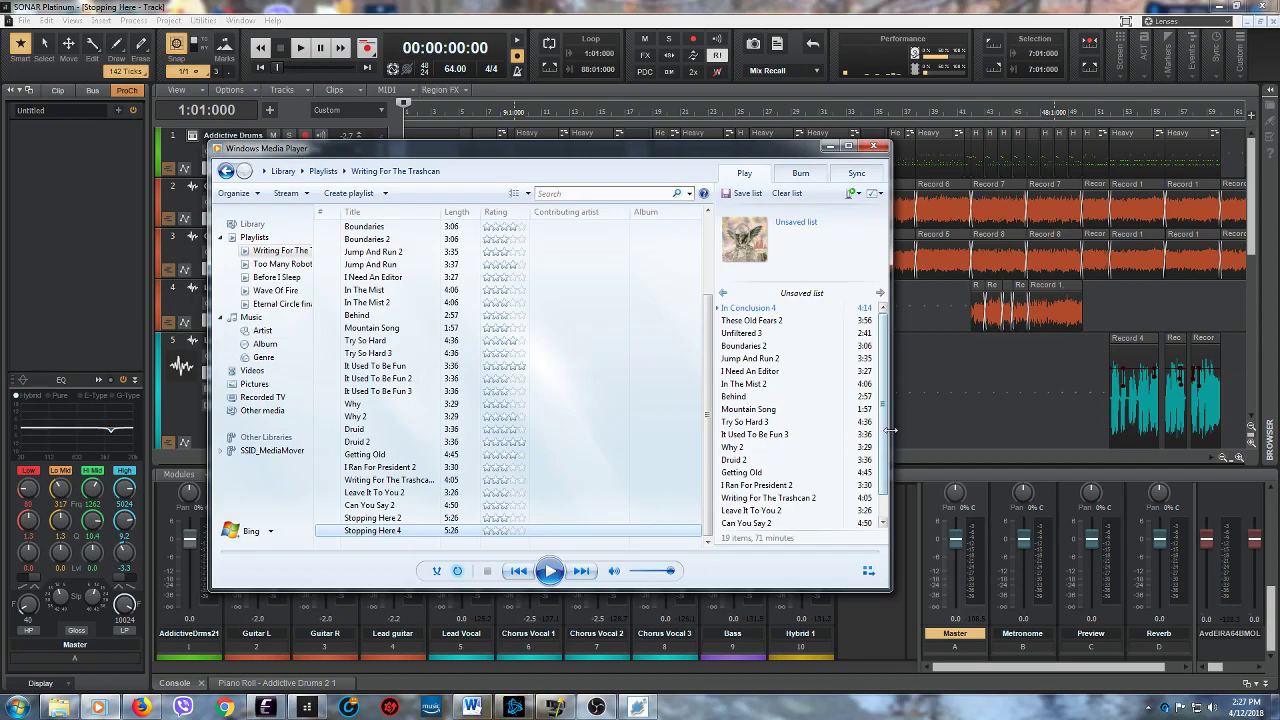
drag(884, 432, 877, 478)
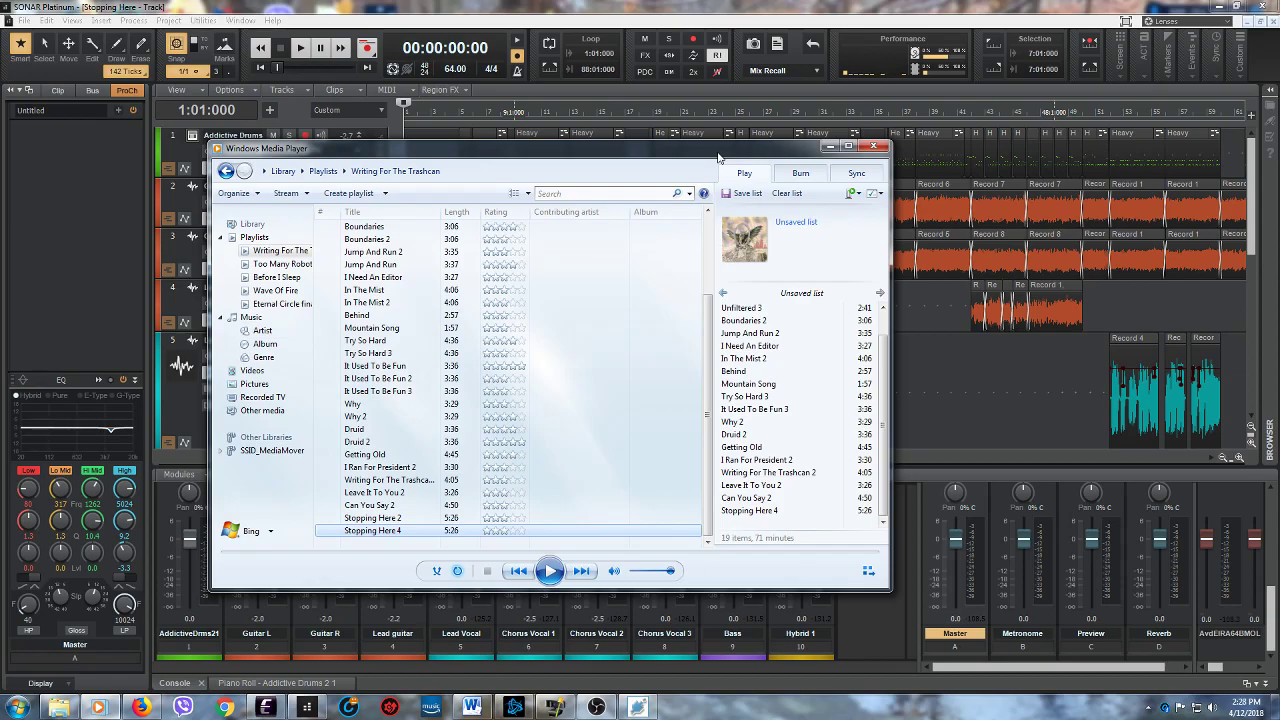
- Minimize Windows Media Player, check the recording in OBS, and return to the "Stopping Here" project in SONAR
click(829, 147)
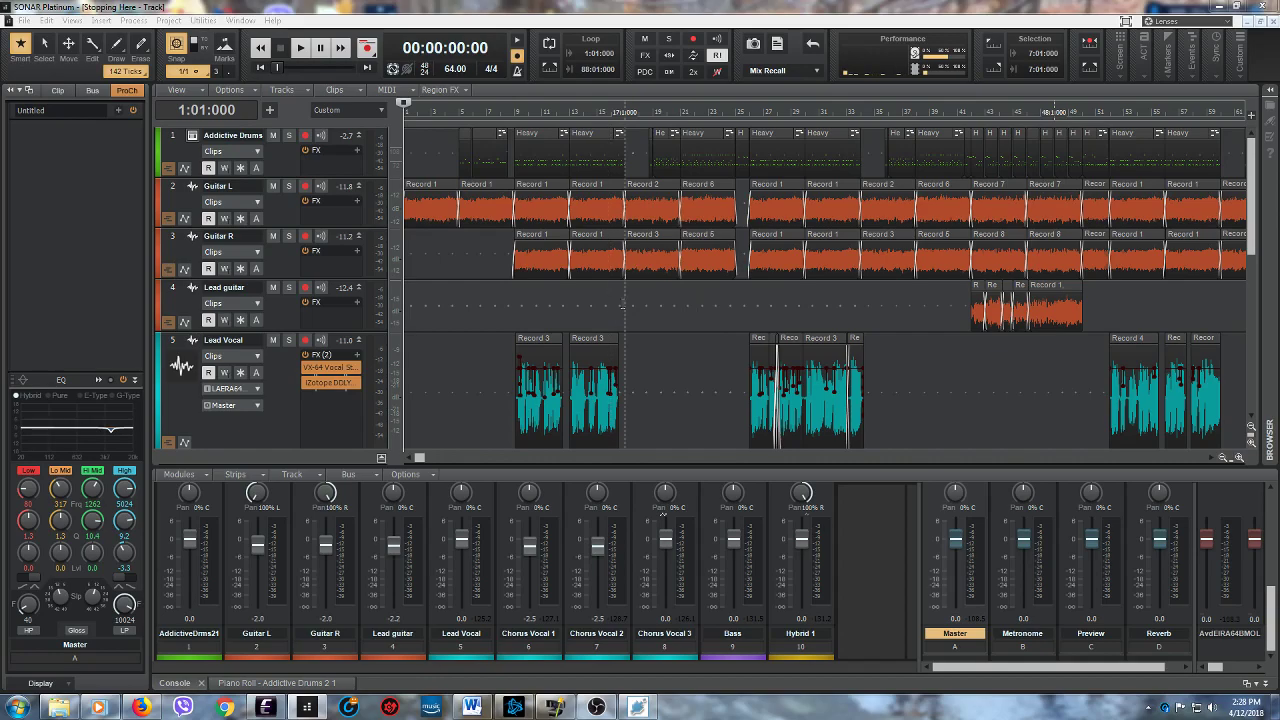
drag(1252, 200, 1278, 232)
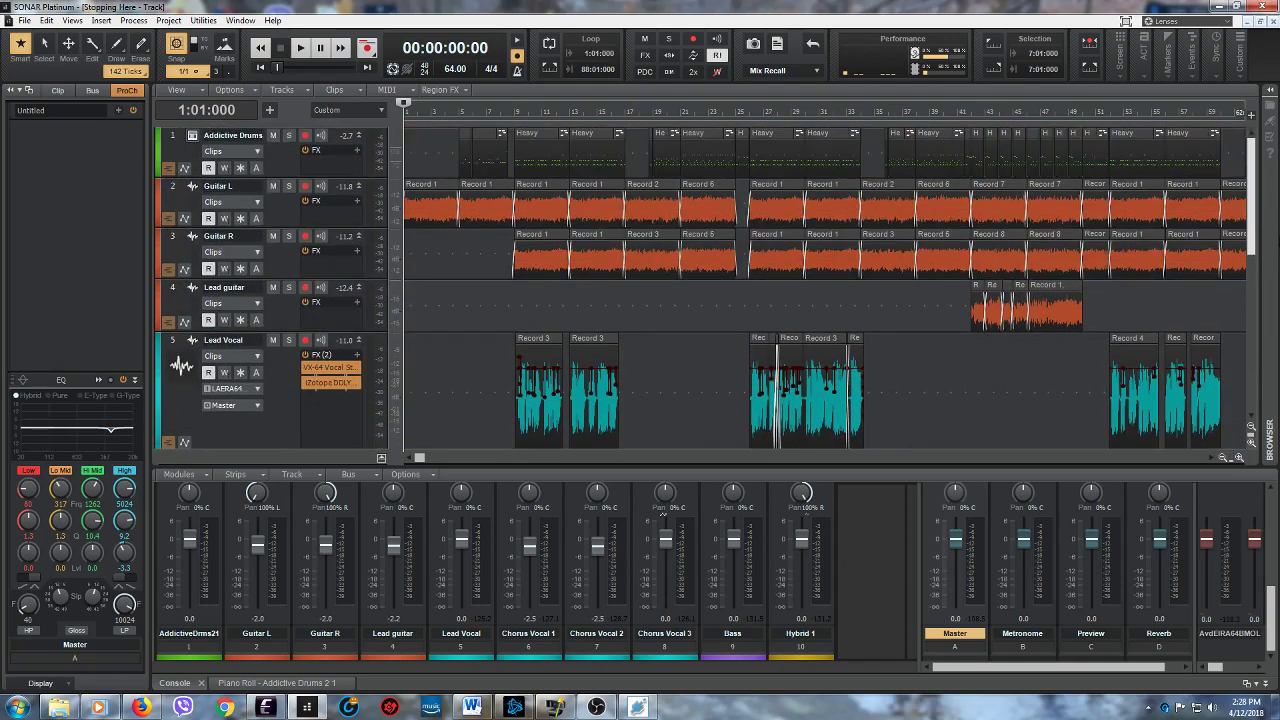
click(597, 707)
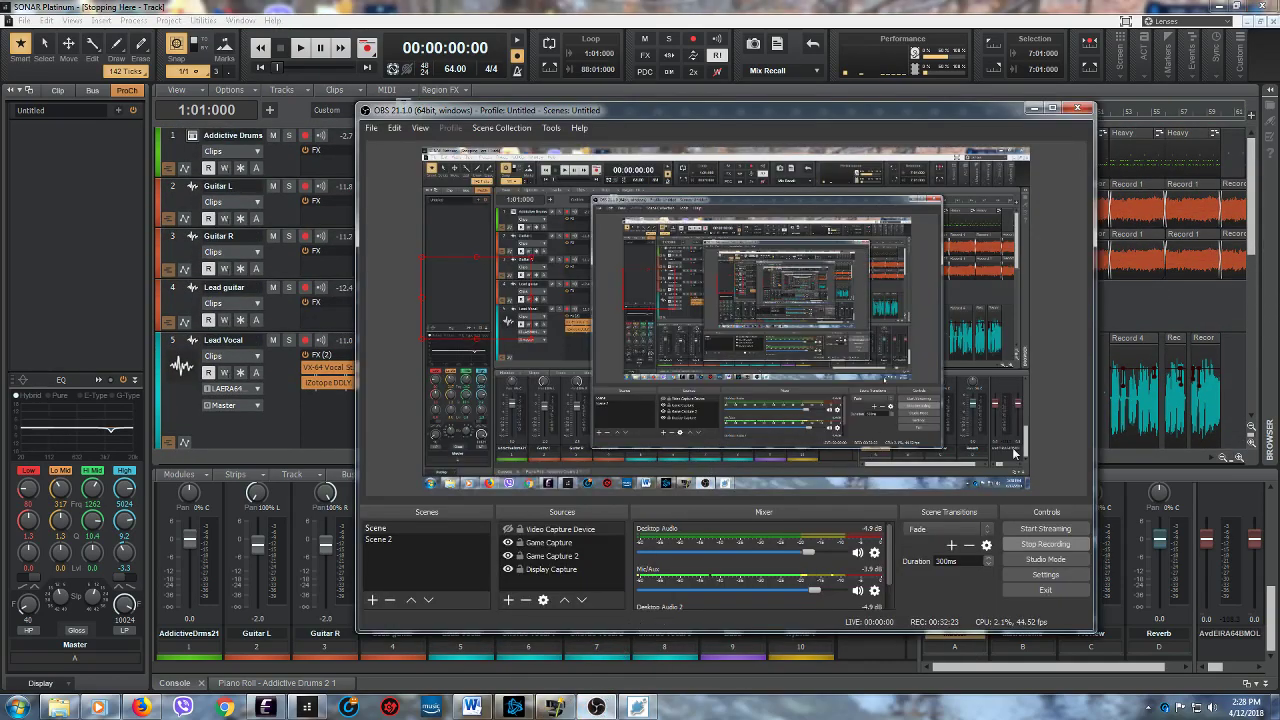
click(1034, 109)
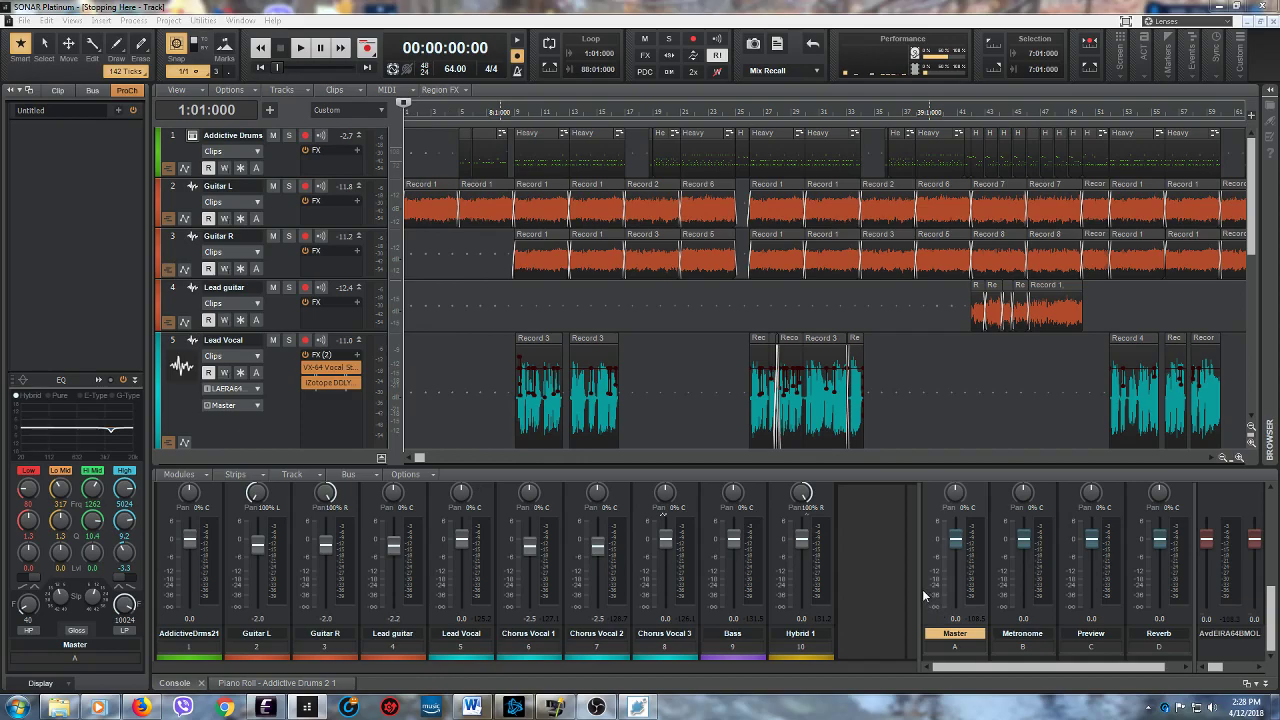
- Select the Lead Vocal track and look through the project's tracks down to Hybrid 1
click(291, 406)
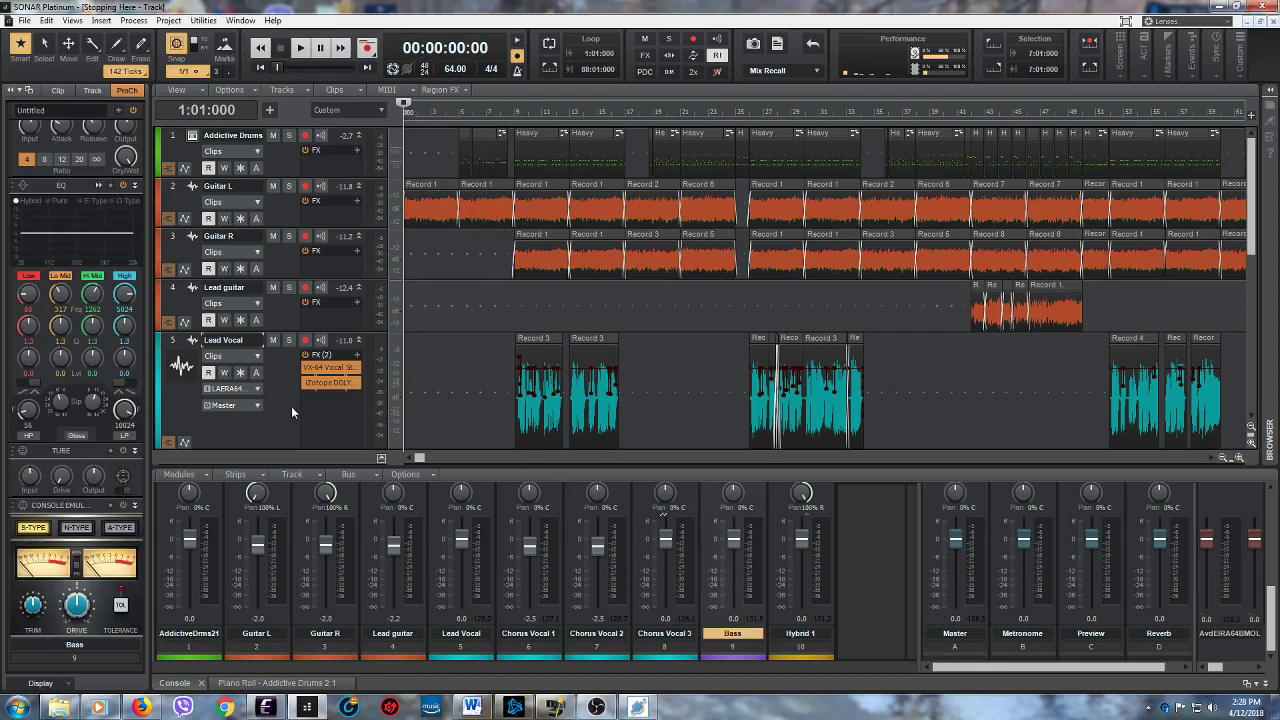
scroll(291, 406, down, 5)
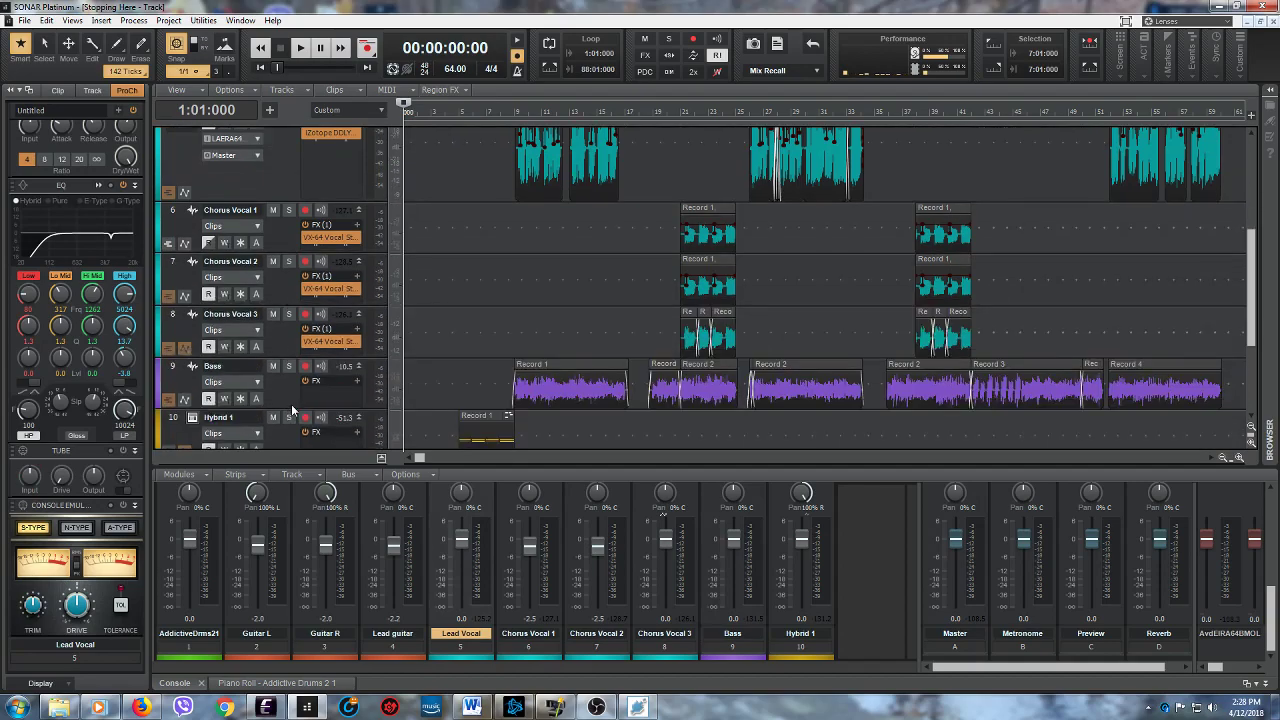
scroll(291, 404, down, 2)
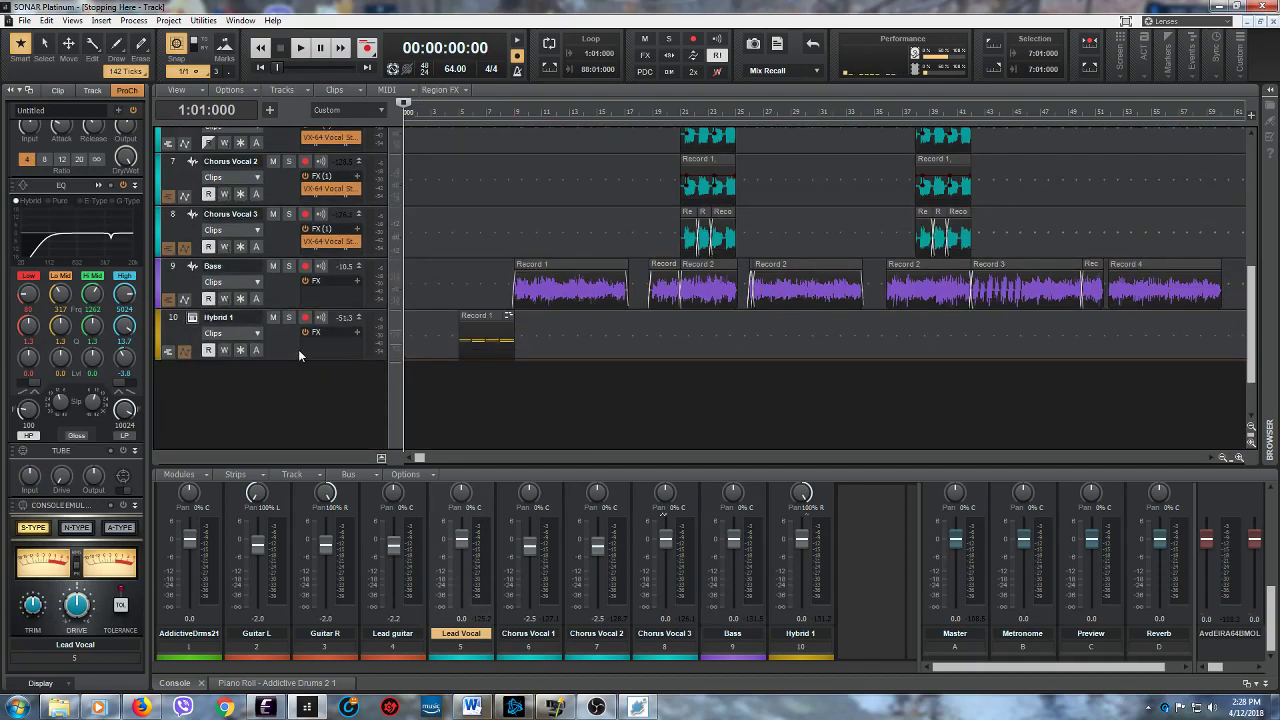
scroll(298, 349, up, 7)
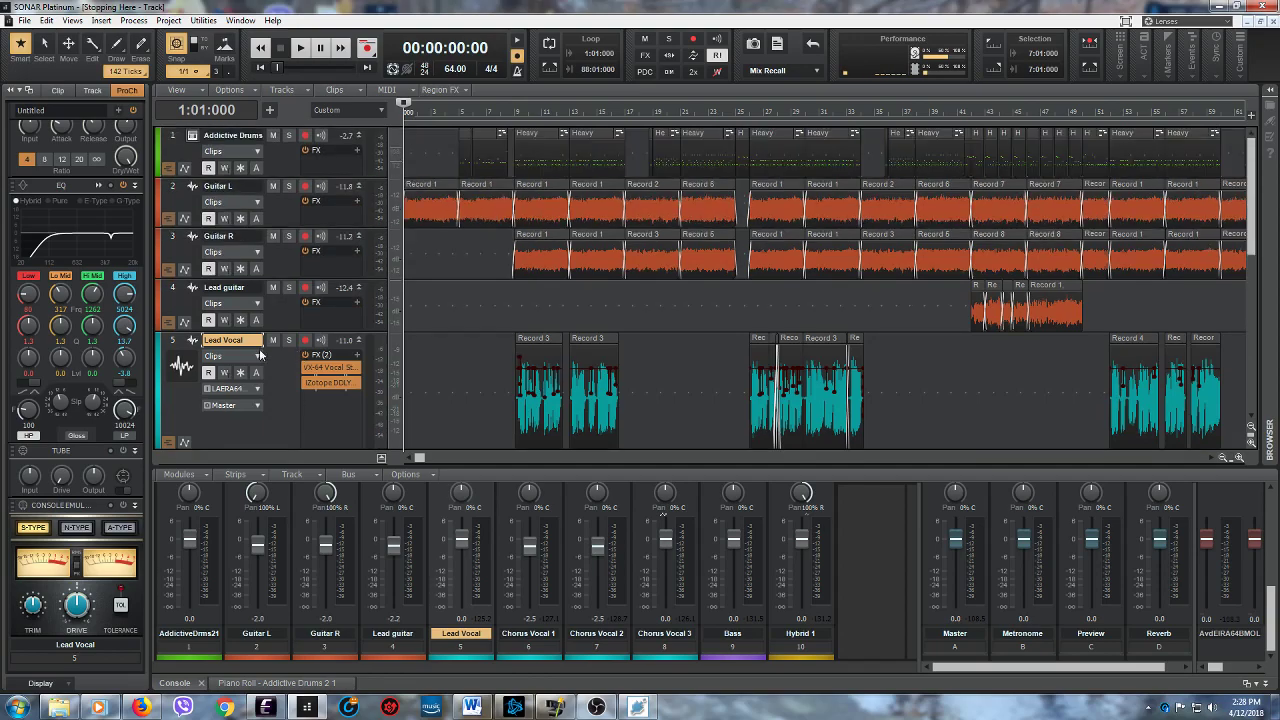
- Open the Addictive Drums 2 instrument and inspect the Flexi 1, Flexi 2 and Flexi 3 channels, ending on Flexi 1
click(193, 135)
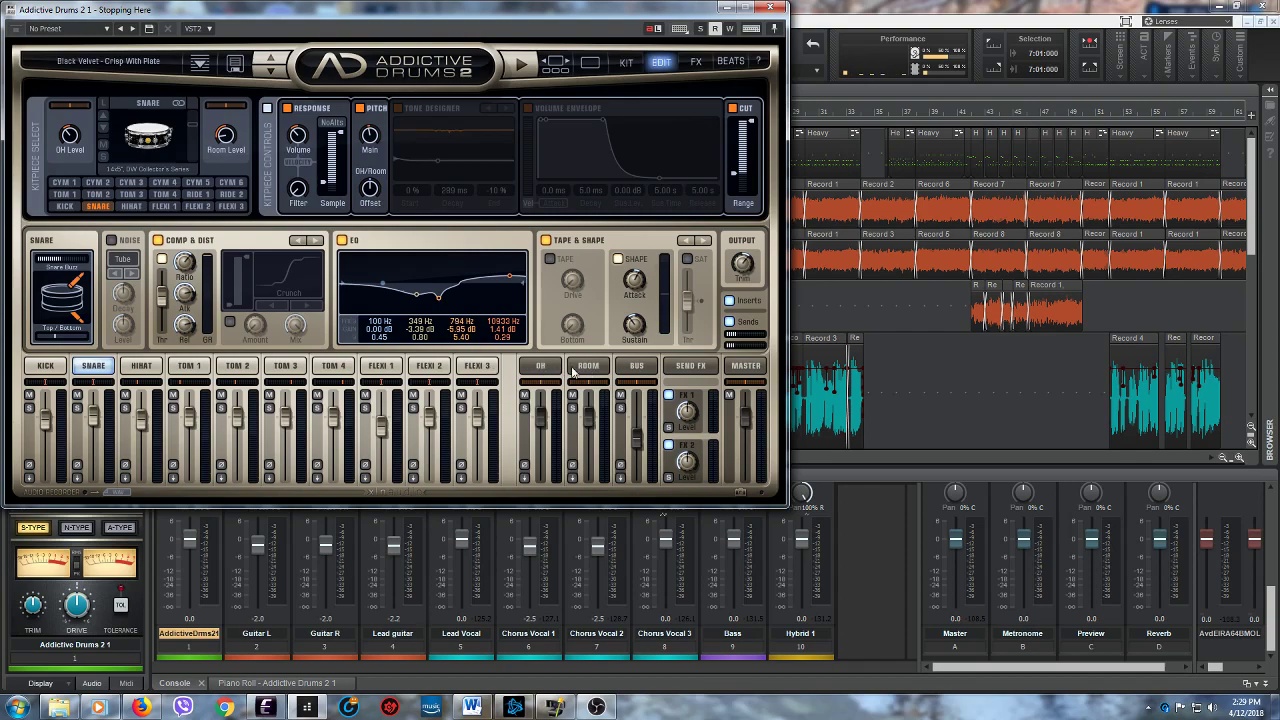
click(379, 366)
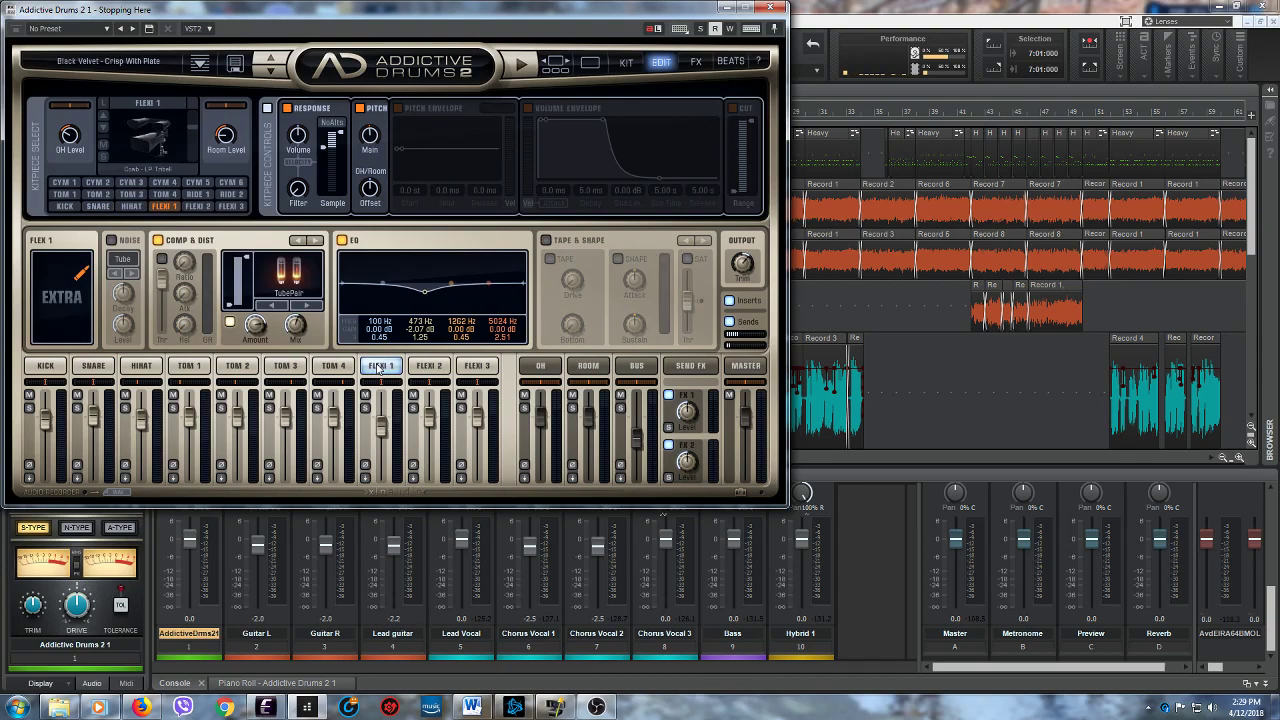
click(430, 367)
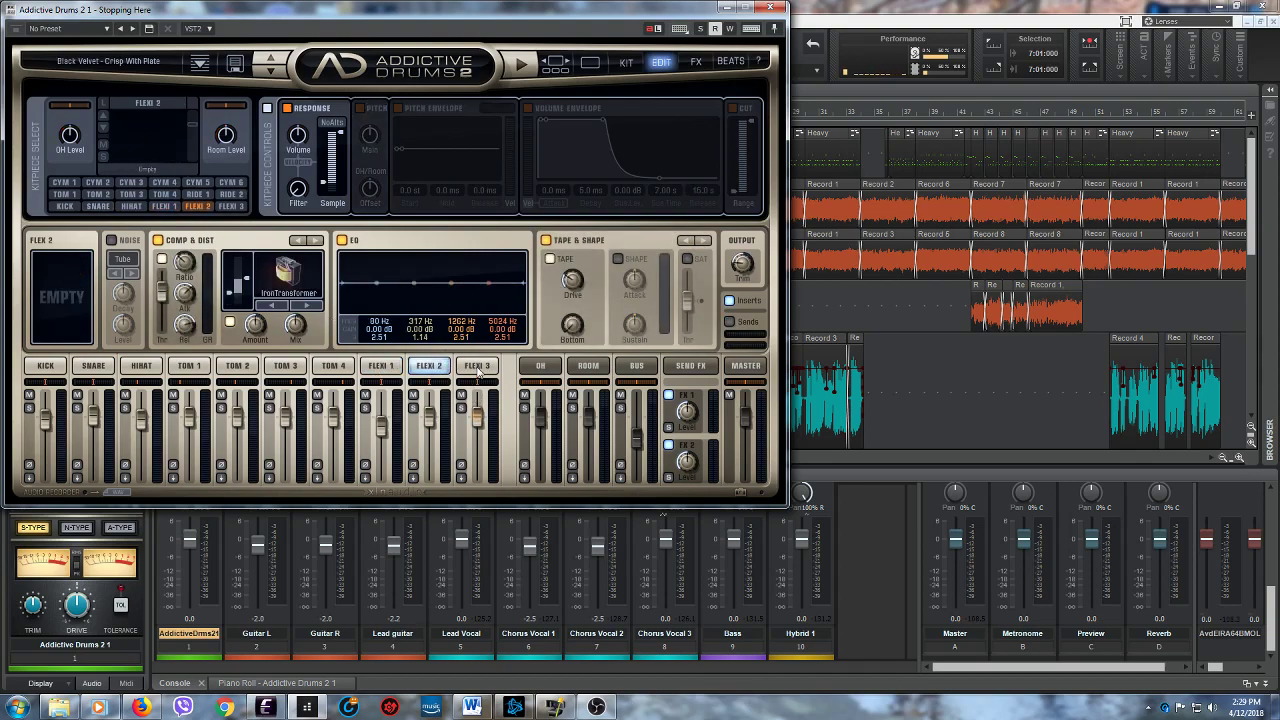
click(477, 366)
click(381, 366)
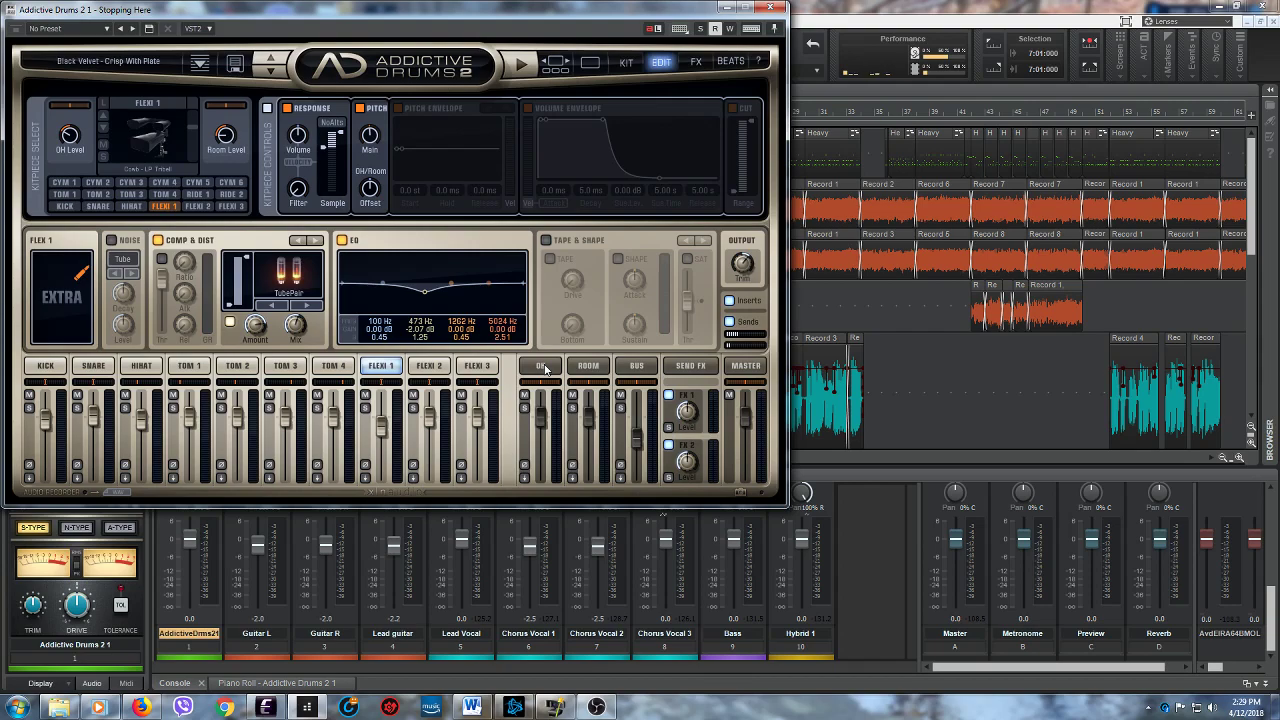
- Show the full kit in Addictive Drums 2 and audition the Cym 1 to Cym 4 cymbals
click(623, 64)
click(112, 138)
click(222, 147)
click(345, 145)
click(452, 140)
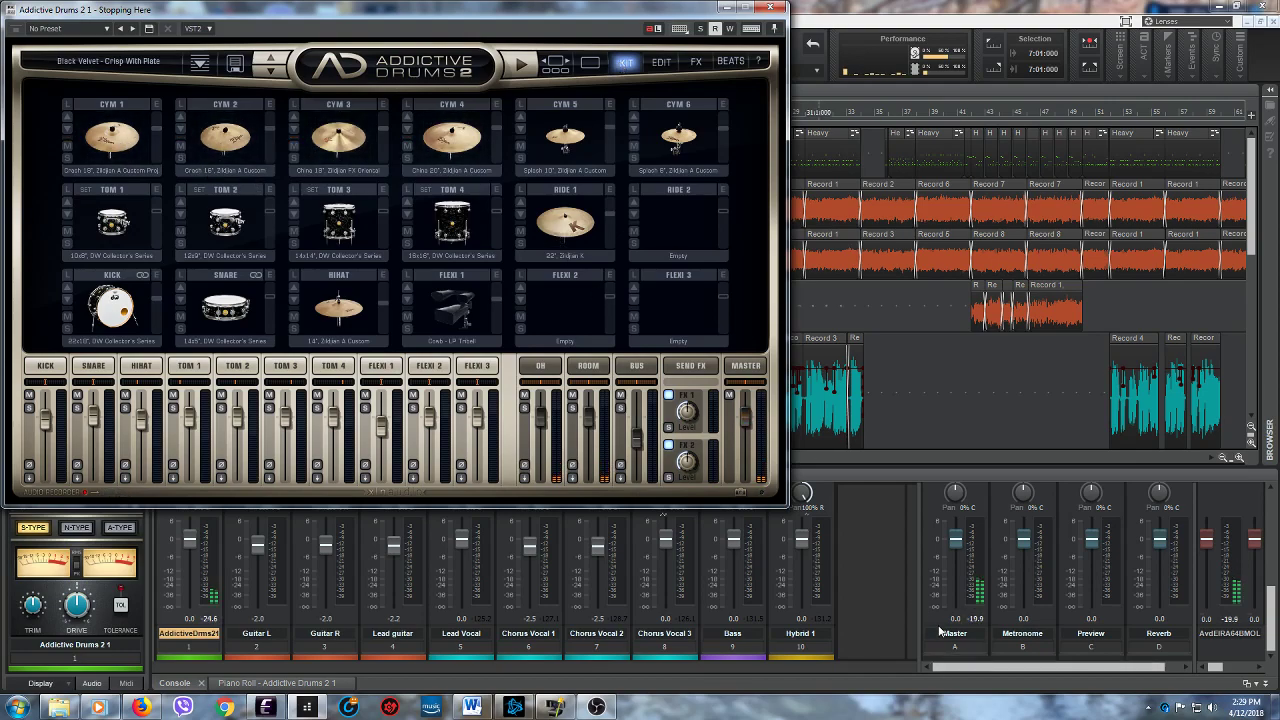
- Move the Addictive Drums 2 window away from the track headers and minimize it
drag(532, 16, 524, 143)
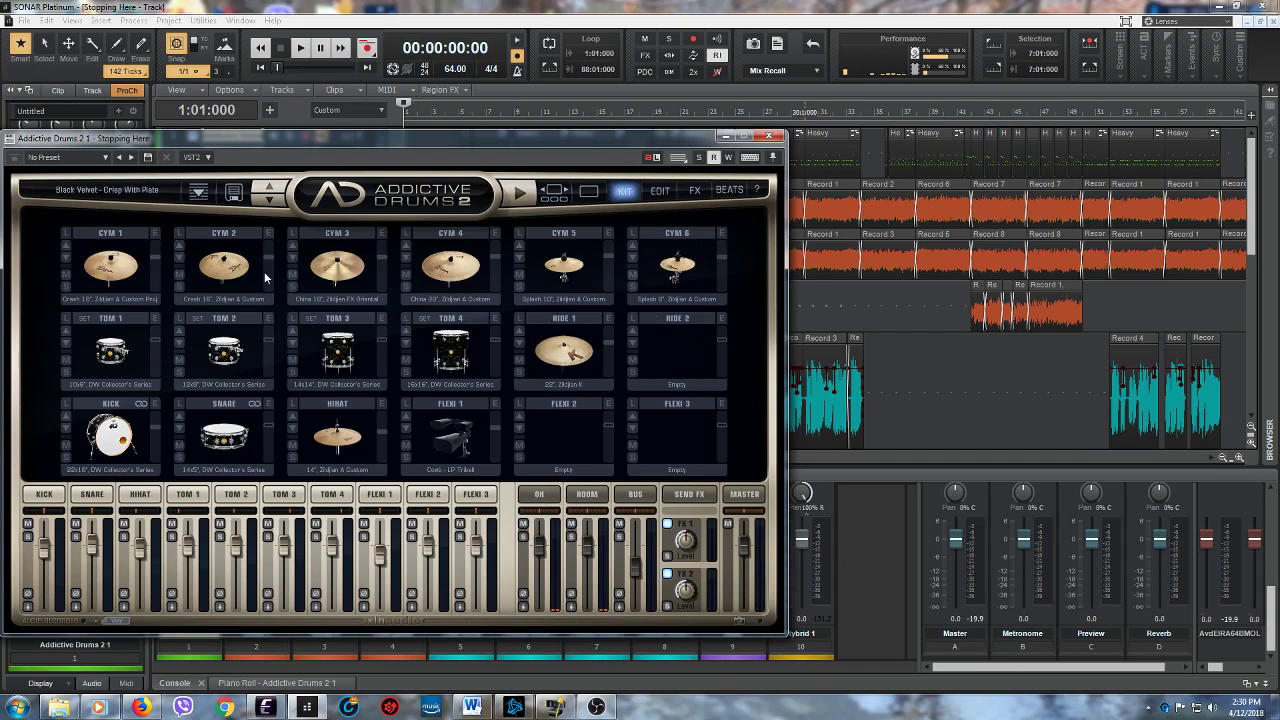
drag(330, 140, 759, 84)
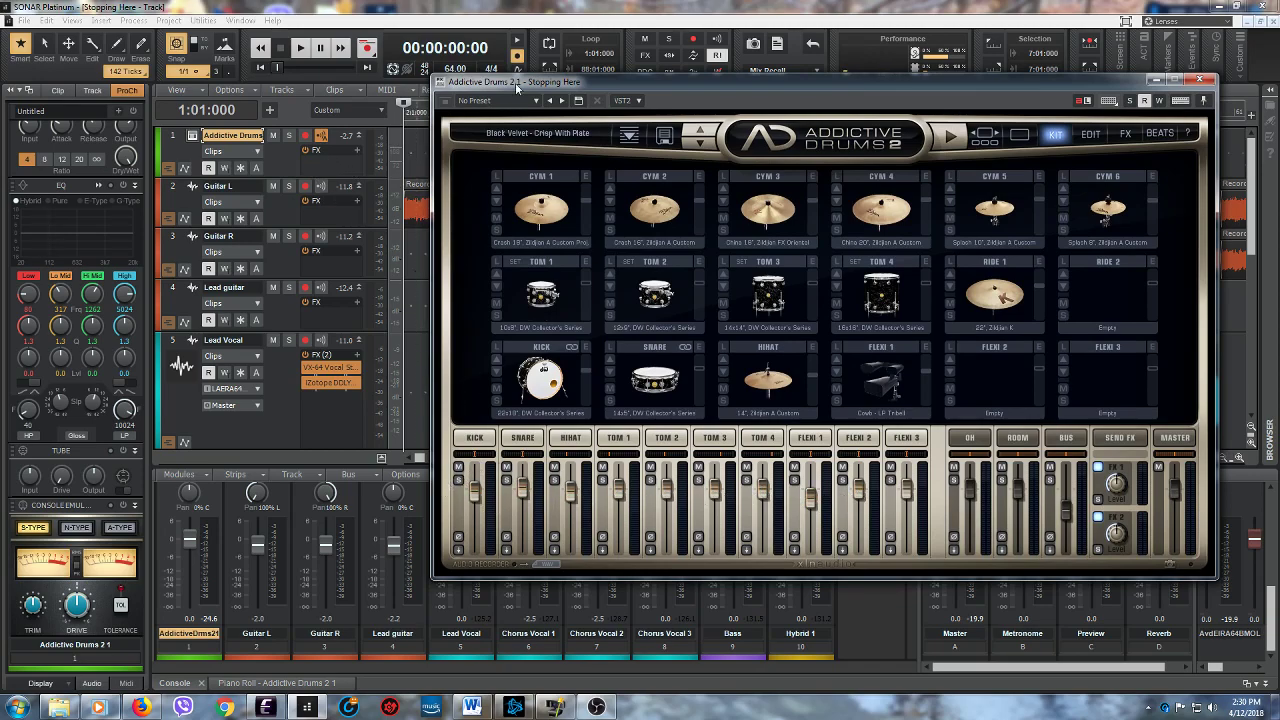
click(1157, 80)
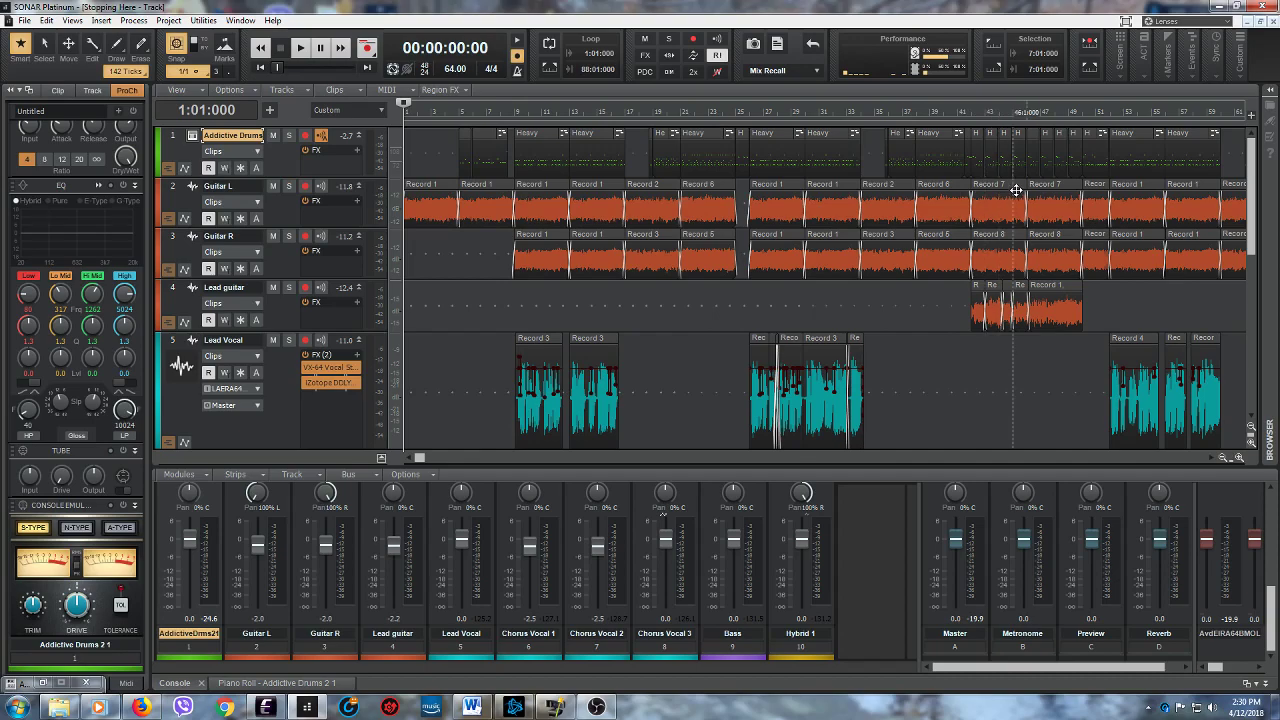
- Reopen the Addictive Drums 2 kit from its track to view it centred over the project, and minimize its window again
drag(1254, 257, 1254, 367)
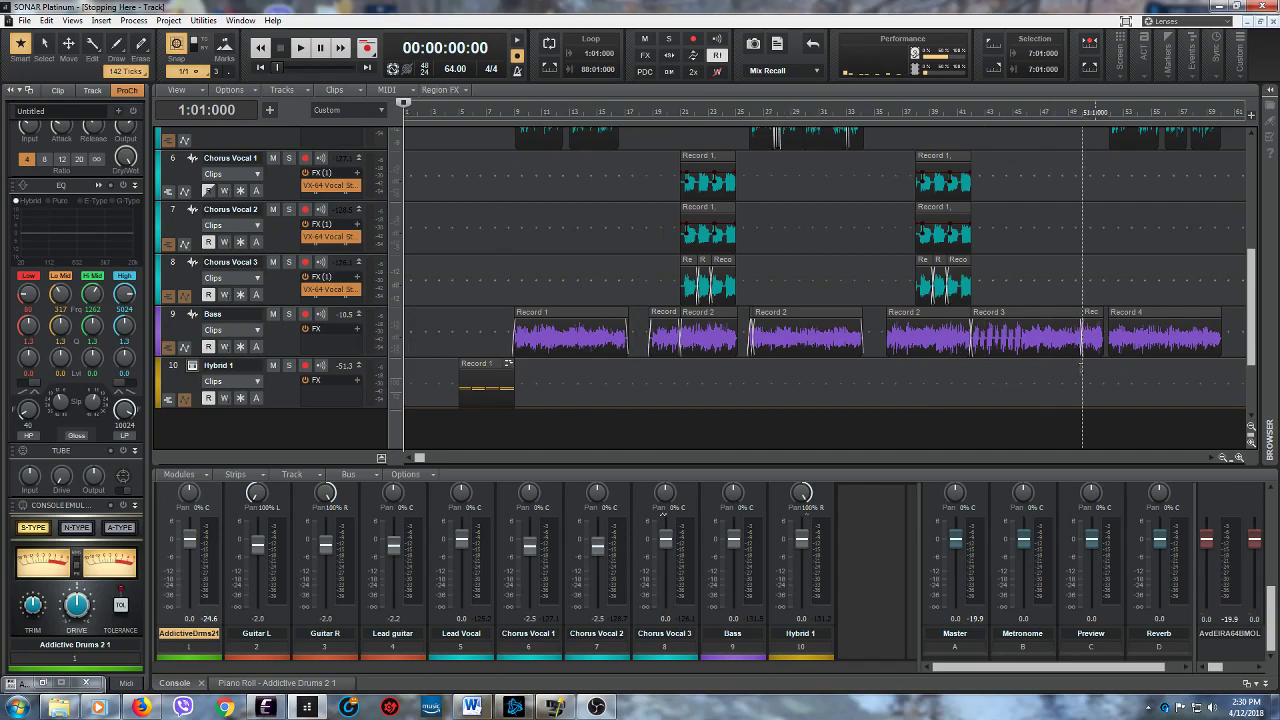
drag(1256, 362, 1276, 238)
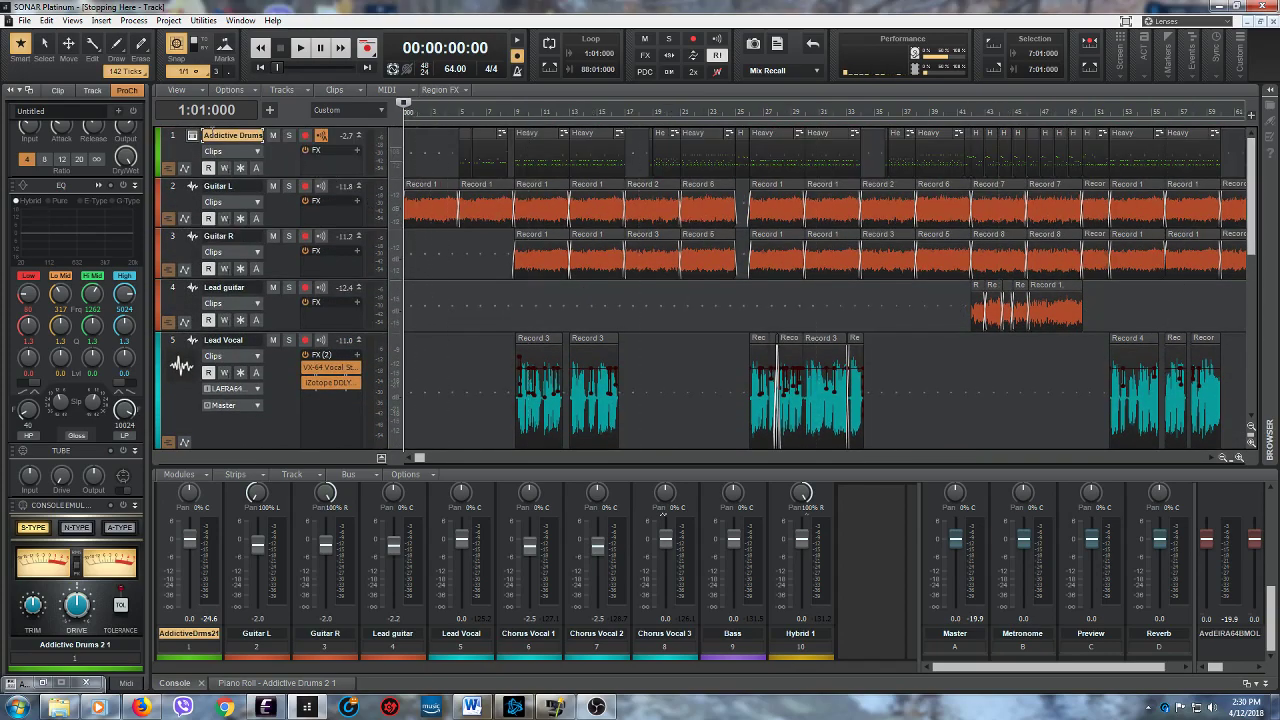
scroll(437, 287, down, 1)
scroll(437, 287, down, 5)
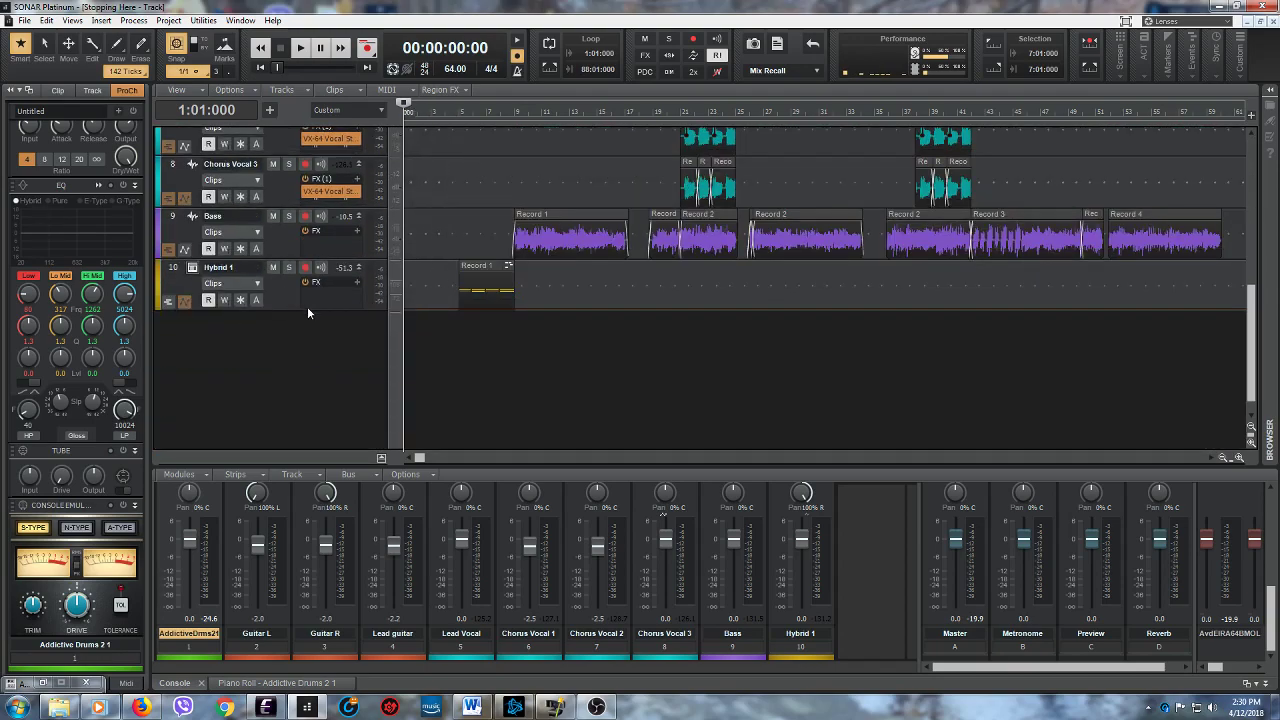
scroll(307, 306, up, 3)
scroll(308, 305, up, 5)
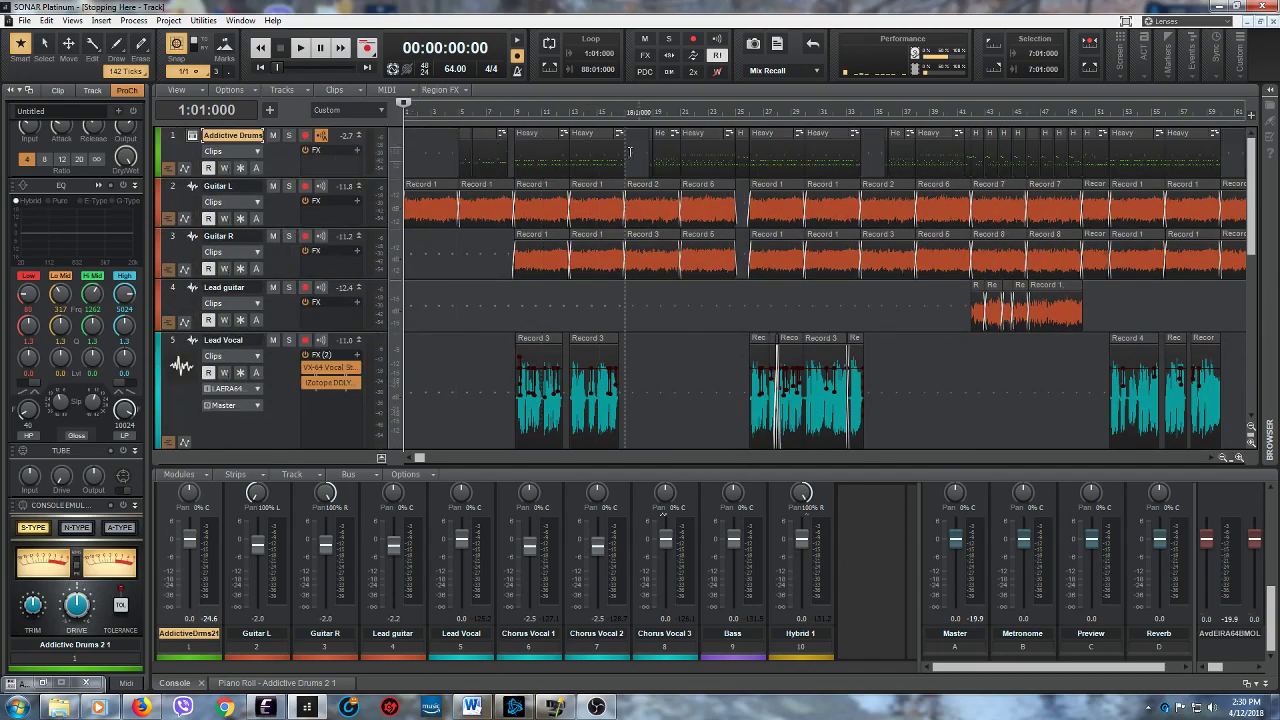
click(192, 135)
drag(790, 89, 558, 87)
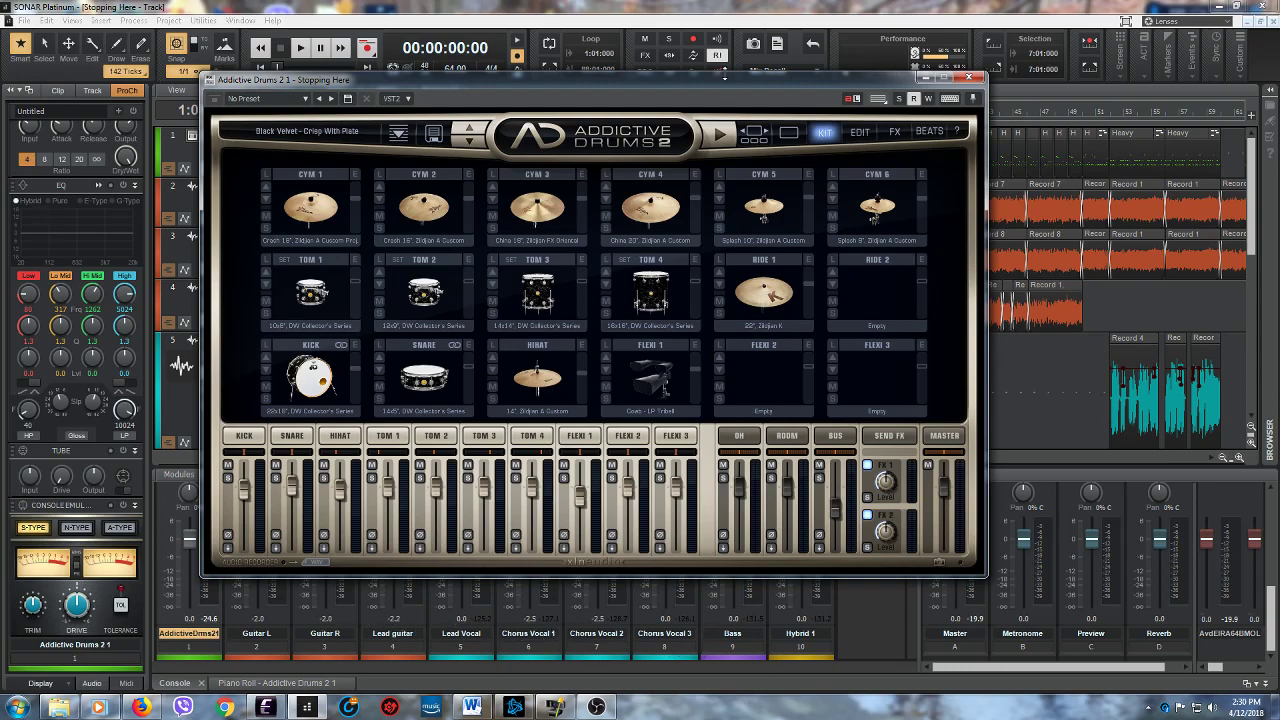
drag(709, 92, 707, 62)
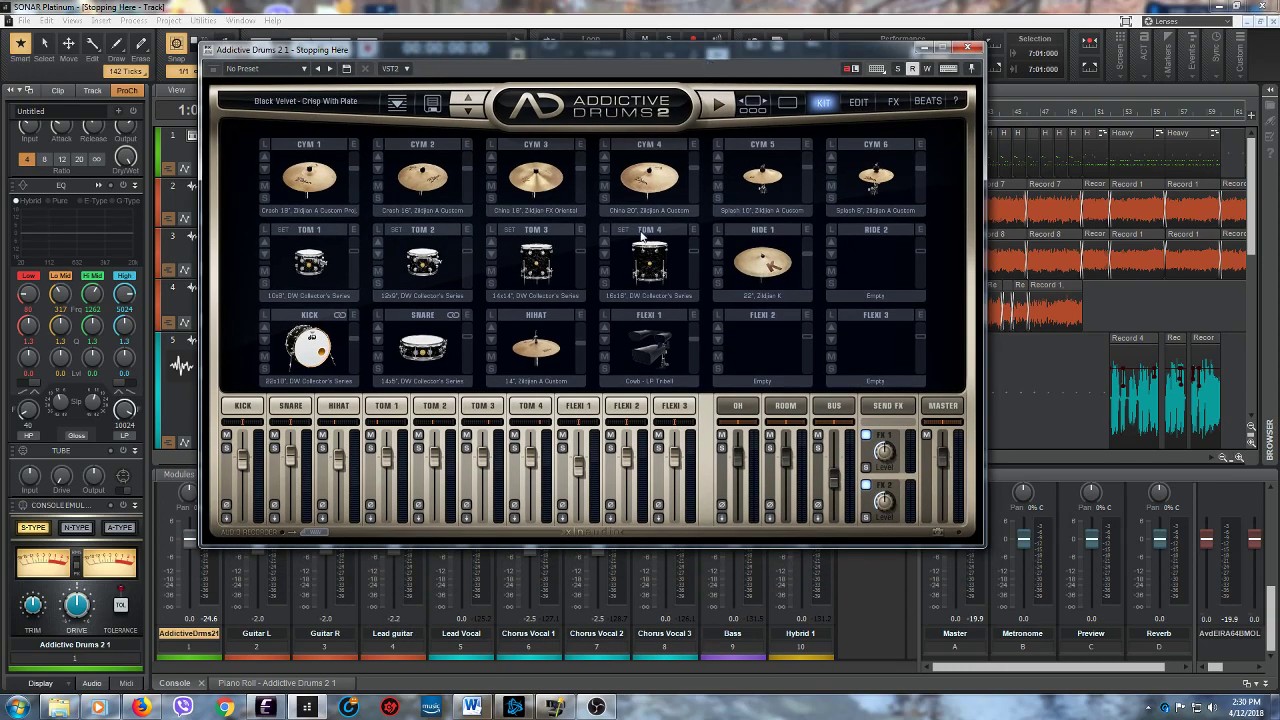
click(924, 50)
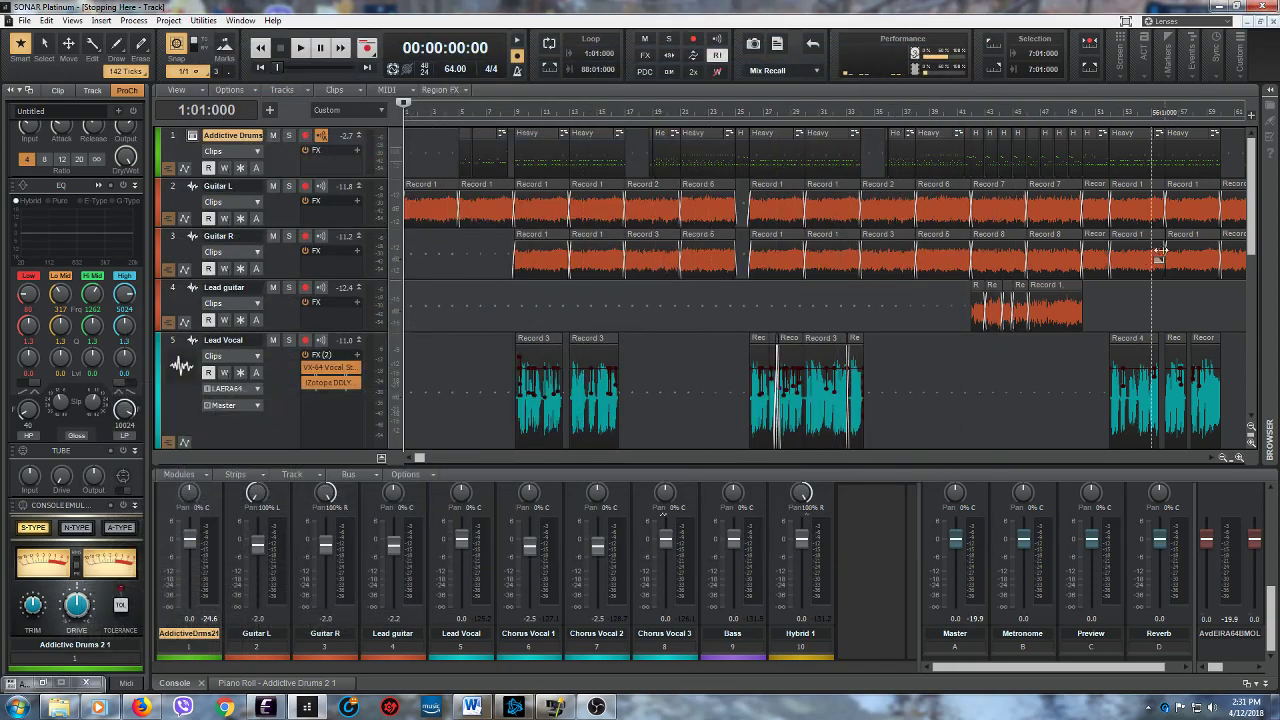
- Examine the chorus vocal, Bass and Hybrid 1 tracks in the track view
drag(1258, 254, 1266, 362)
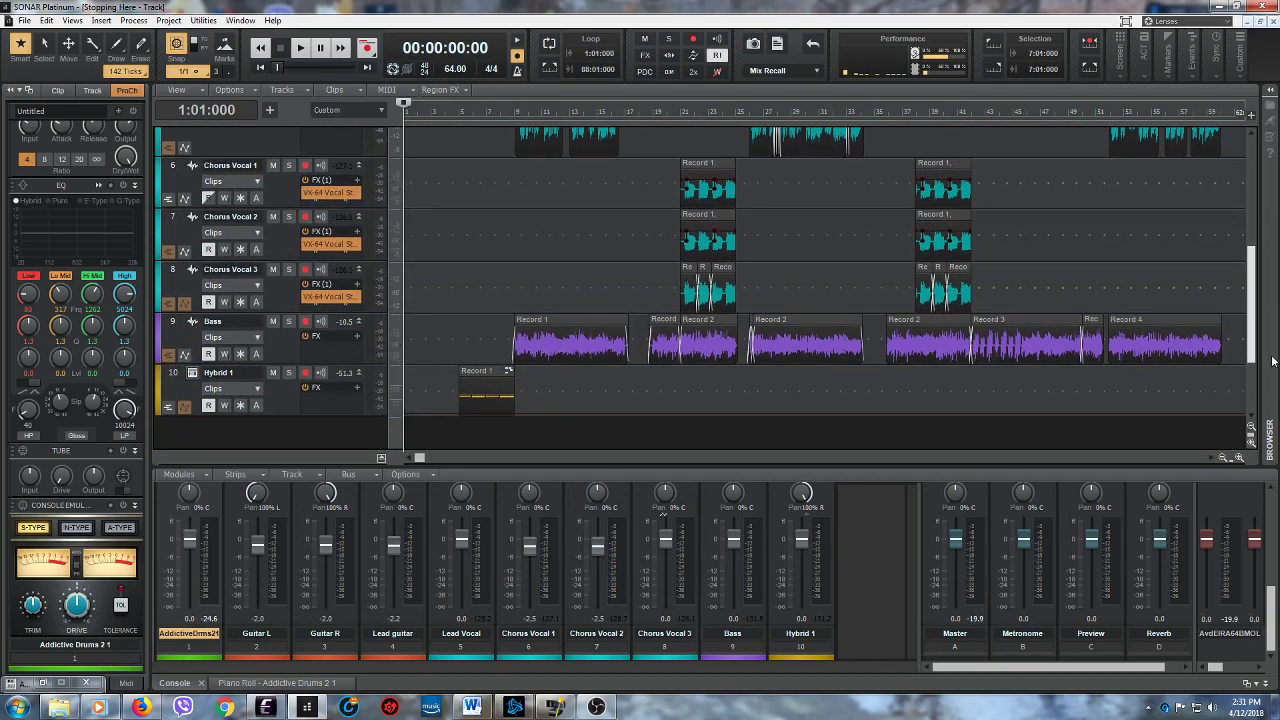
drag(1272, 356, 1275, 354)
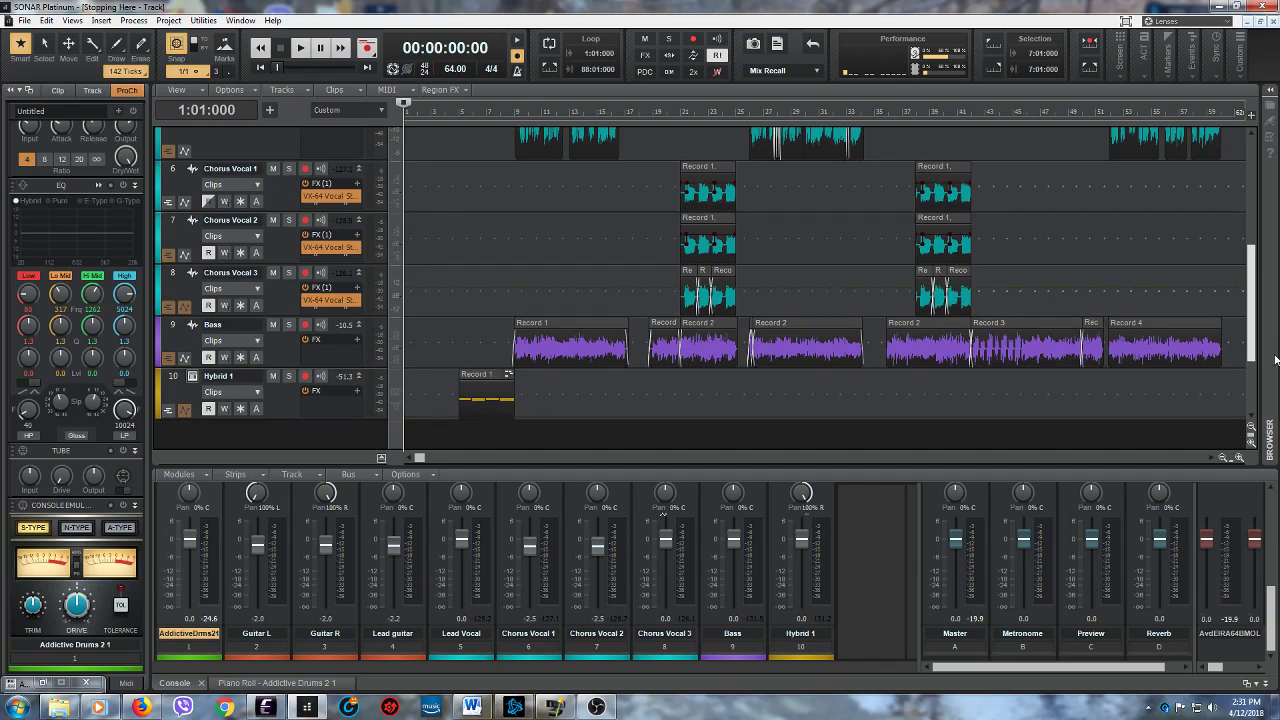
- Review the whole project's tracks and clips, from Addictive Drums and the guitars through the vocals to Bass and Hybrid 1
drag(1276, 360, 1250, 404)
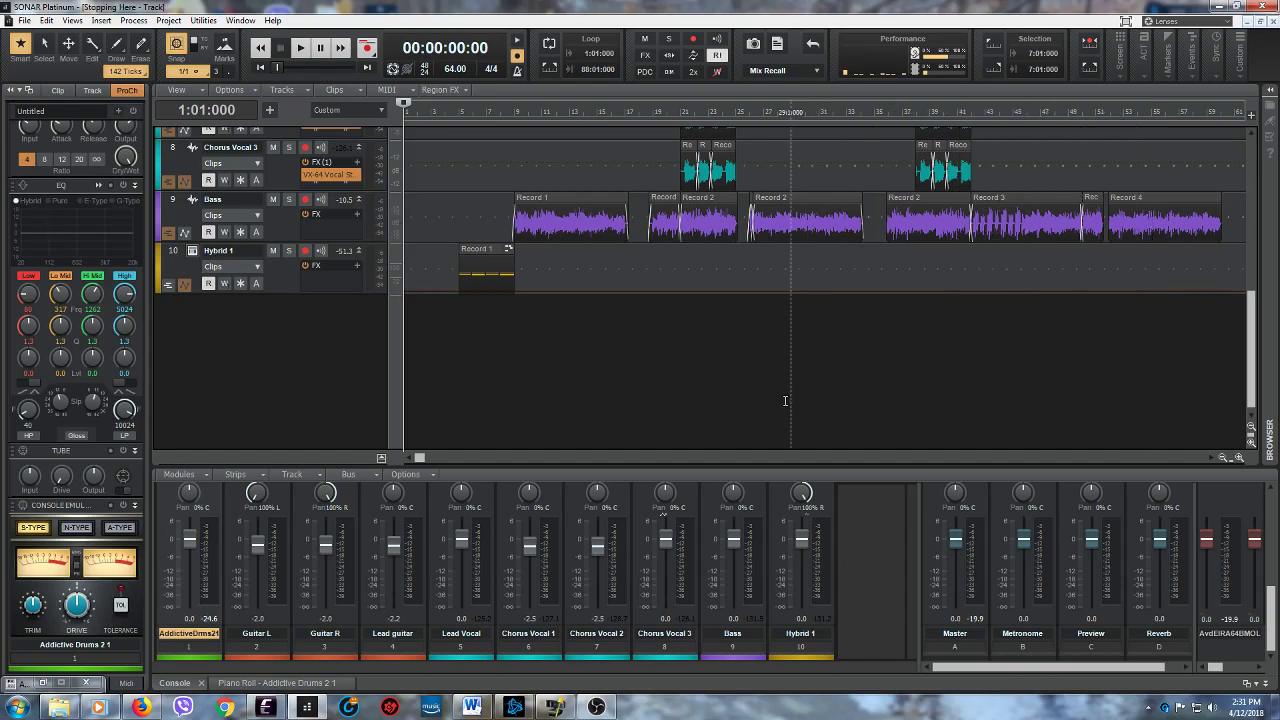
scroll(750, 396, up, 8)
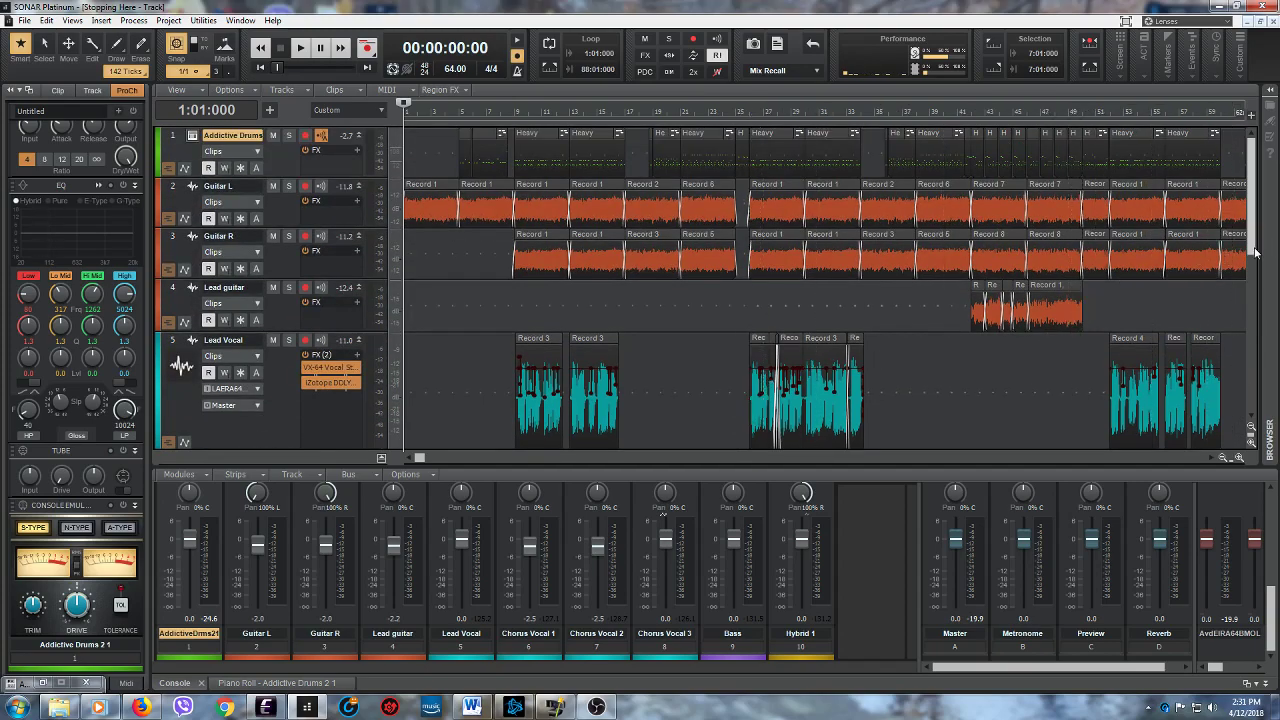
scroll(836, 388, down, 8)
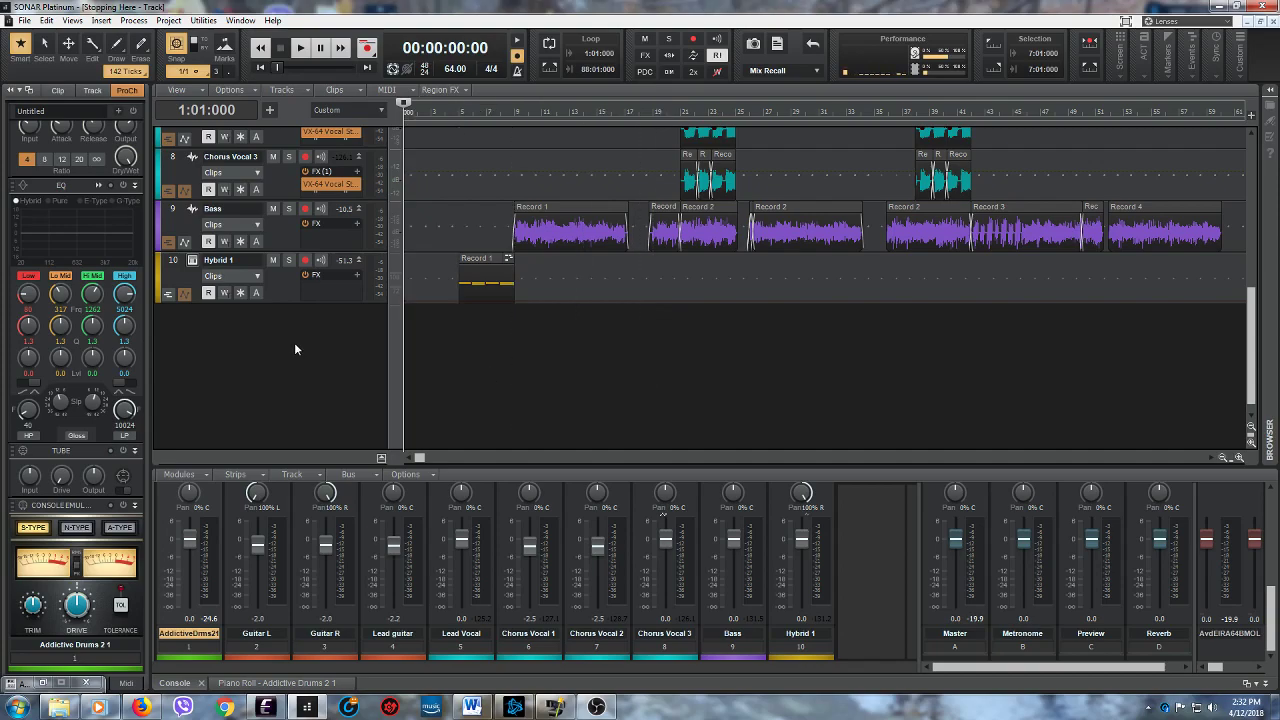
scroll(555, 330, up, 6)
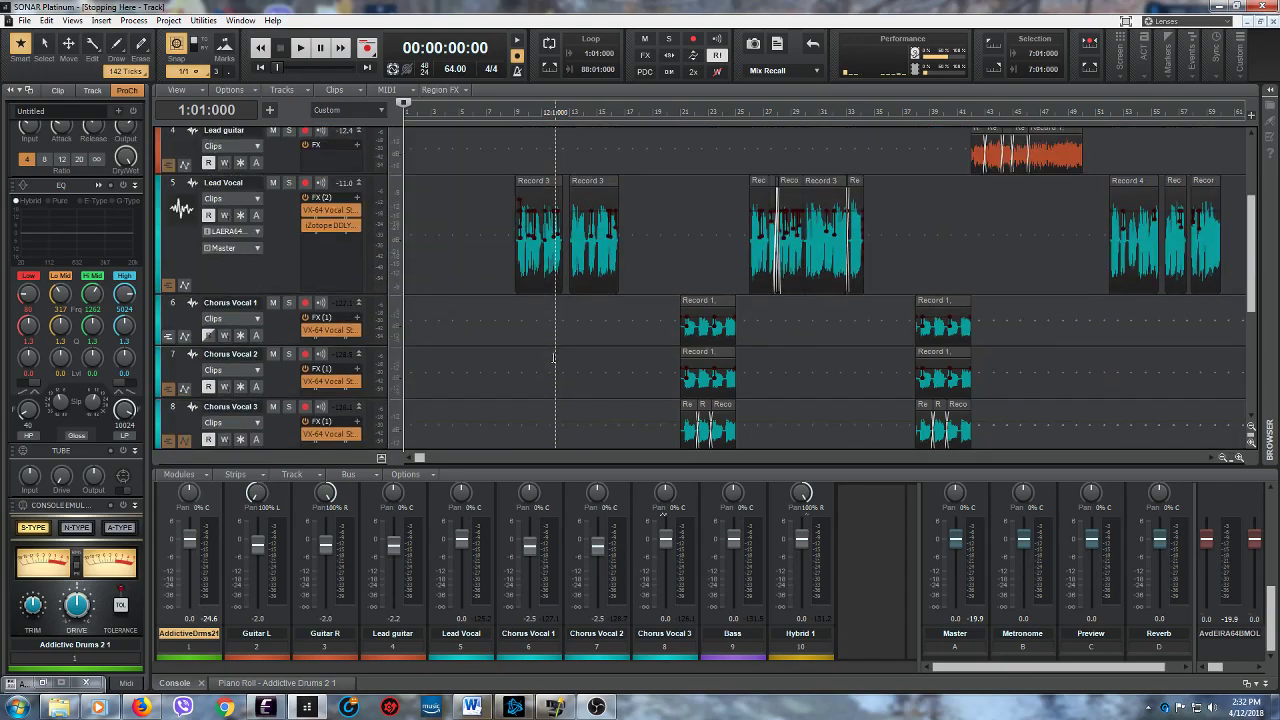
scroll(553, 357, up, 3)
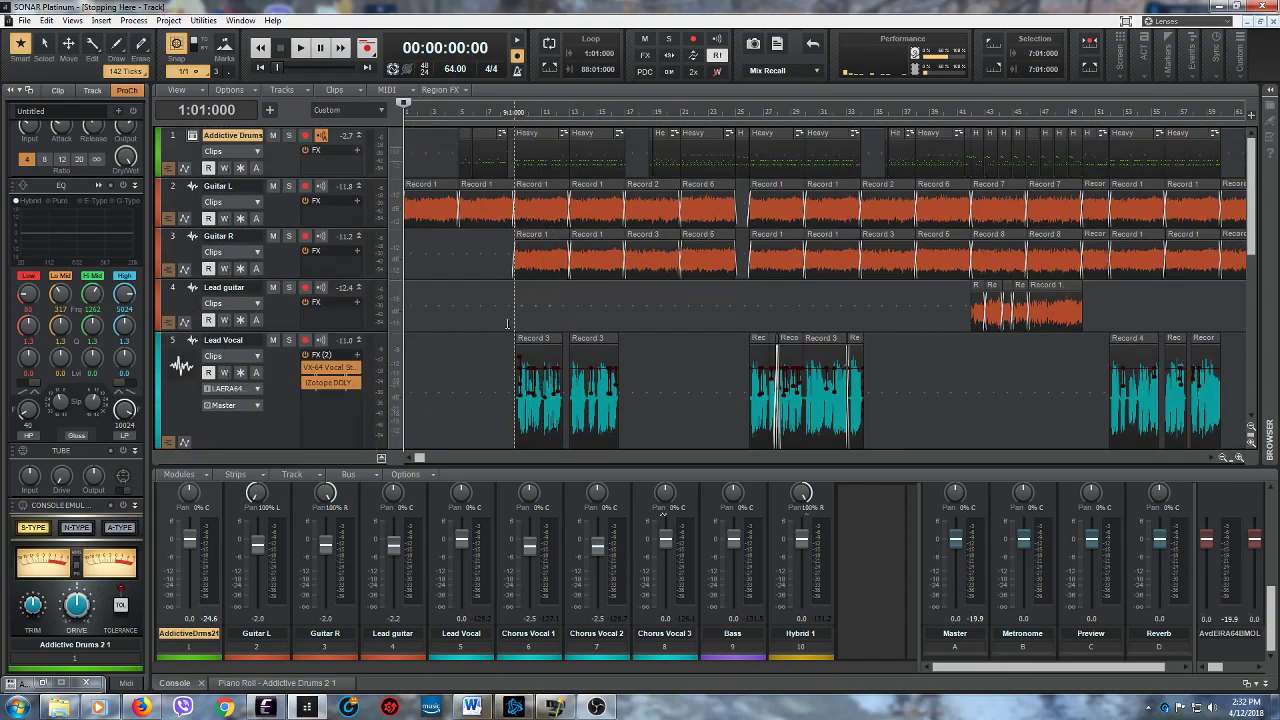
scroll(507, 323, down, 6)
scroll(507, 323, up, 5)
scroll(508, 324, down, 3)
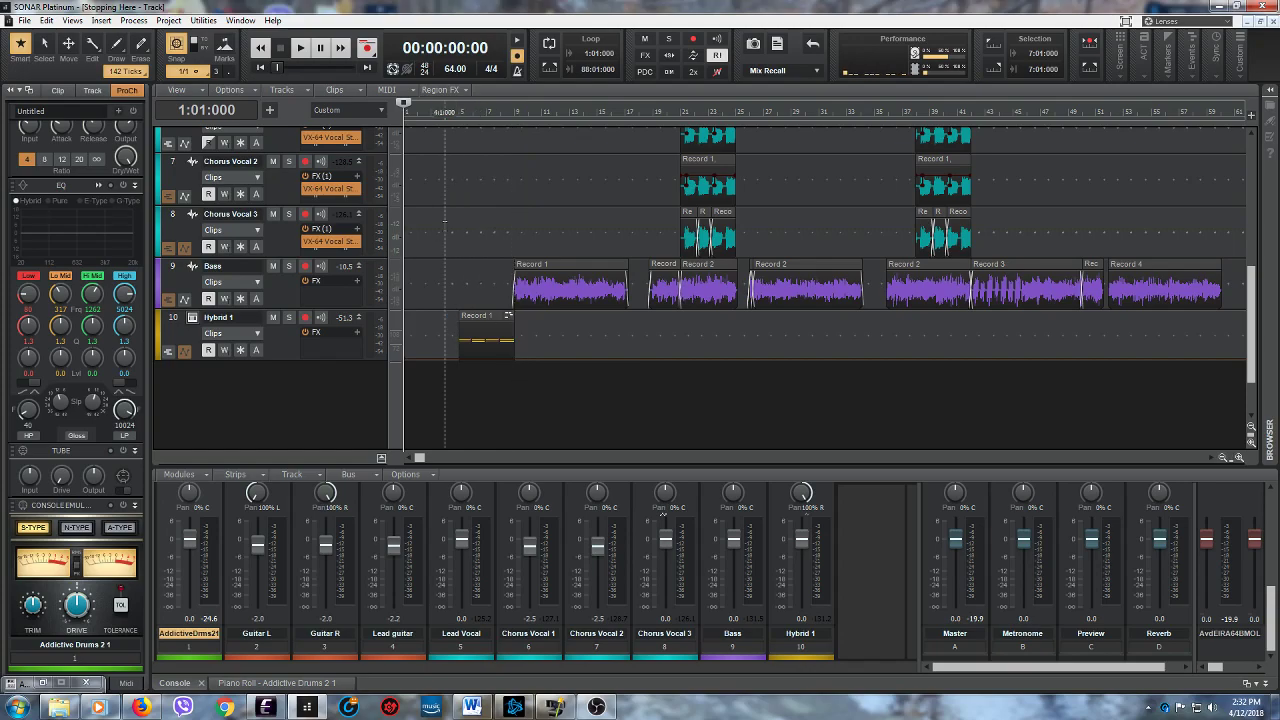
scroll(300, 200, up, 6)
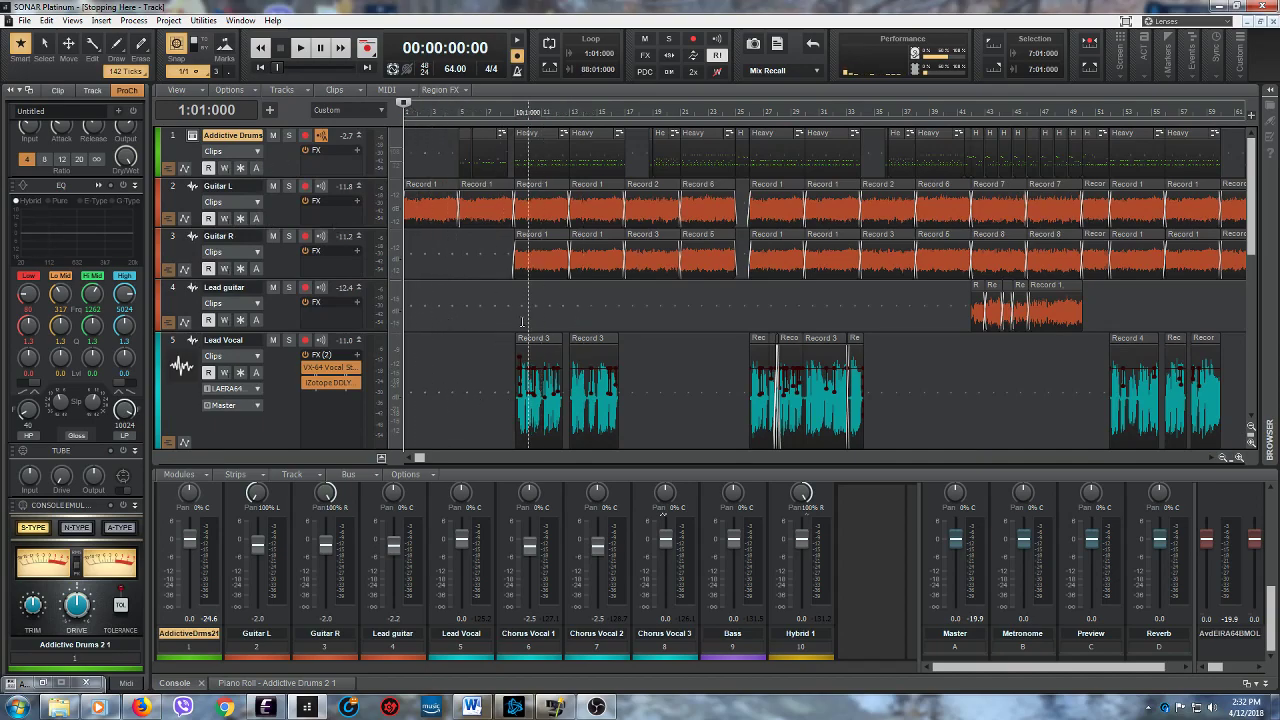
scroll(516, 326, down, 5)
scroll(516, 322, up, 5)
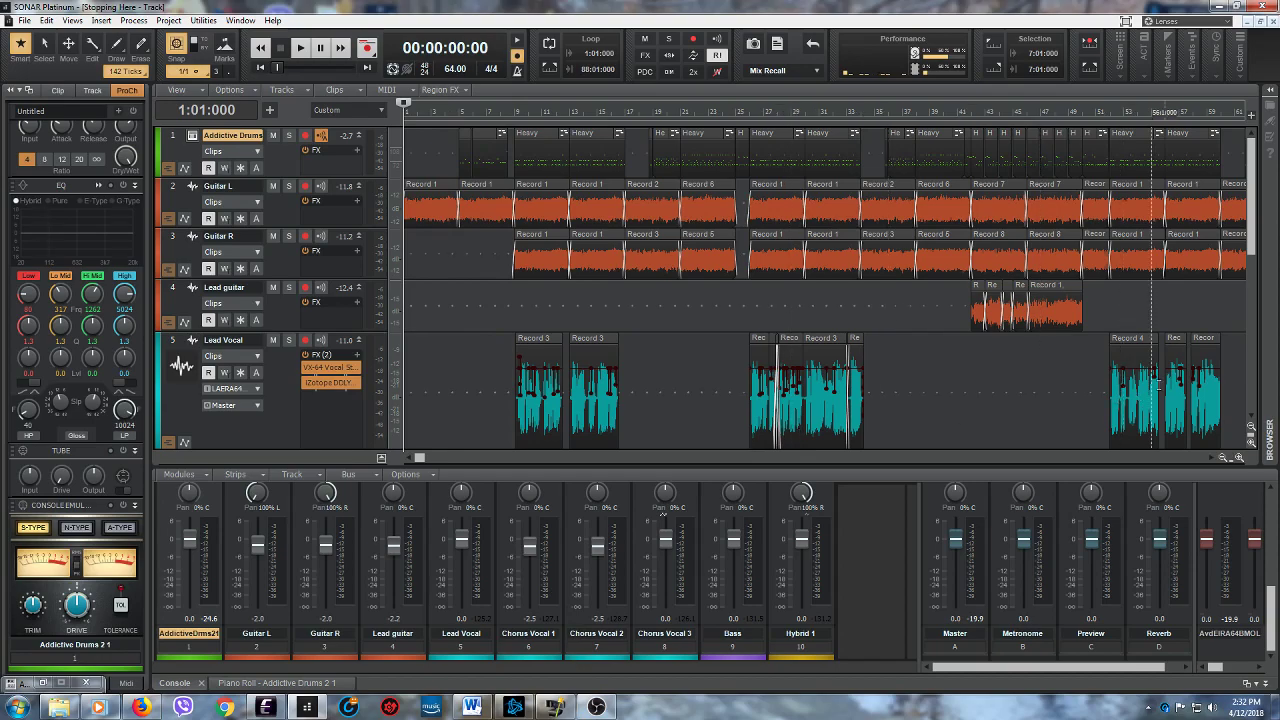
drag(1250, 248, 1247, 344)
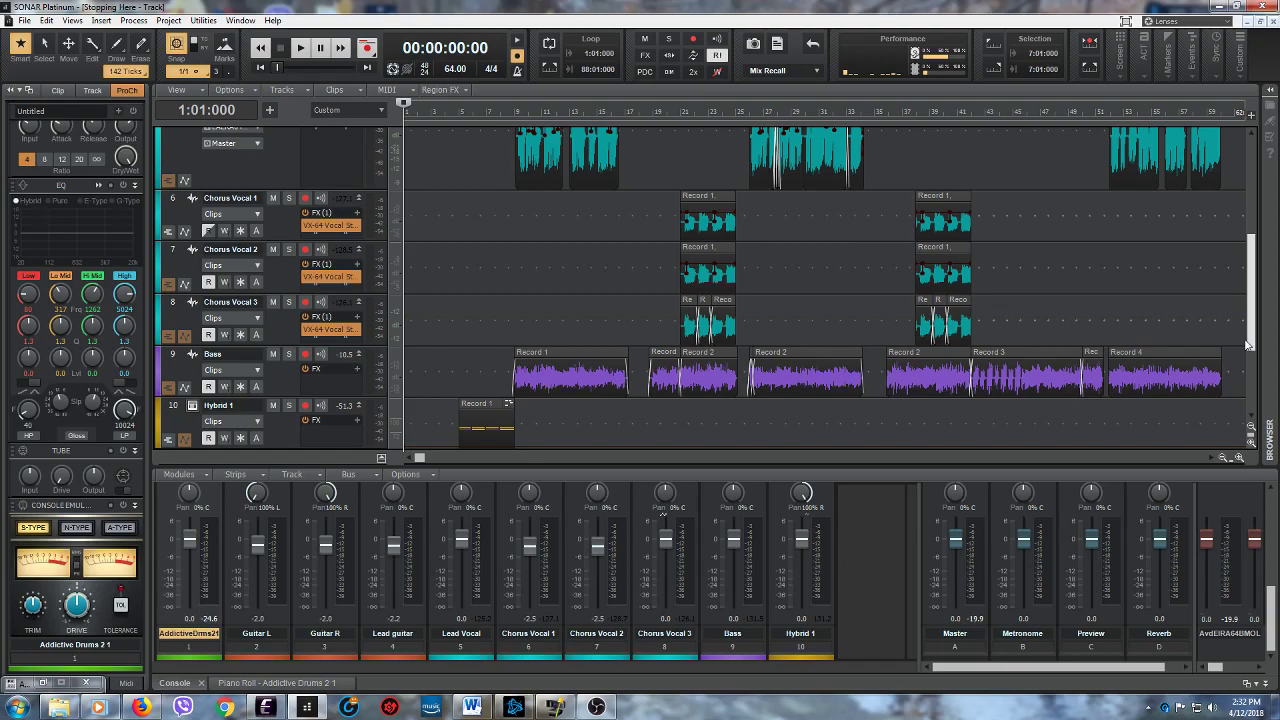
mouse_move(1247, 344)
mouse_down()
mouse_move(1246, 395)
mouse_move(1248, 362)
mouse_up()
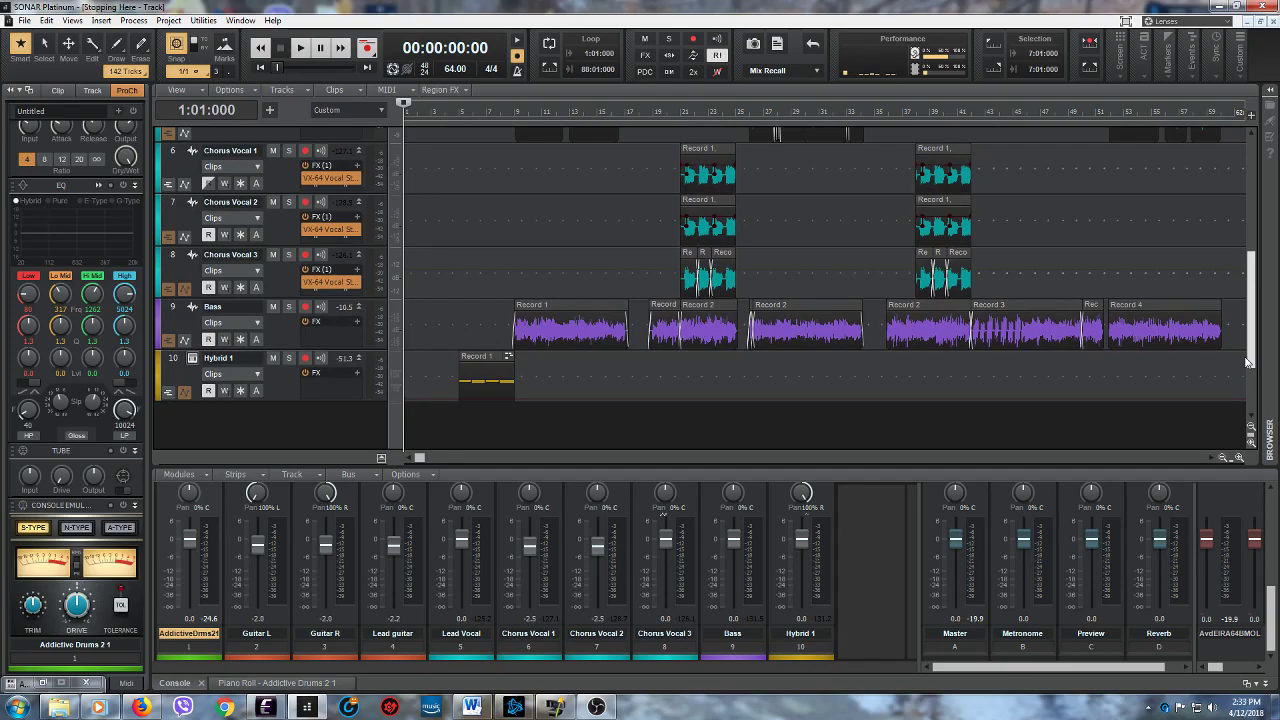
drag(1248, 362, 1256, 204)
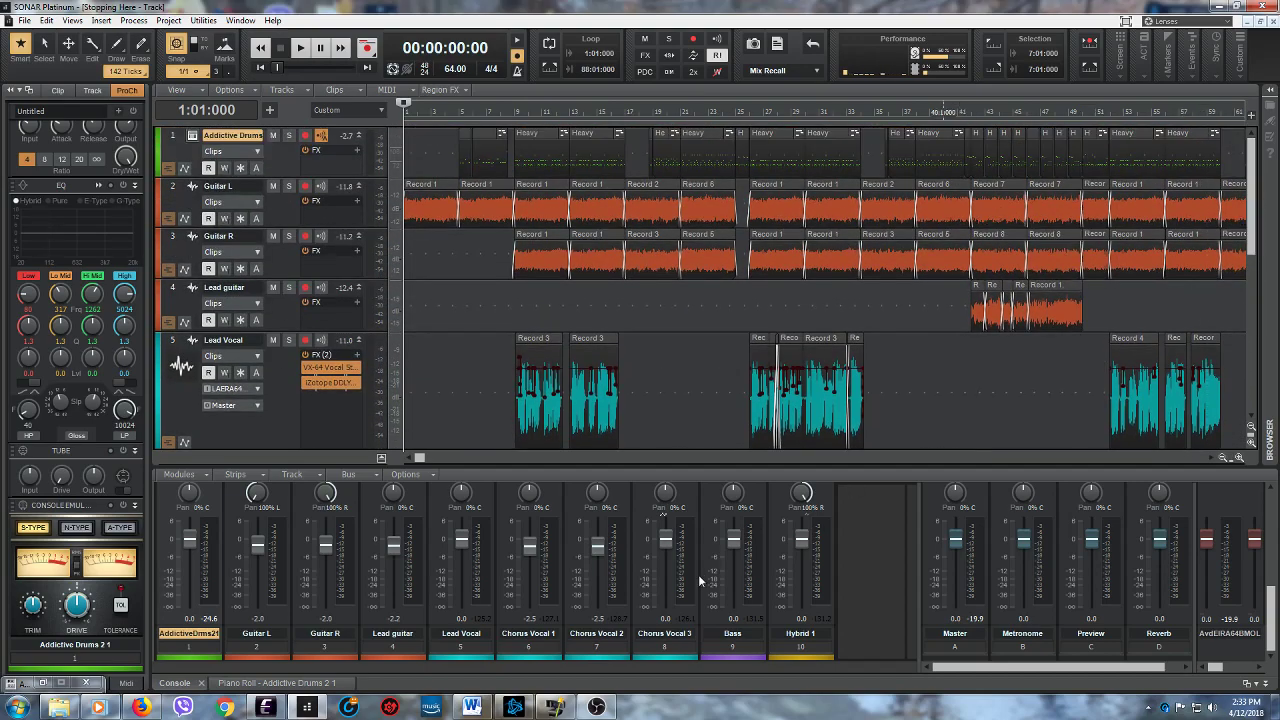
- Switch to OBS and examine the mixer levels for Desktop Audio, Mic/Aux and Desktop Audio 2
click(596, 708)
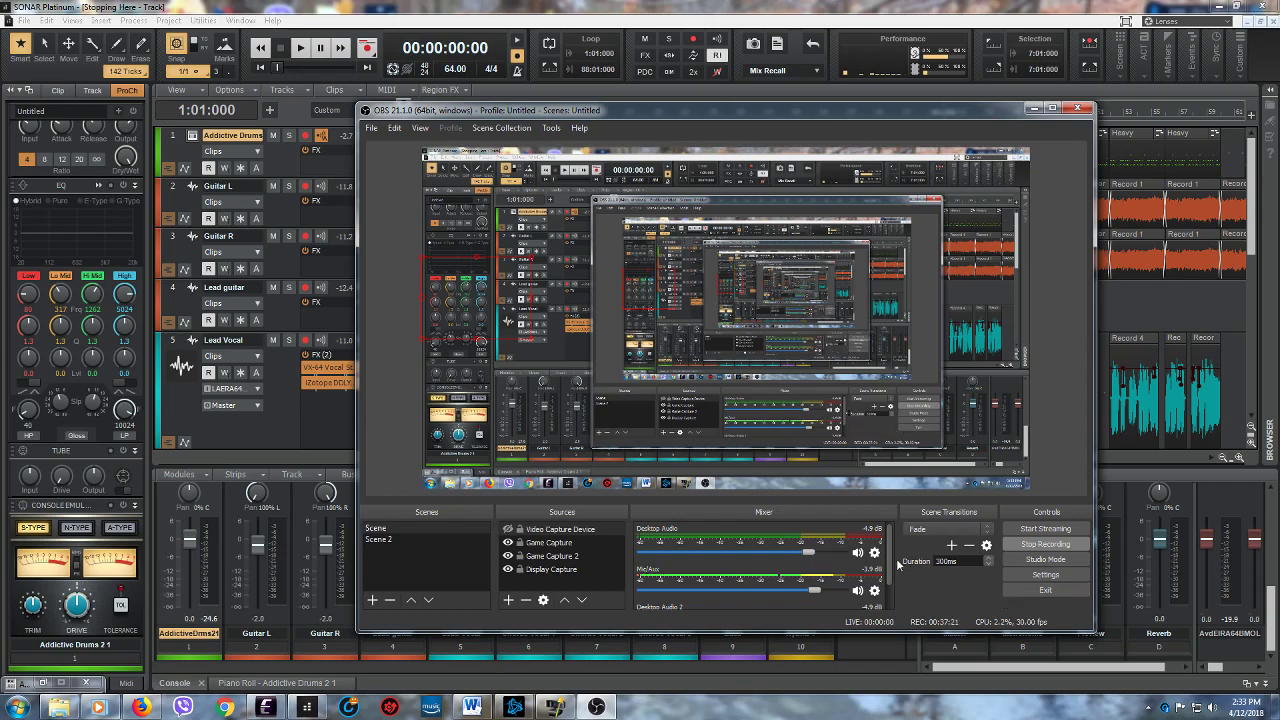
scroll(893, 586, down, 1)
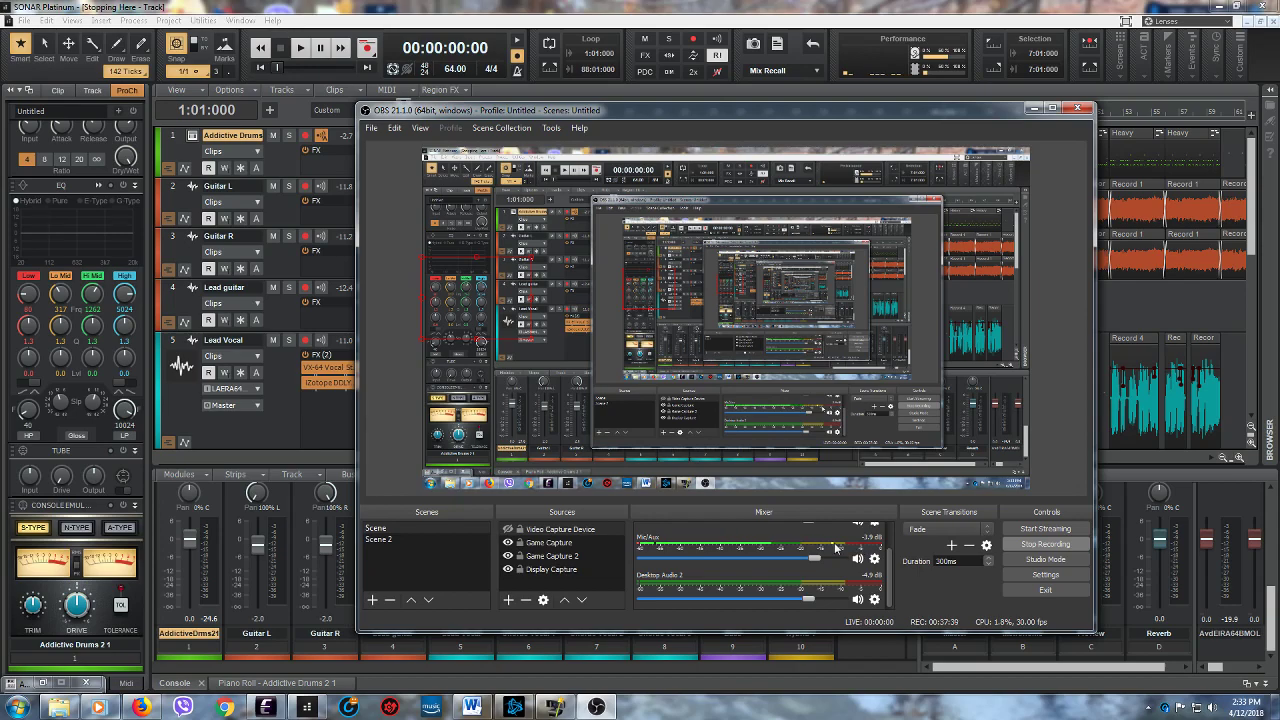
scroll(886, 545, up, 2)
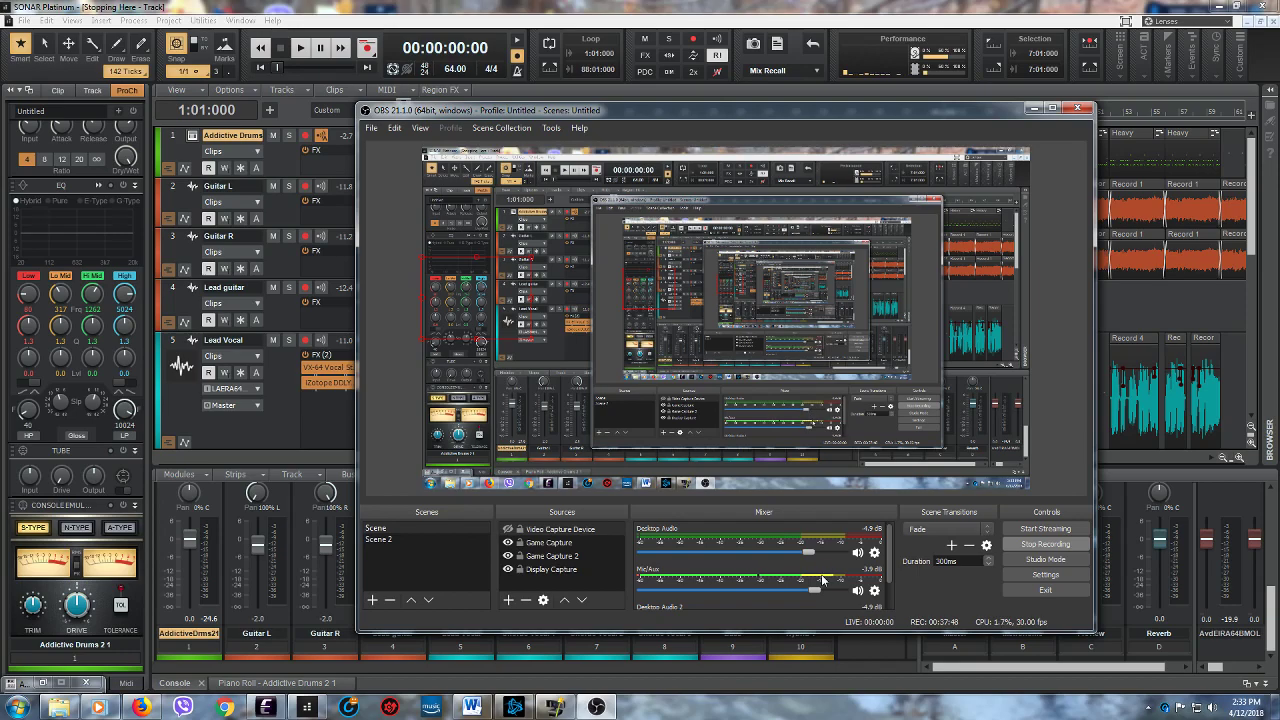
scroll(893, 570, down, 2)
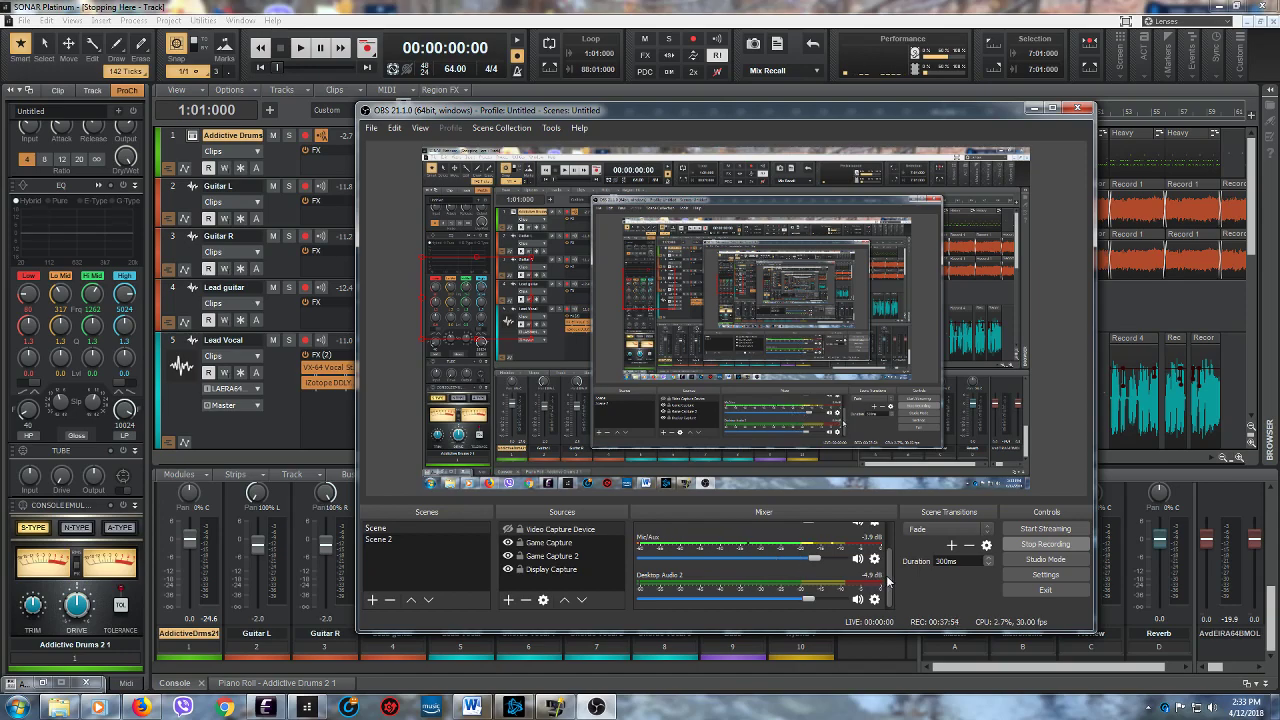
scroll(890, 580, up, 2)
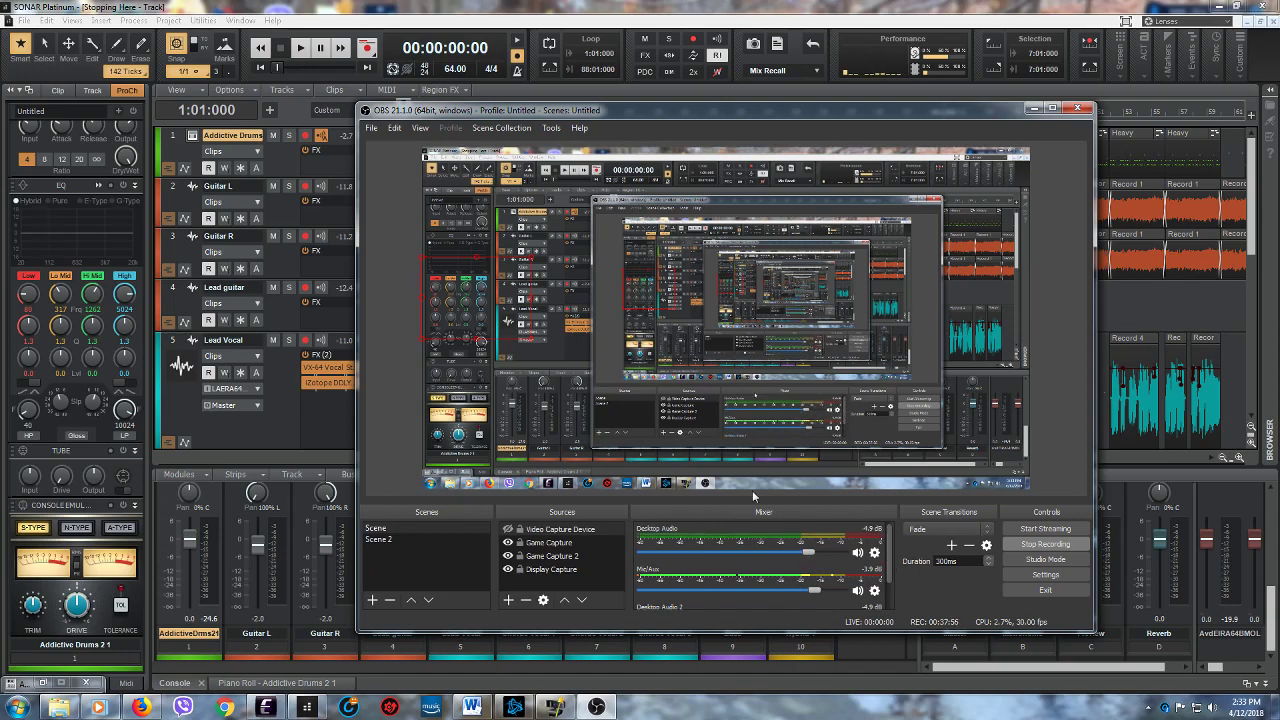